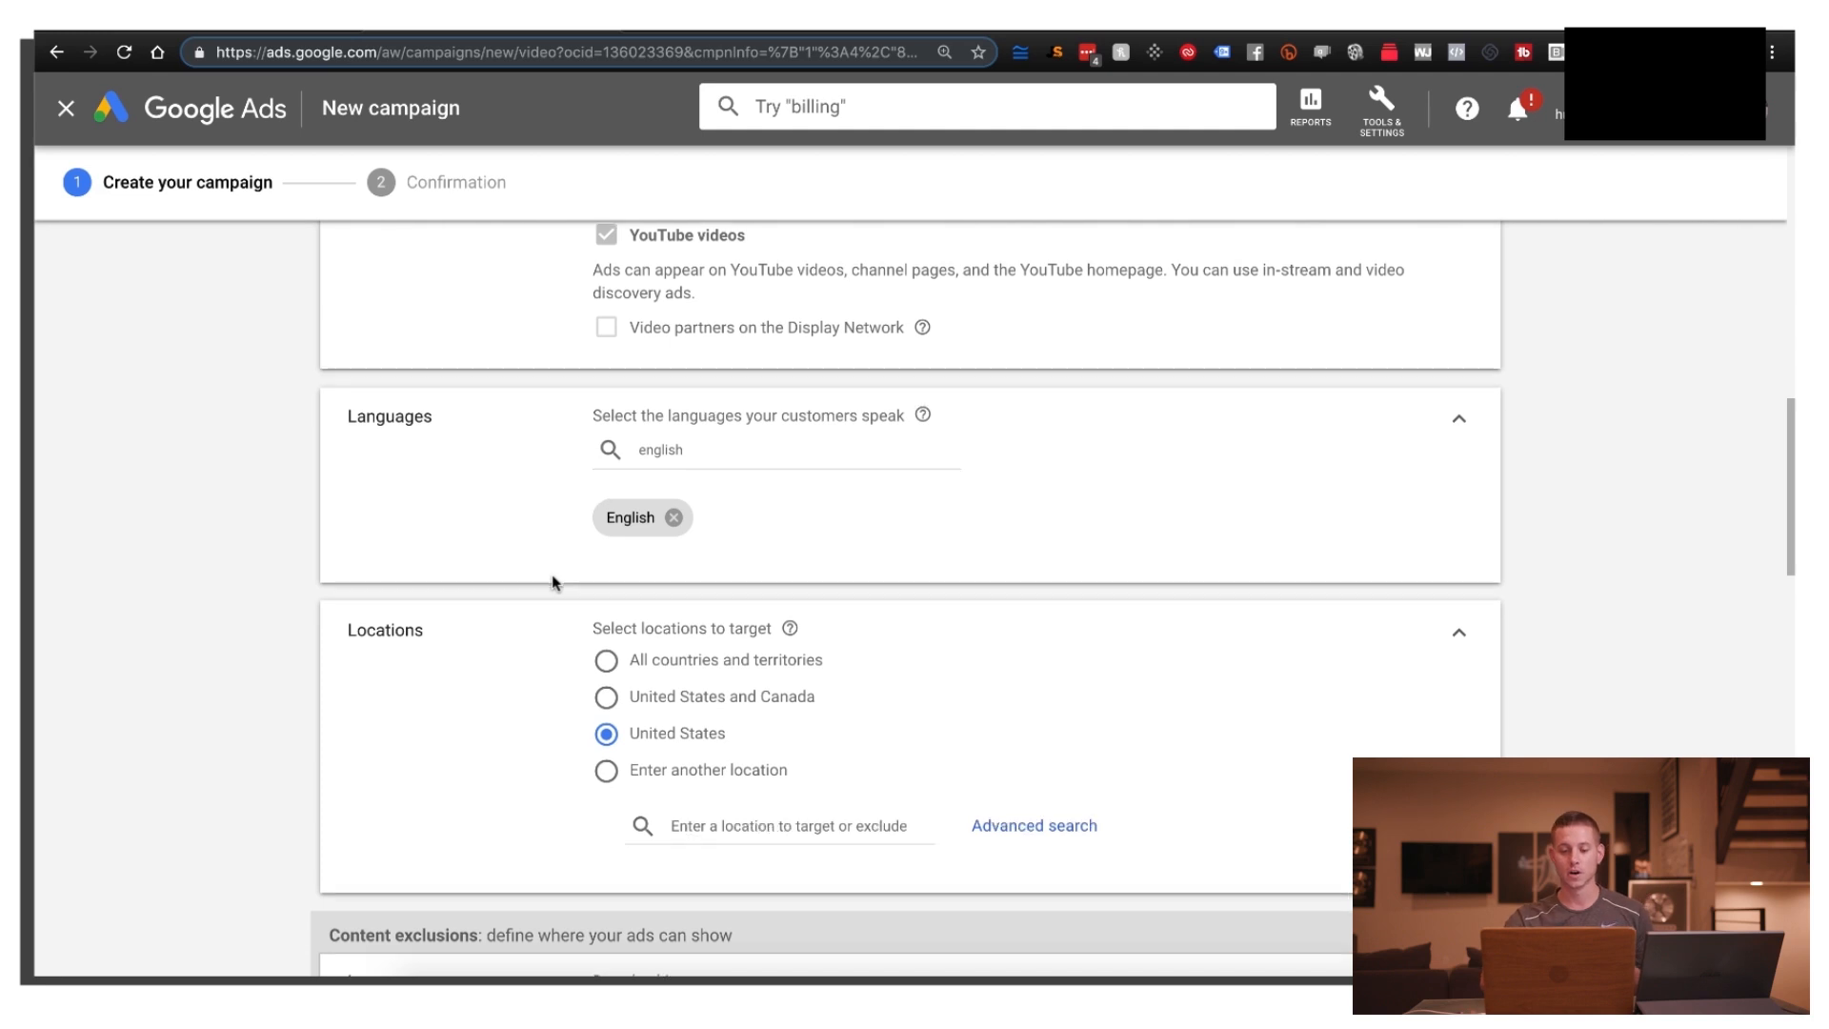
- Review the inventory types, the sensitive content categories, and the content types and labels that can be excluded from the campaign
{"action": "left_click", "coordinate": [552, 575]}
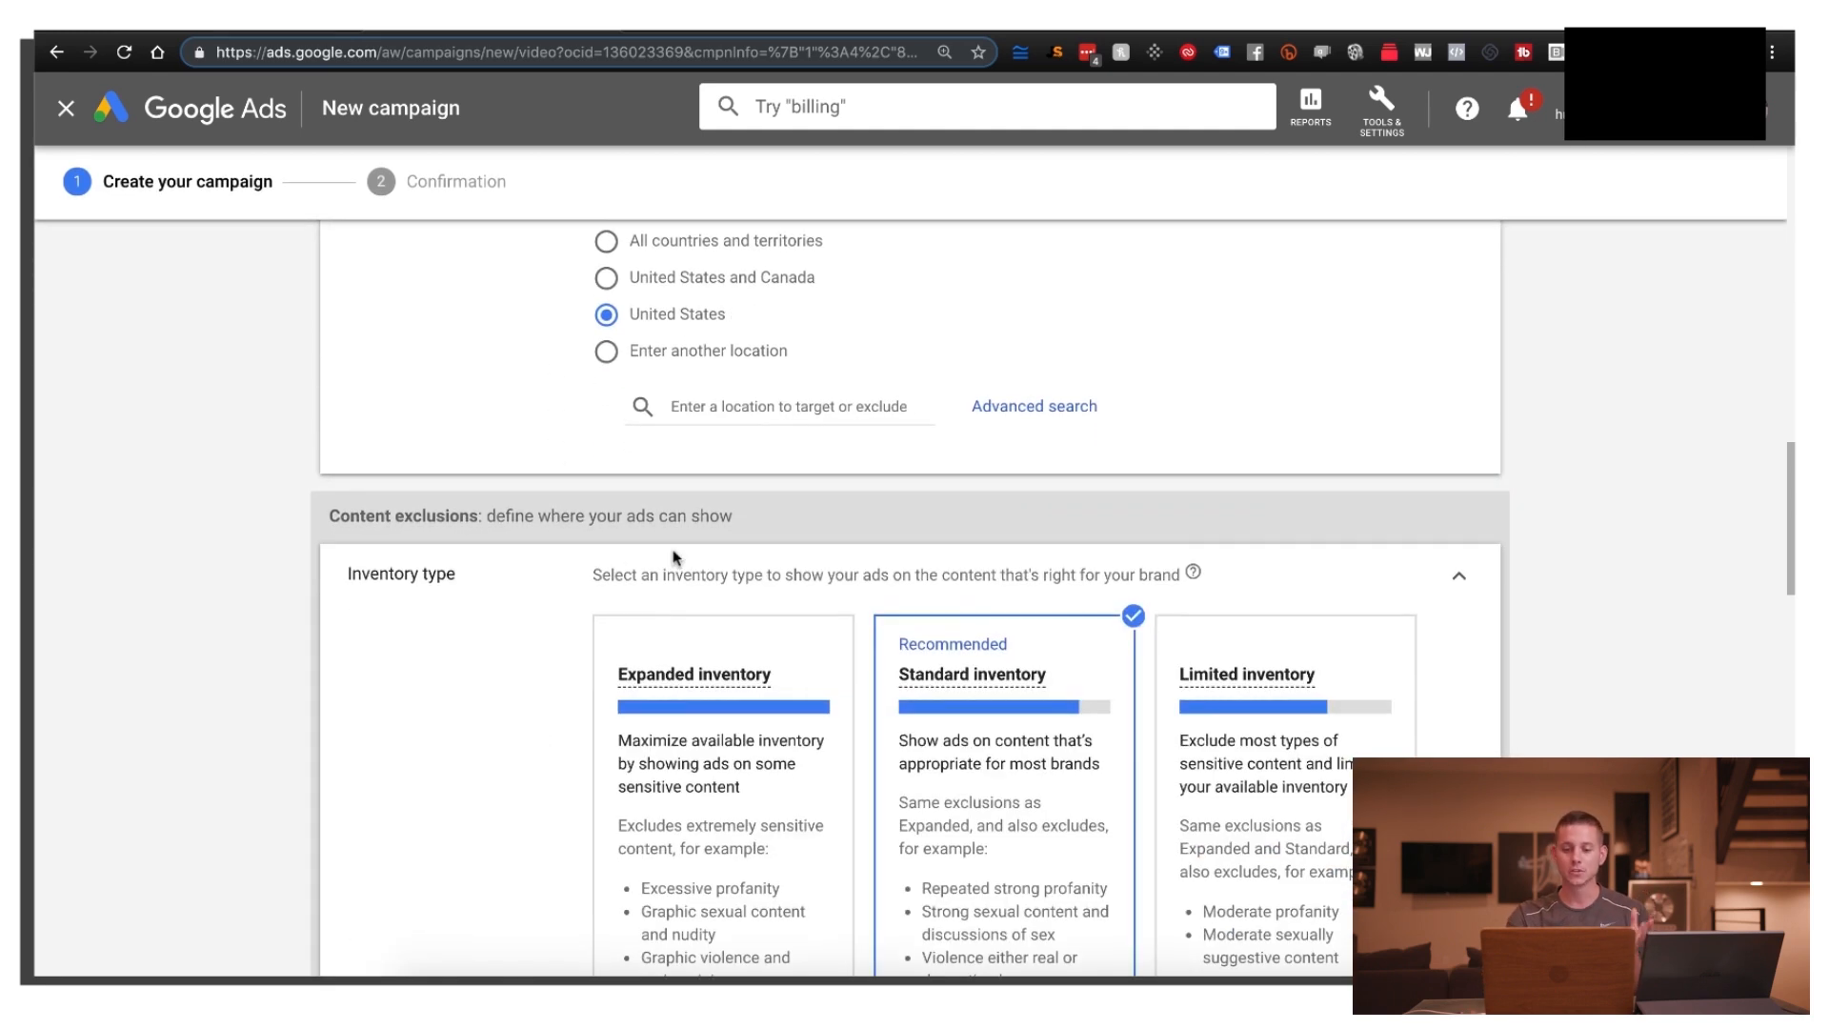
{"action": "scroll", "coordinate": [502, 598], "scroll_direction": "down", "scroll_amount": 3}
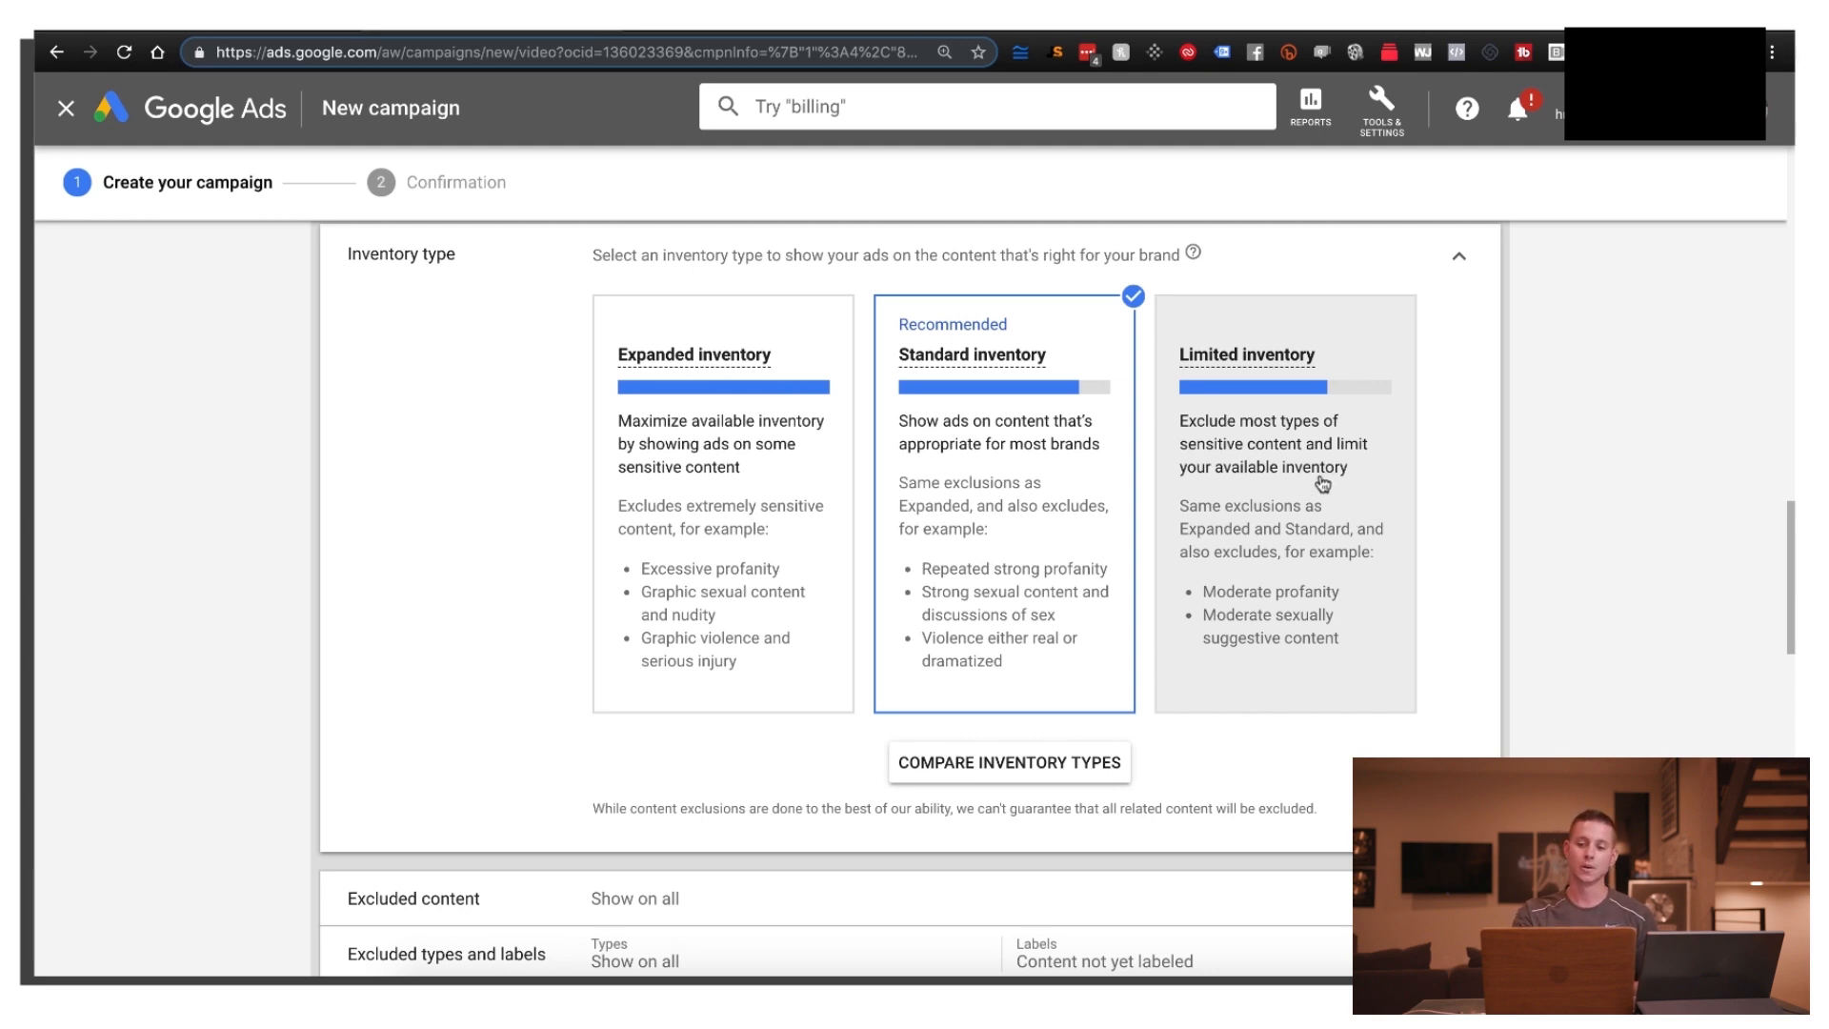
{"action": "scroll", "coordinate": [1325, 484], "scroll_direction": "down", "scroll_amount": 2}
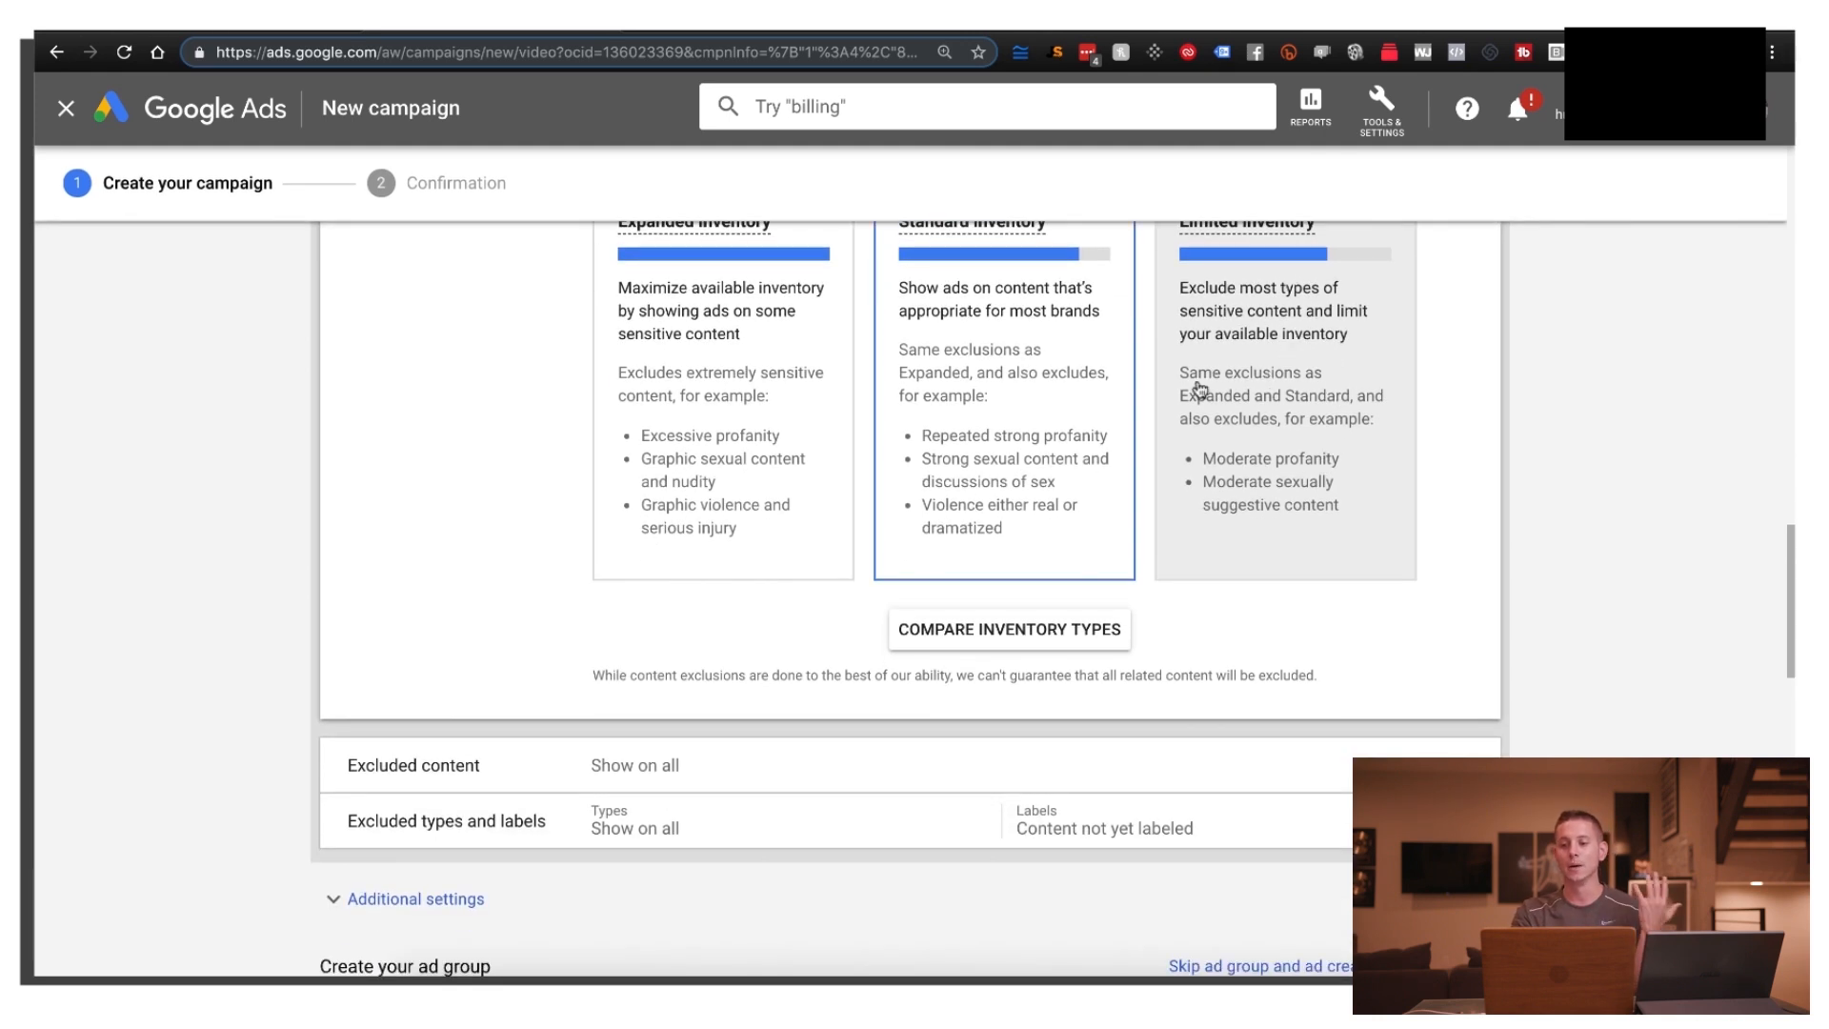
{"action": "scroll", "coordinate": [1203, 390], "scroll_direction": "down", "scroll_amount": 3}
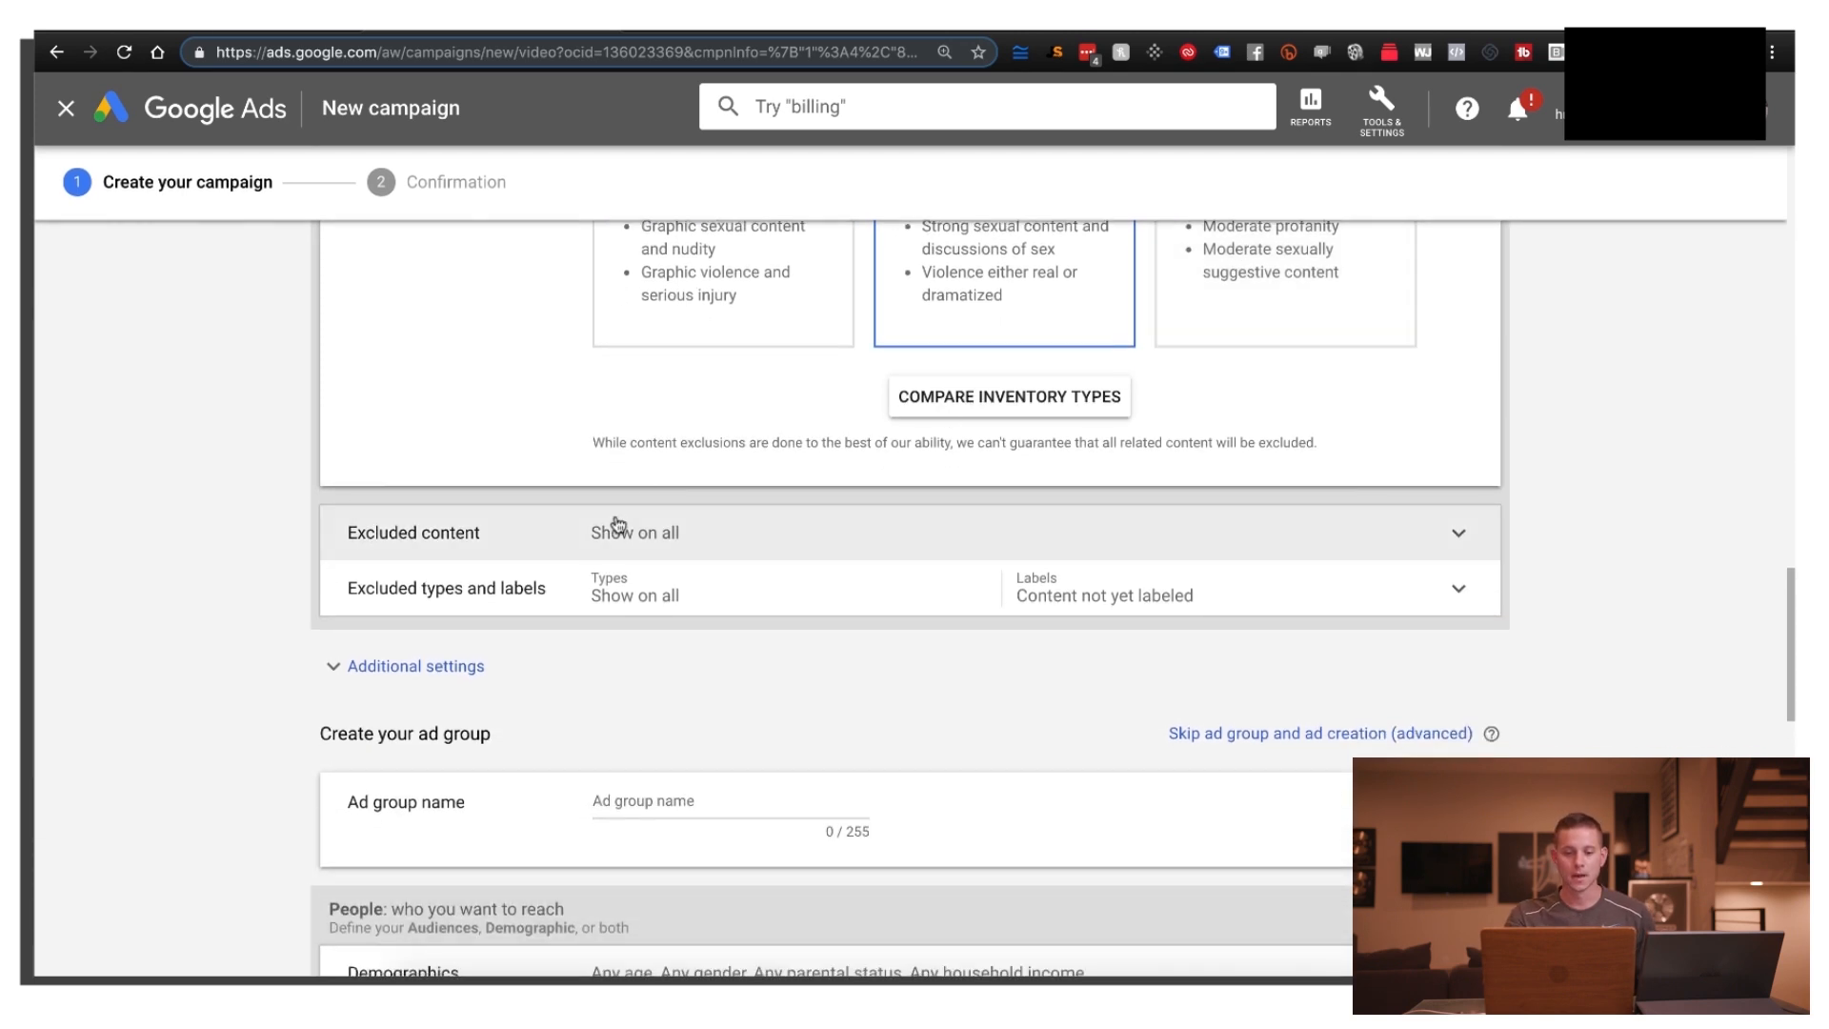
{"action": "left_click", "coordinate": [618, 525]}
{"action": "scroll", "coordinate": [533, 491], "scroll_direction": "down", "scroll_amount": 3}
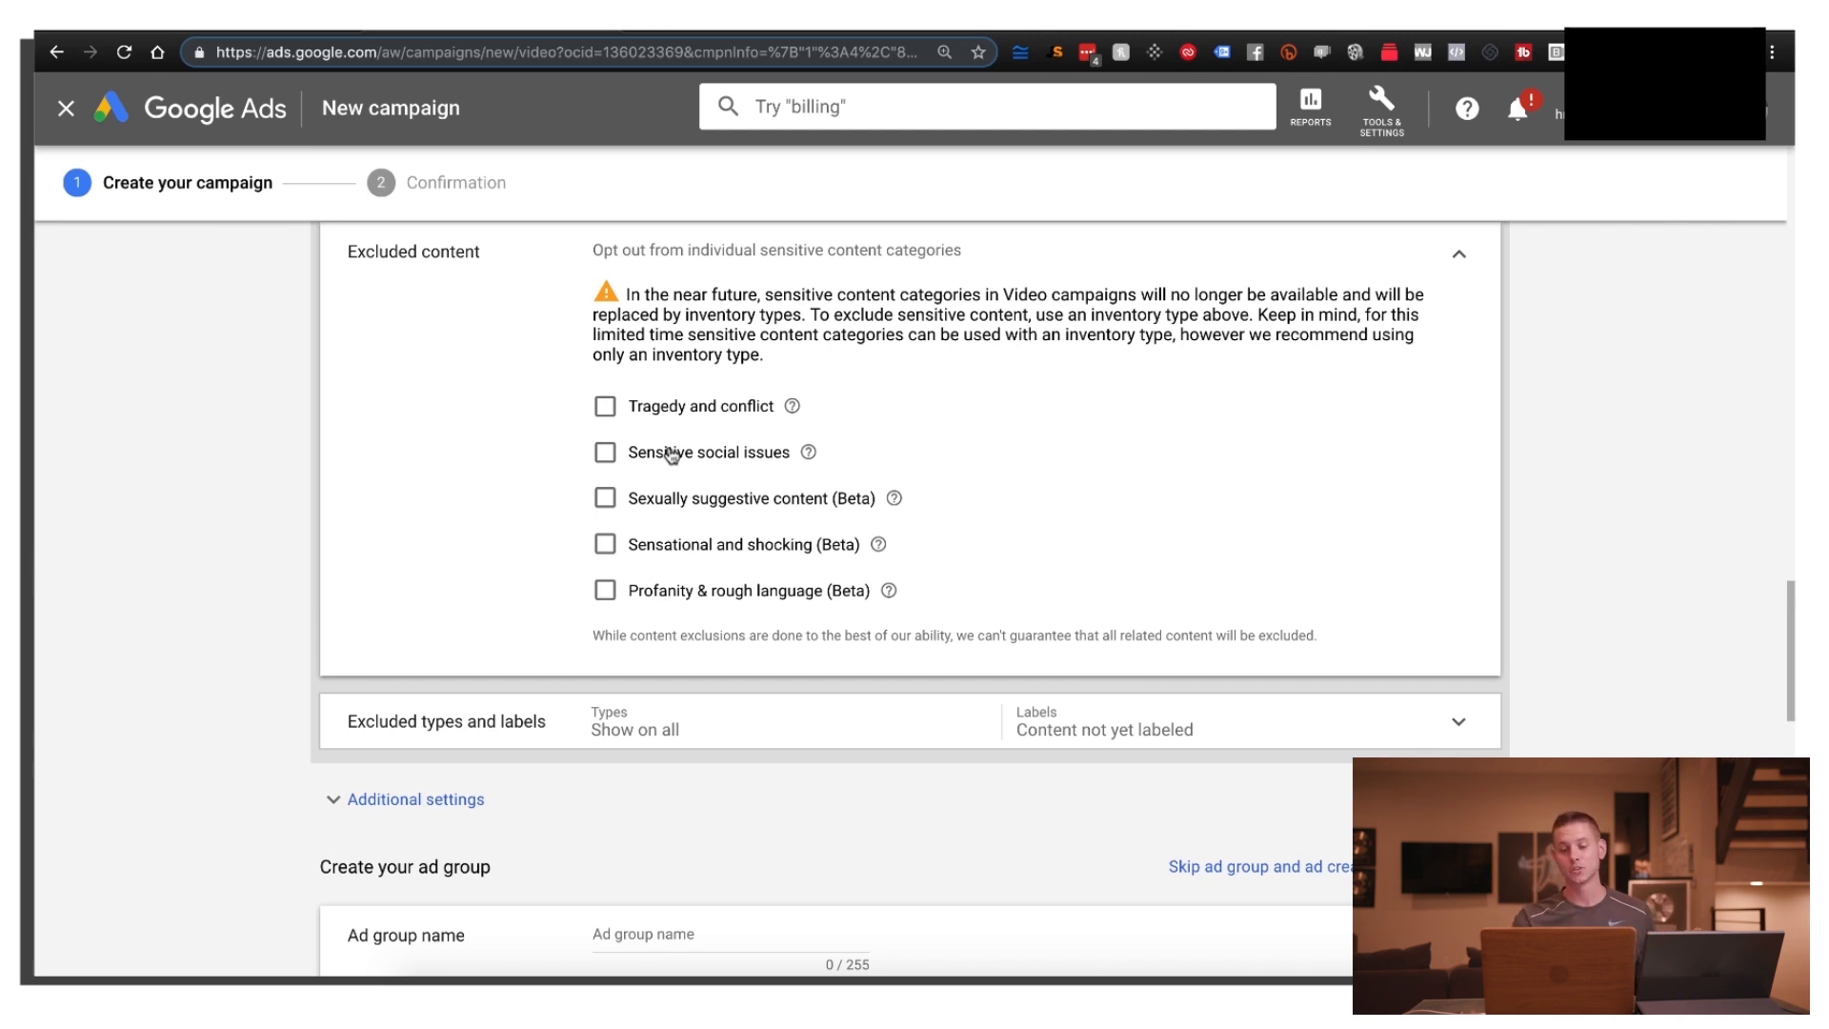
{"action": "left_click", "coordinate": [644, 732]}
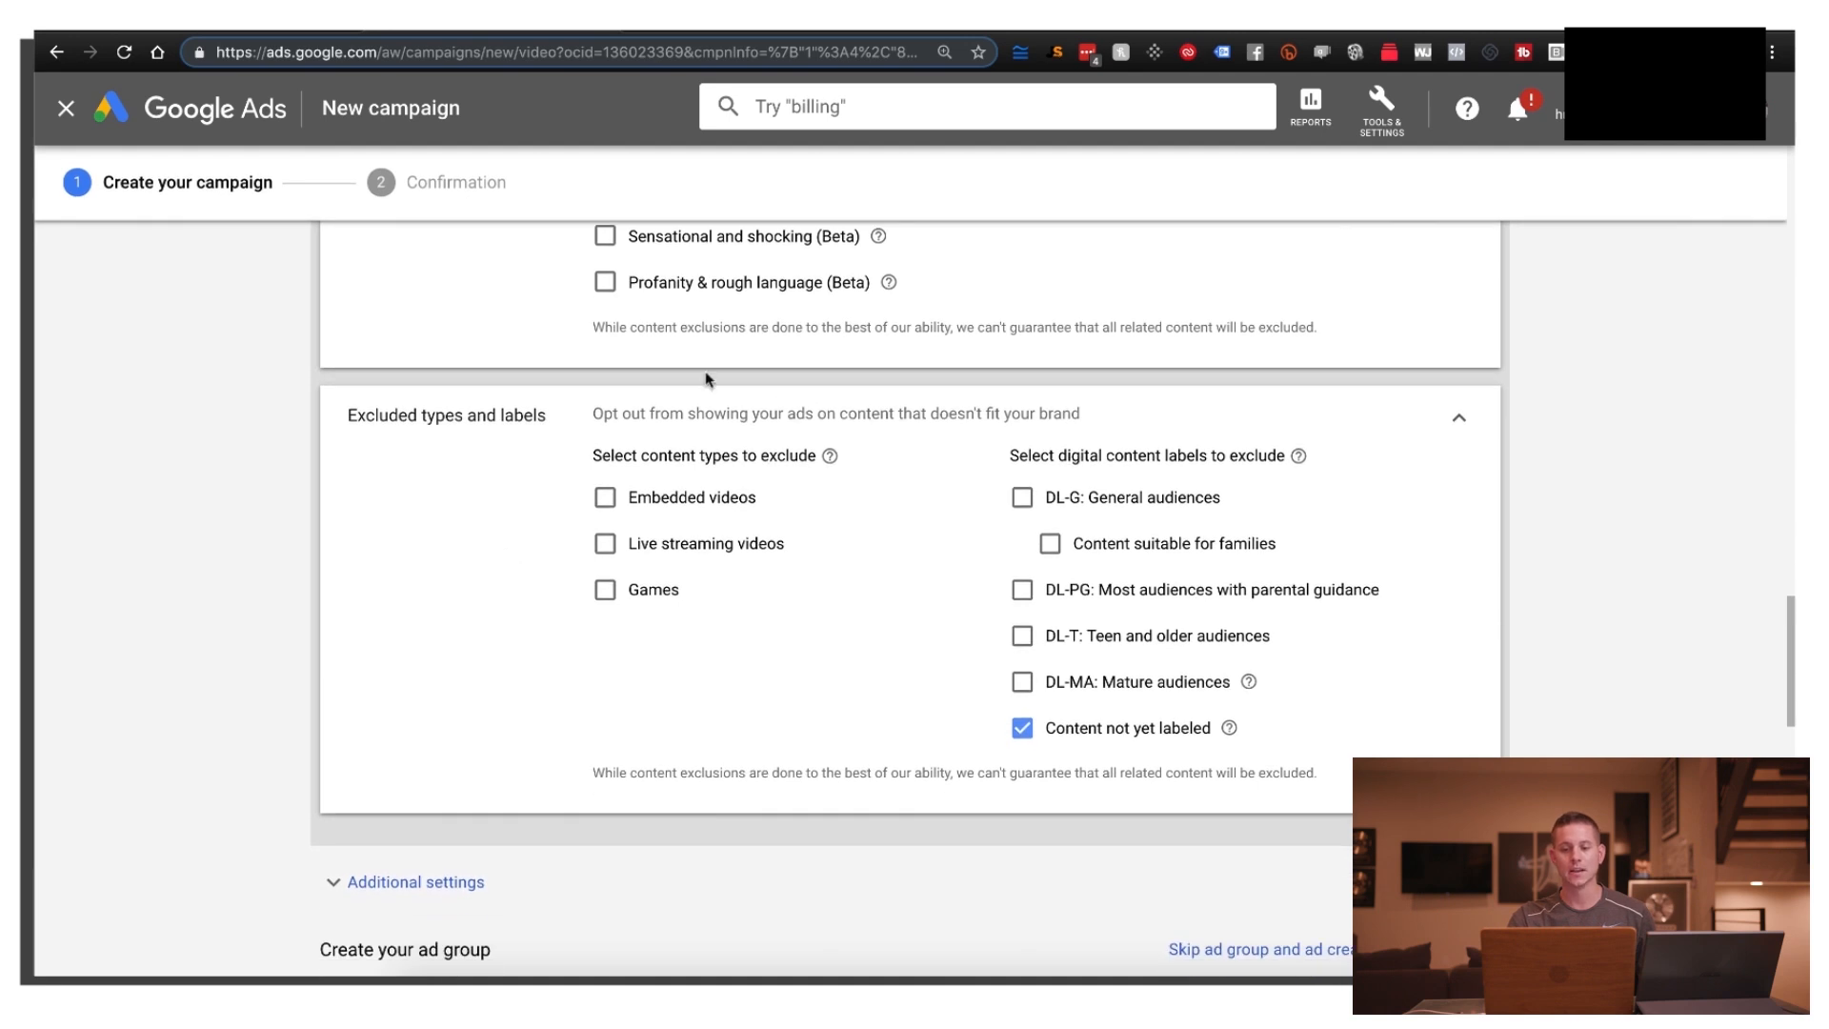
{"action": "left_click", "coordinate": [1458, 430]}
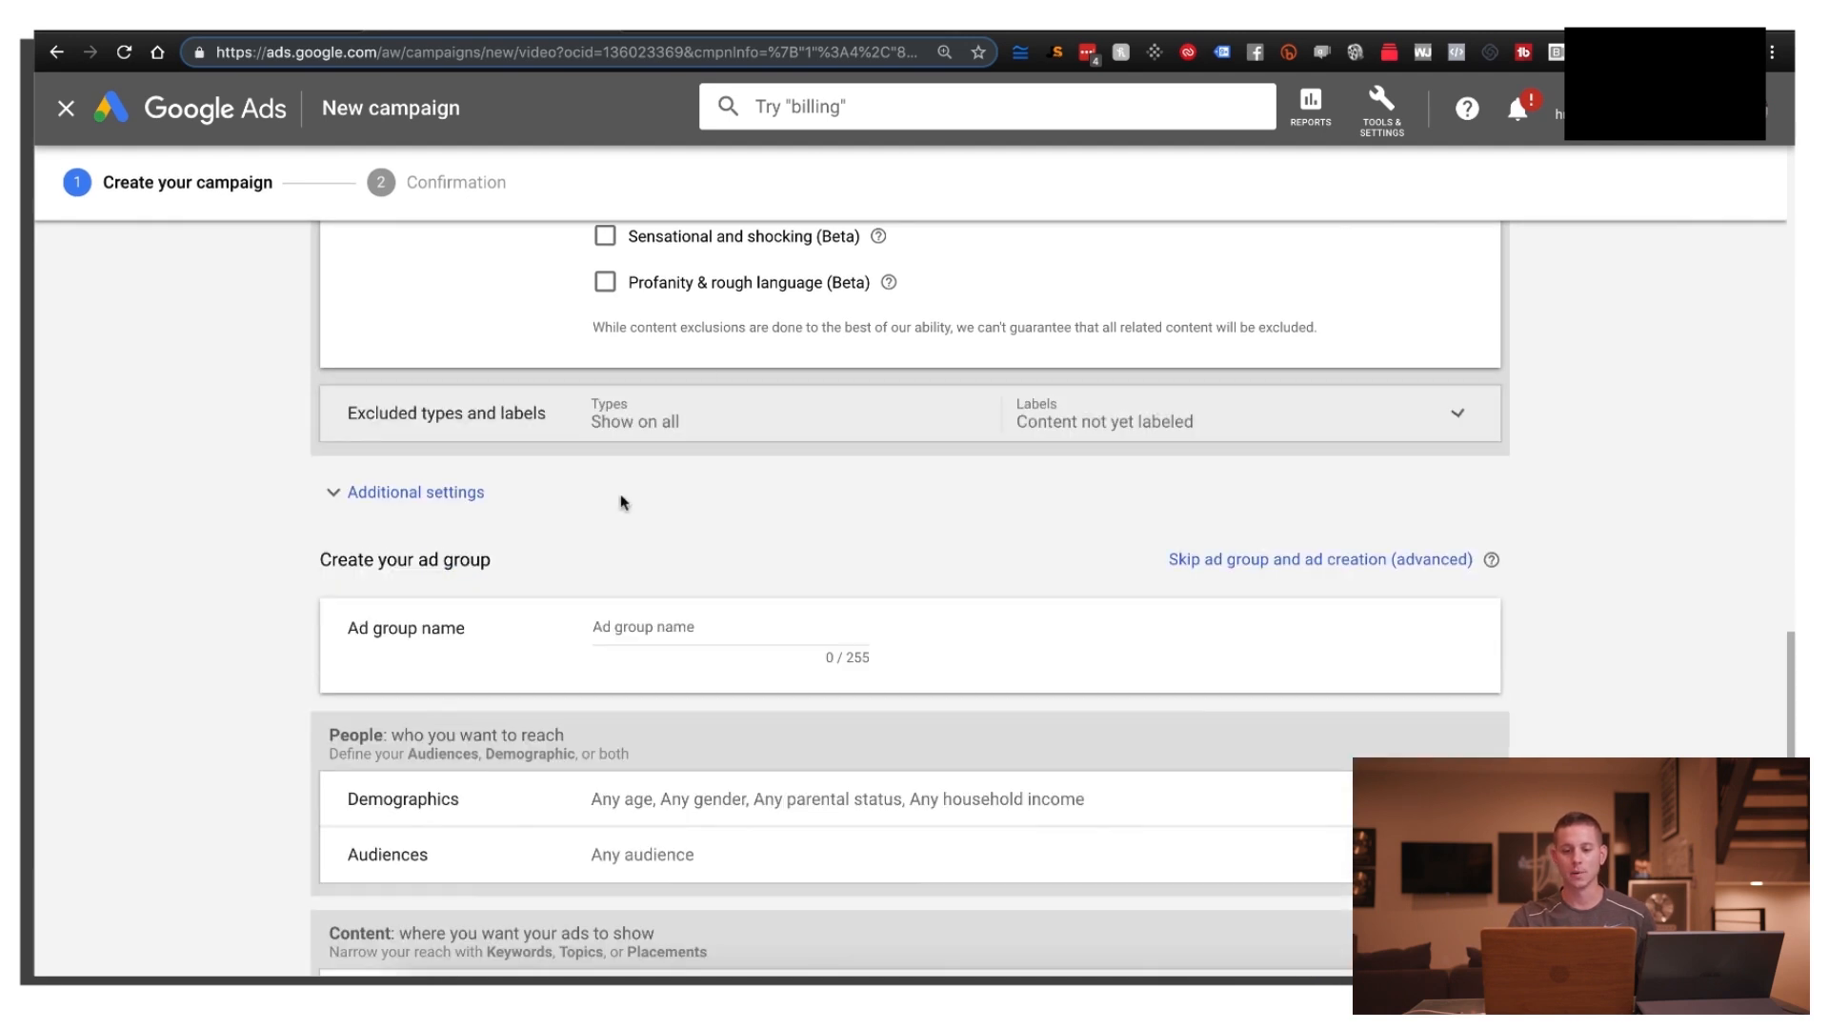
- Name the new ad group "YT Ad Test1"
{"action": "scroll", "coordinate": [620, 457], "scroll_direction": "down", "scroll_amount": 2}
{"action": "left_click", "coordinate": [646, 433]}
{"action": "type", "text": "YT Ad Test1"}
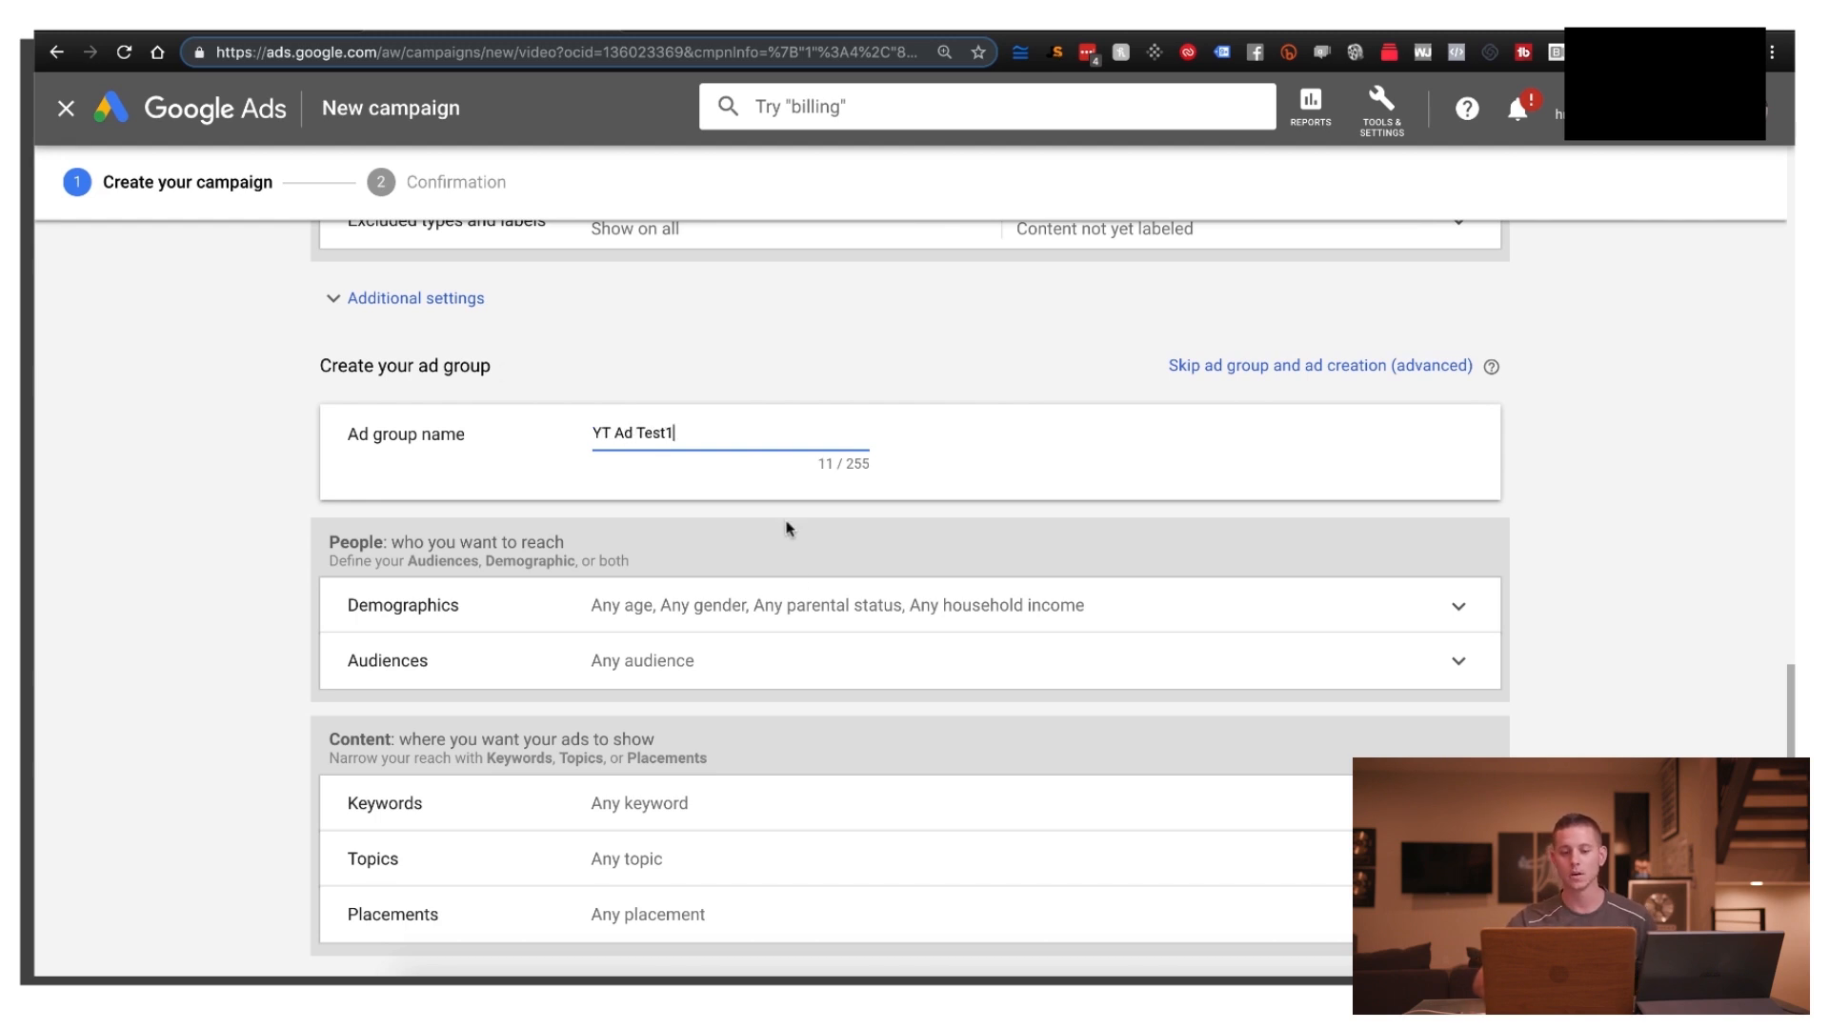
- Expand the ad group's demographic targeting and review the gender, age, parental status and household income options
{"action": "scroll", "coordinate": [796, 571], "scroll_direction": "down", "scroll_amount": 1}
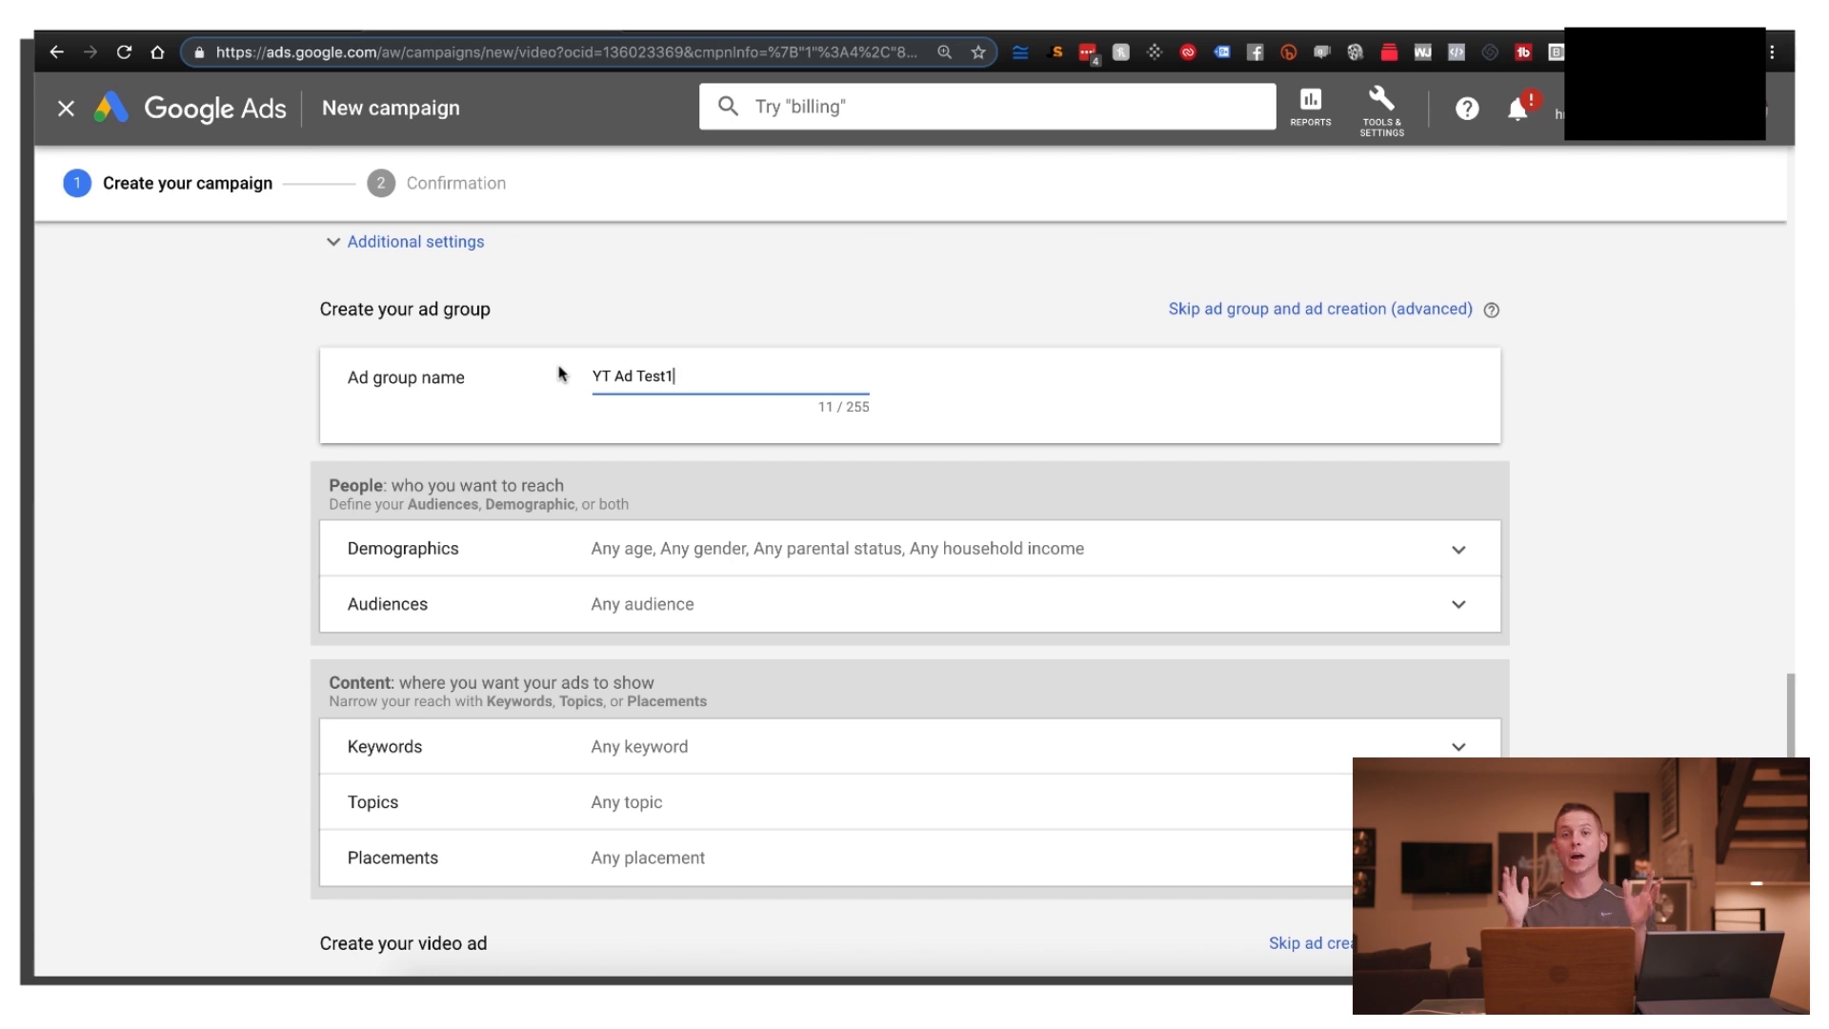
{"action": "scroll", "coordinate": [553, 486], "scroll_direction": "down", "scroll_amount": 3}
{"action": "left_click", "coordinate": [695, 410]}
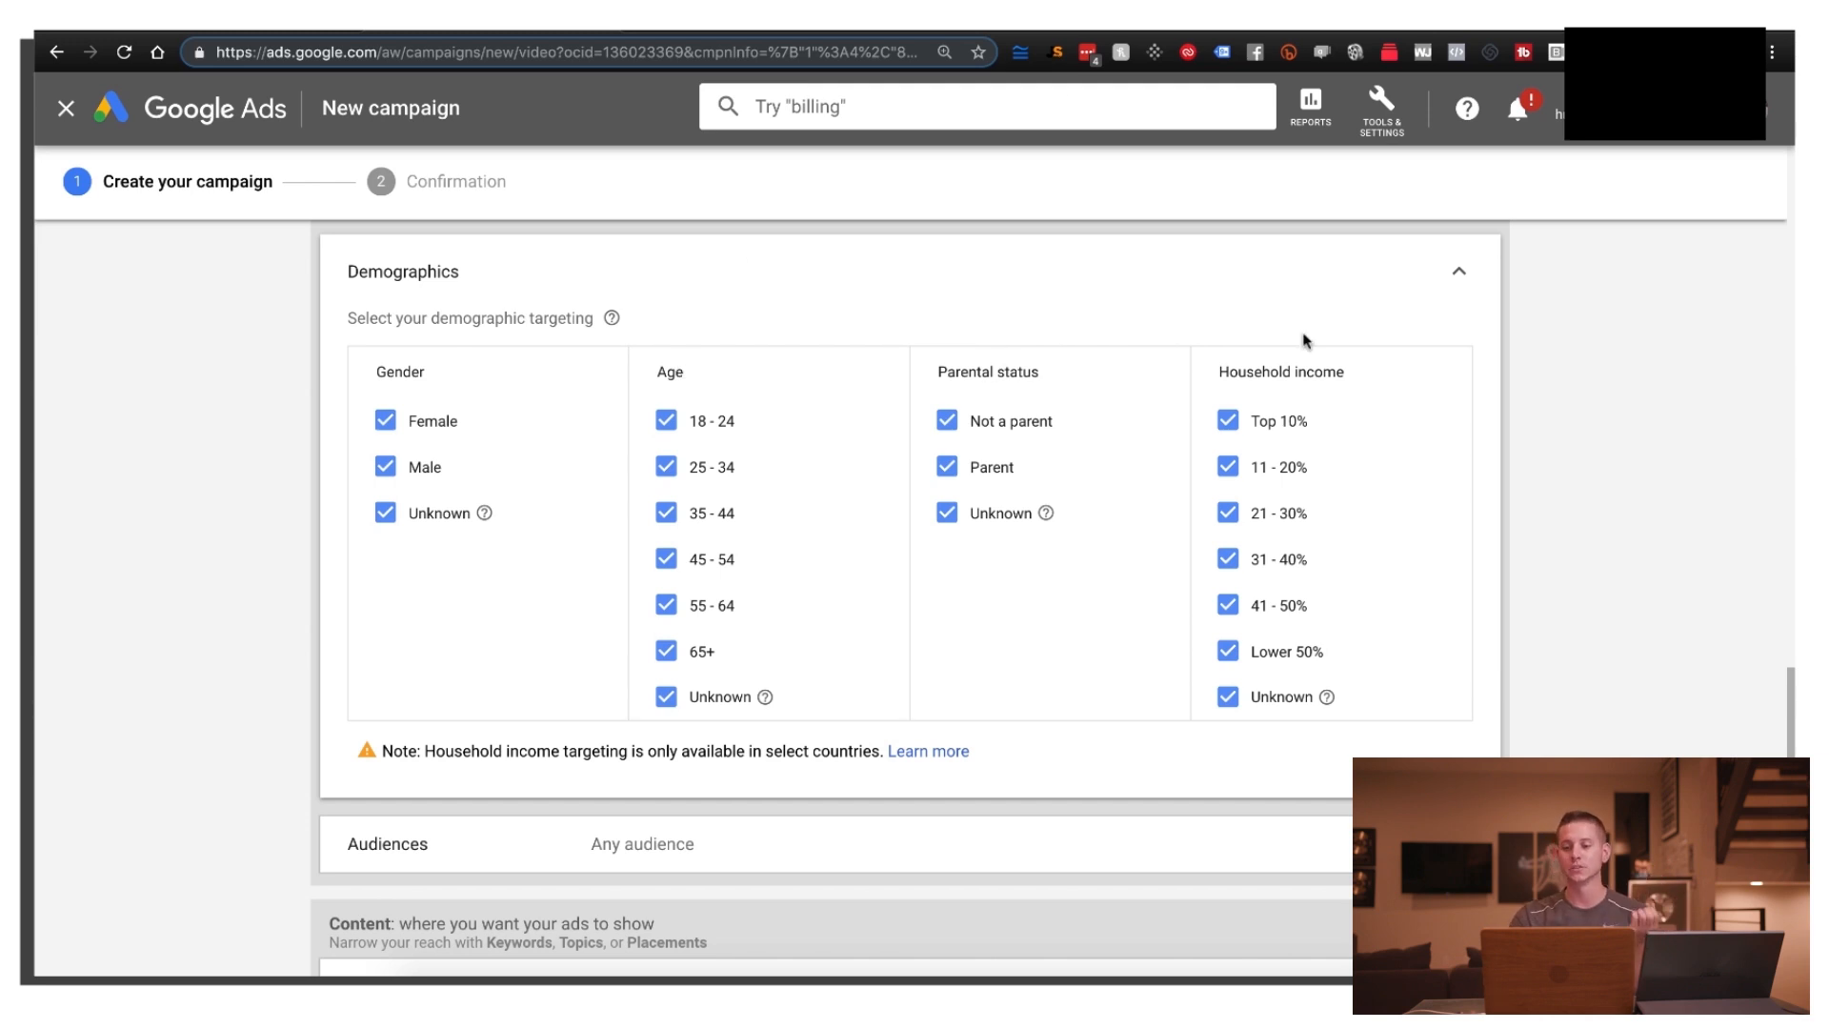
{"action": "scroll", "coordinate": [1116, 312], "scroll_direction": "down", "scroll_amount": 1}
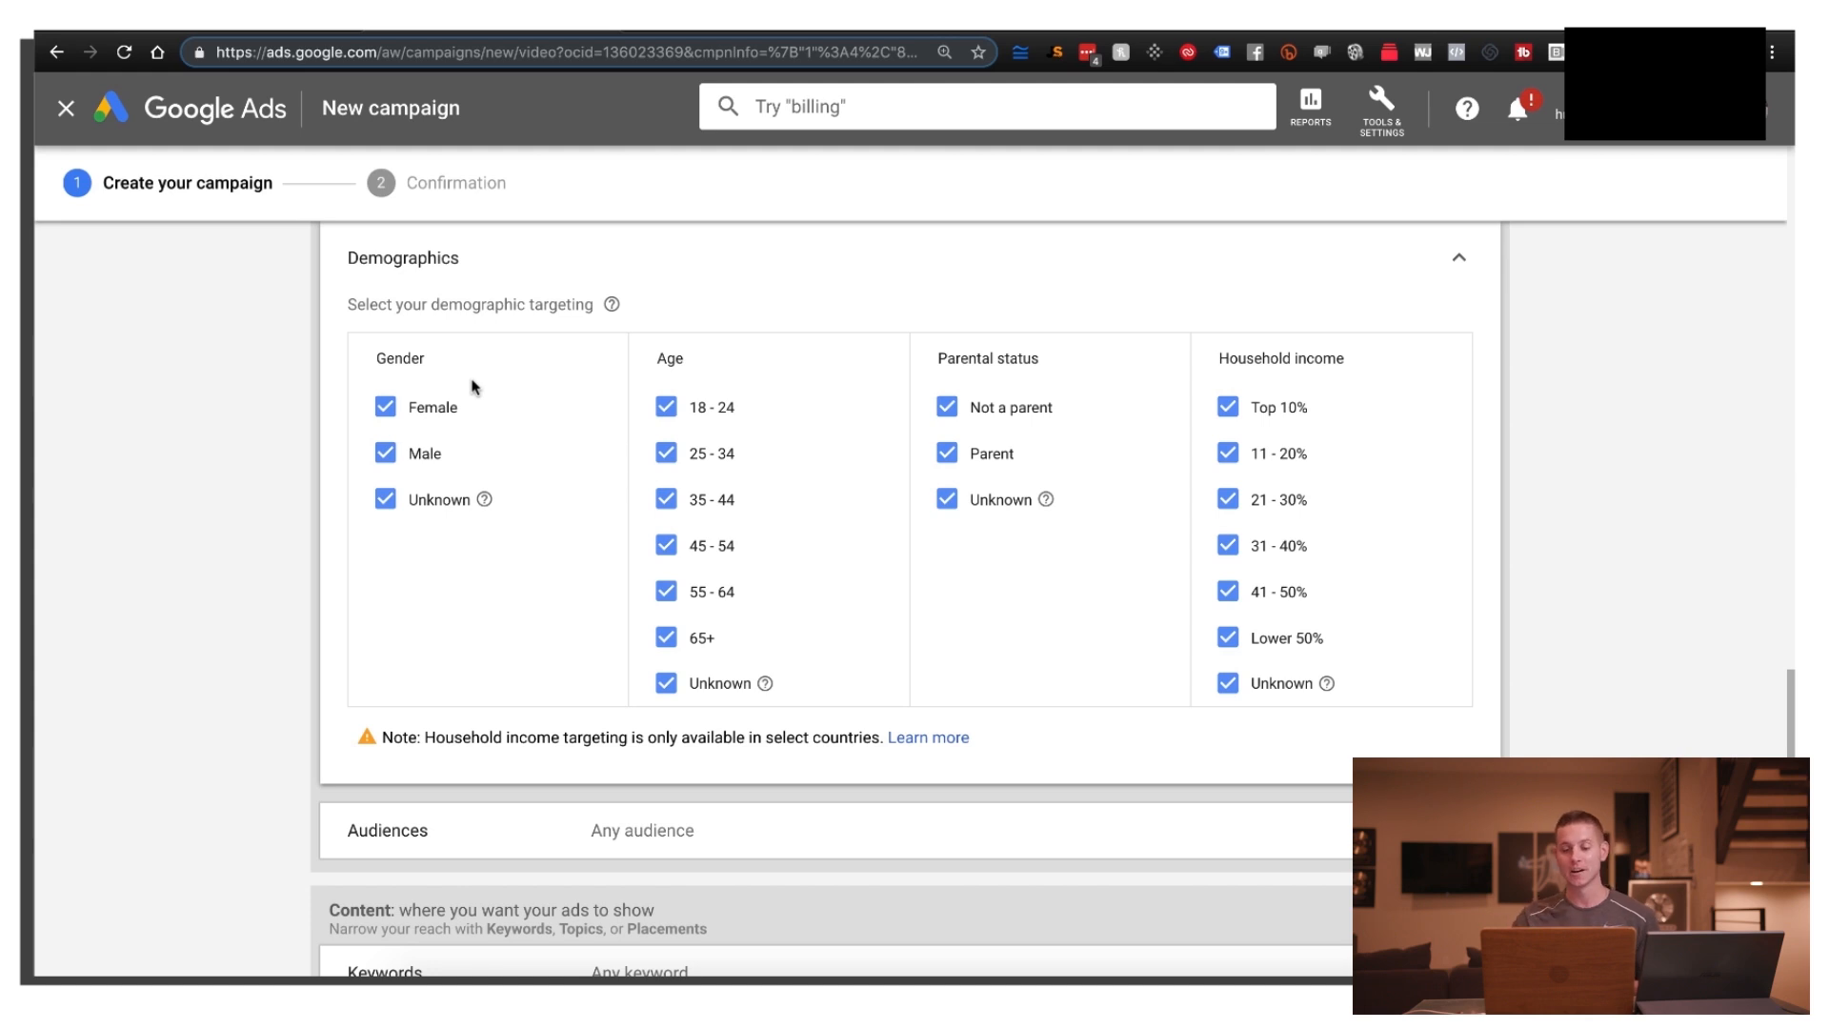
{"action": "scroll", "coordinate": [469, 394], "scroll_direction": "down", "scroll_amount": 3}
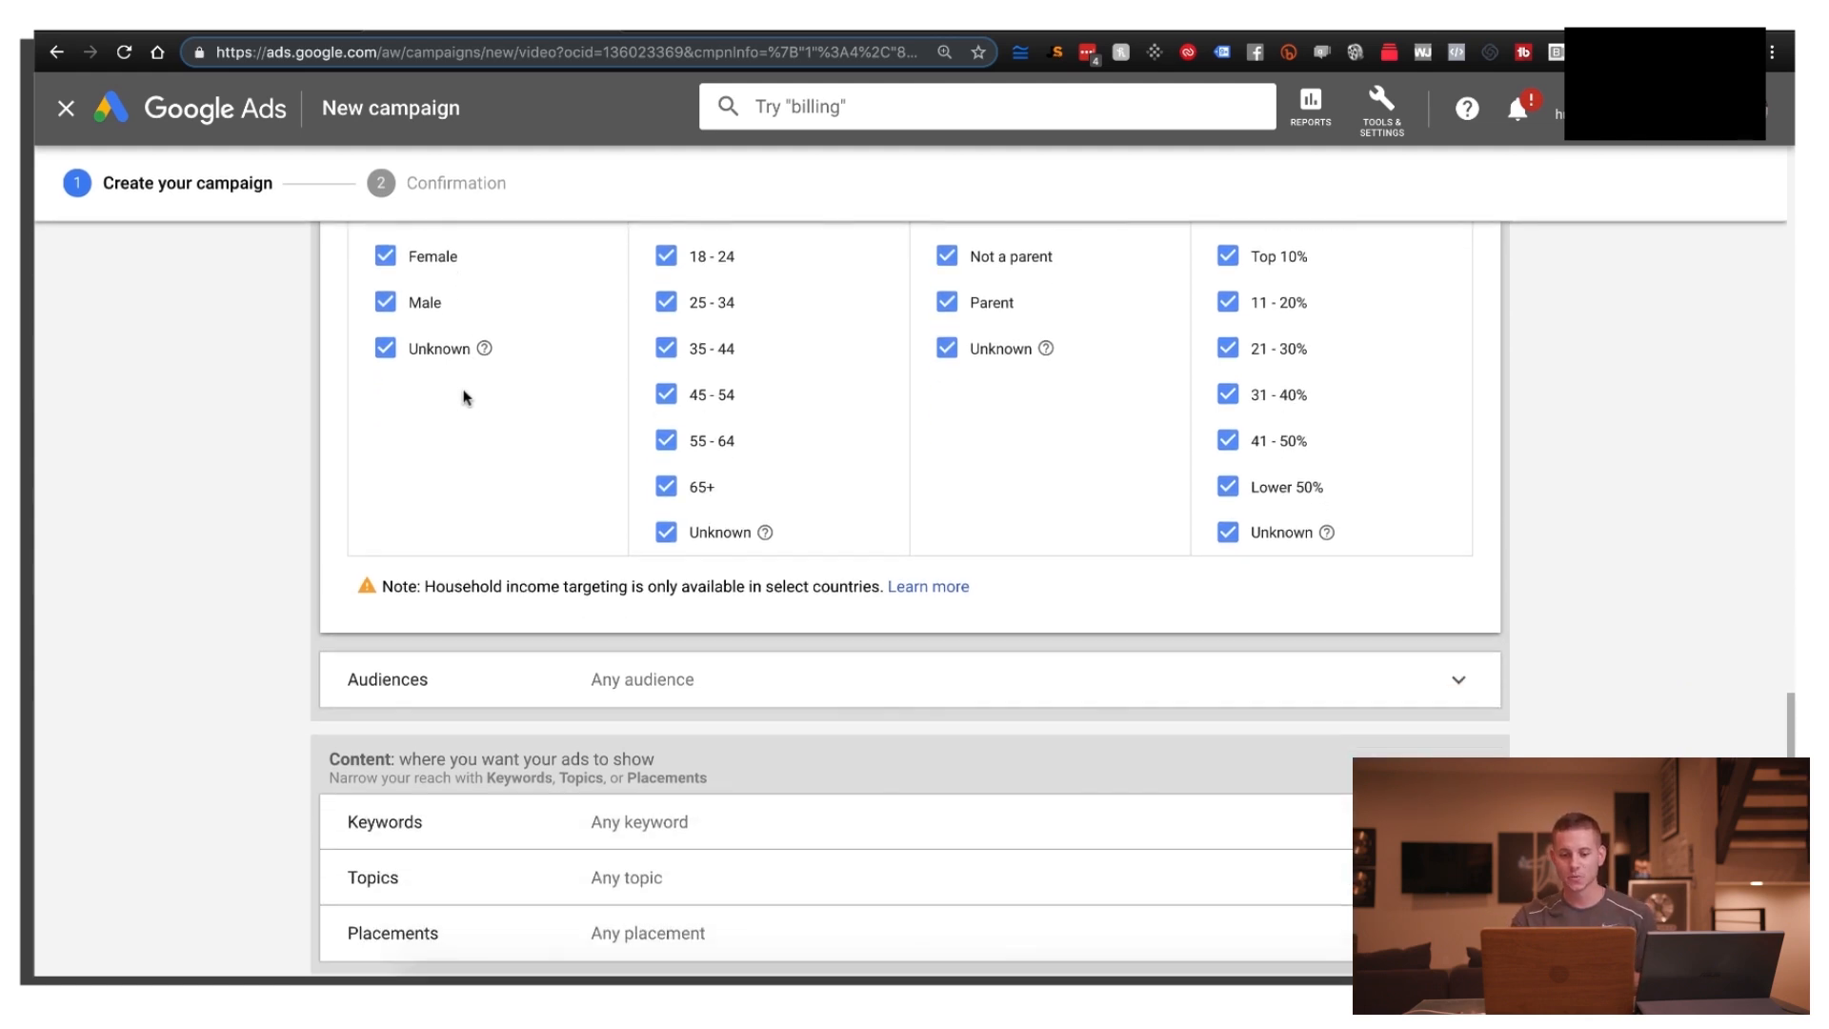
- Expand the ad group's audience targeting and look through the recently selected audiences
{"action": "left_click", "coordinate": [721, 696]}
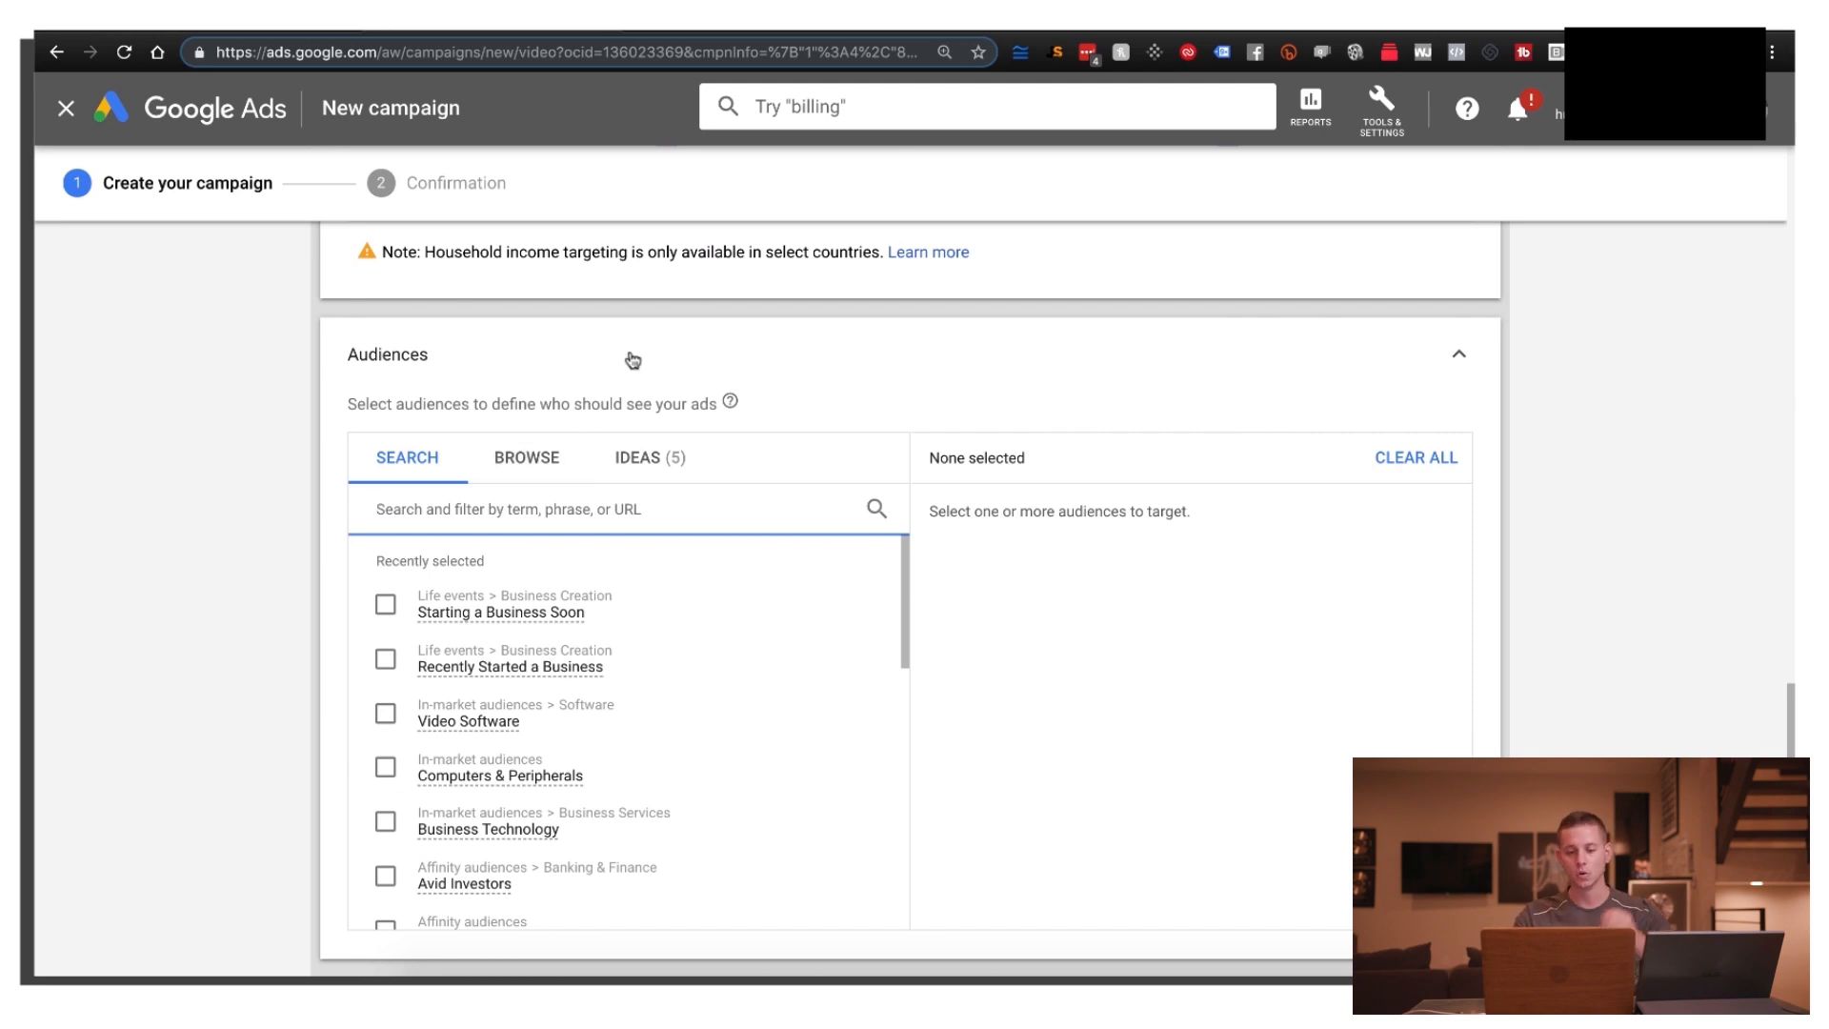
{"action": "scroll", "coordinate": [539, 601], "scroll_direction": "down", "scroll_amount": 1}
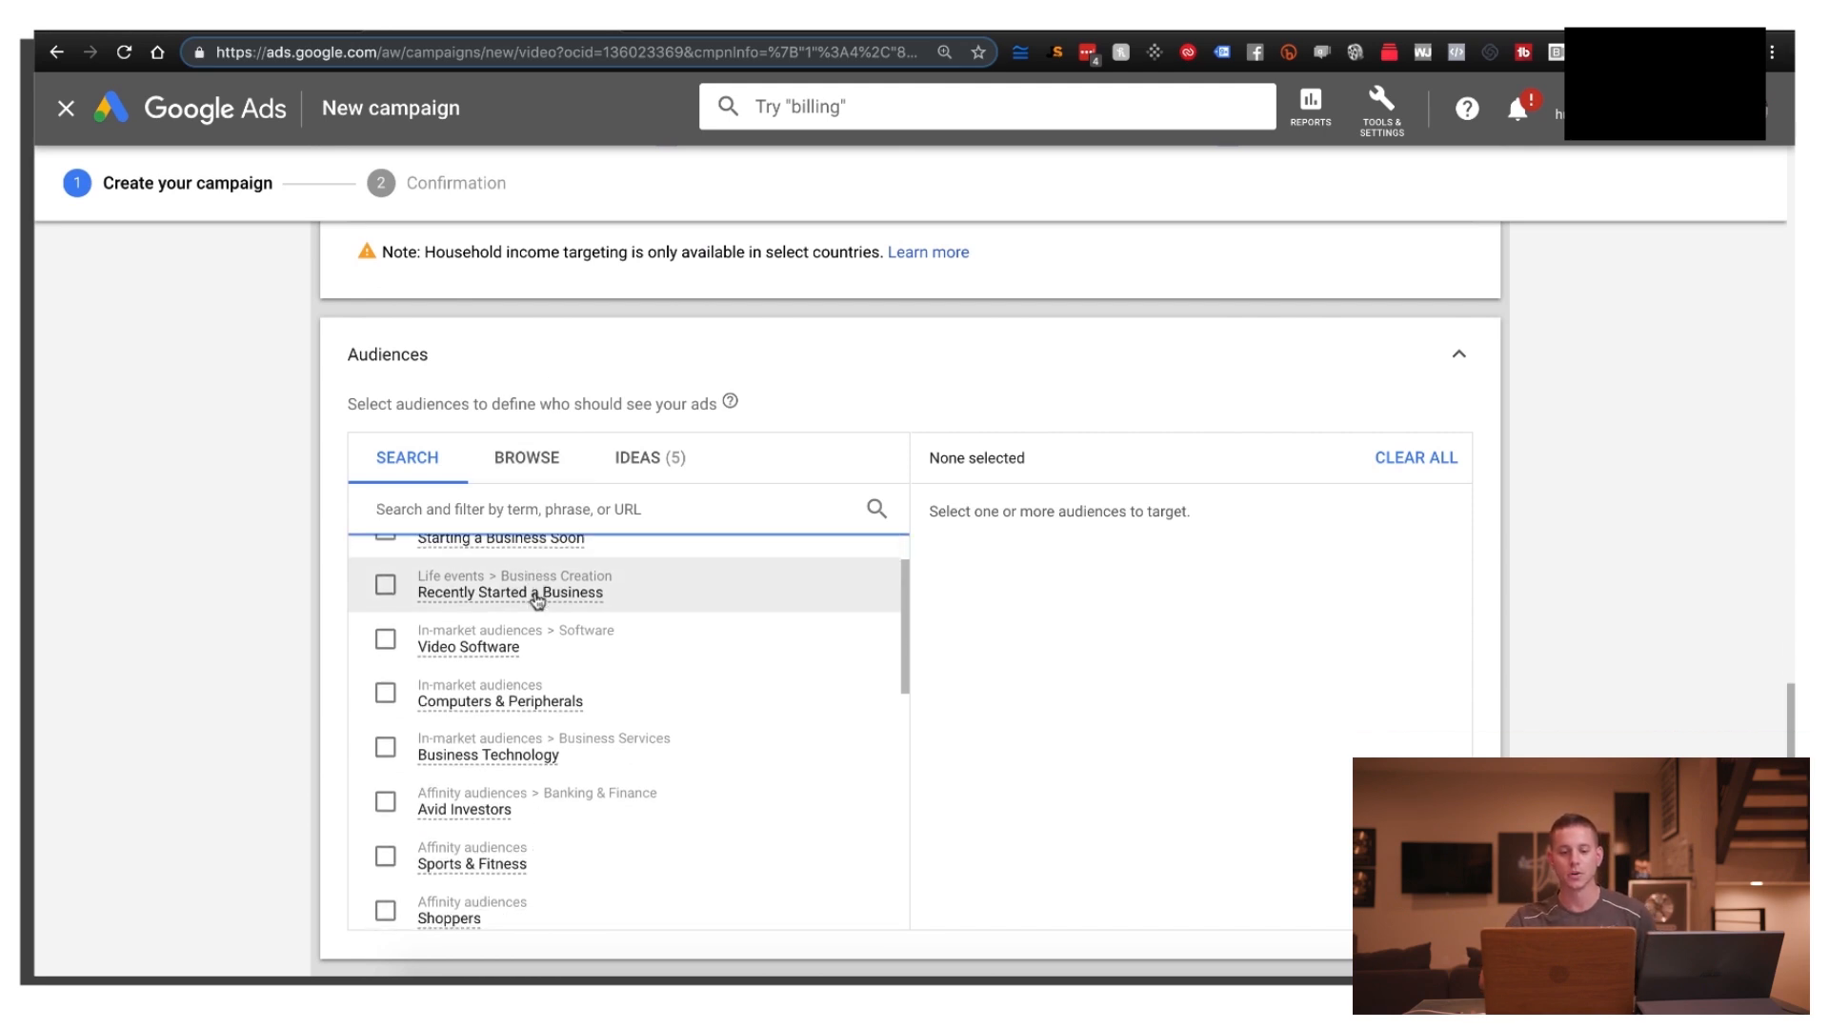
{"action": "scroll", "coordinate": [551, 491], "scroll_direction": "up", "scroll_amount": 3}
{"action": "scroll", "coordinate": [256, 620], "scroll_direction": "down", "scroll_amount": 4}
{"action": "scroll", "coordinate": [256, 620], "scroll_direction": "down", "scroll_amount": 1}
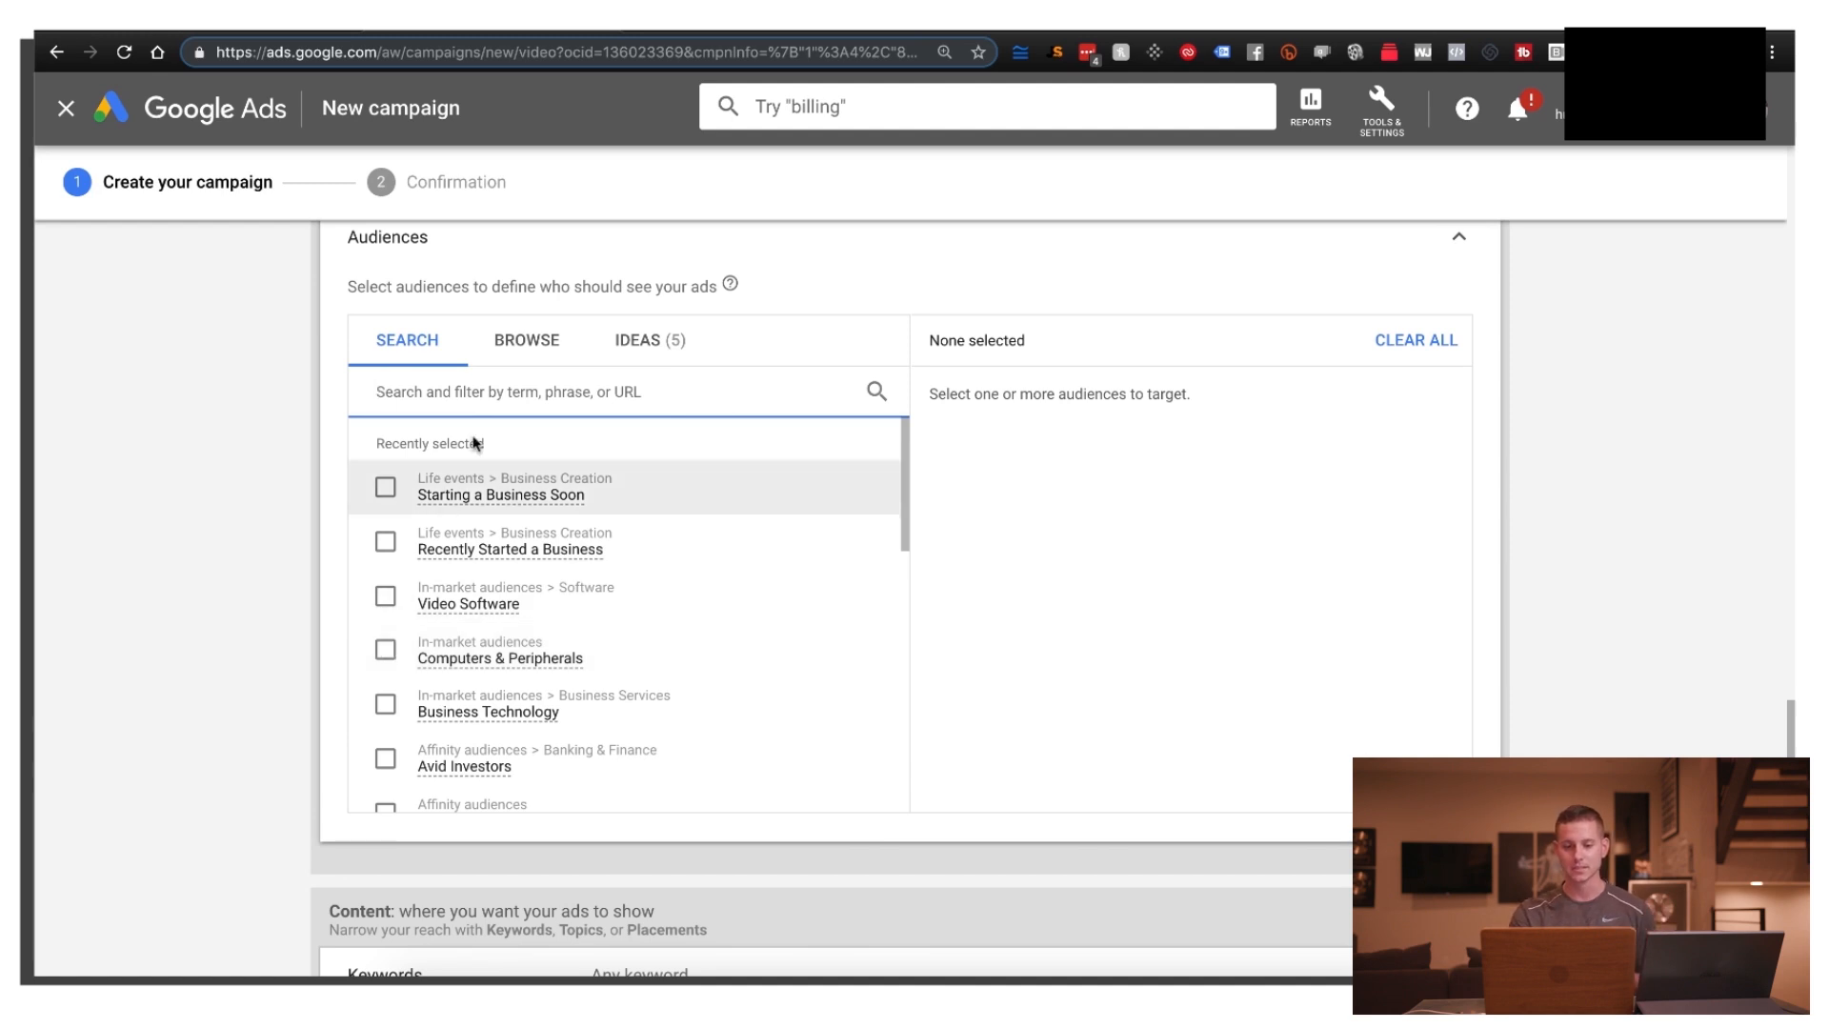
- Browse the detailed demographics audiences, checking the marital status and education categories, and return to the audience category overview
{"action": "left_click", "coordinate": [538, 355]}
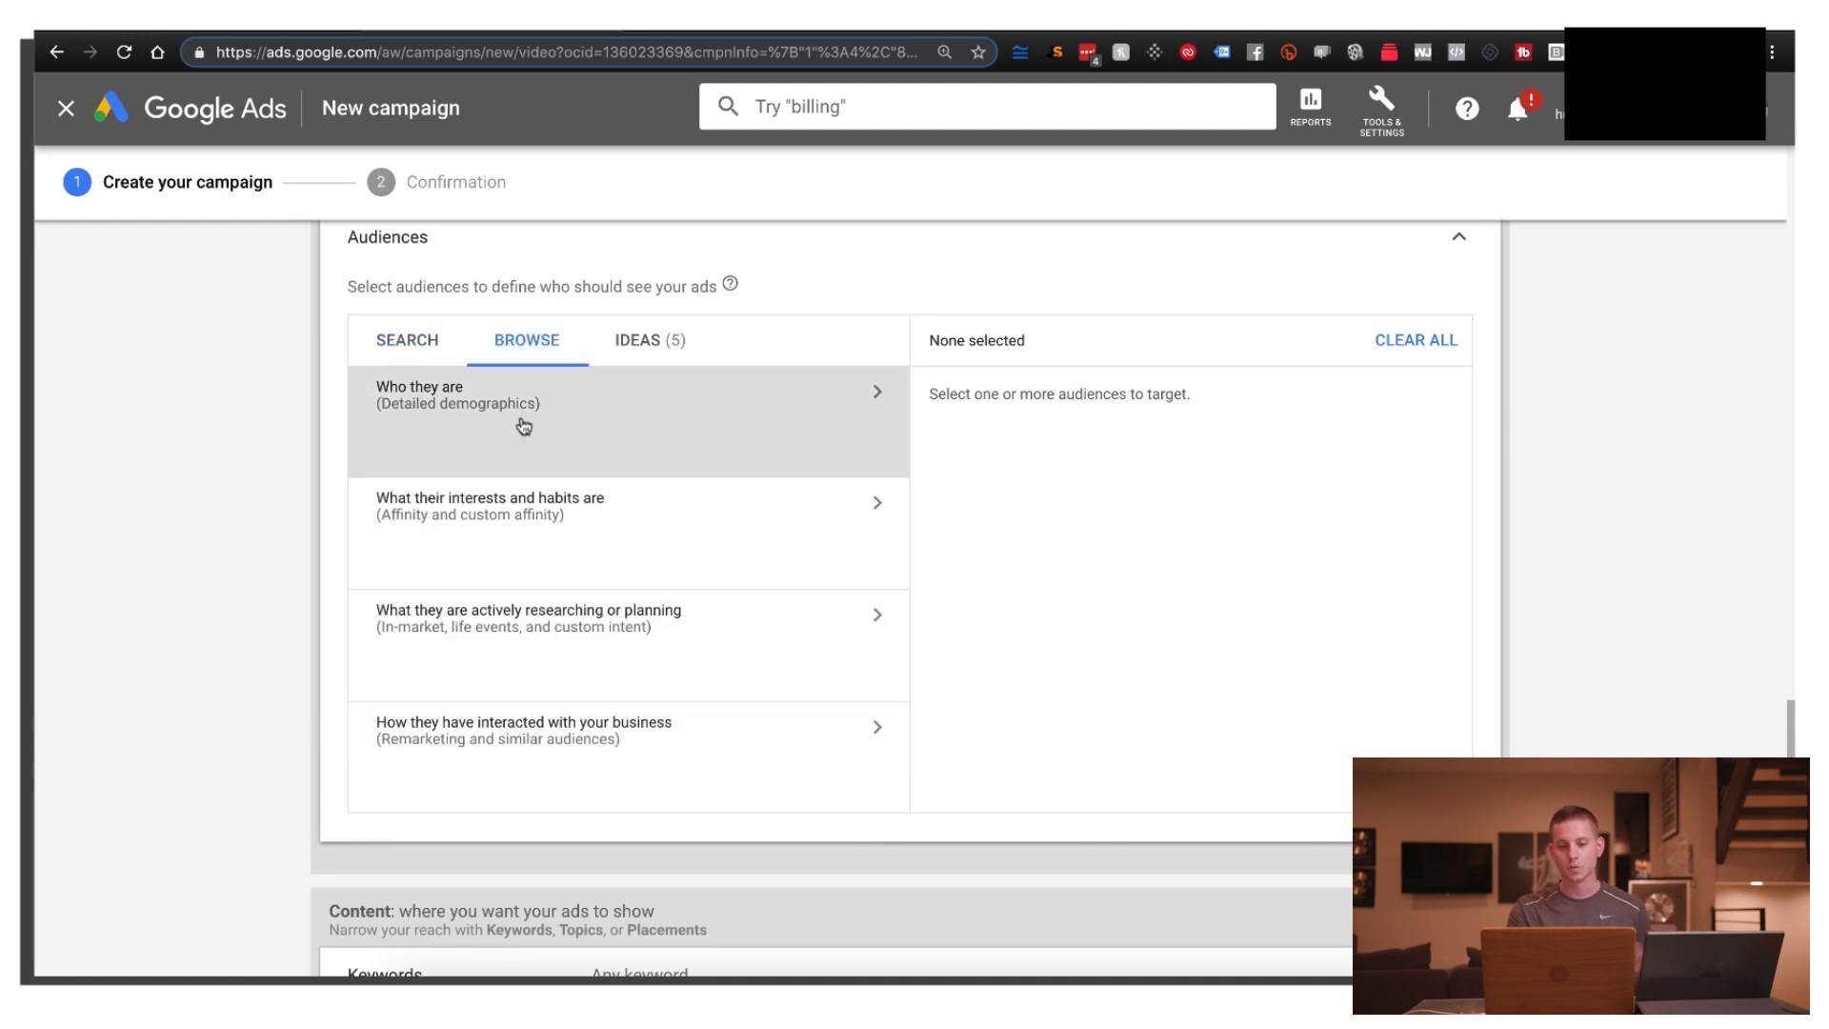
{"action": "left_click", "coordinate": [431, 407]}
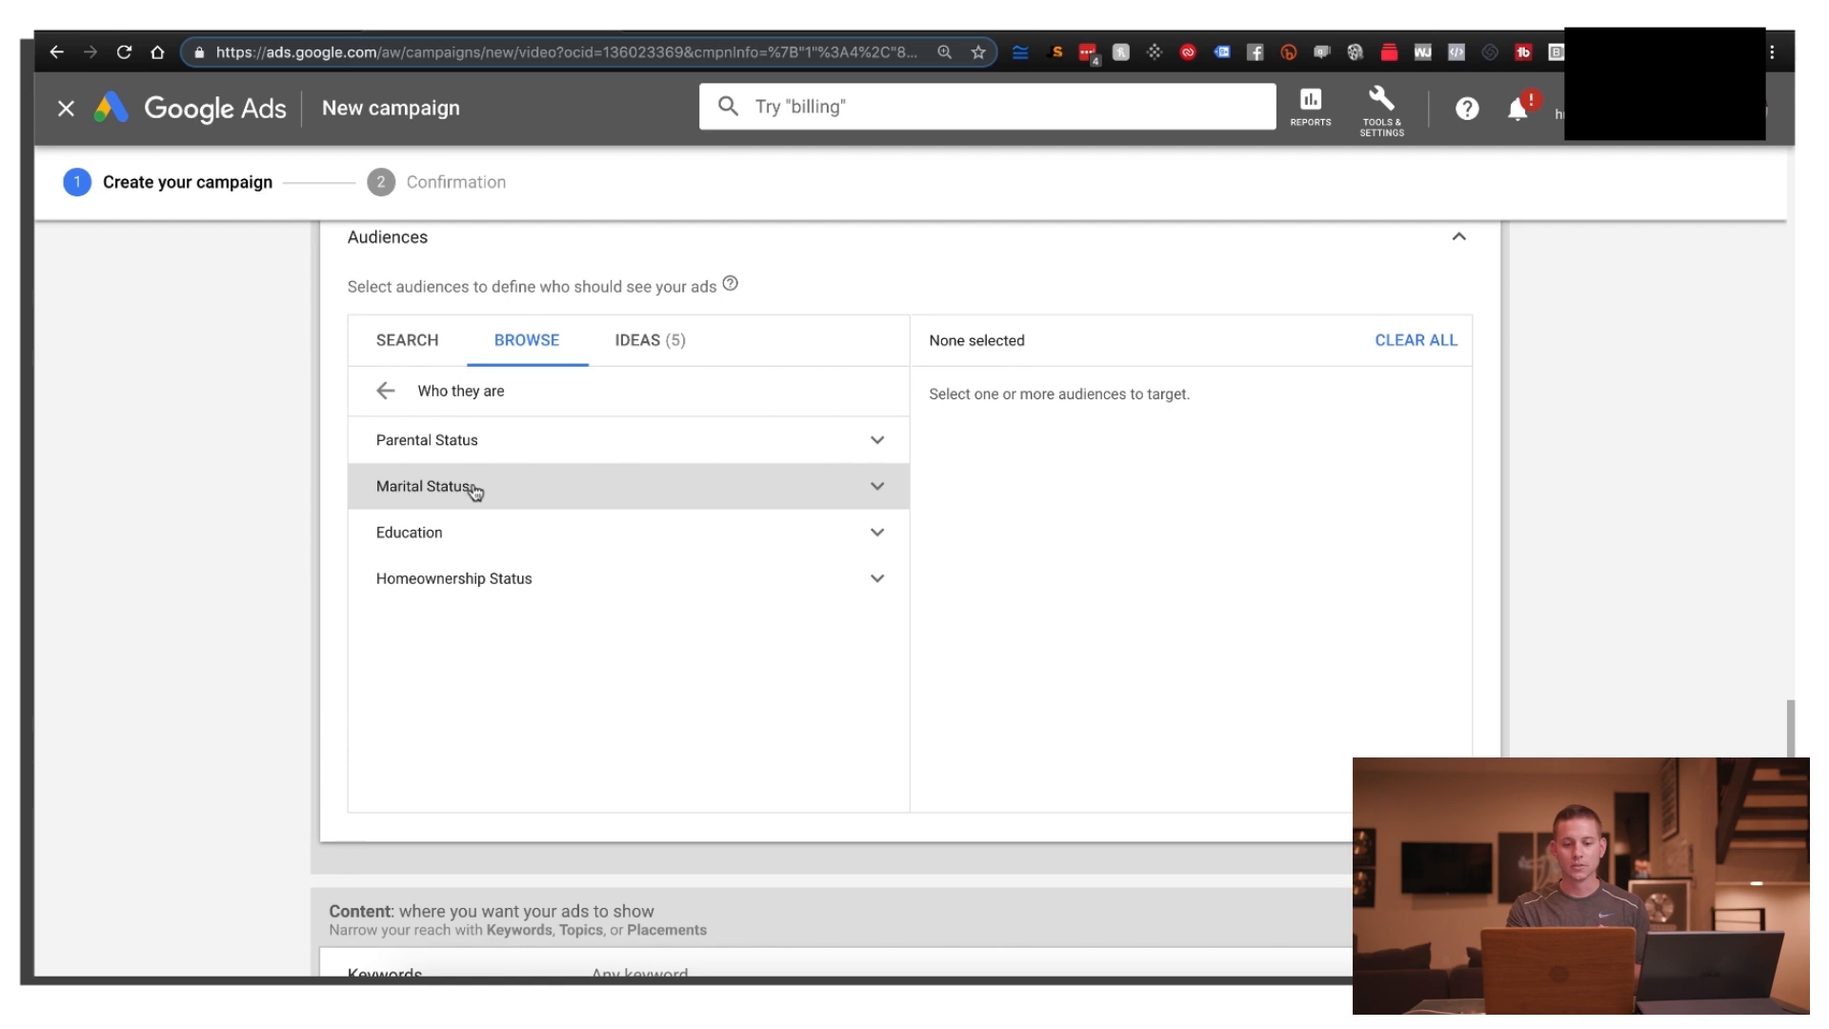
{"action": "left_click", "coordinate": [514, 492]}
{"action": "left_click", "coordinate": [524, 490]}
{"action": "left_click", "coordinate": [482, 543]}
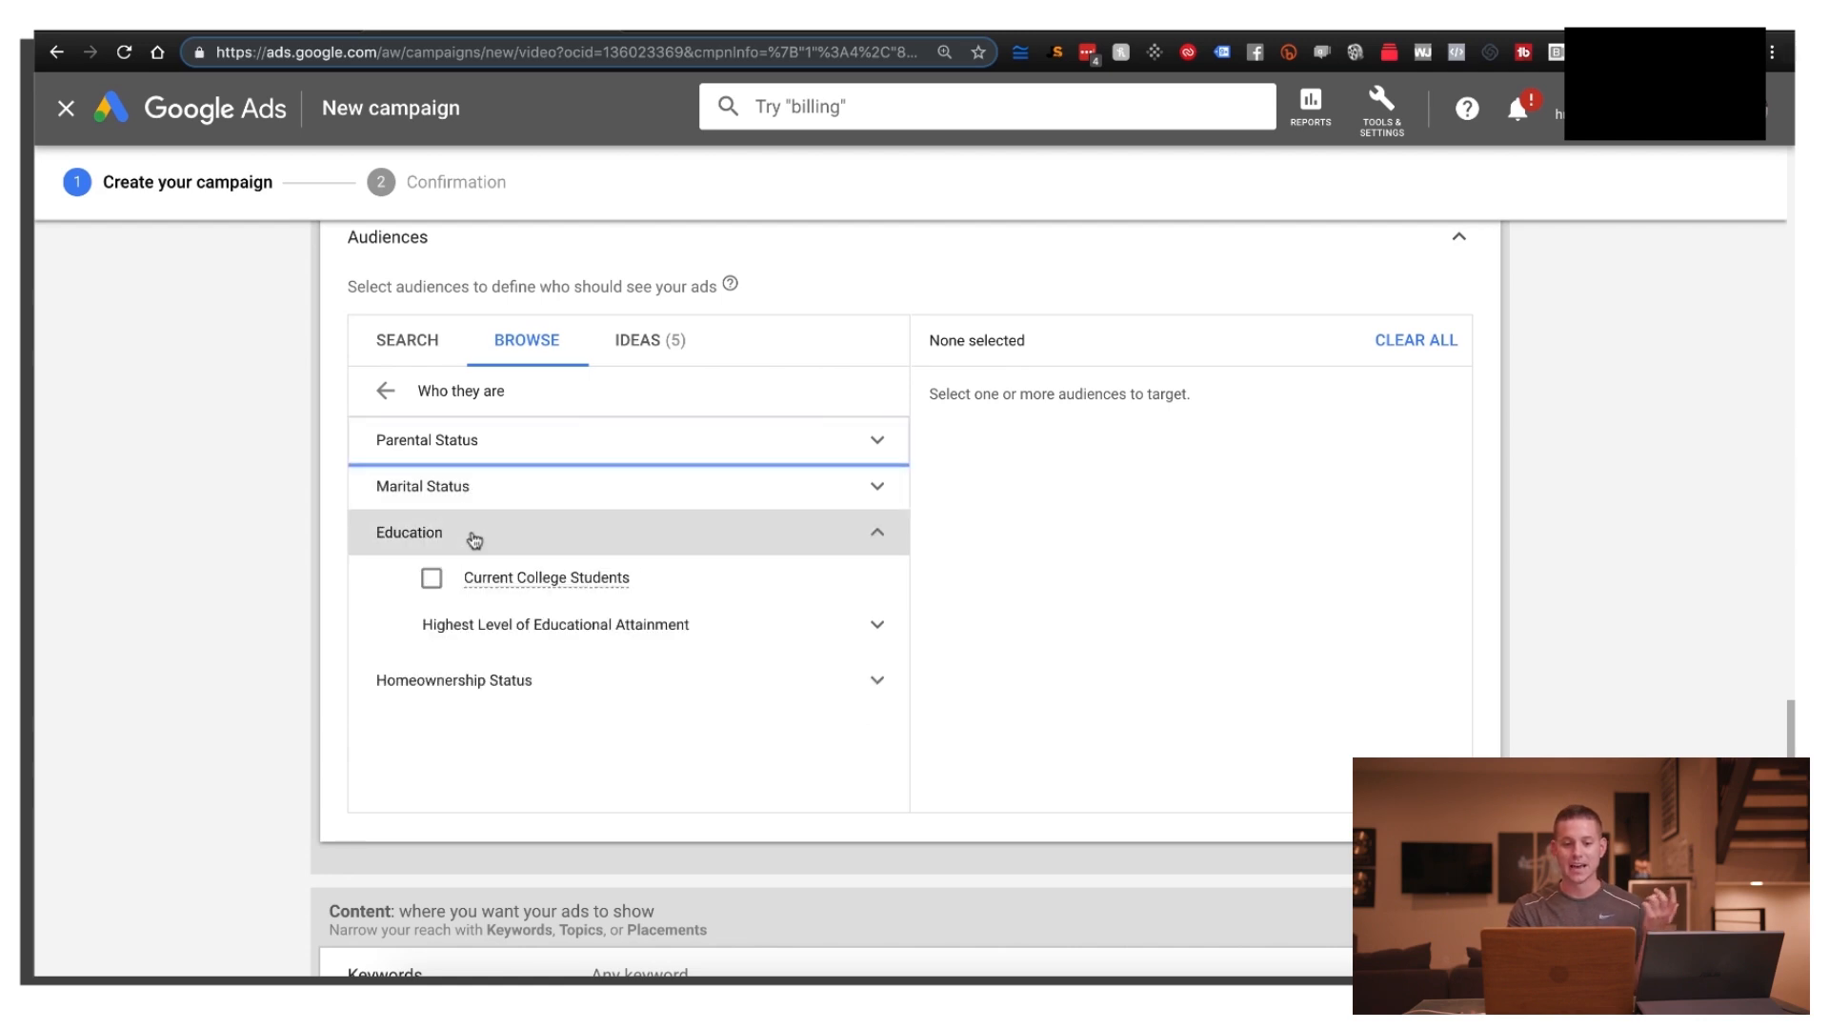
{"action": "left_click", "coordinate": [471, 535]}
{"action": "left_click", "coordinate": [387, 391]}
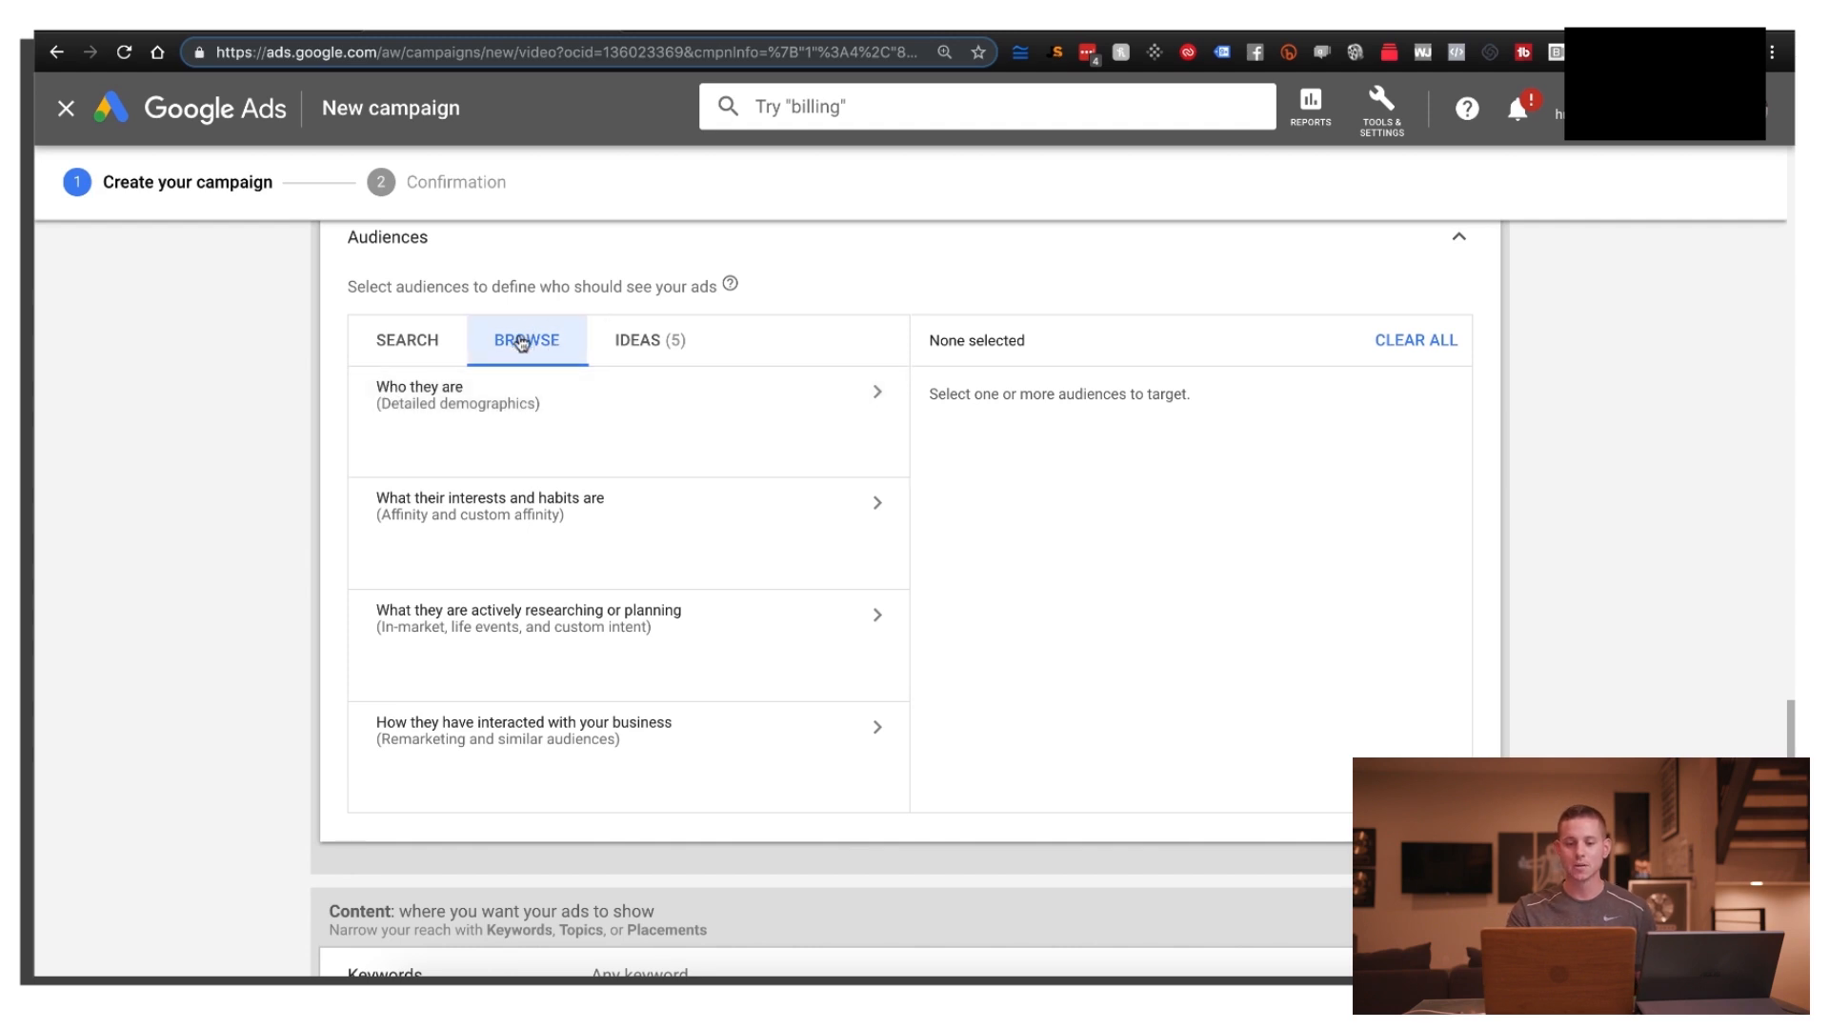
- Browse the affinity audiences for interests and habits, including the Technology subcategories, without keeping any selected
{"action": "left_click", "coordinate": [513, 524]}
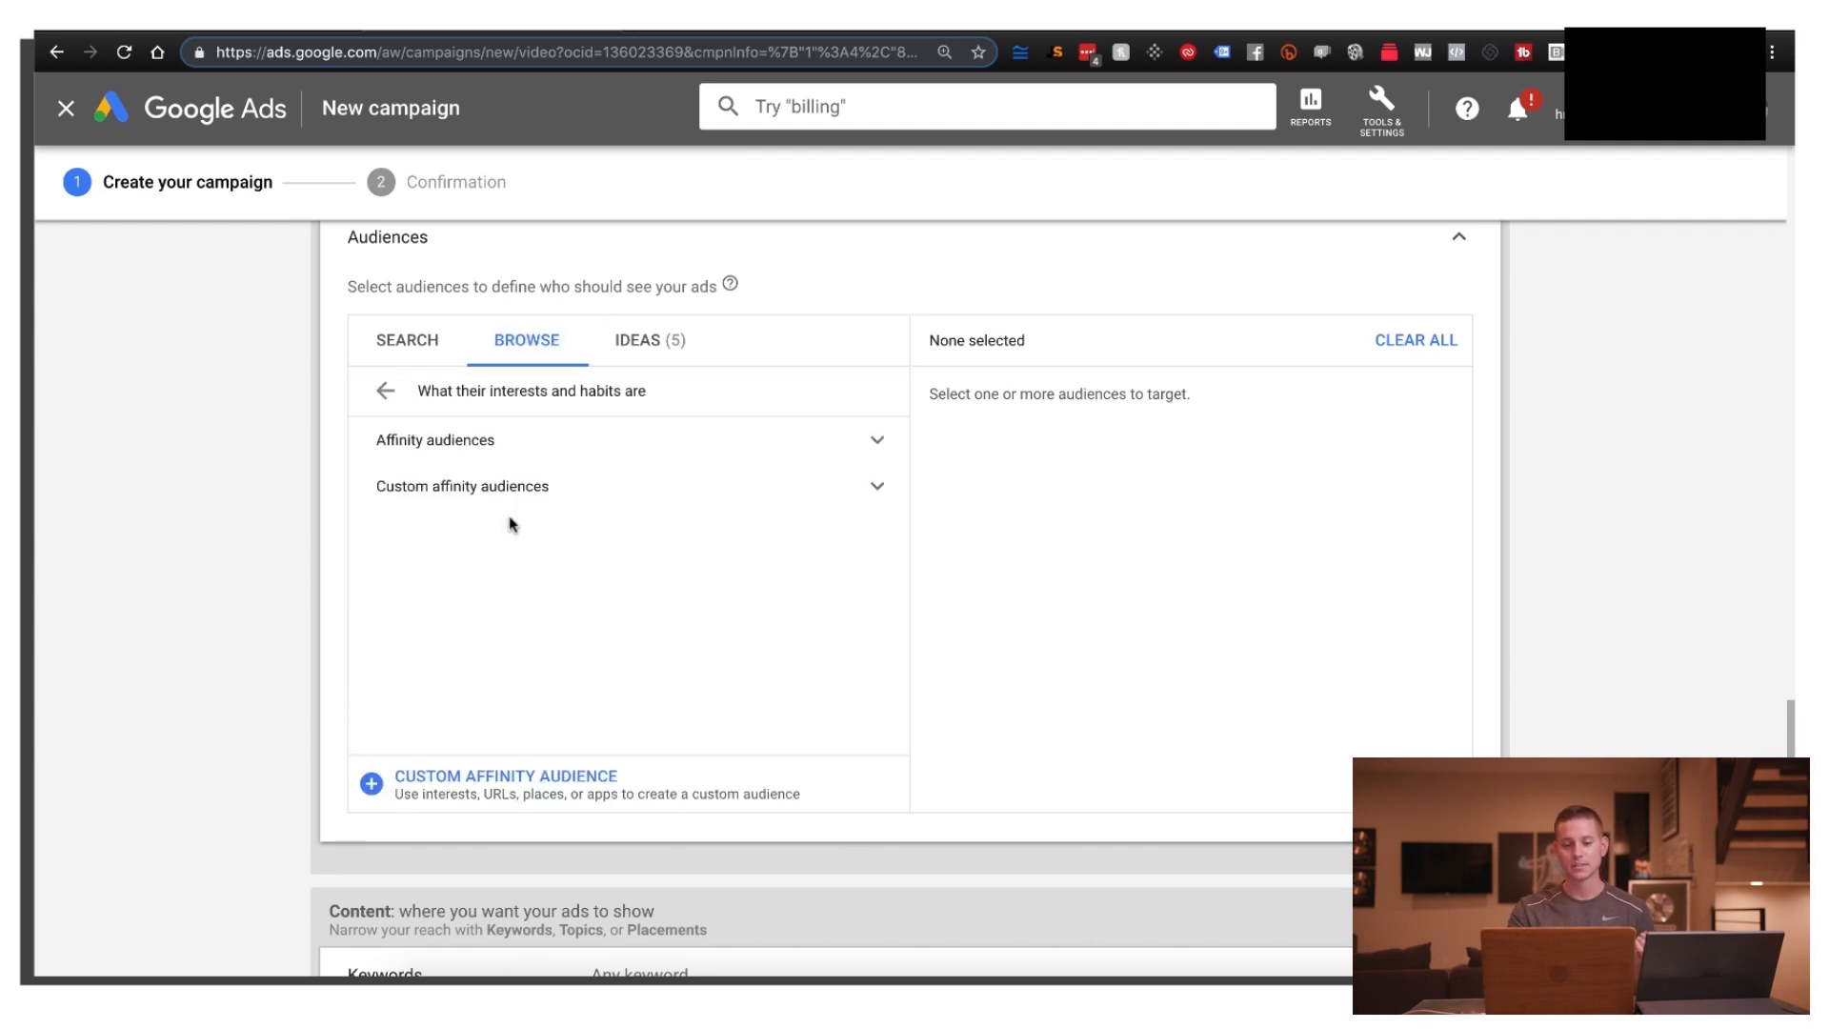
{"action": "left_click", "coordinate": [484, 441]}
{"action": "scroll", "coordinate": [543, 487], "scroll_direction": "down", "scroll_amount": 5}
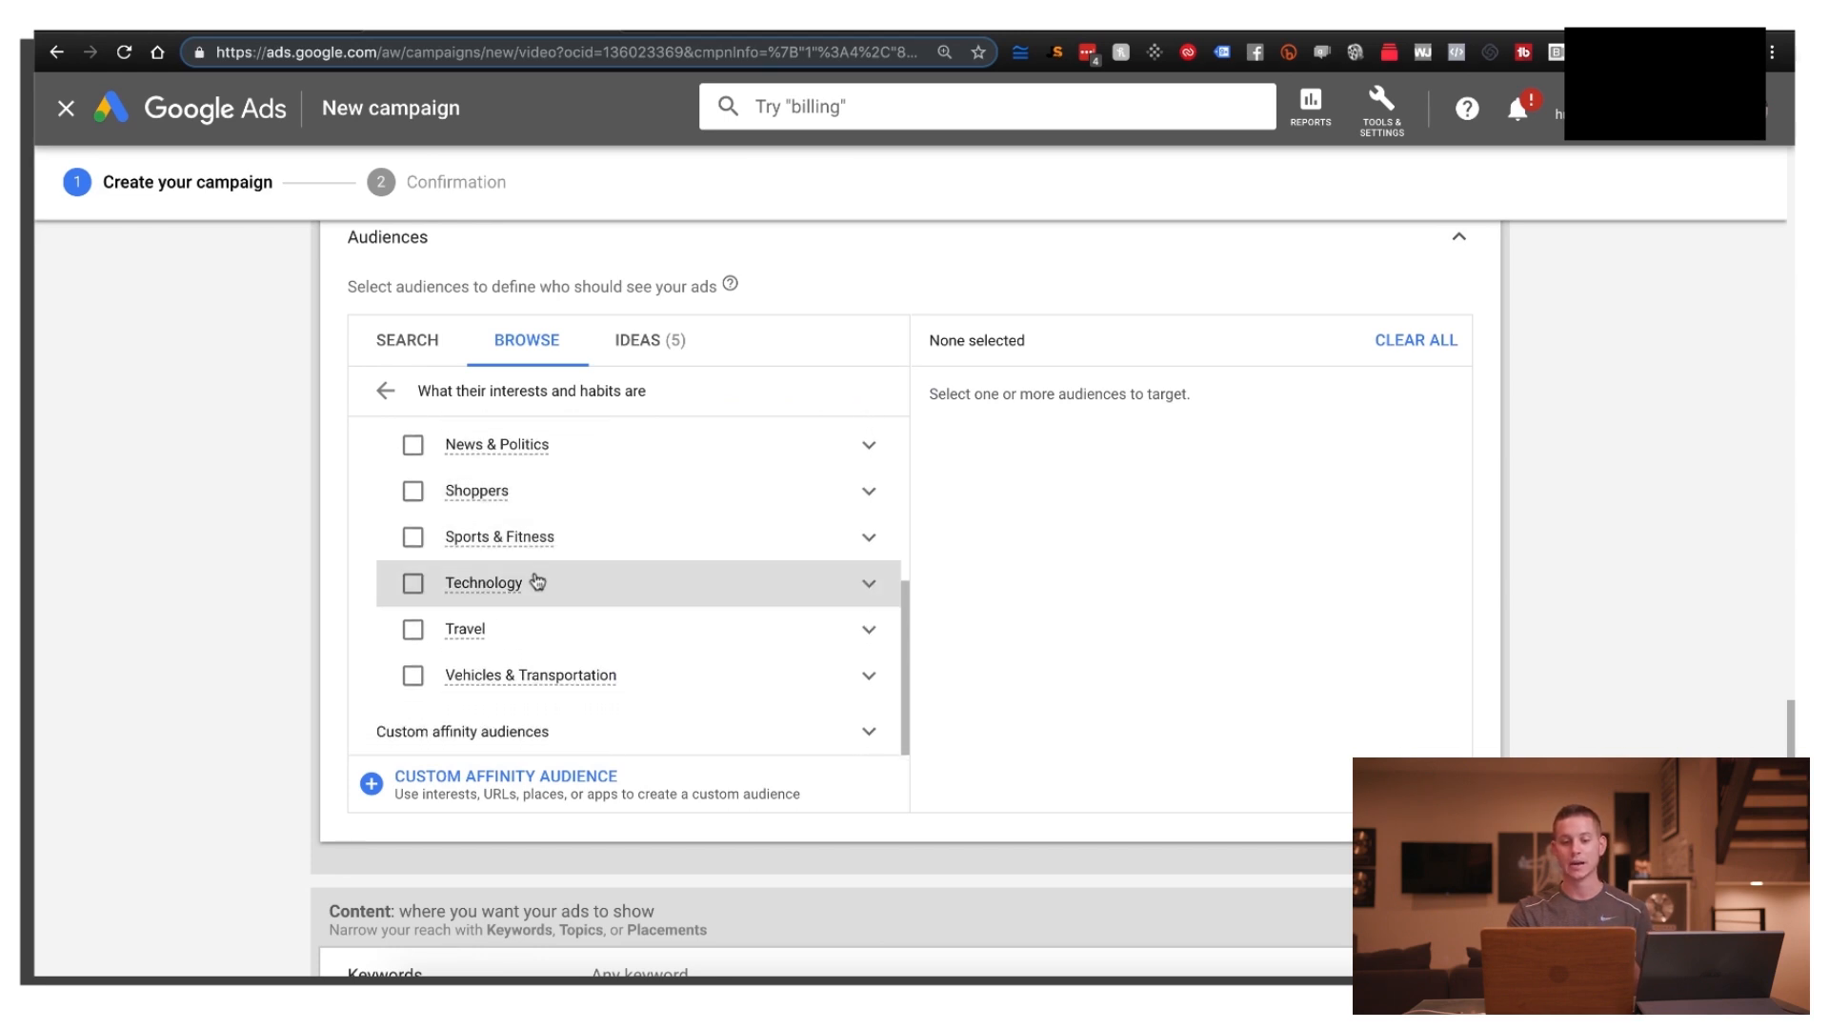
{"action": "left_click", "coordinate": [534, 581]}
{"action": "left_click", "coordinate": [412, 583]}
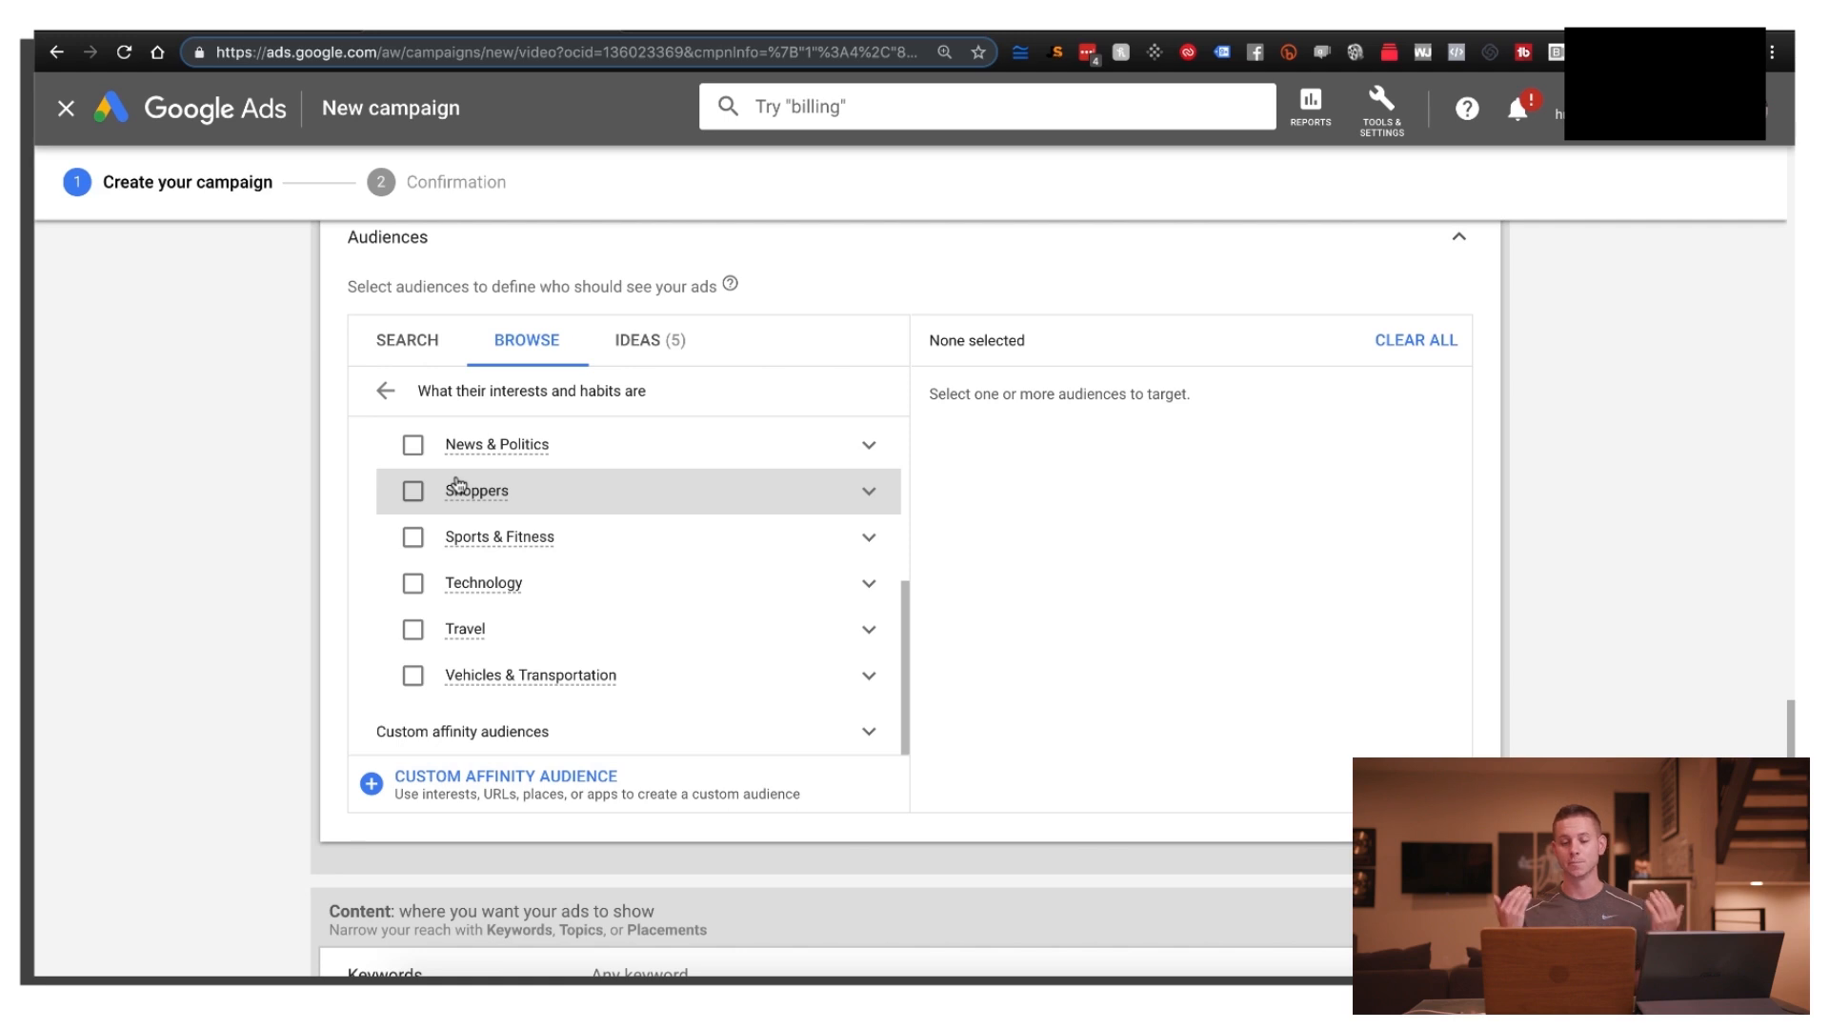
{"action": "left_click", "coordinate": [869, 583]}
{"action": "scroll", "coordinate": [762, 546], "scroll_direction": "down", "scroll_amount": 2}
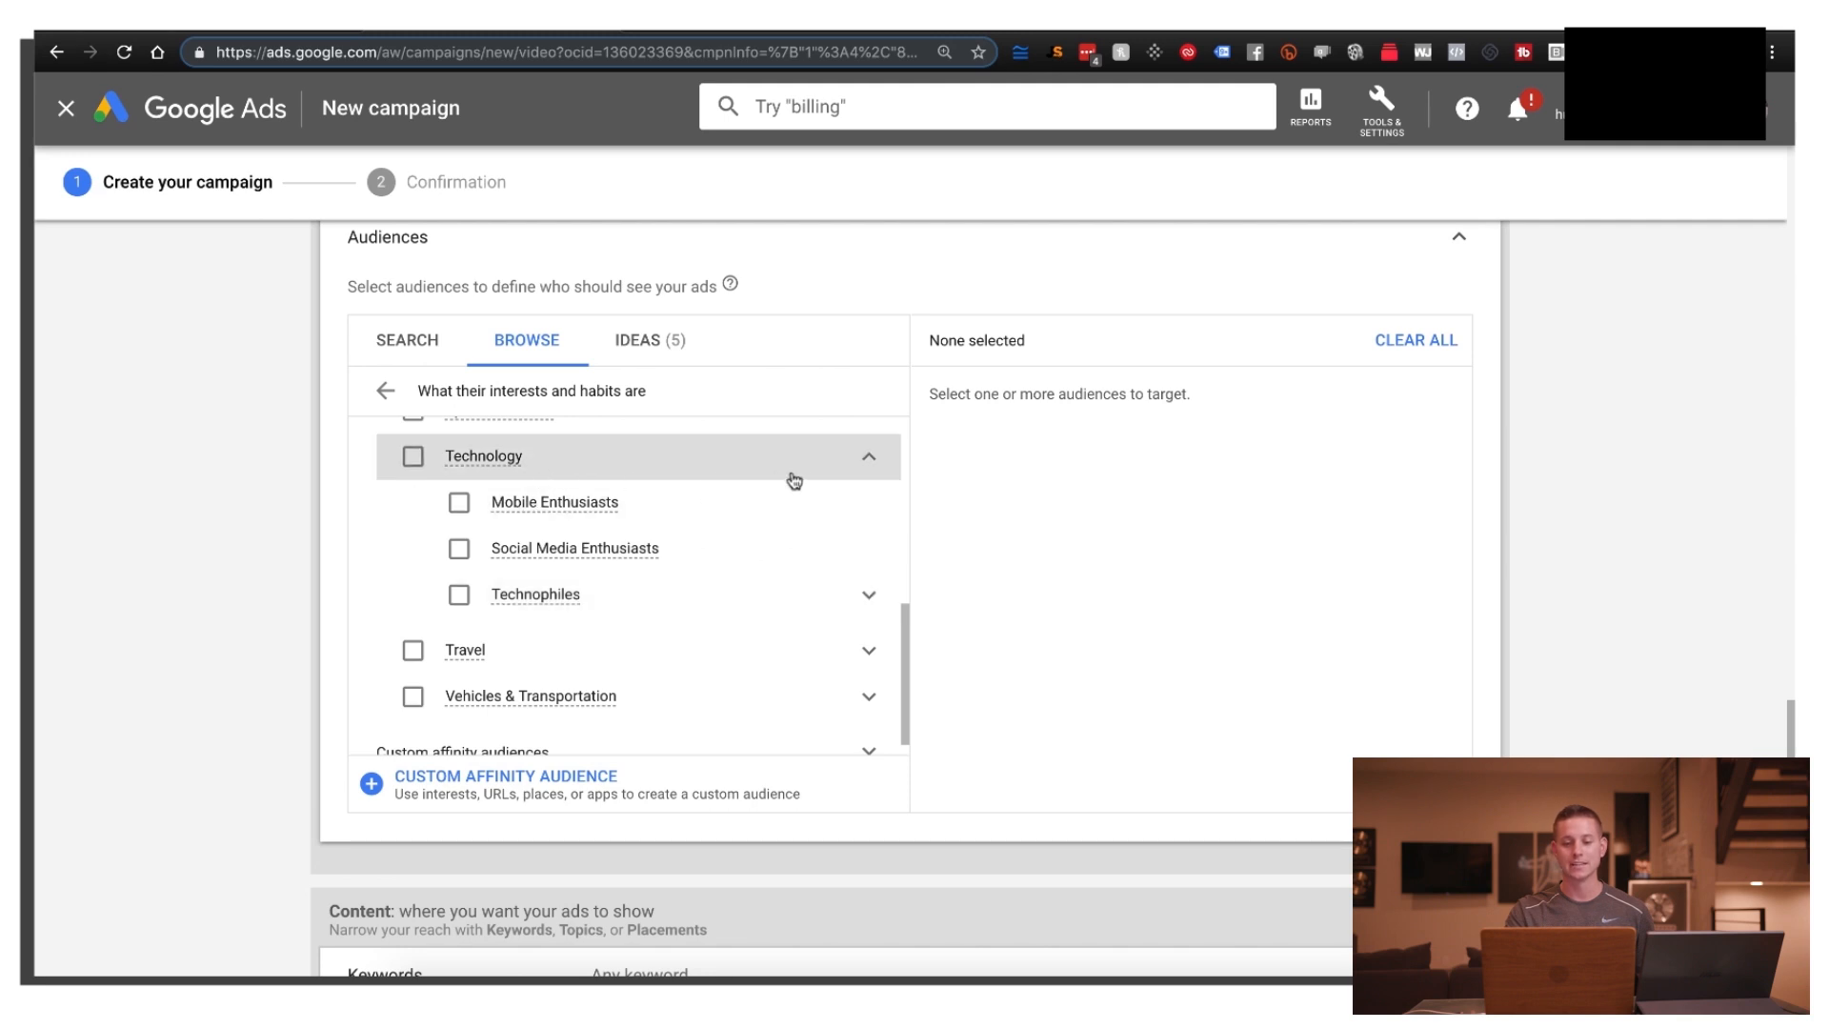
{"action": "left_click", "coordinate": [867, 456]}
{"action": "scroll", "coordinate": [724, 511], "scroll_direction": "down", "scroll_amount": 2}
{"action": "scroll", "coordinate": [696, 523], "scroll_direction": "up", "scroll_amount": 5}
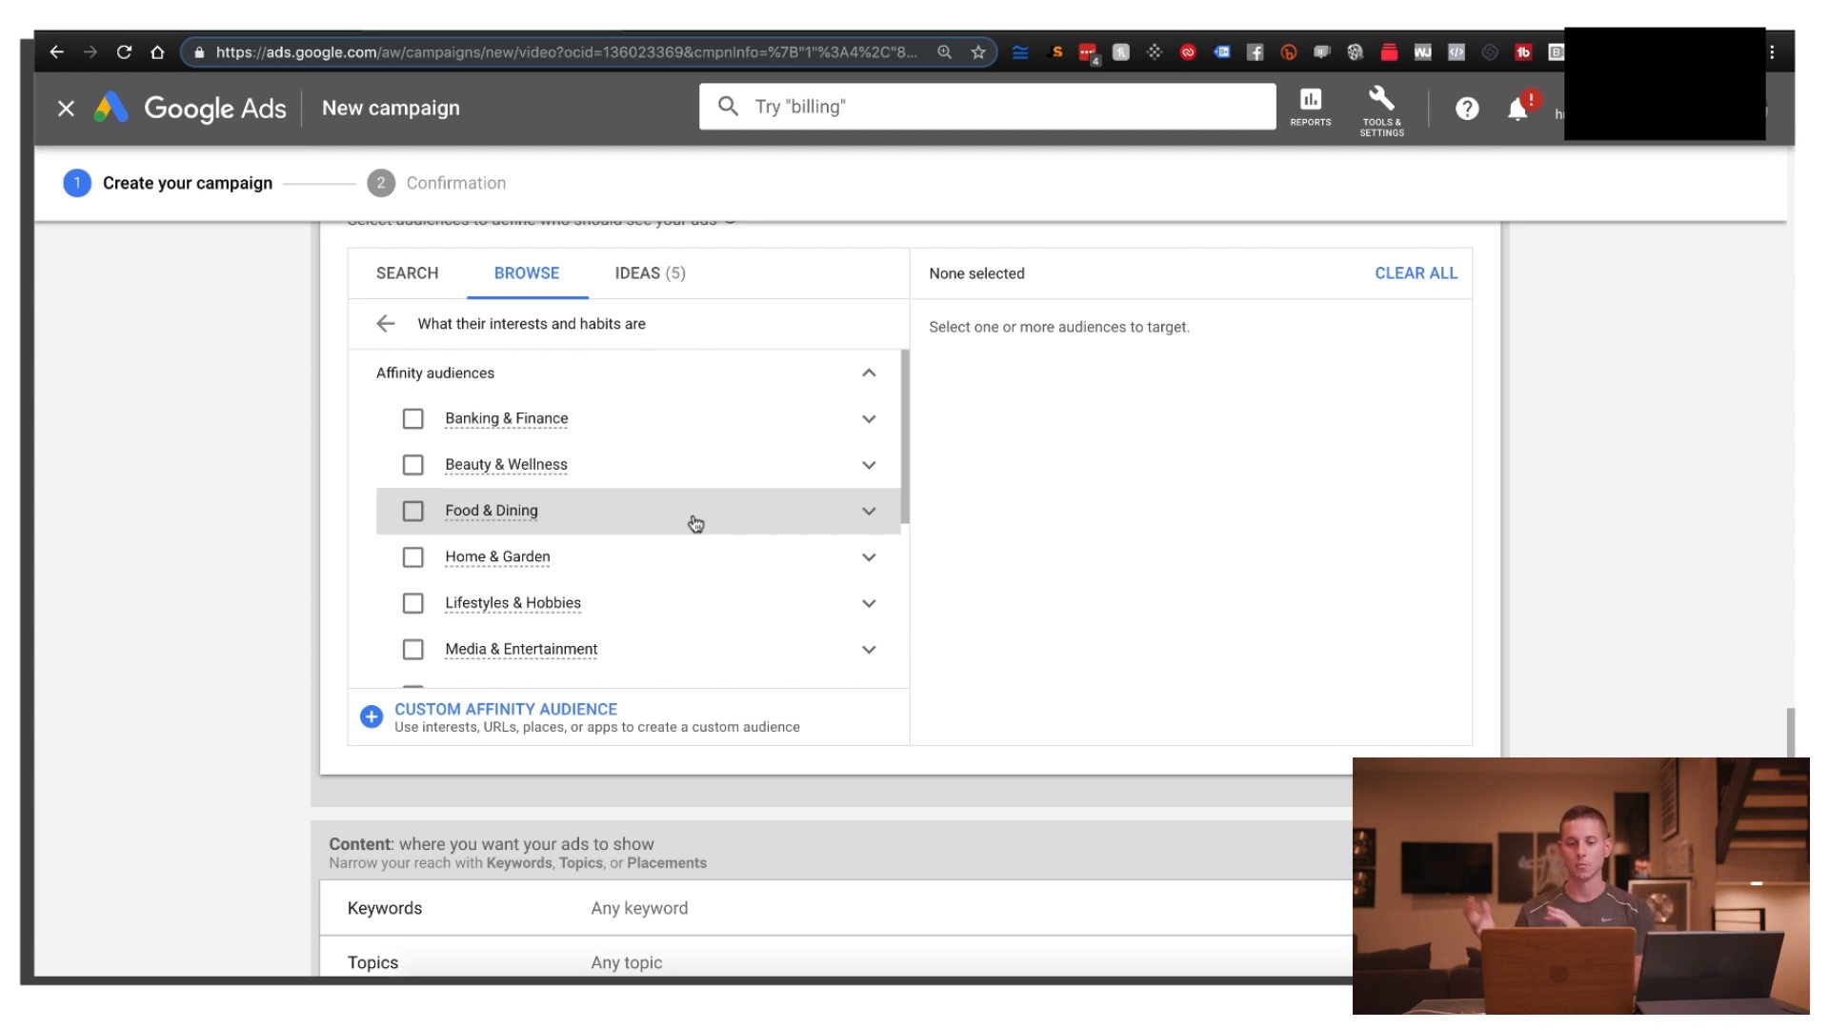
{"action": "left_click", "coordinate": [385, 324]}
- Browse the audiences by what people are researching or planning, checking custom intent, in-market and life events
{"action": "left_click", "coordinate": [636, 550]}
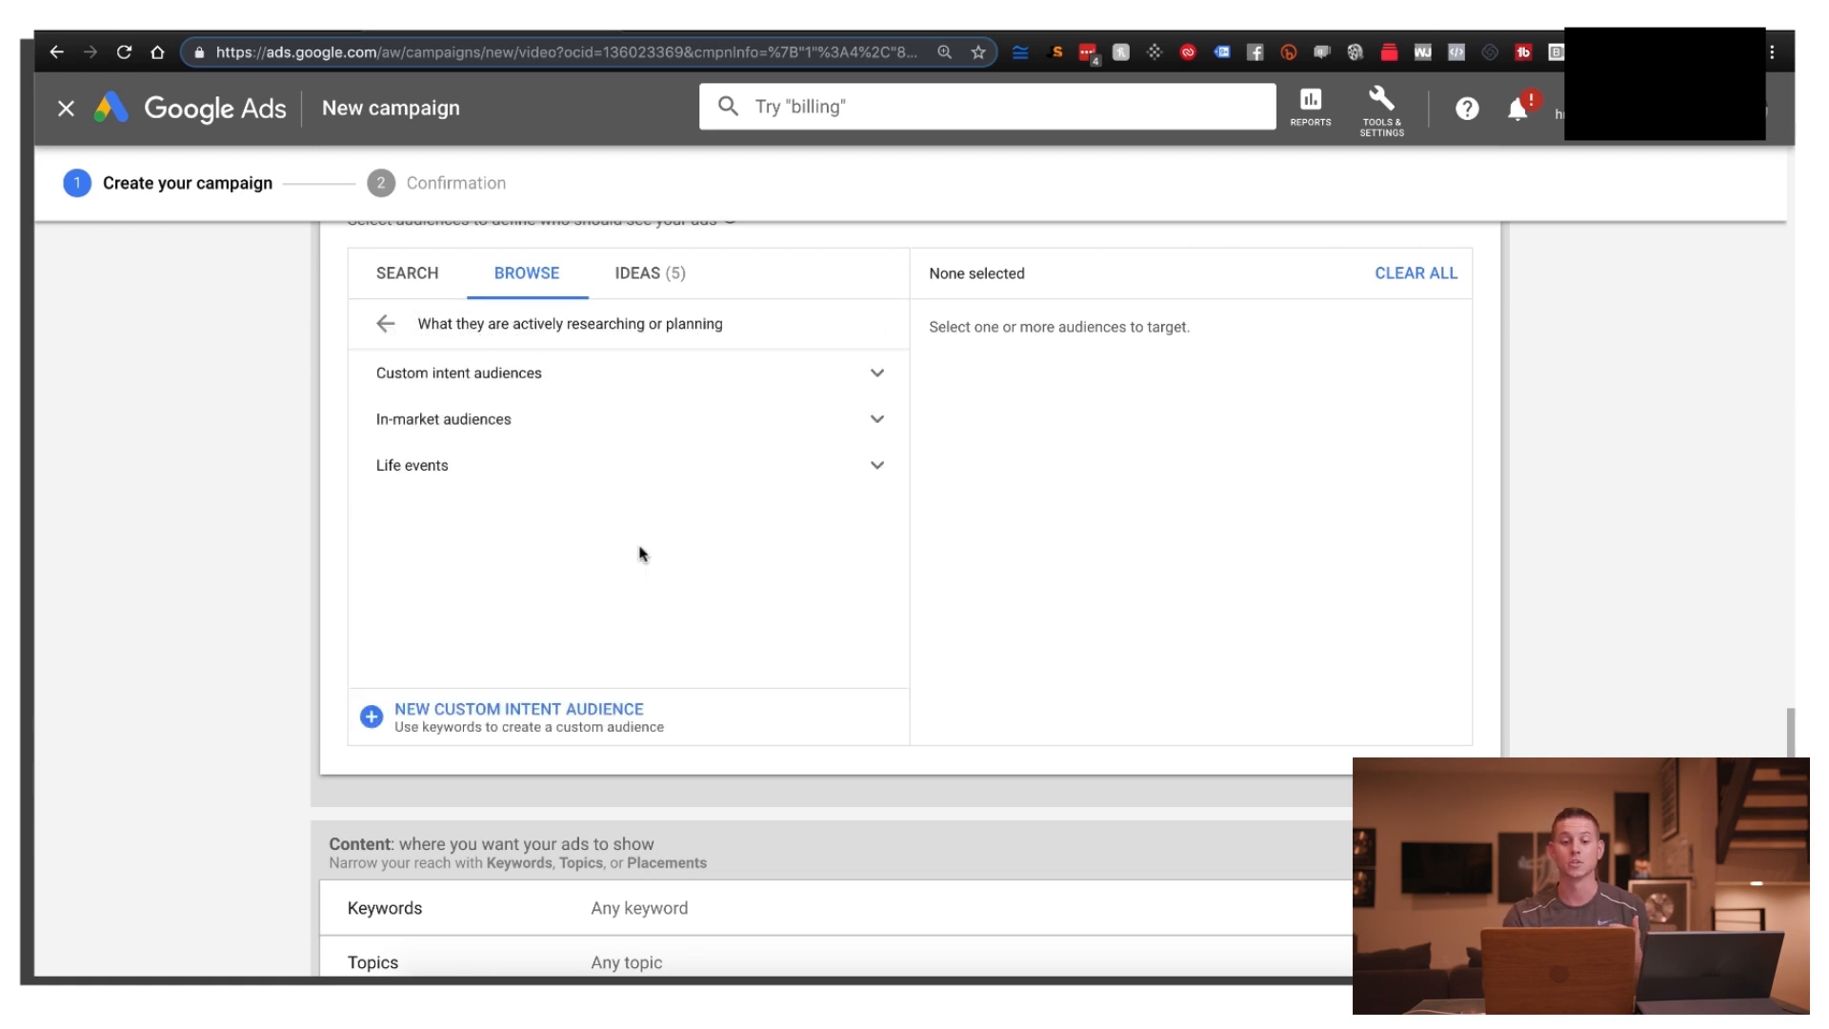
{"action": "left_click", "coordinate": [822, 380]}
{"action": "left_click", "coordinate": [822, 379]}
{"action": "left_click", "coordinate": [670, 425]}
{"action": "left_click", "coordinate": [672, 422]}
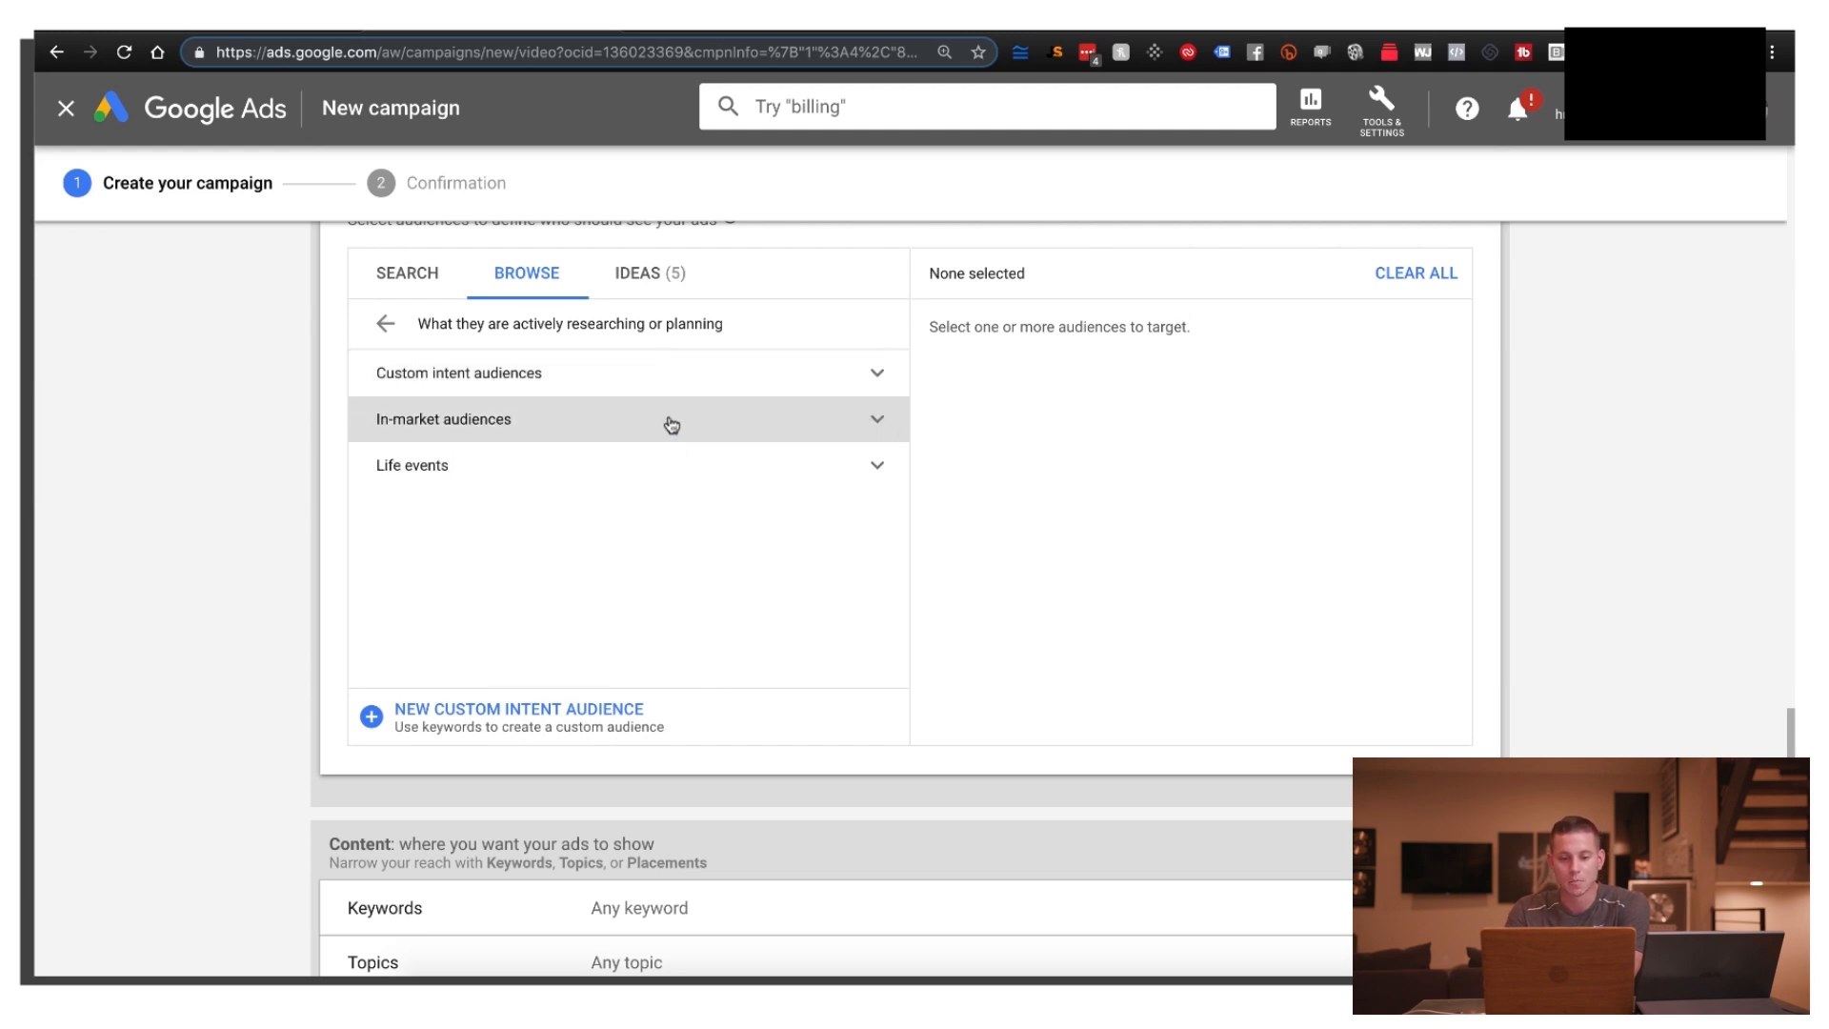
{"action": "left_click", "coordinate": [591, 465]}
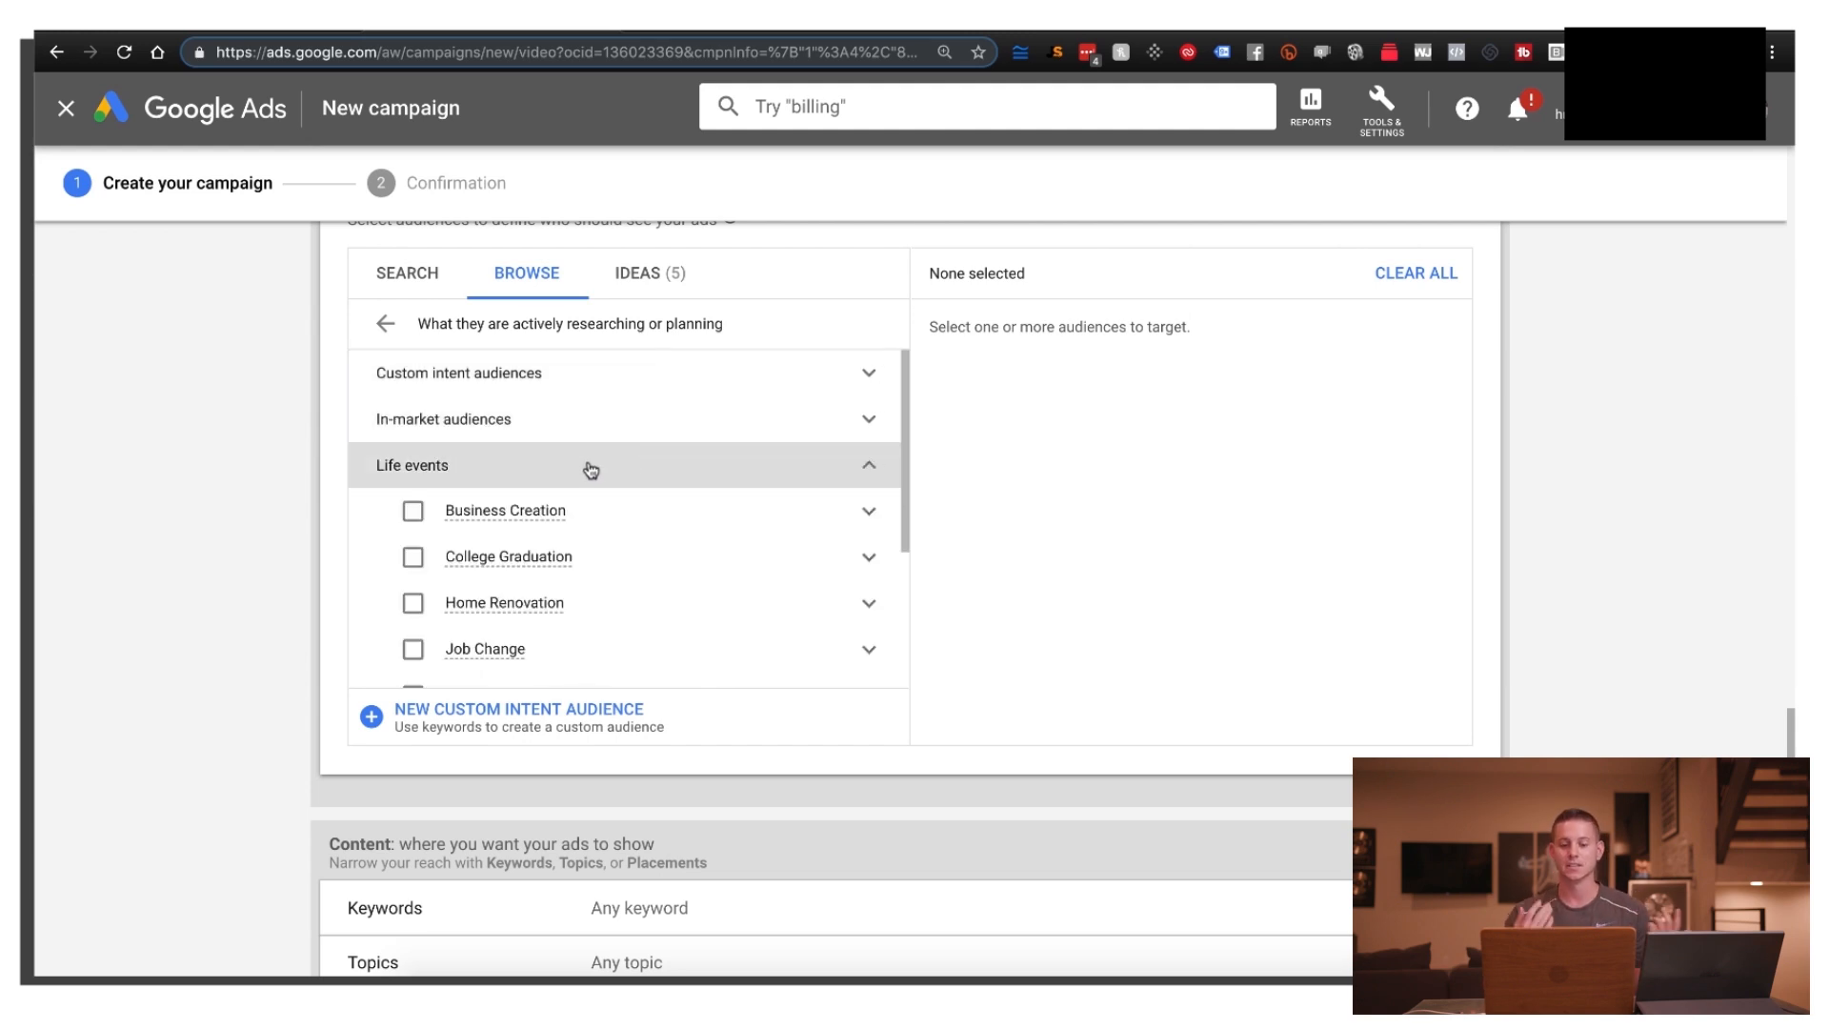
{"action": "scroll", "coordinate": [599, 525], "scroll_direction": "down", "scroll_amount": 1}
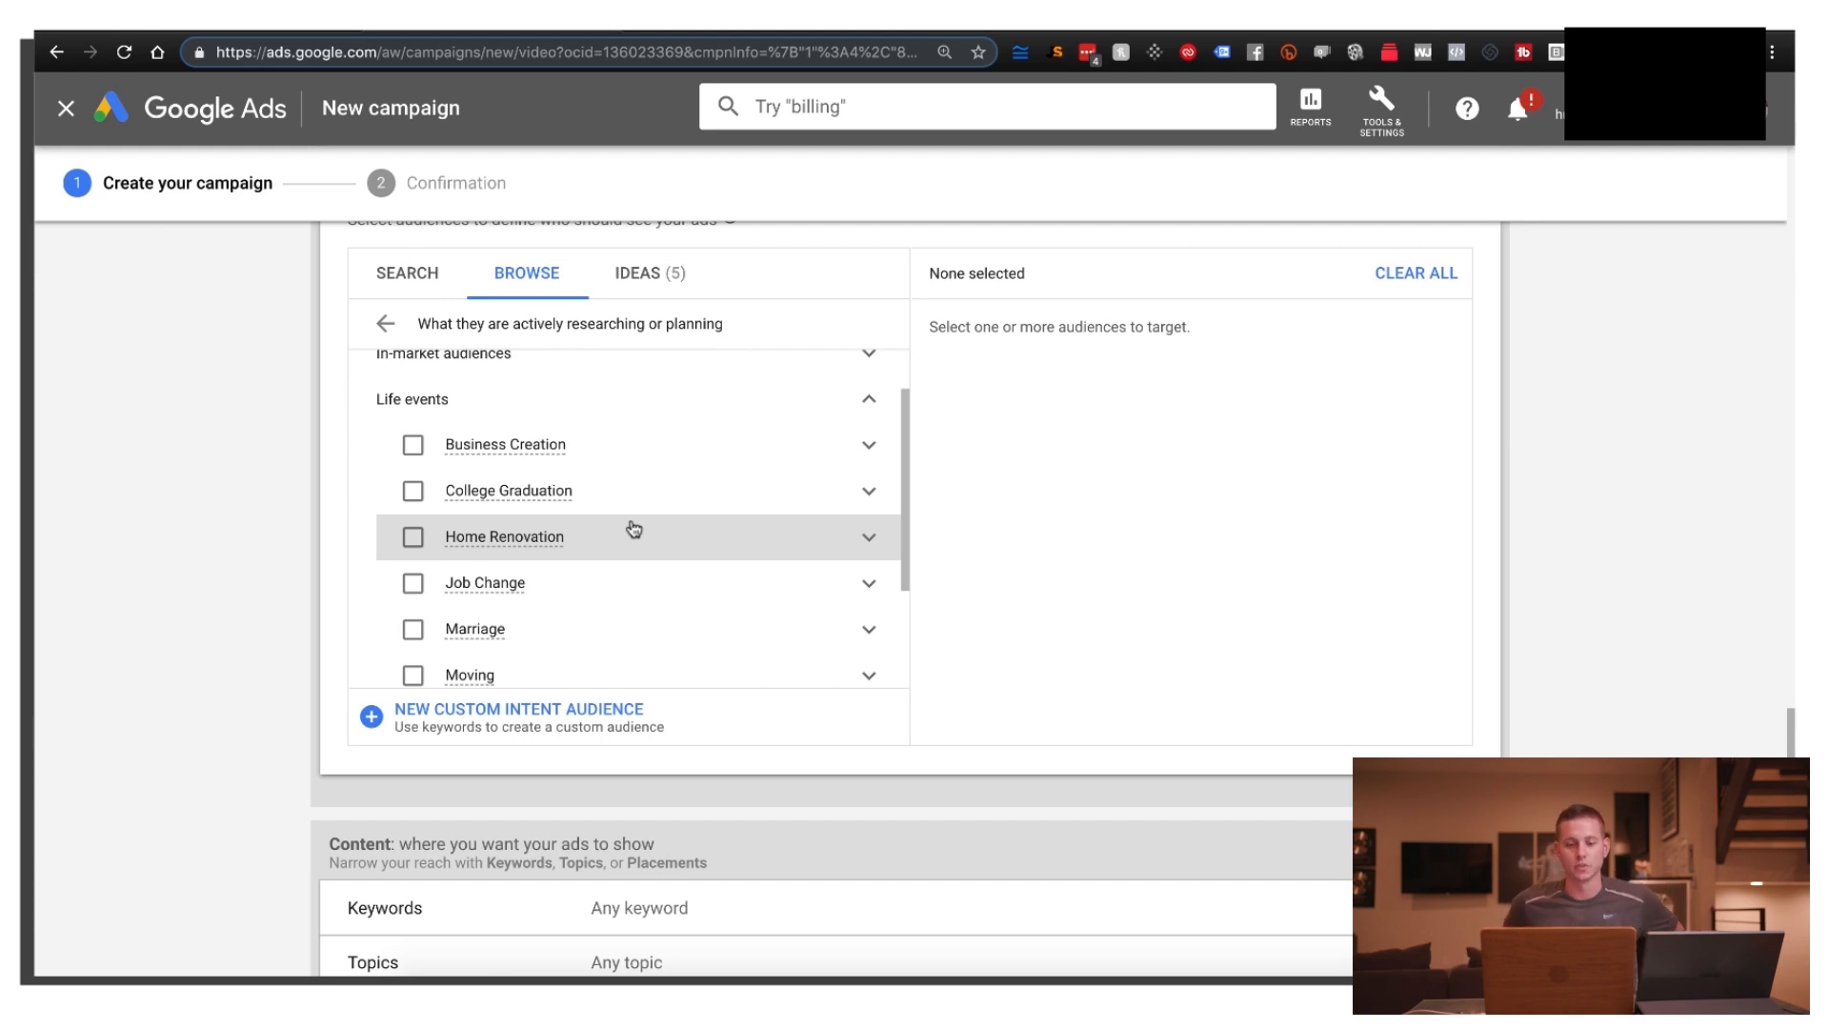
{"action": "scroll", "coordinate": [604, 627], "scroll_direction": "down", "scroll_amount": 1}
{"action": "scroll", "coordinate": [604, 627], "scroll_direction": "down", "scroll_amount": 3}
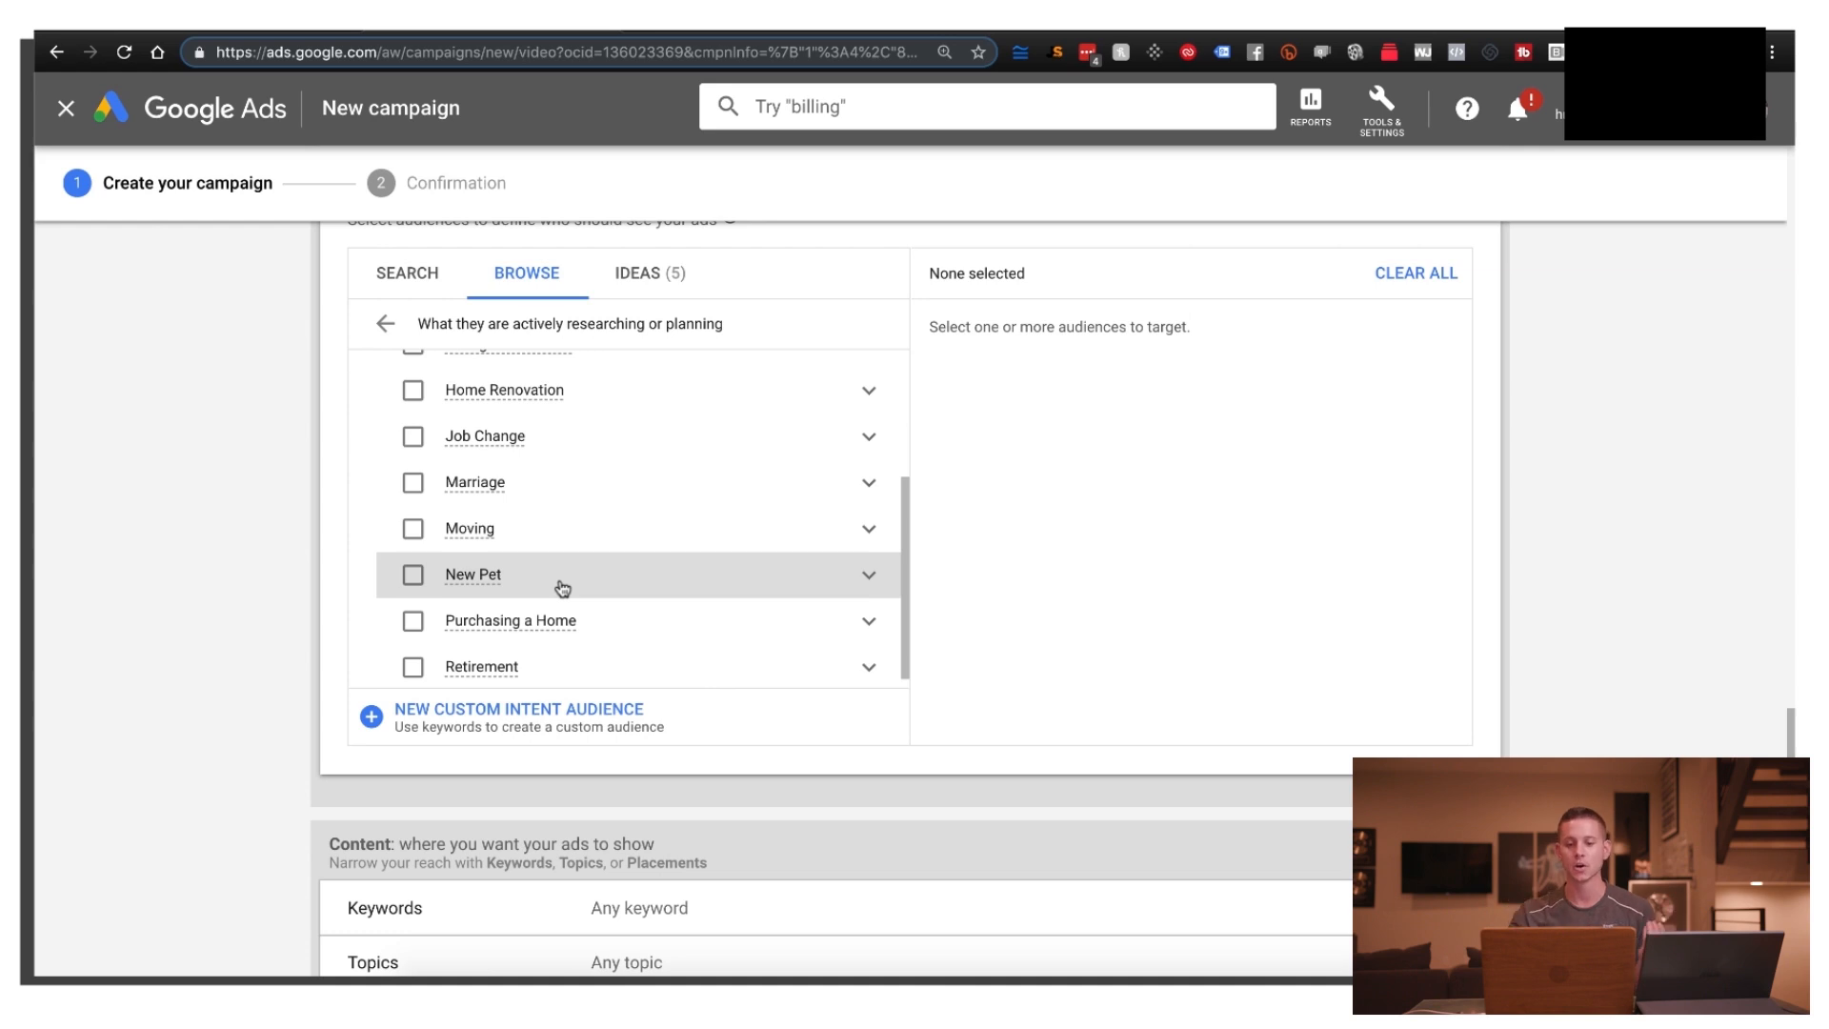
{"action": "left_click", "coordinate": [385, 323]}
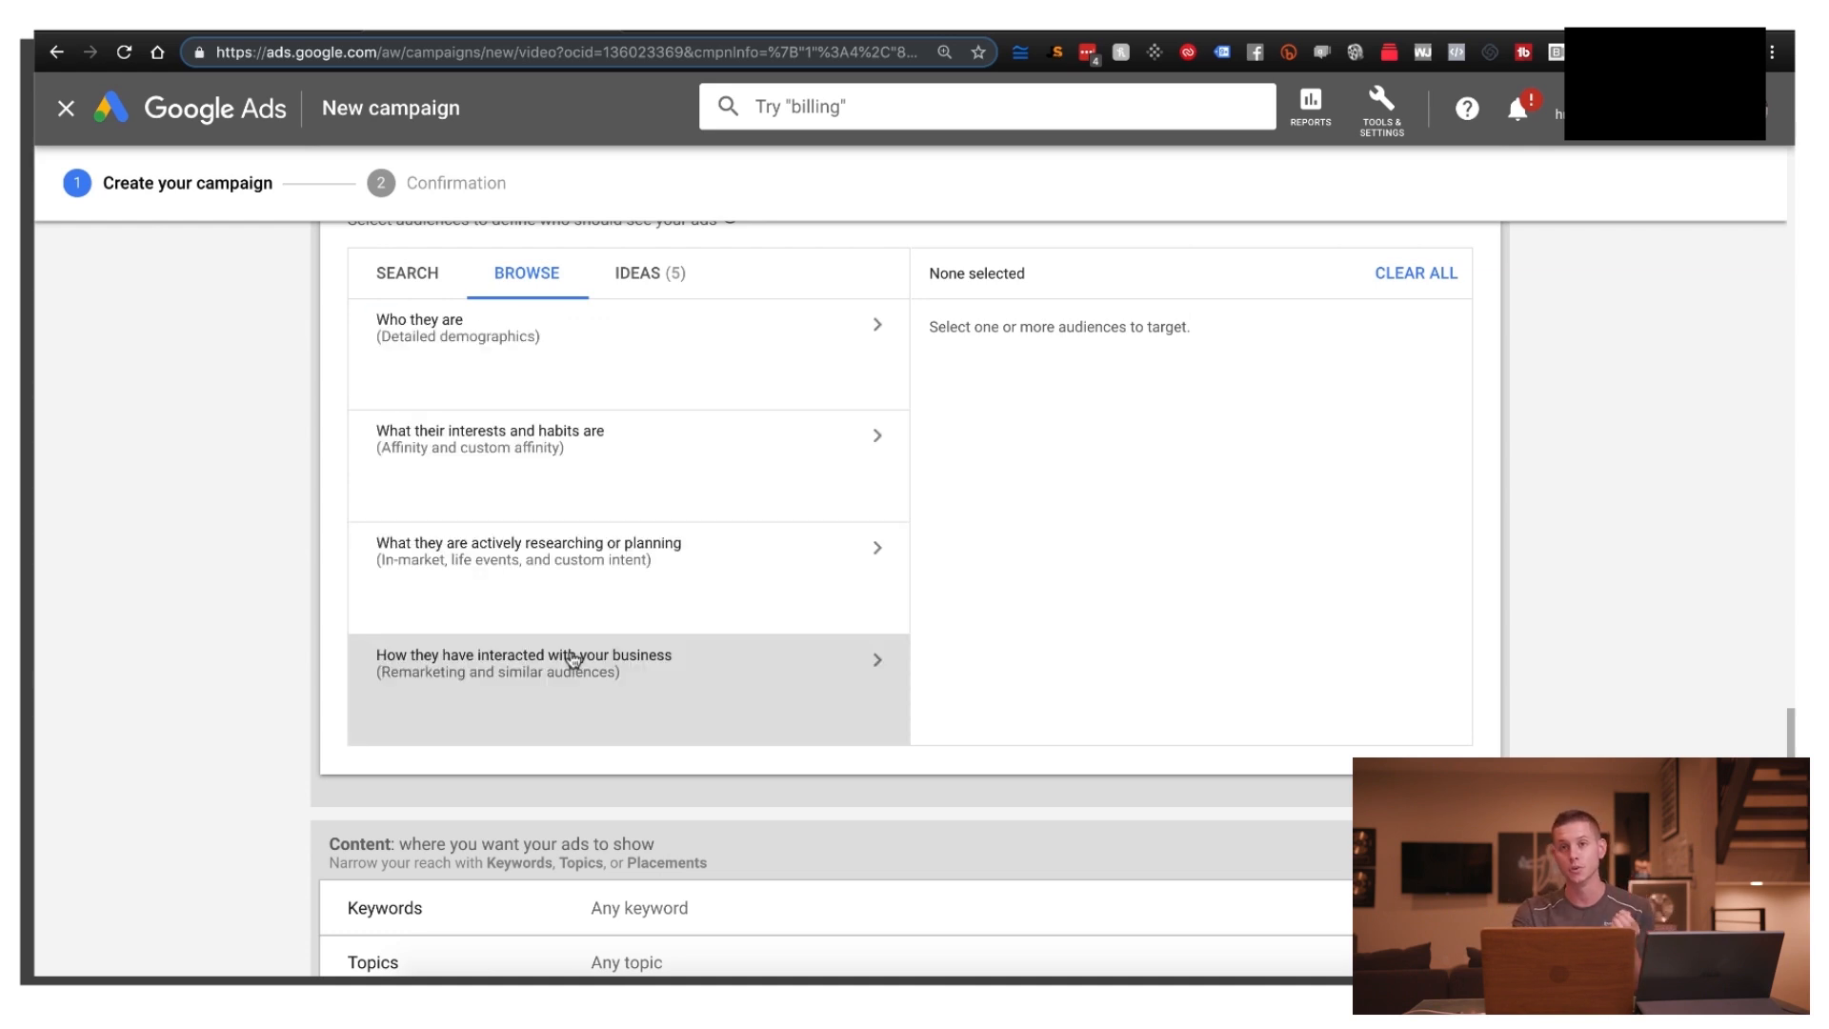
- Examine the audiences that have interacted with the business, checking similar audiences, combined lists and website visitors
{"action": "left_click", "coordinate": [573, 659]}
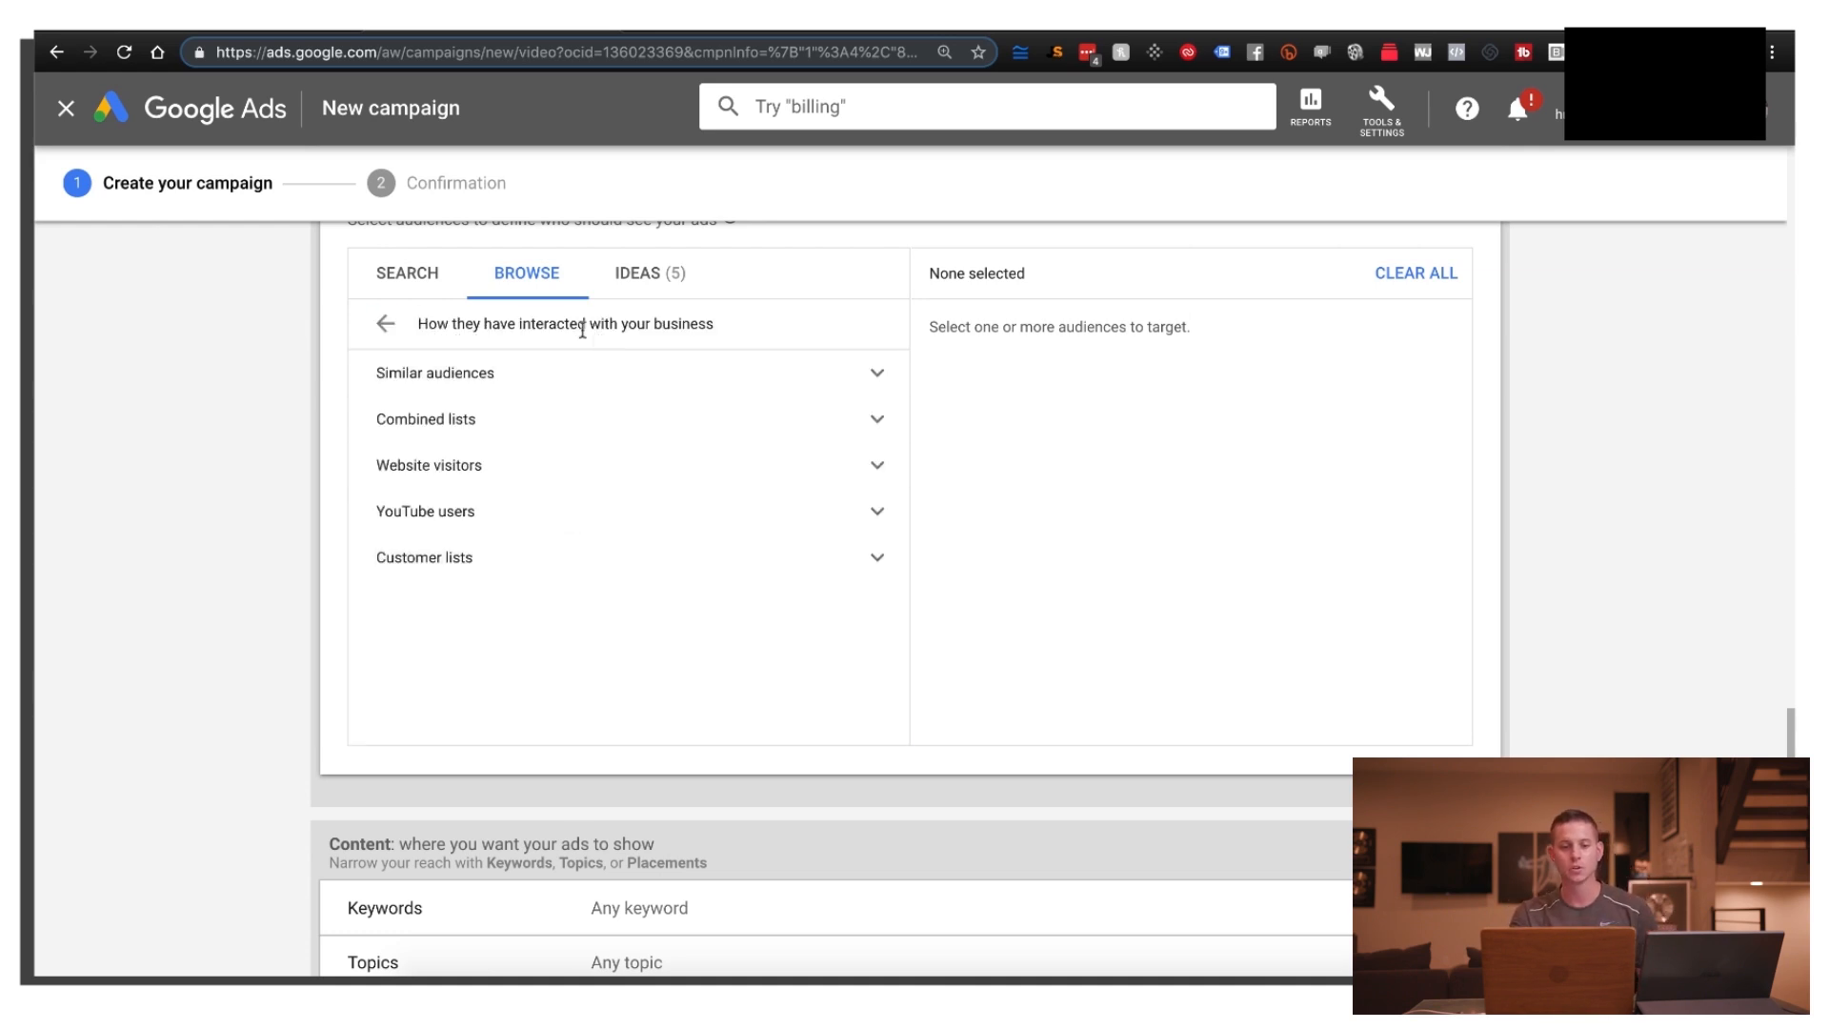
{"action": "left_click", "coordinate": [437, 376]}
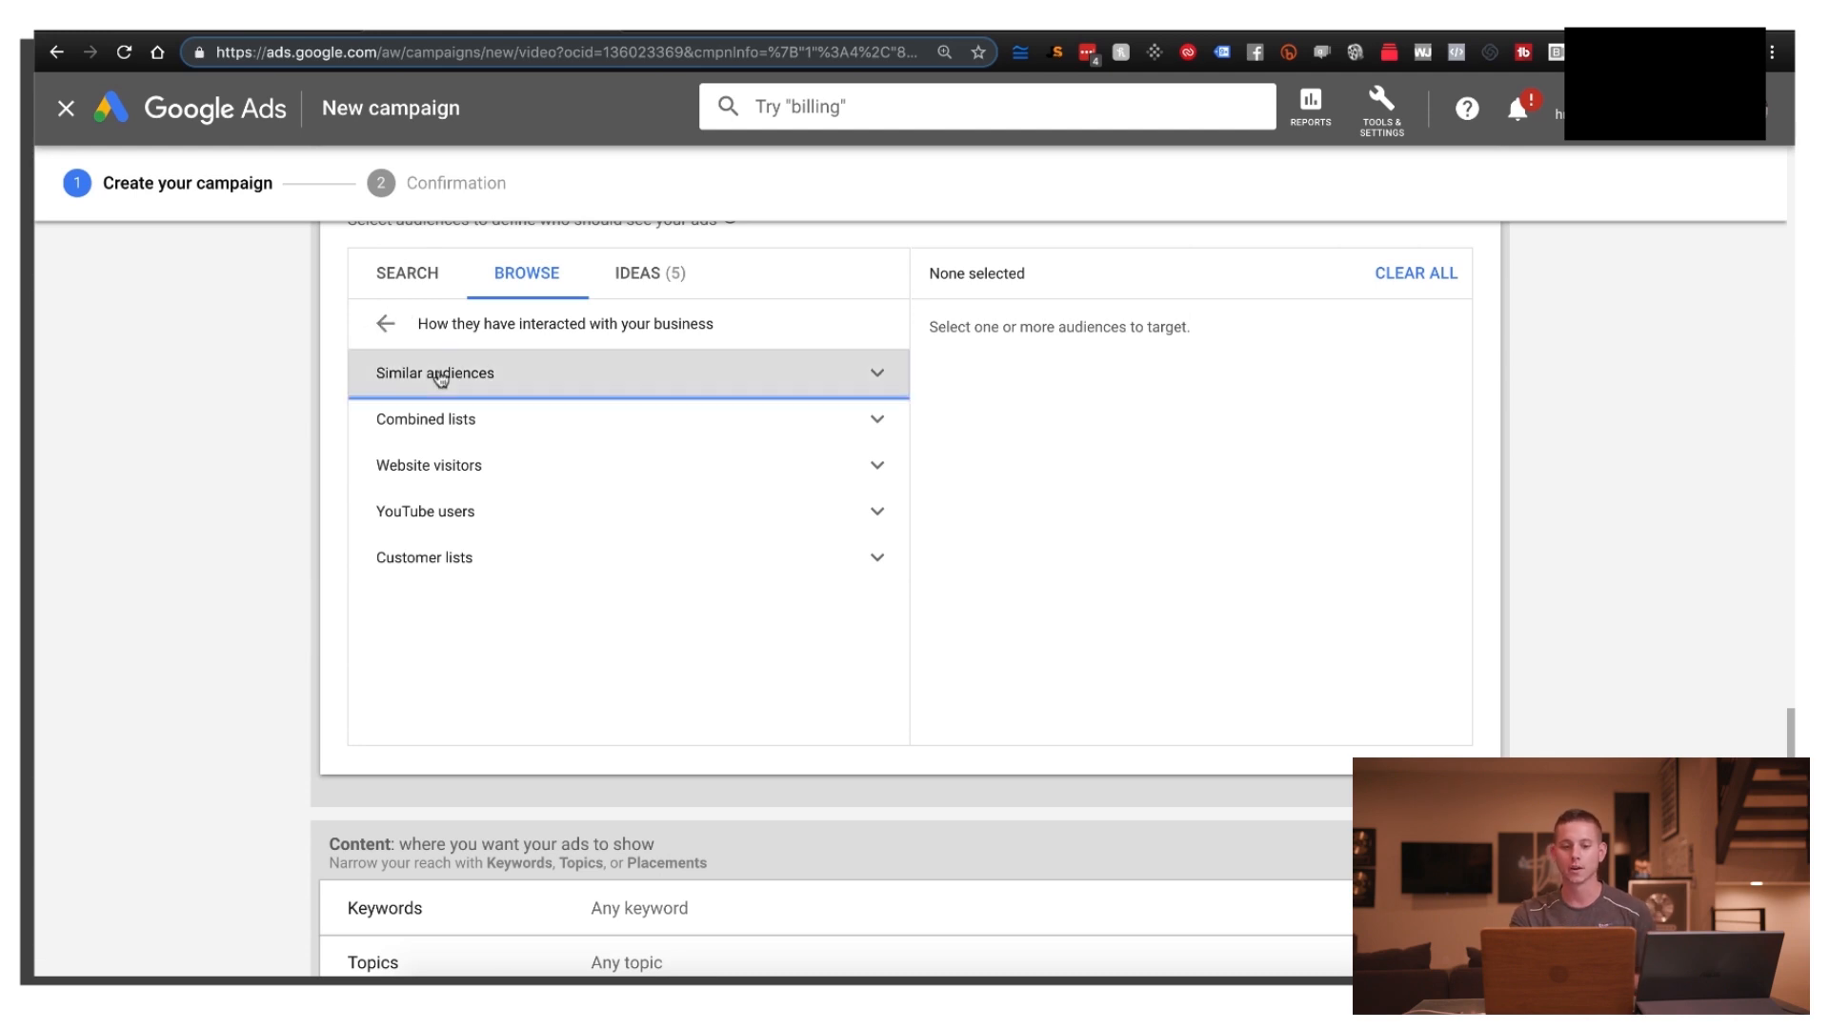
{"action": "left_click", "coordinate": [439, 377]}
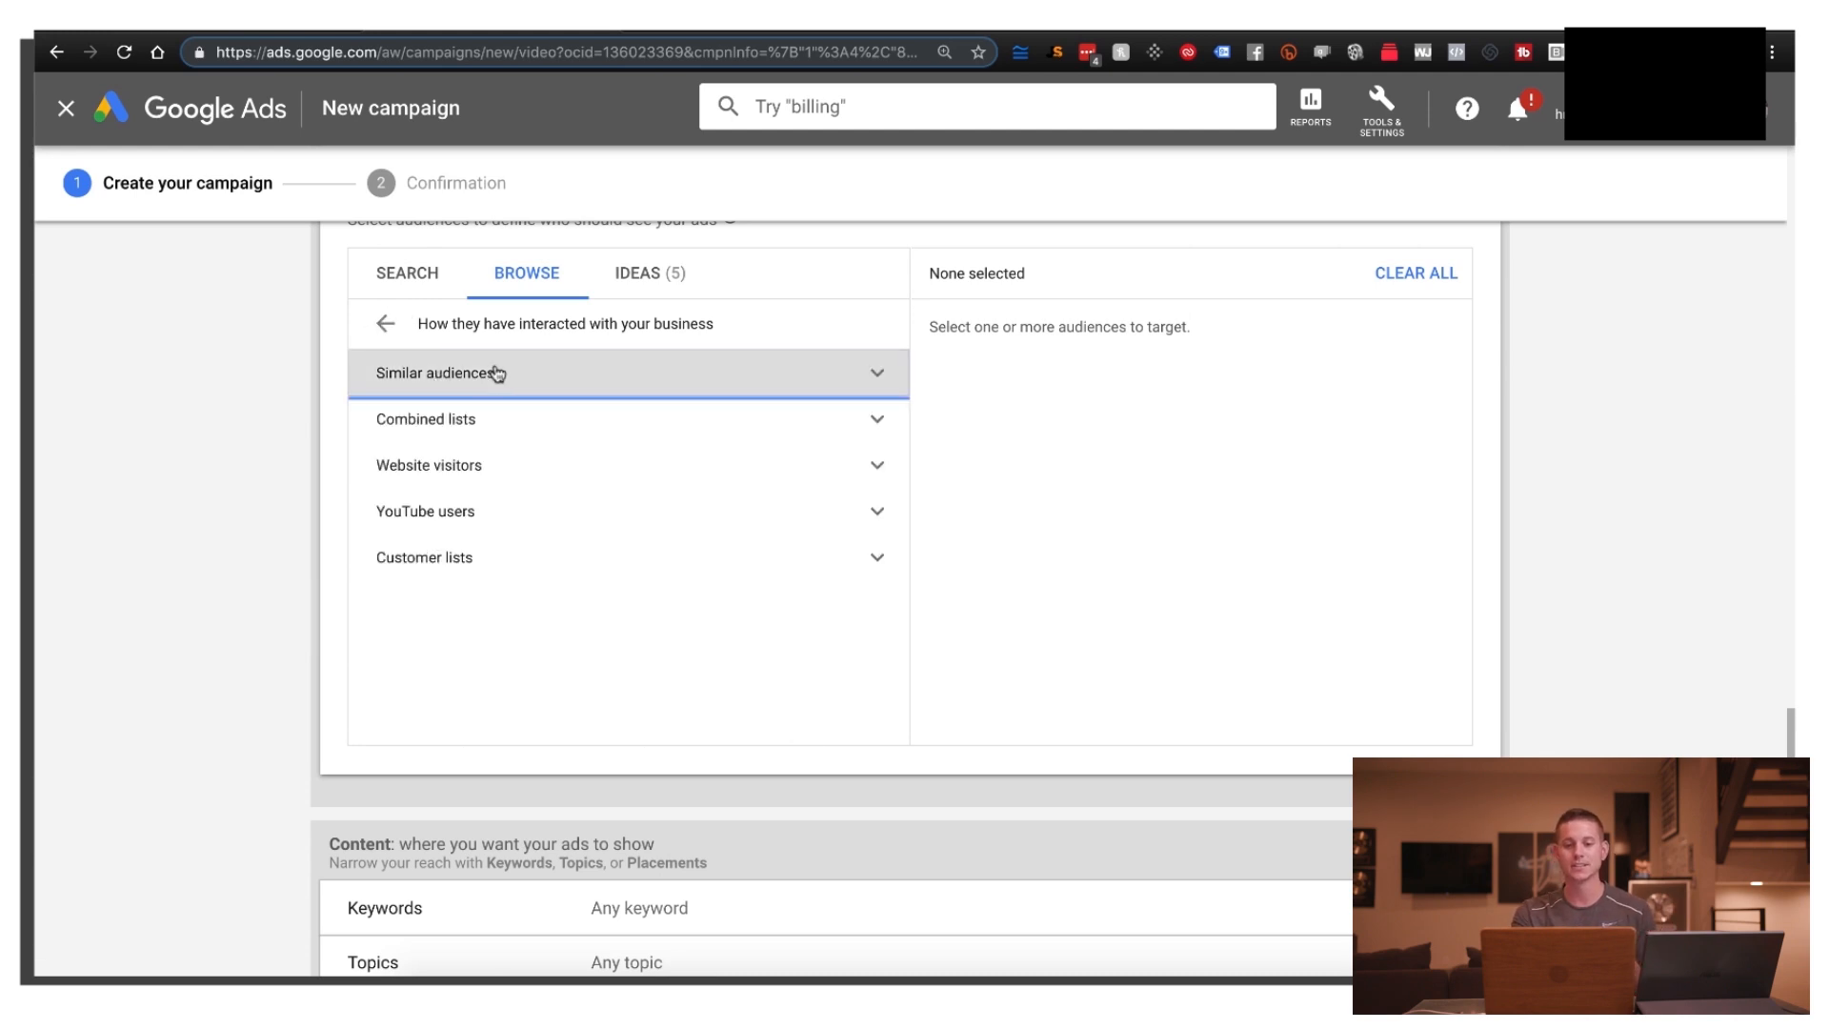
{"action": "left_click", "coordinate": [456, 422]}
{"action": "left_click", "coordinate": [457, 422]}
{"action": "left_click", "coordinate": [466, 466]}
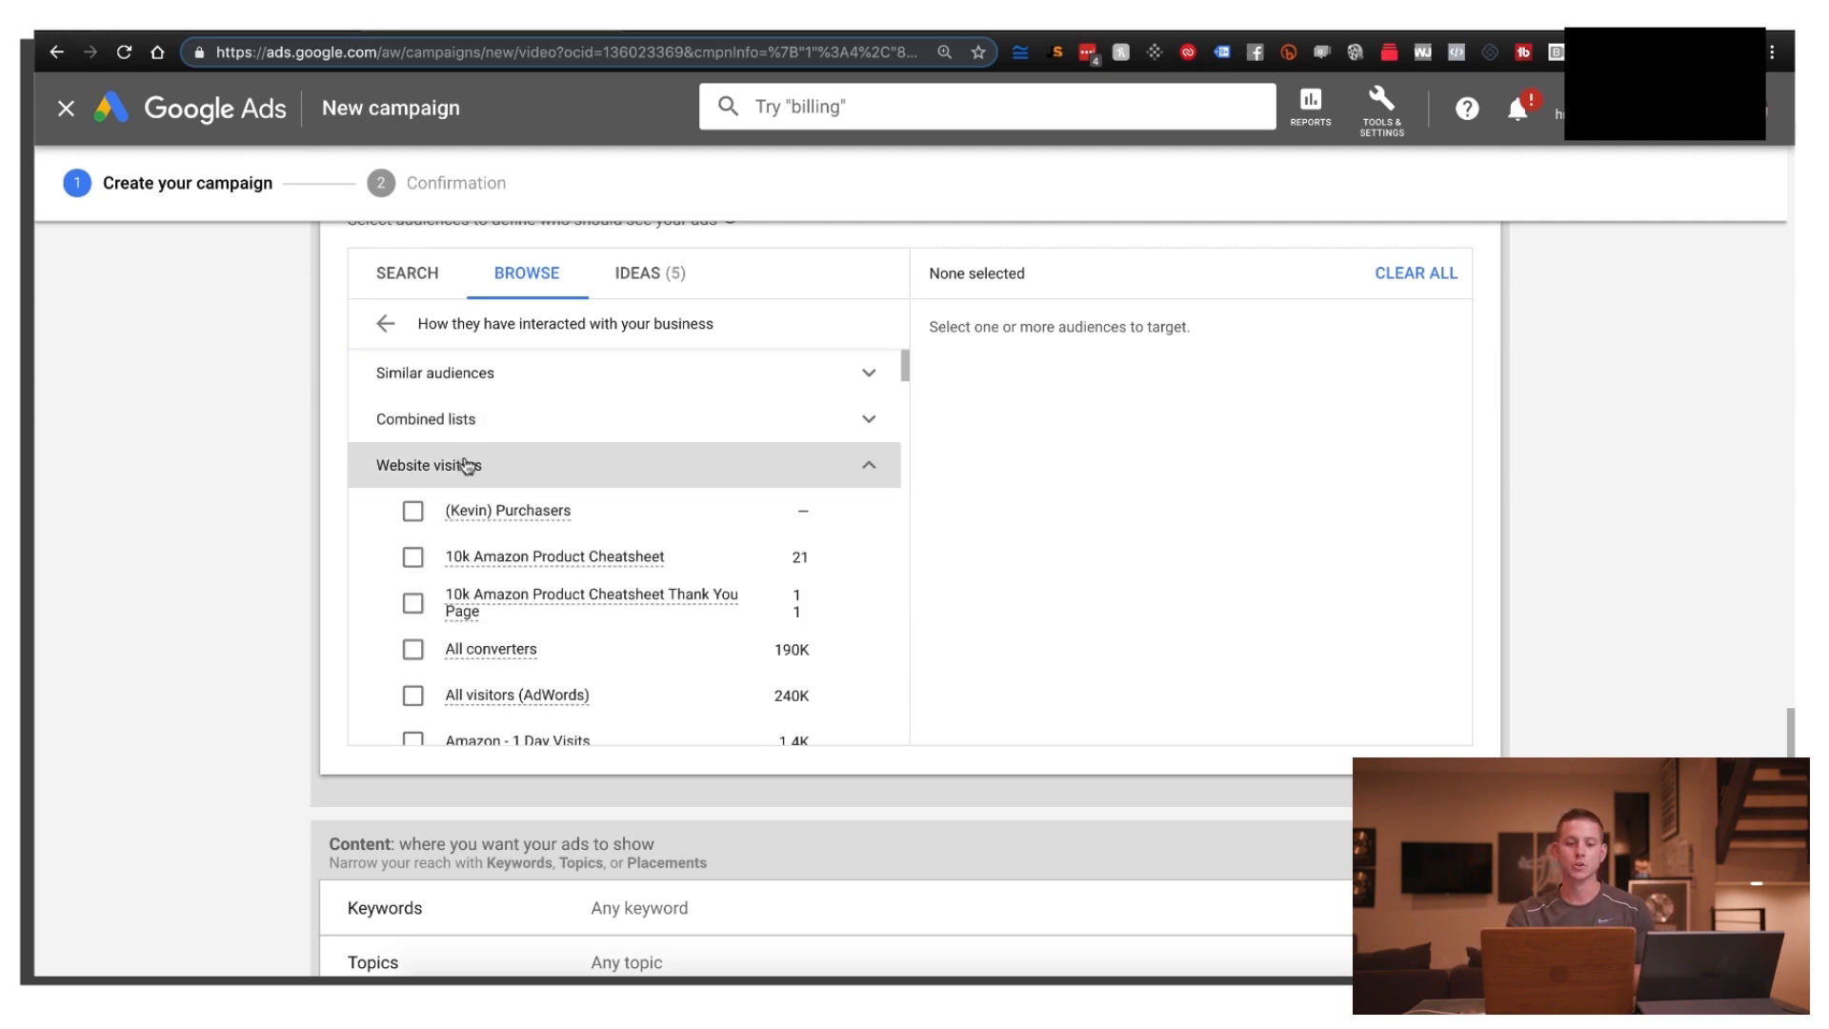
{"action": "left_click", "coordinate": [466, 466]}
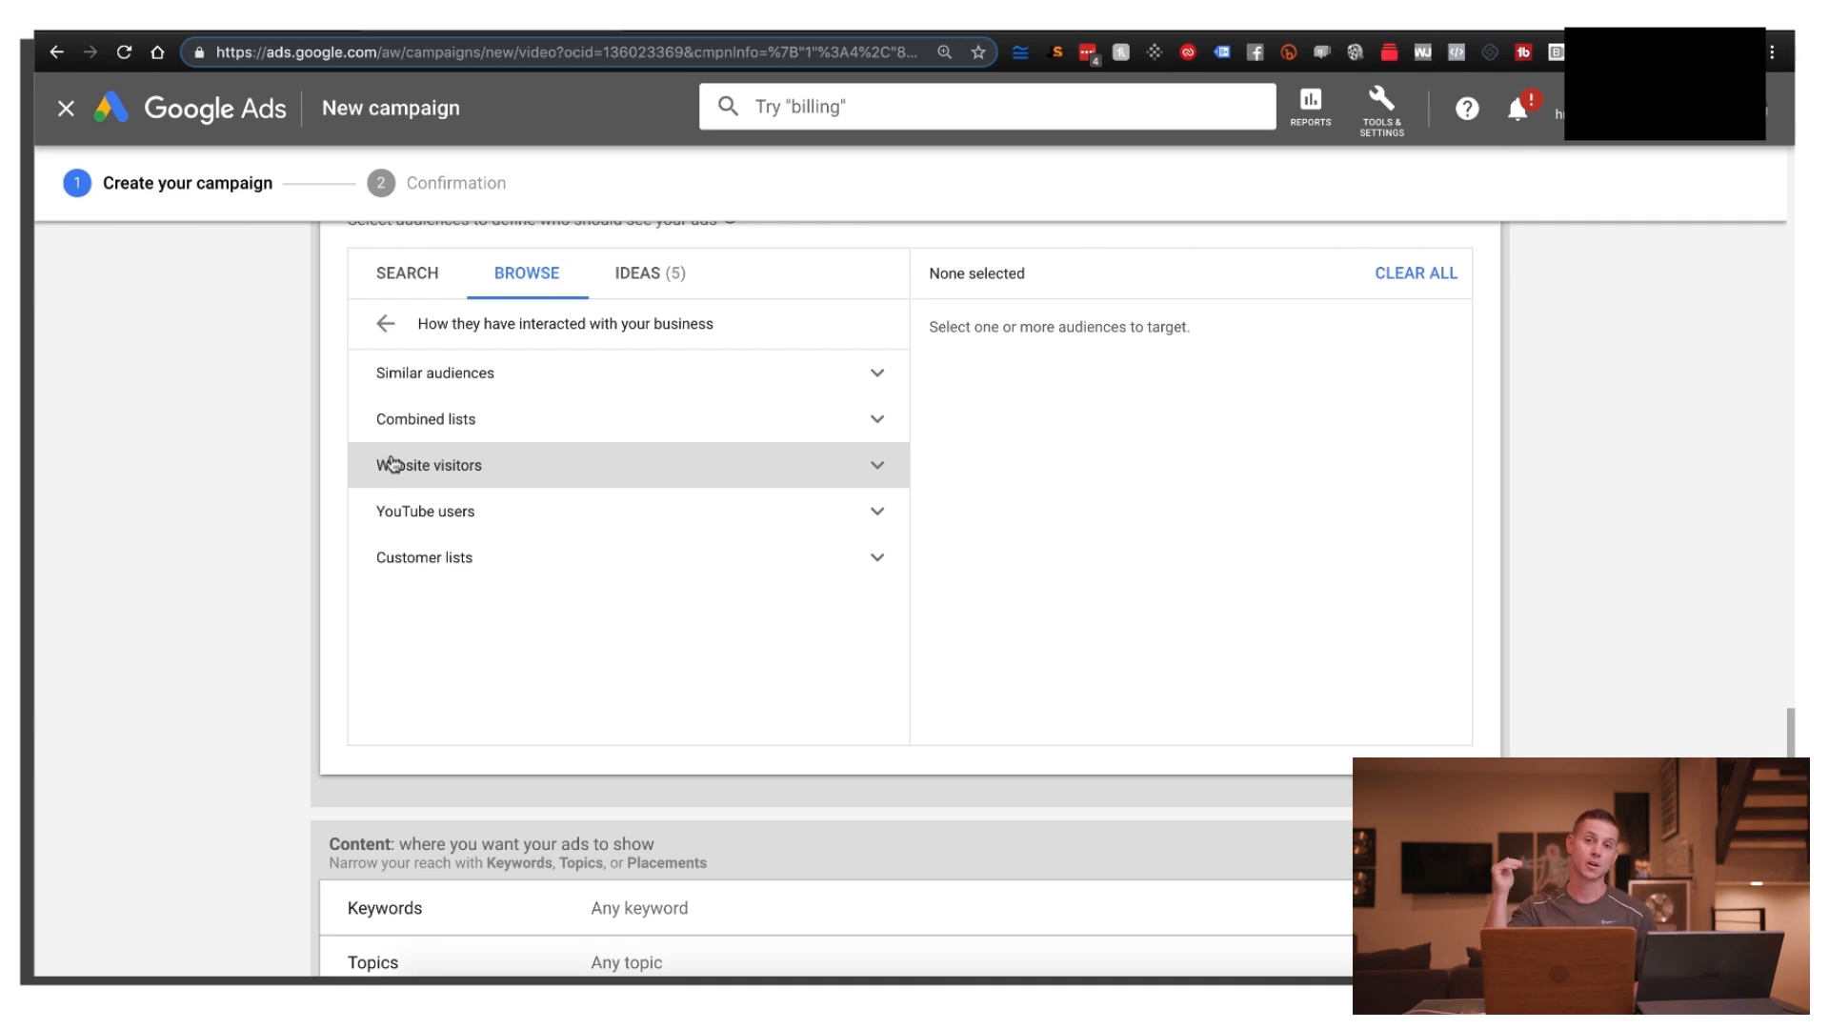
- Examine the YouTube users audience lists and return to the audience category overview
{"action": "left_click", "coordinate": [479, 510]}
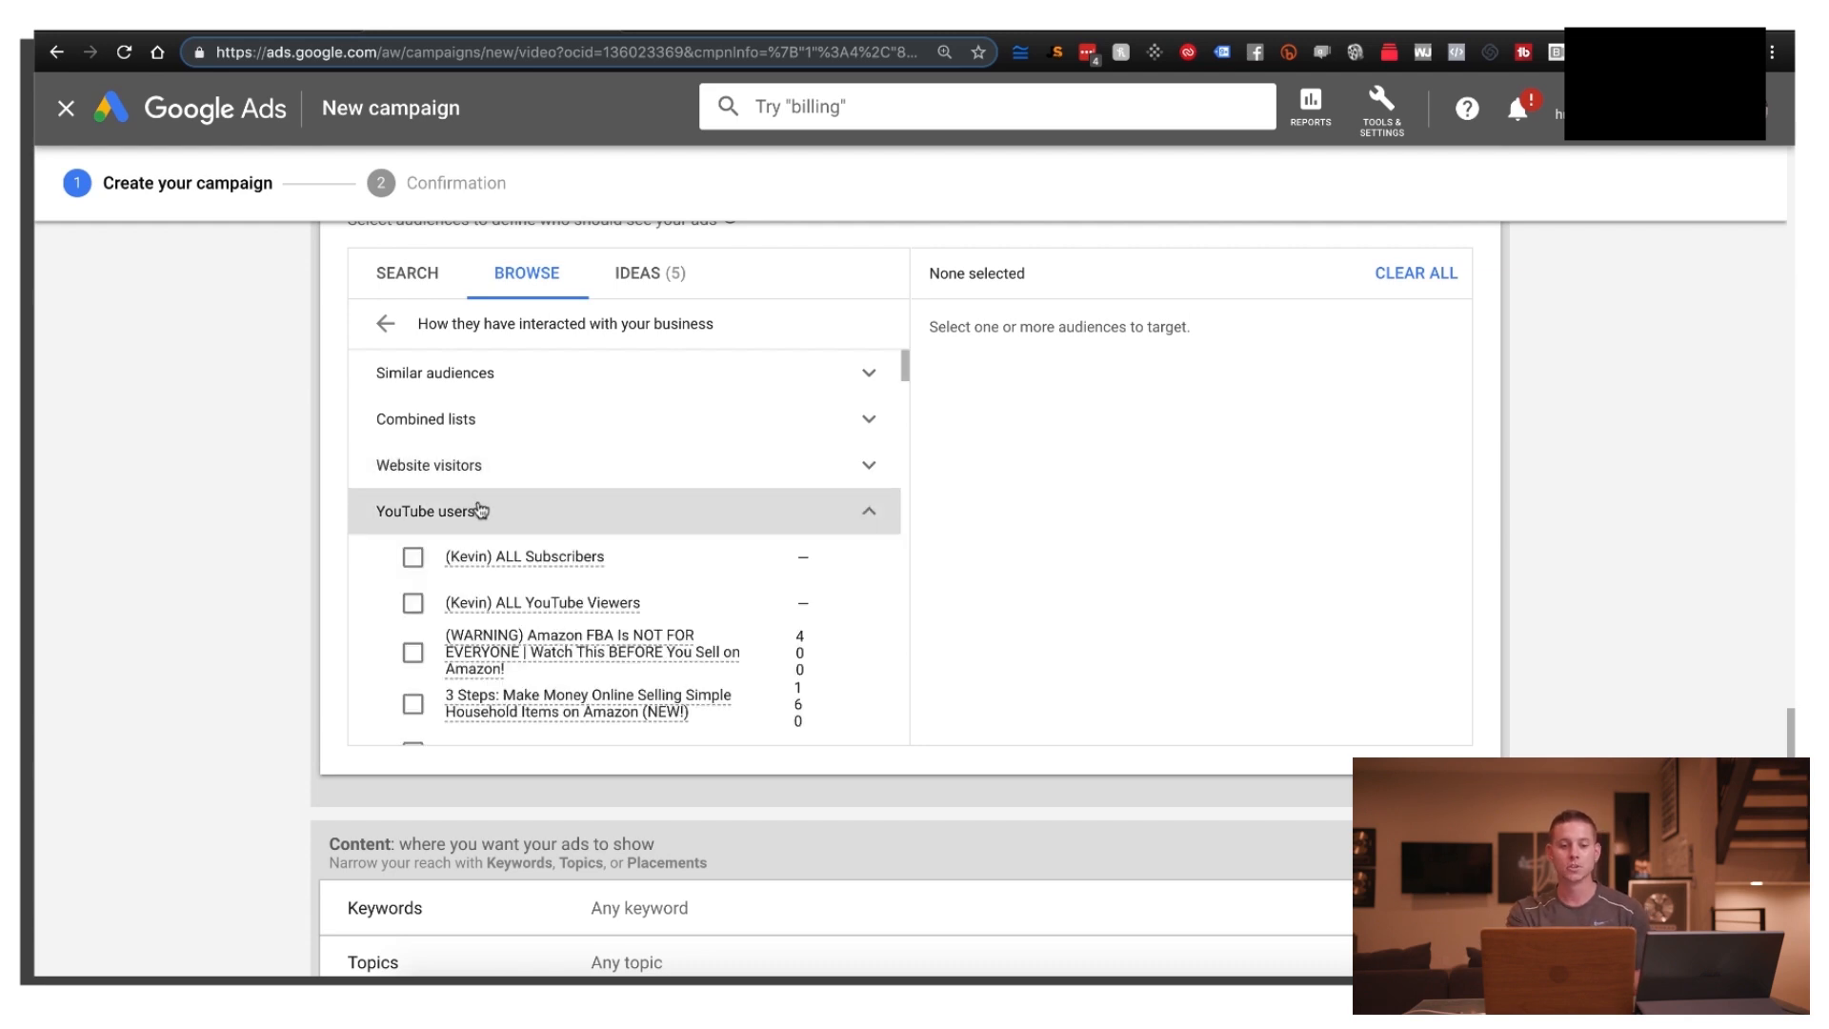
{"action": "left_click", "coordinate": [482, 513]}
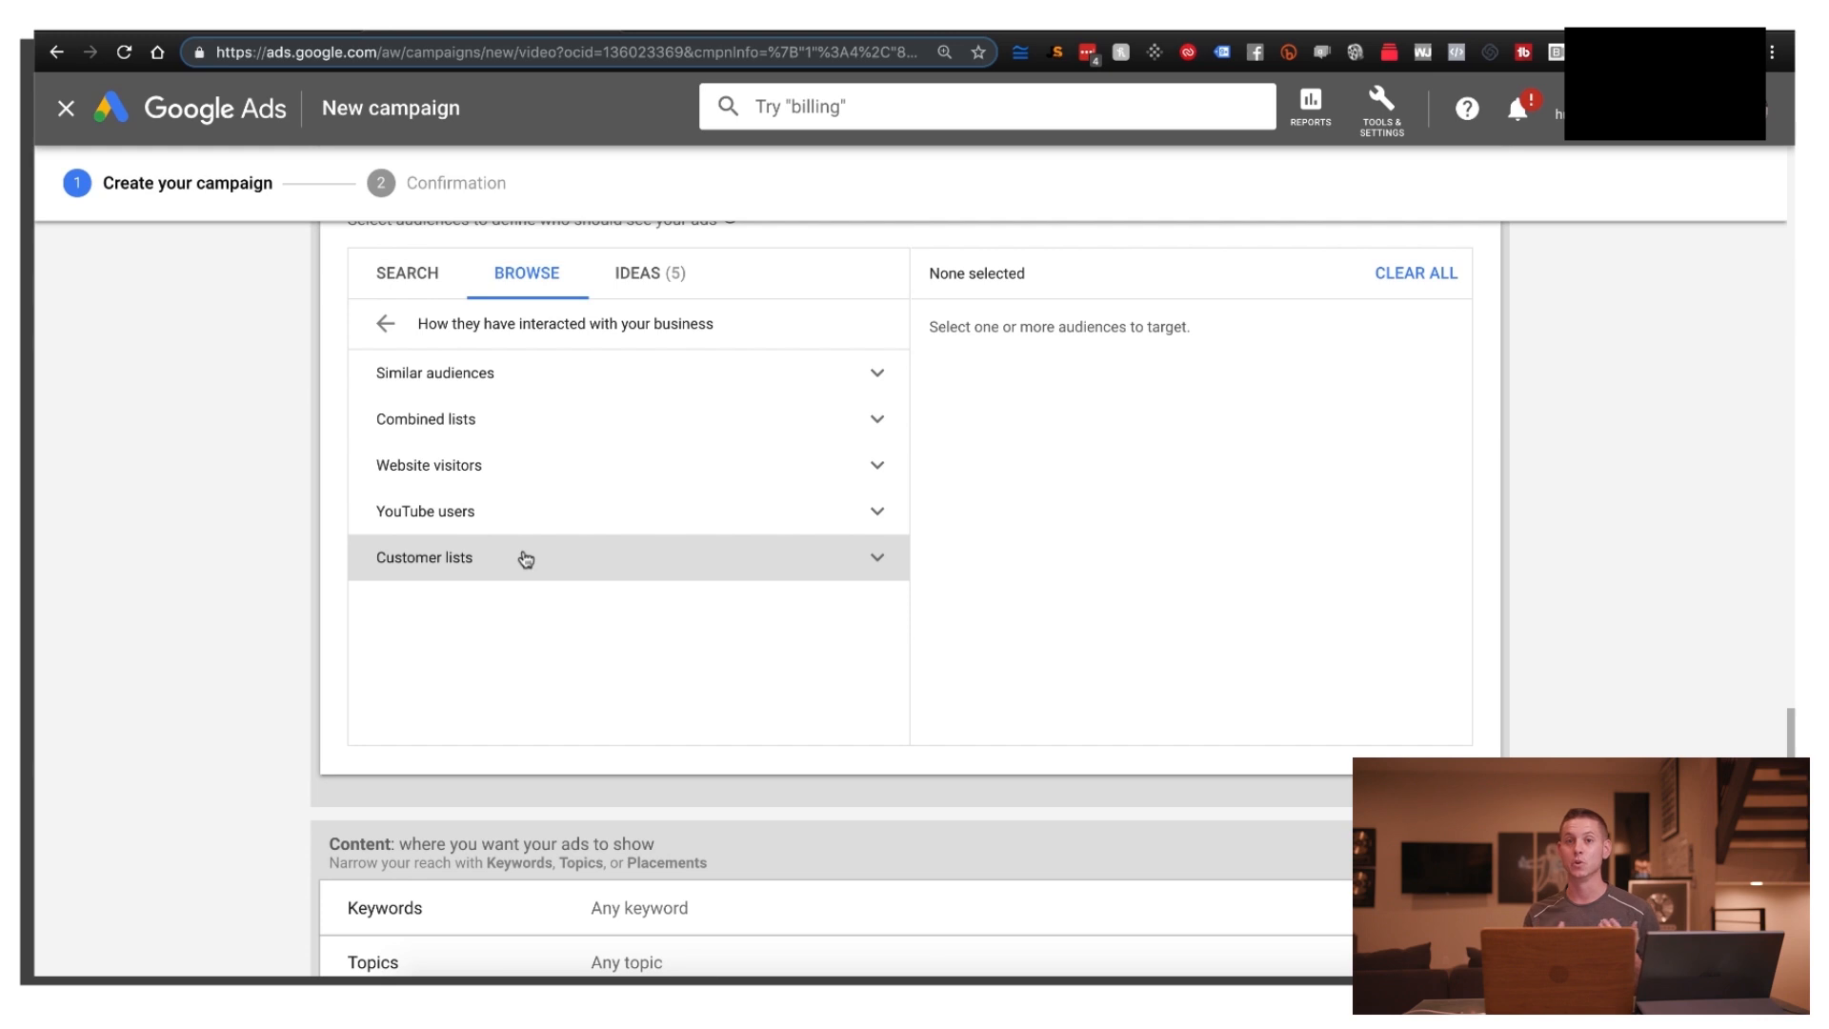
{"action": "left_click", "coordinate": [384, 326]}
- Add the Technology affinity audience from interests and habits, and go back to the audience category overview
{"action": "scroll", "coordinate": [327, 306], "scroll_direction": "up", "scroll_amount": 1}
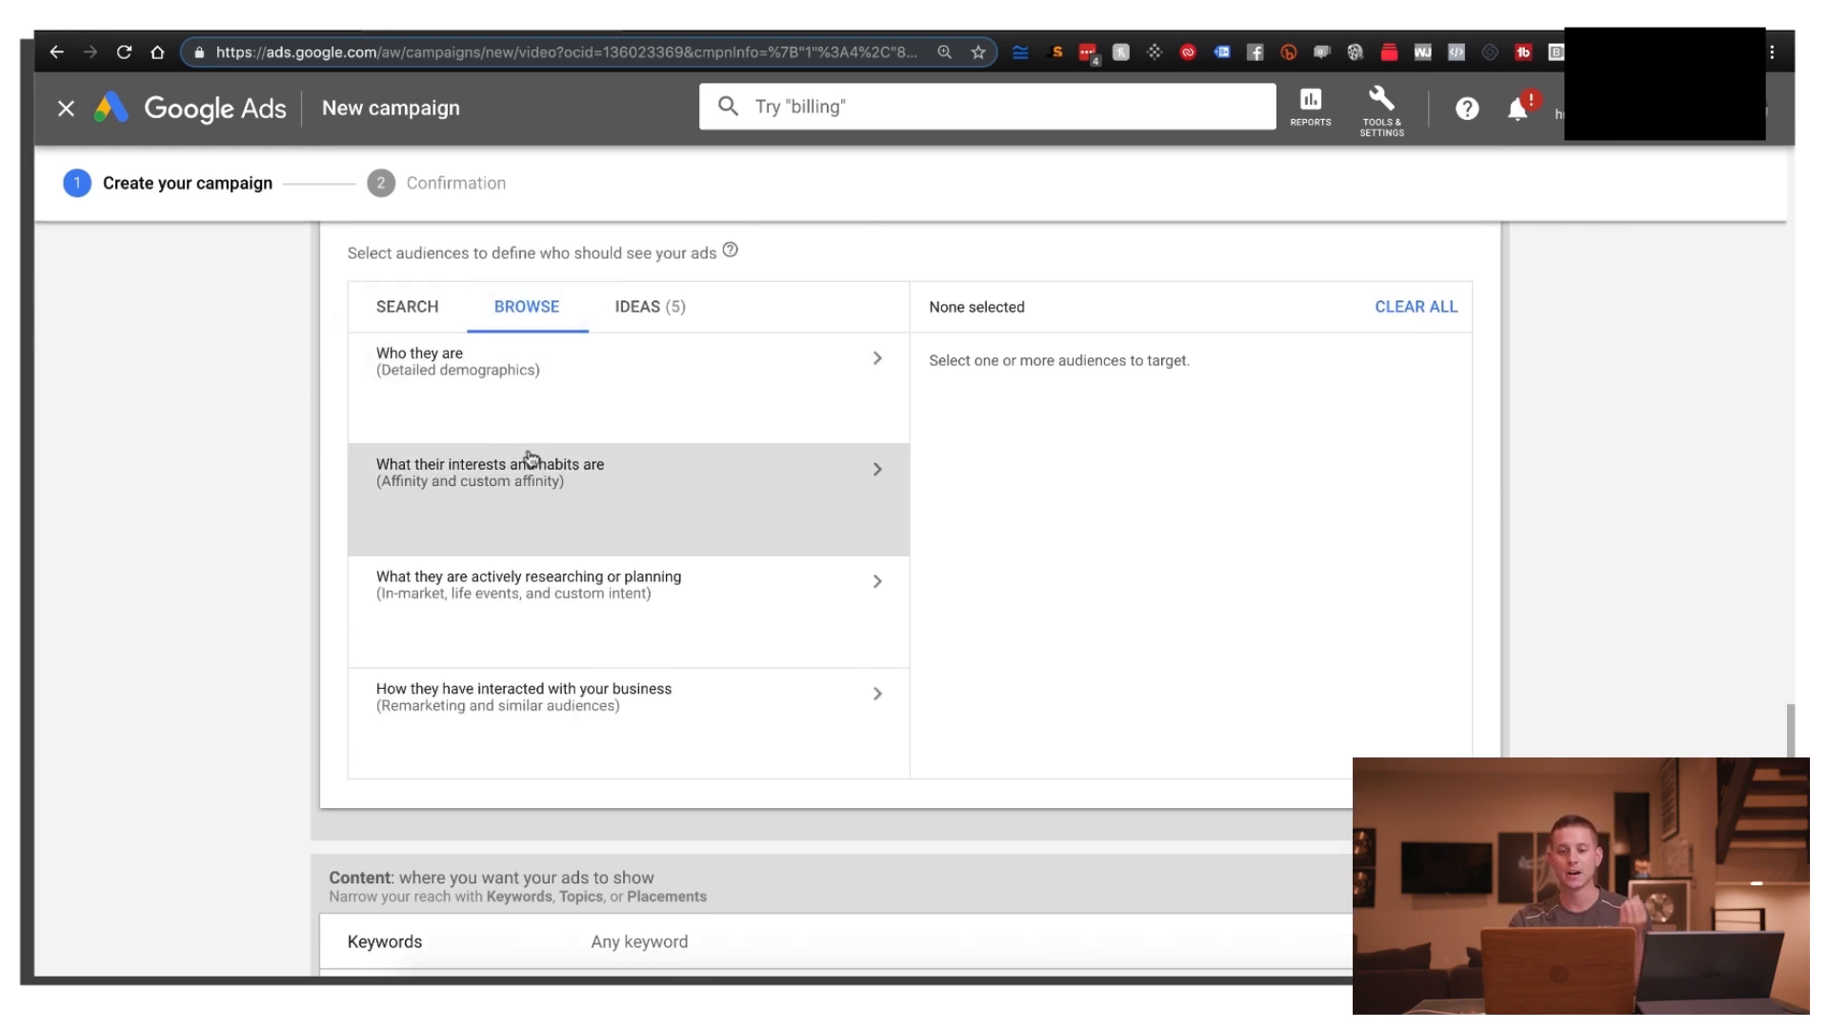
{"action": "scroll", "coordinate": [511, 438], "scroll_direction": "up", "scroll_amount": 2}
{"action": "left_click", "coordinate": [545, 522]}
{"action": "left_click", "coordinate": [498, 477]}
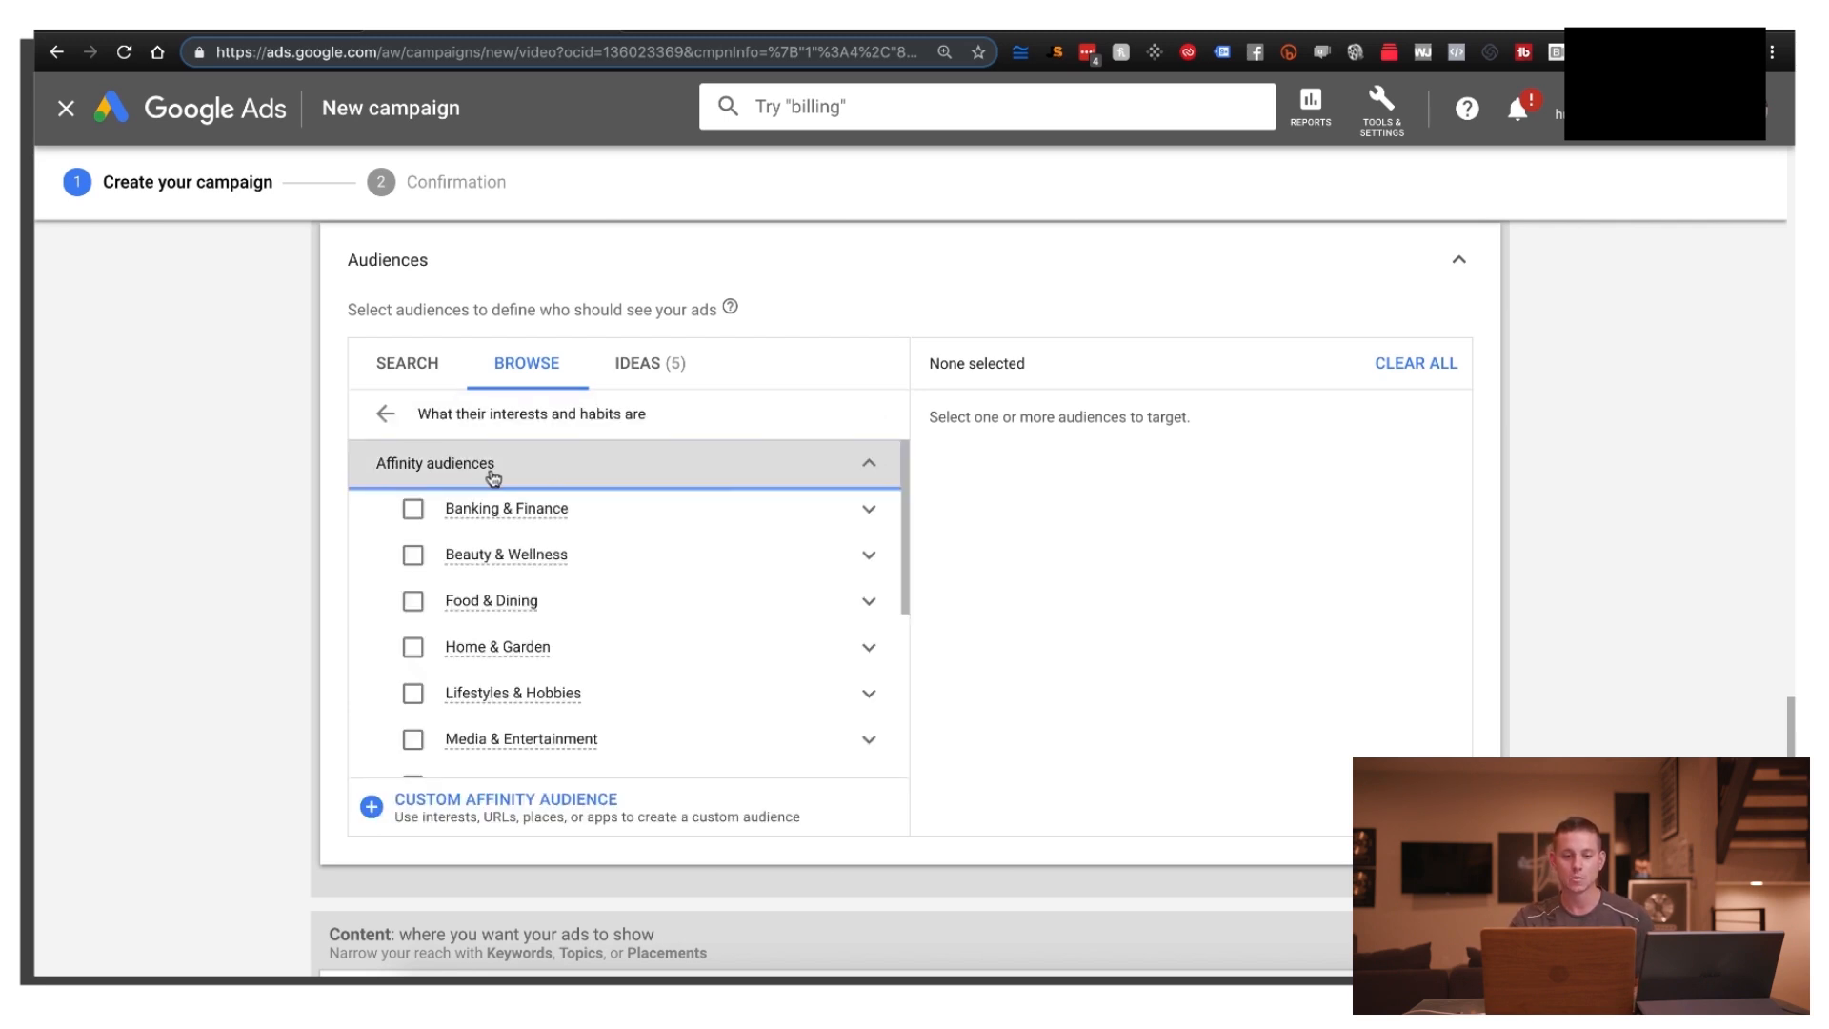
{"action": "scroll", "coordinate": [591, 569], "scroll_direction": "down", "scroll_amount": 5}
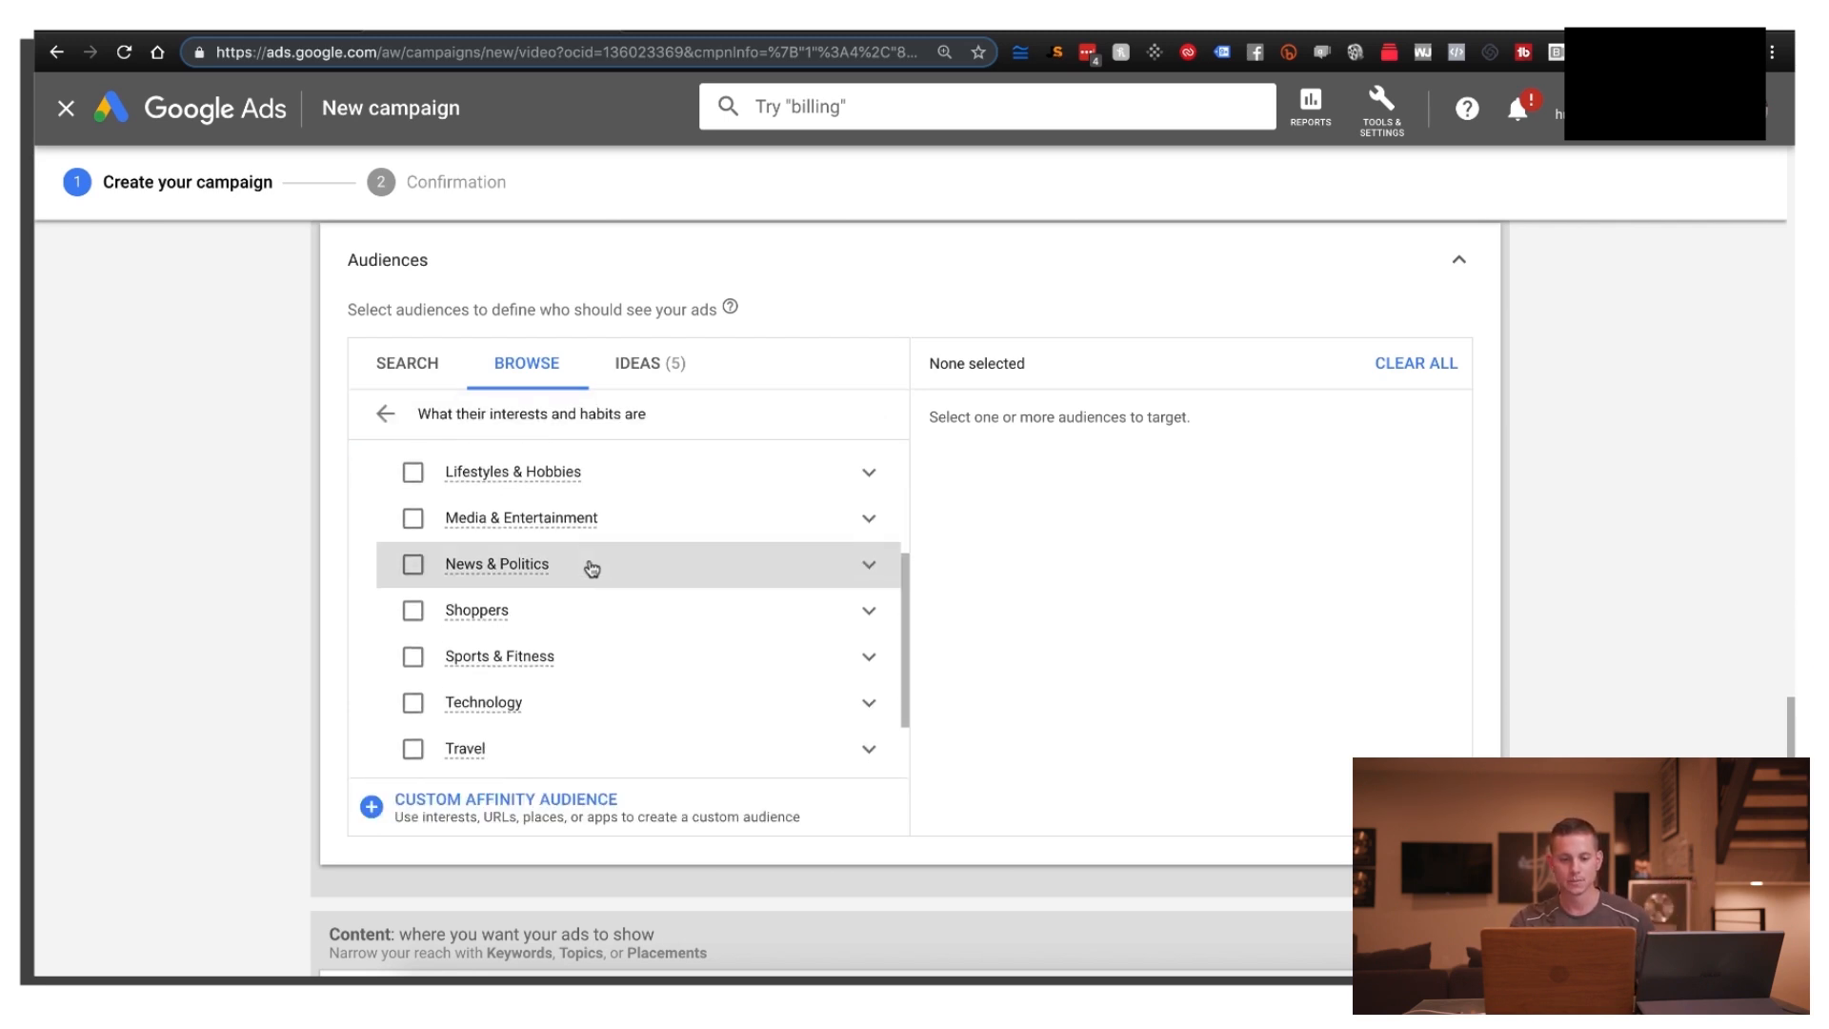
{"action": "scroll", "coordinate": [497, 665], "scroll_direction": "down", "scroll_amount": 2}
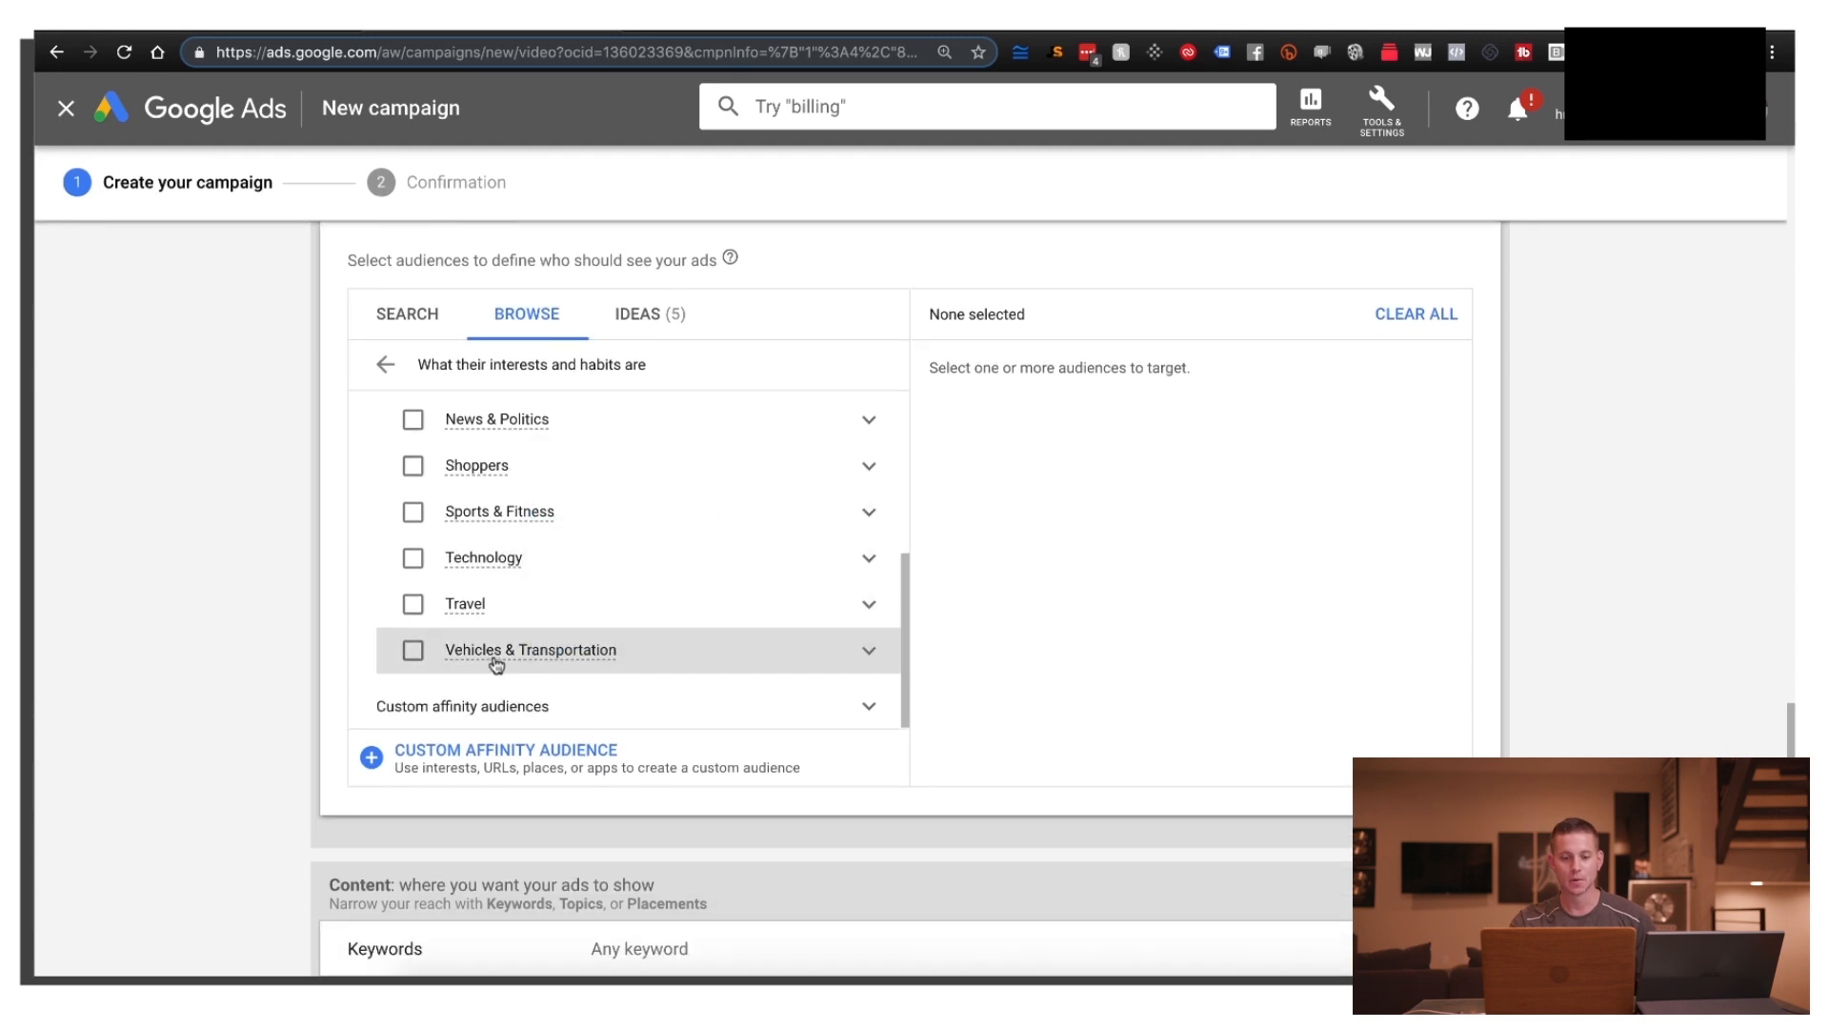
{"action": "left_click", "coordinate": [413, 561]}
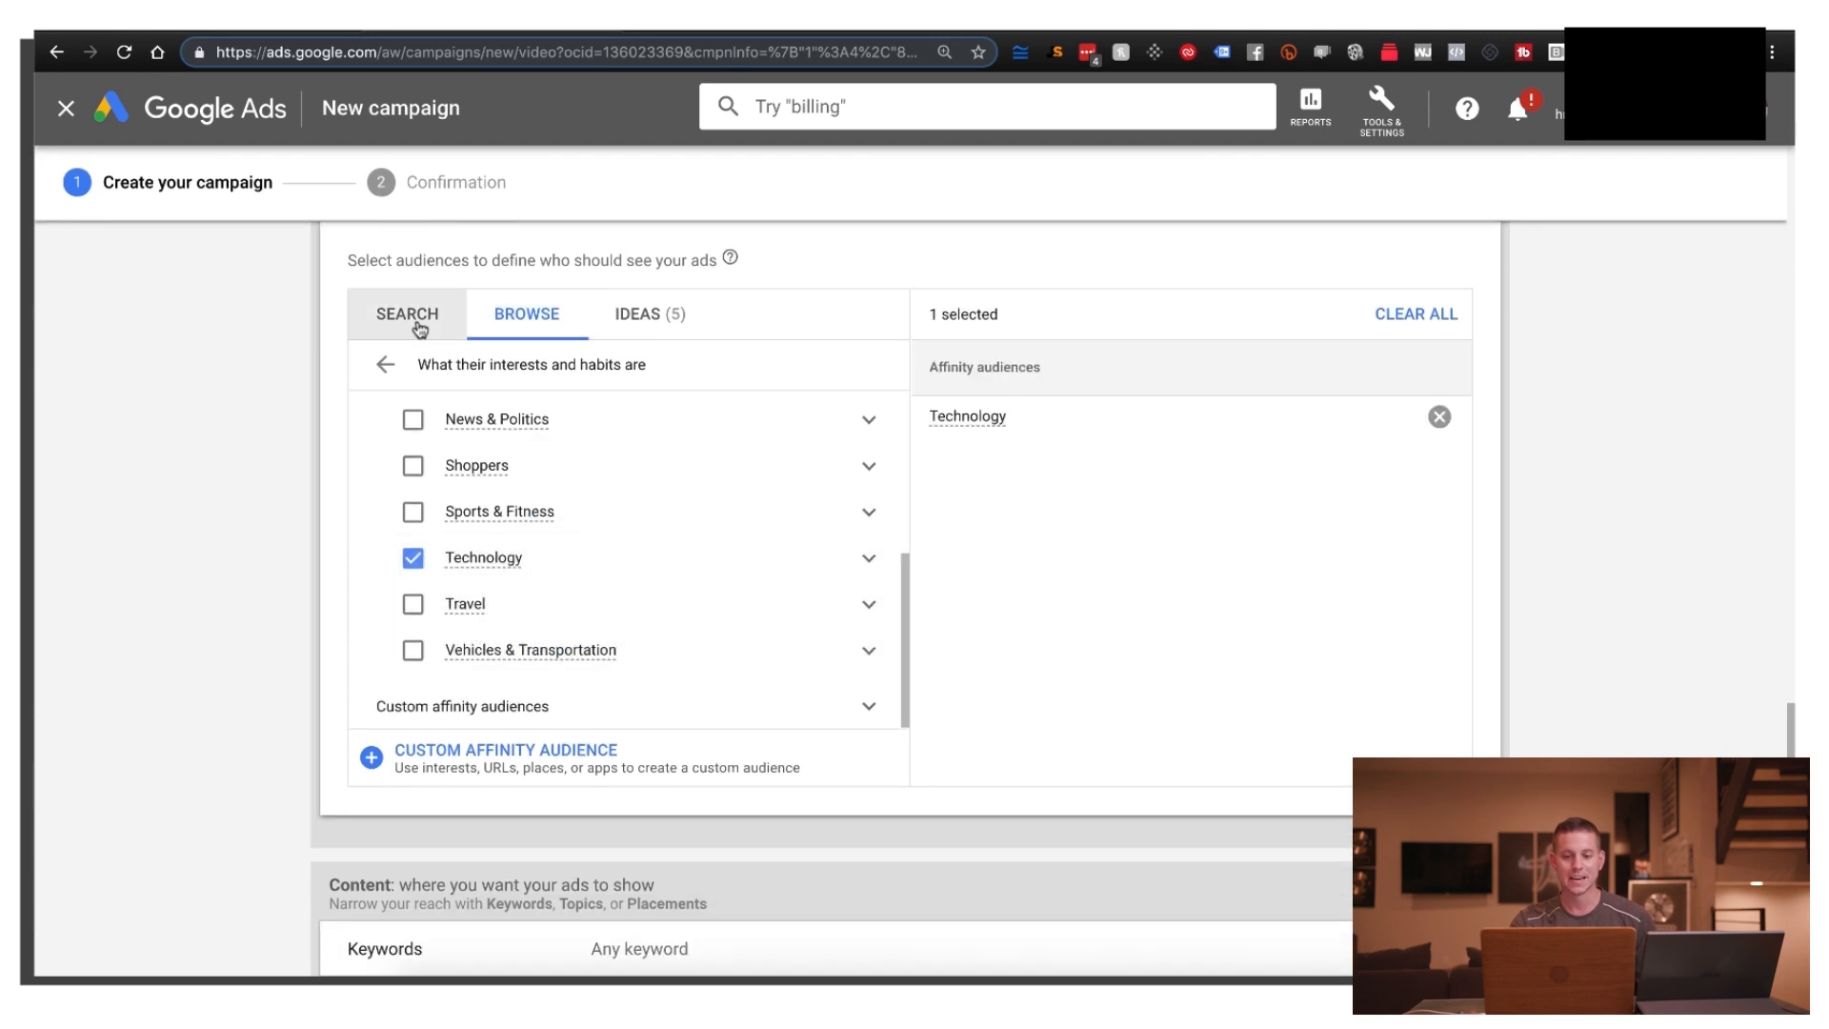
{"action": "left_click", "coordinate": [383, 369]}
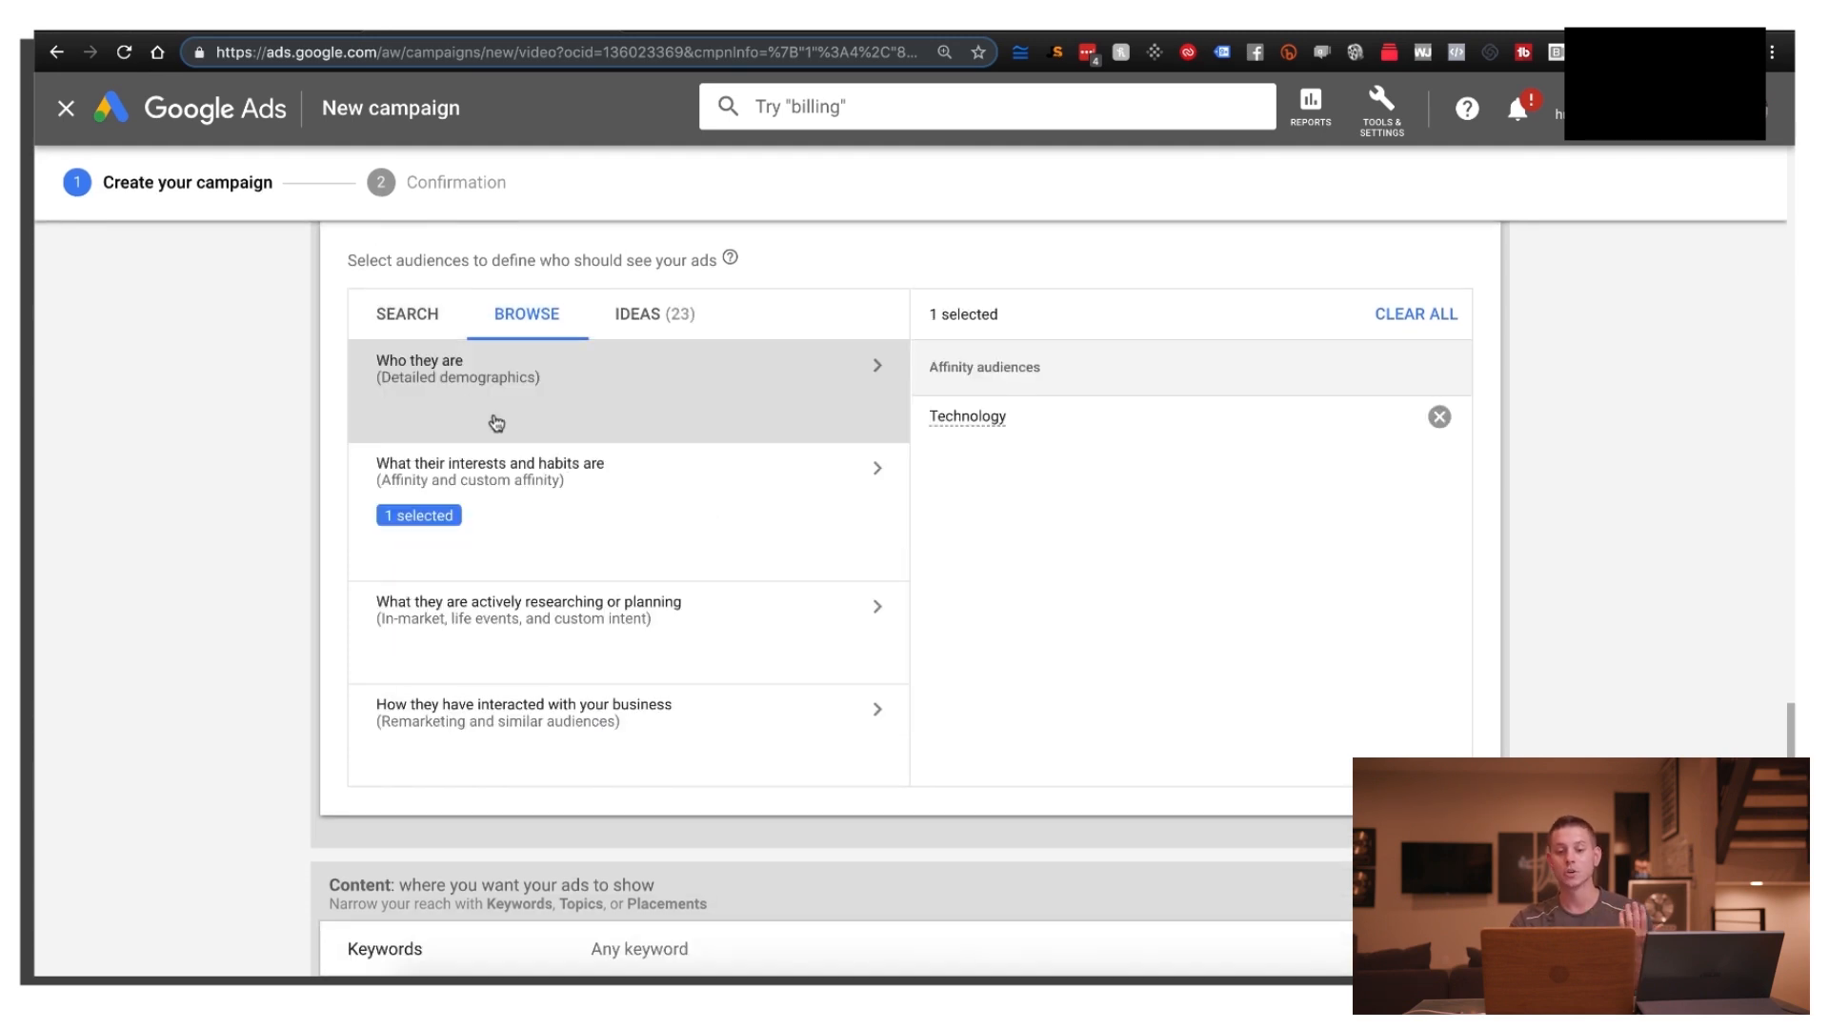
- Add the Recently Started a Business audience from the Business Creation life events
{"action": "left_click", "coordinate": [548, 592]}
{"action": "left_click", "coordinate": [532, 511]}
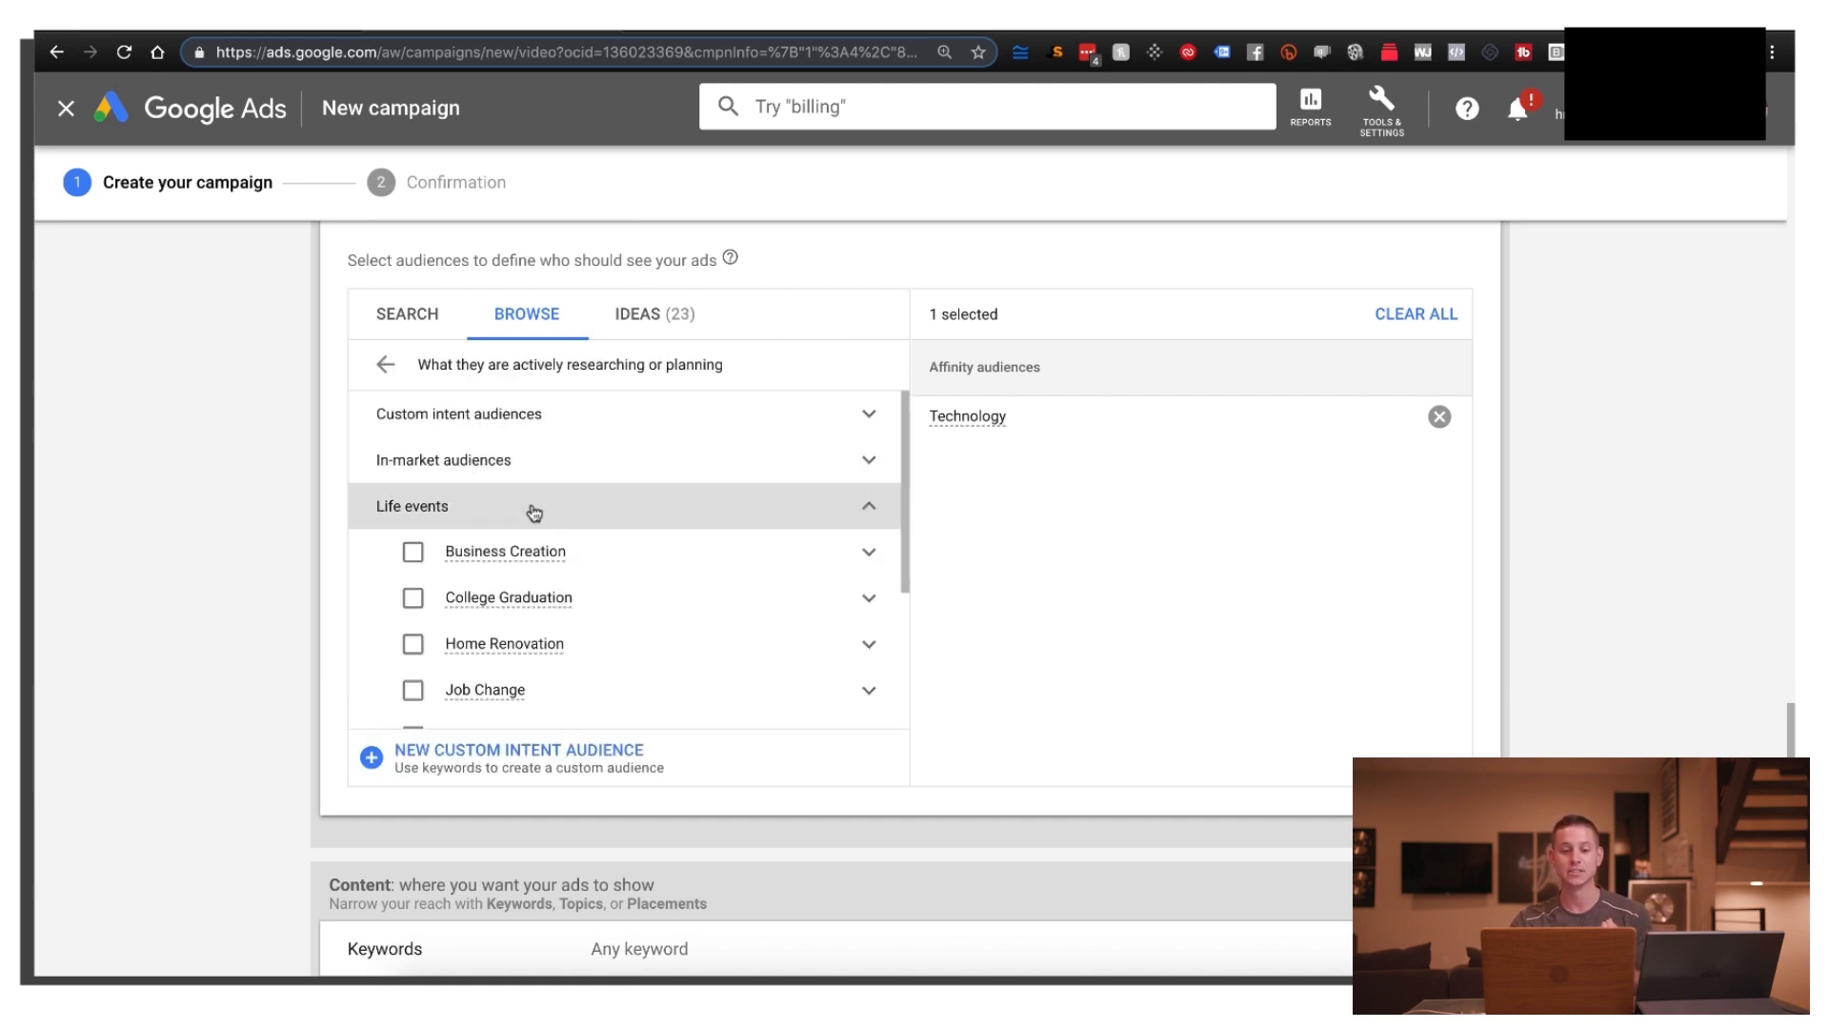
{"action": "left_click", "coordinate": [867, 552]}
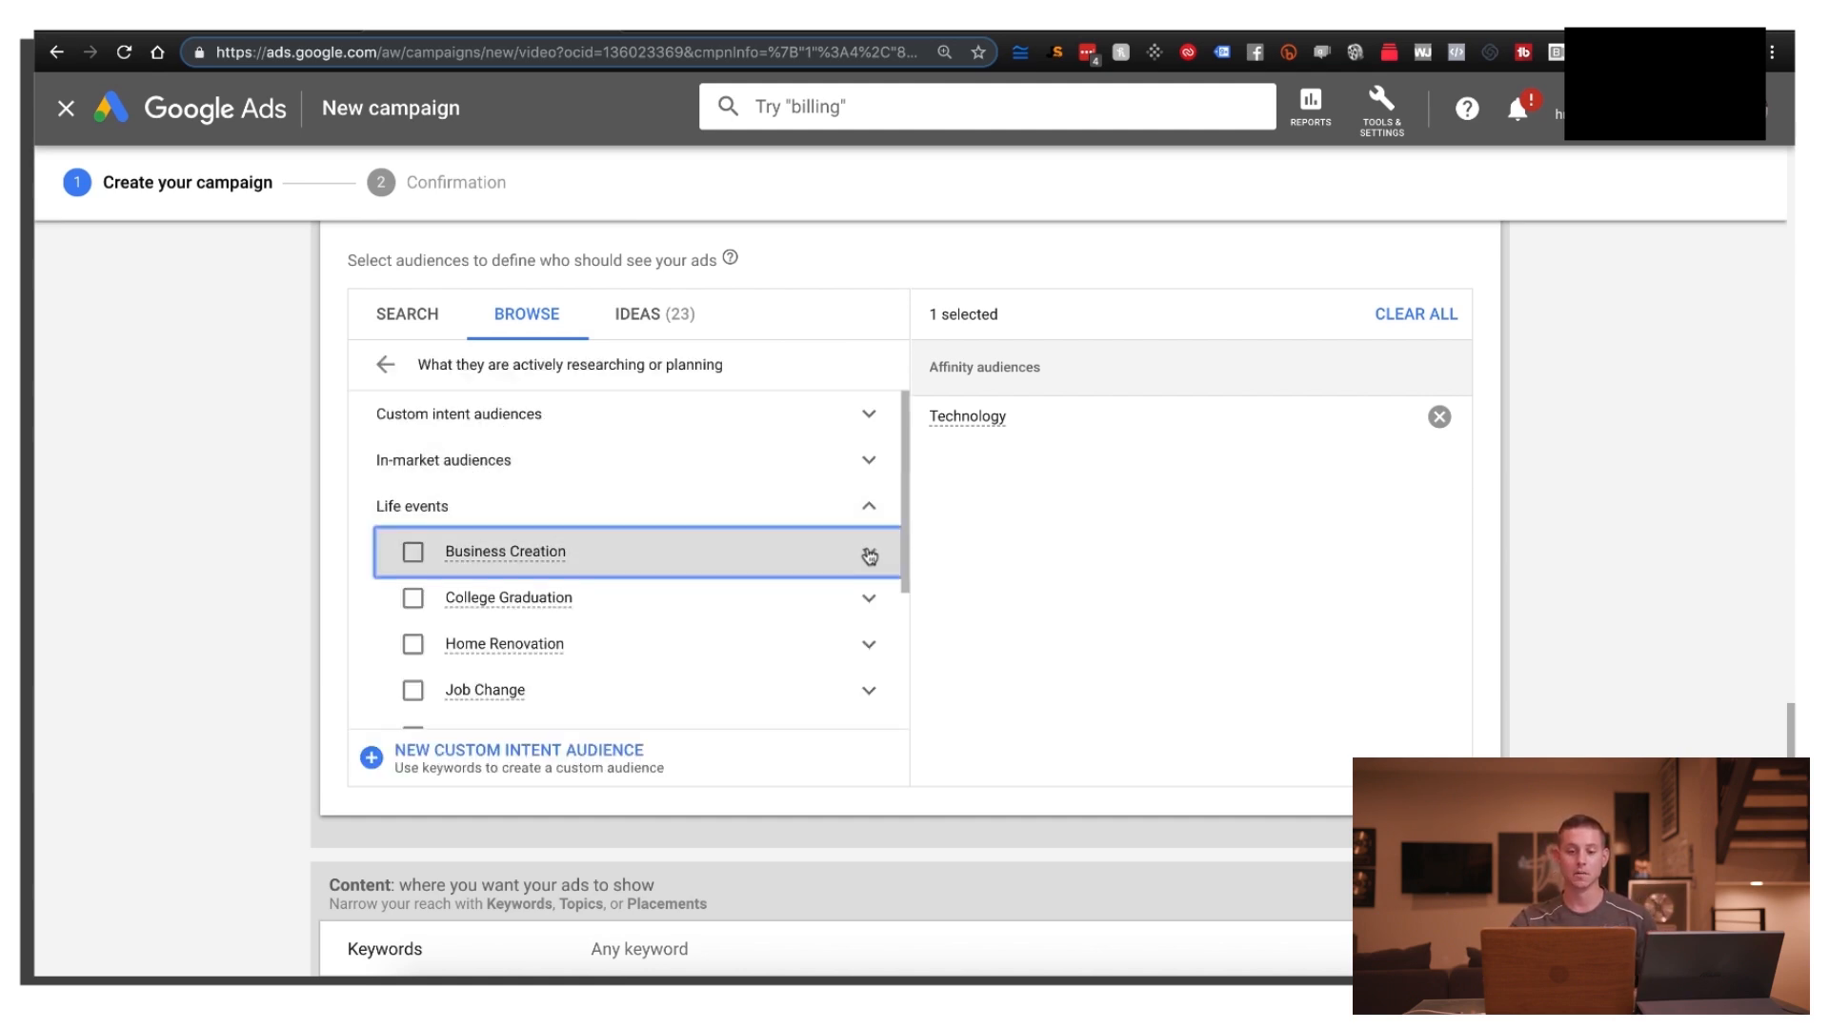
{"action": "left_click", "coordinate": [647, 598]}
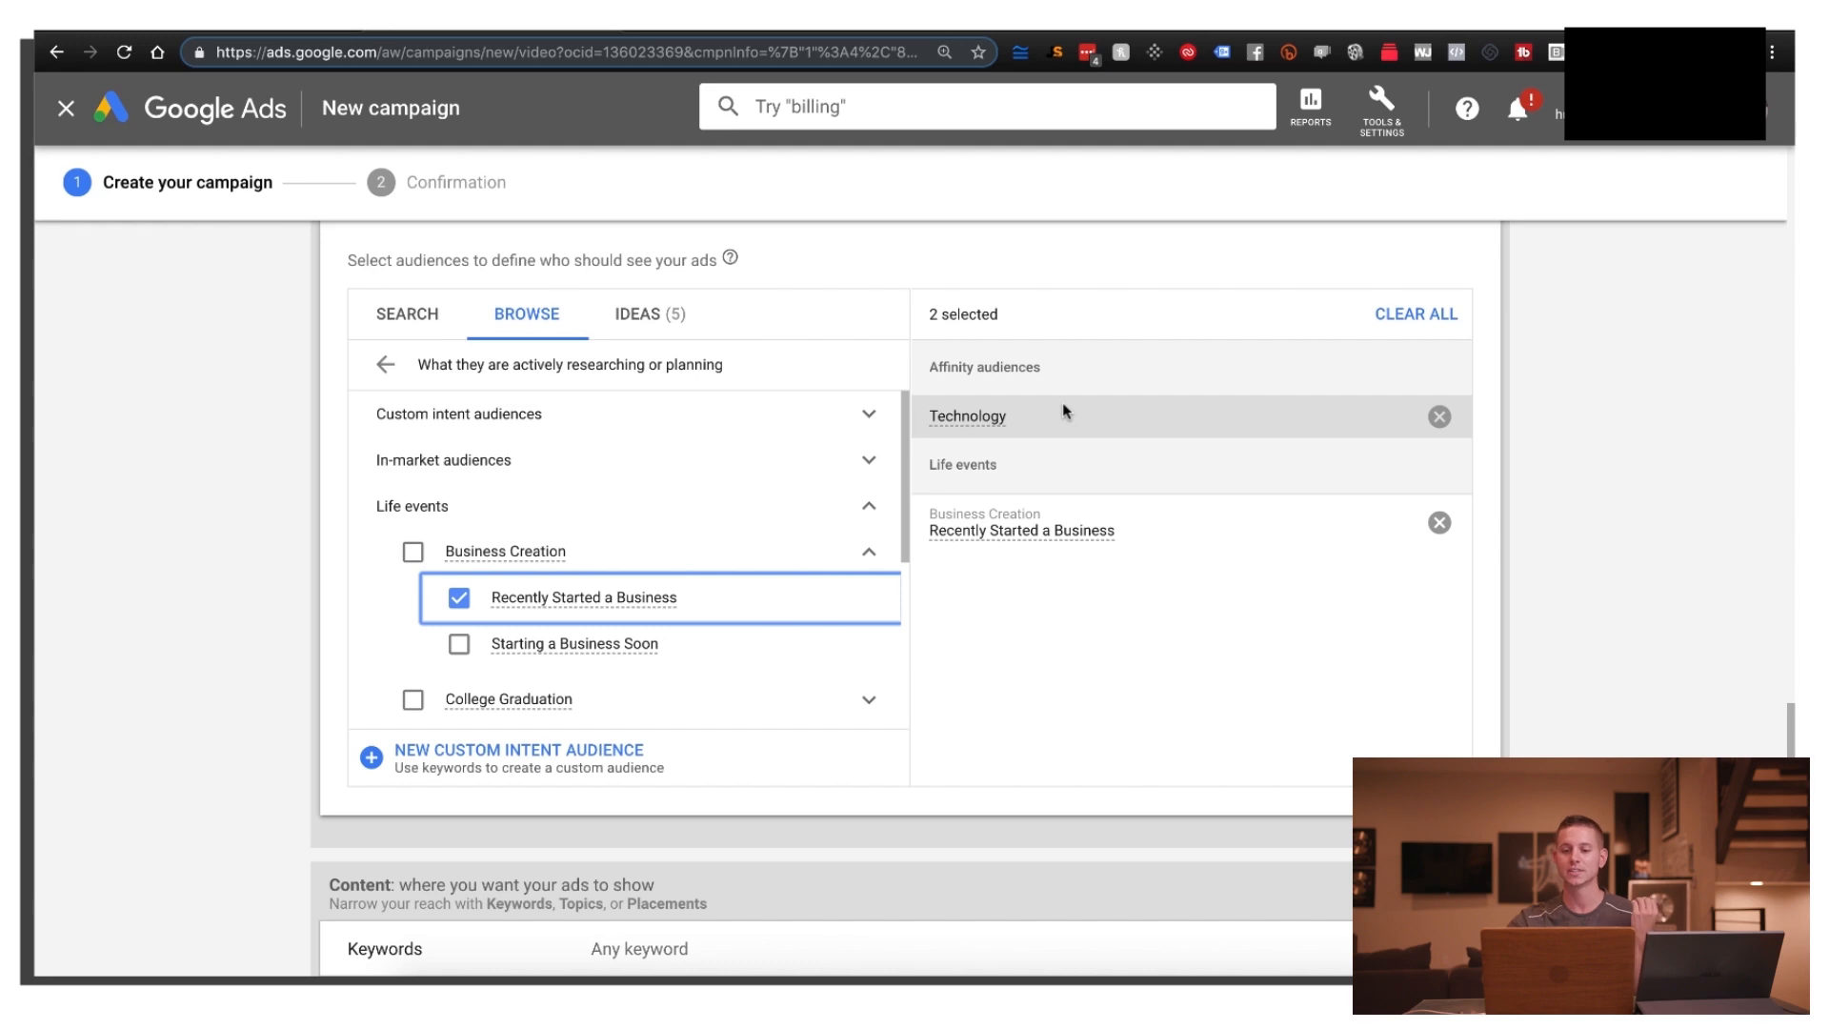
- Remove the Technology audience from the selection and check the weekly impressions estimate for Recently Started a Business
{"action": "left_click", "coordinate": [1440, 417]}
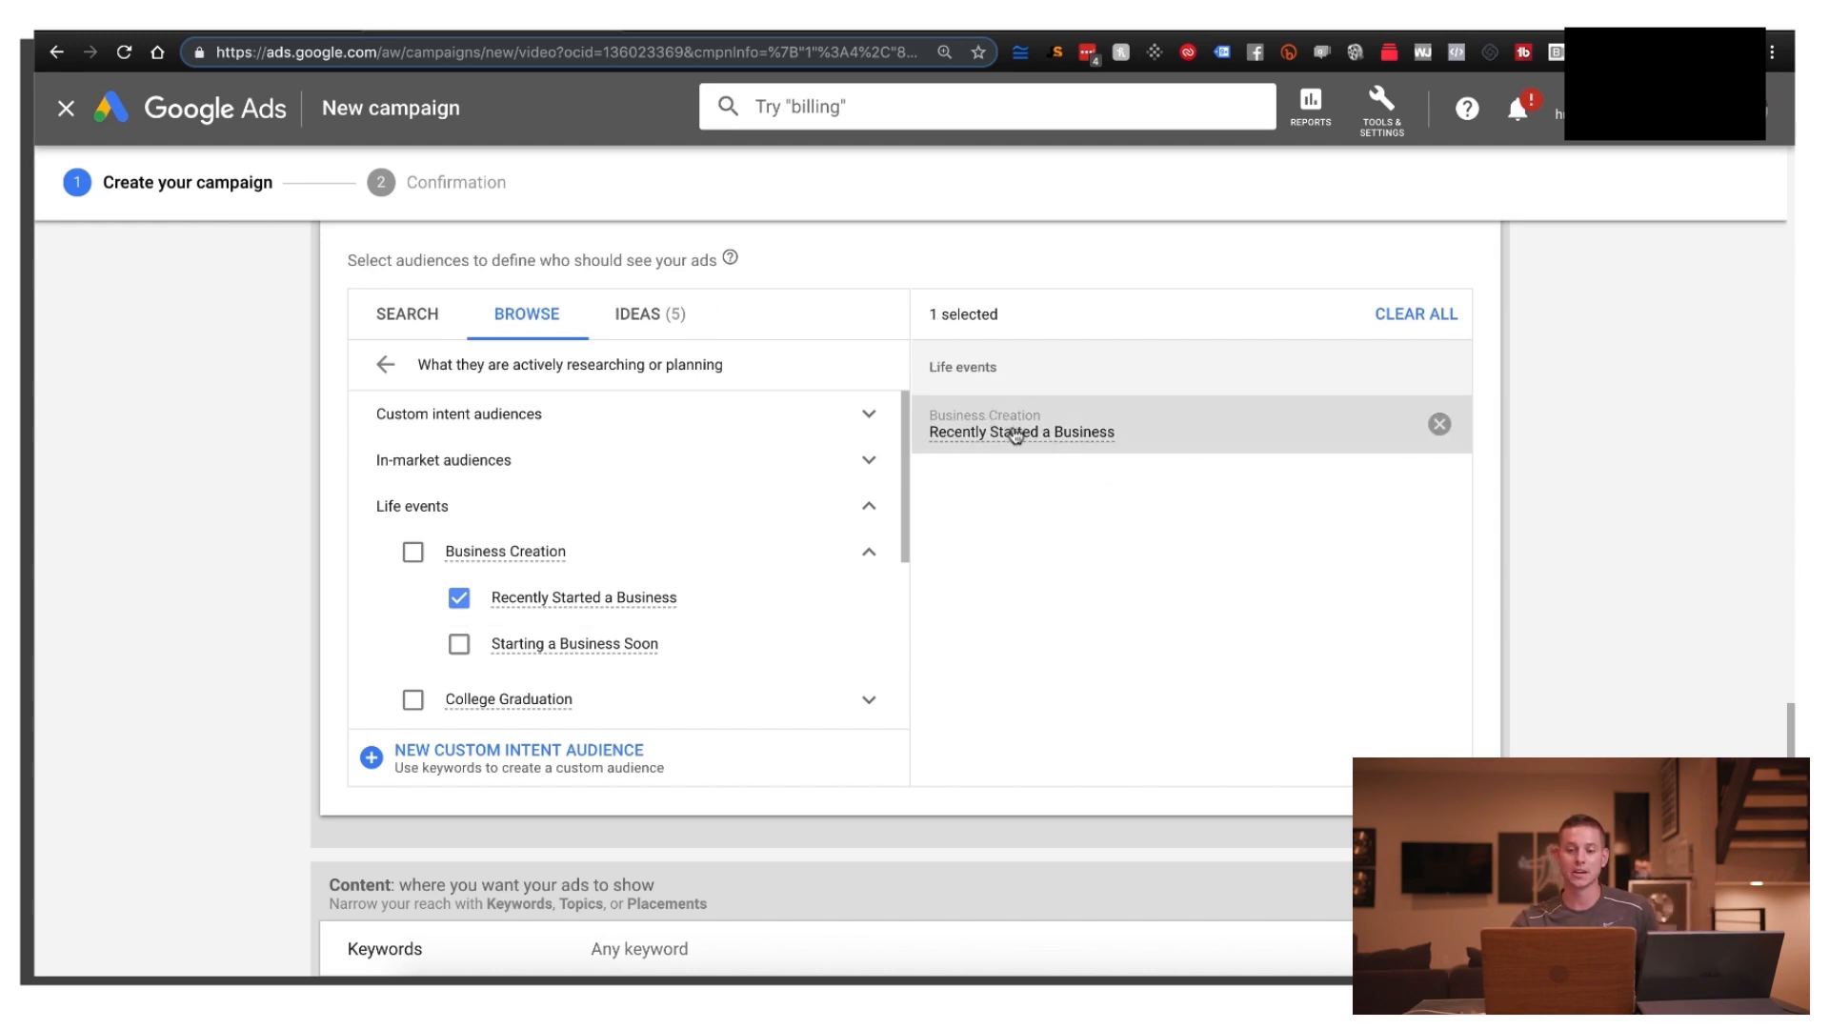
{"action": "mouse_move", "coordinate": [1077, 442]}
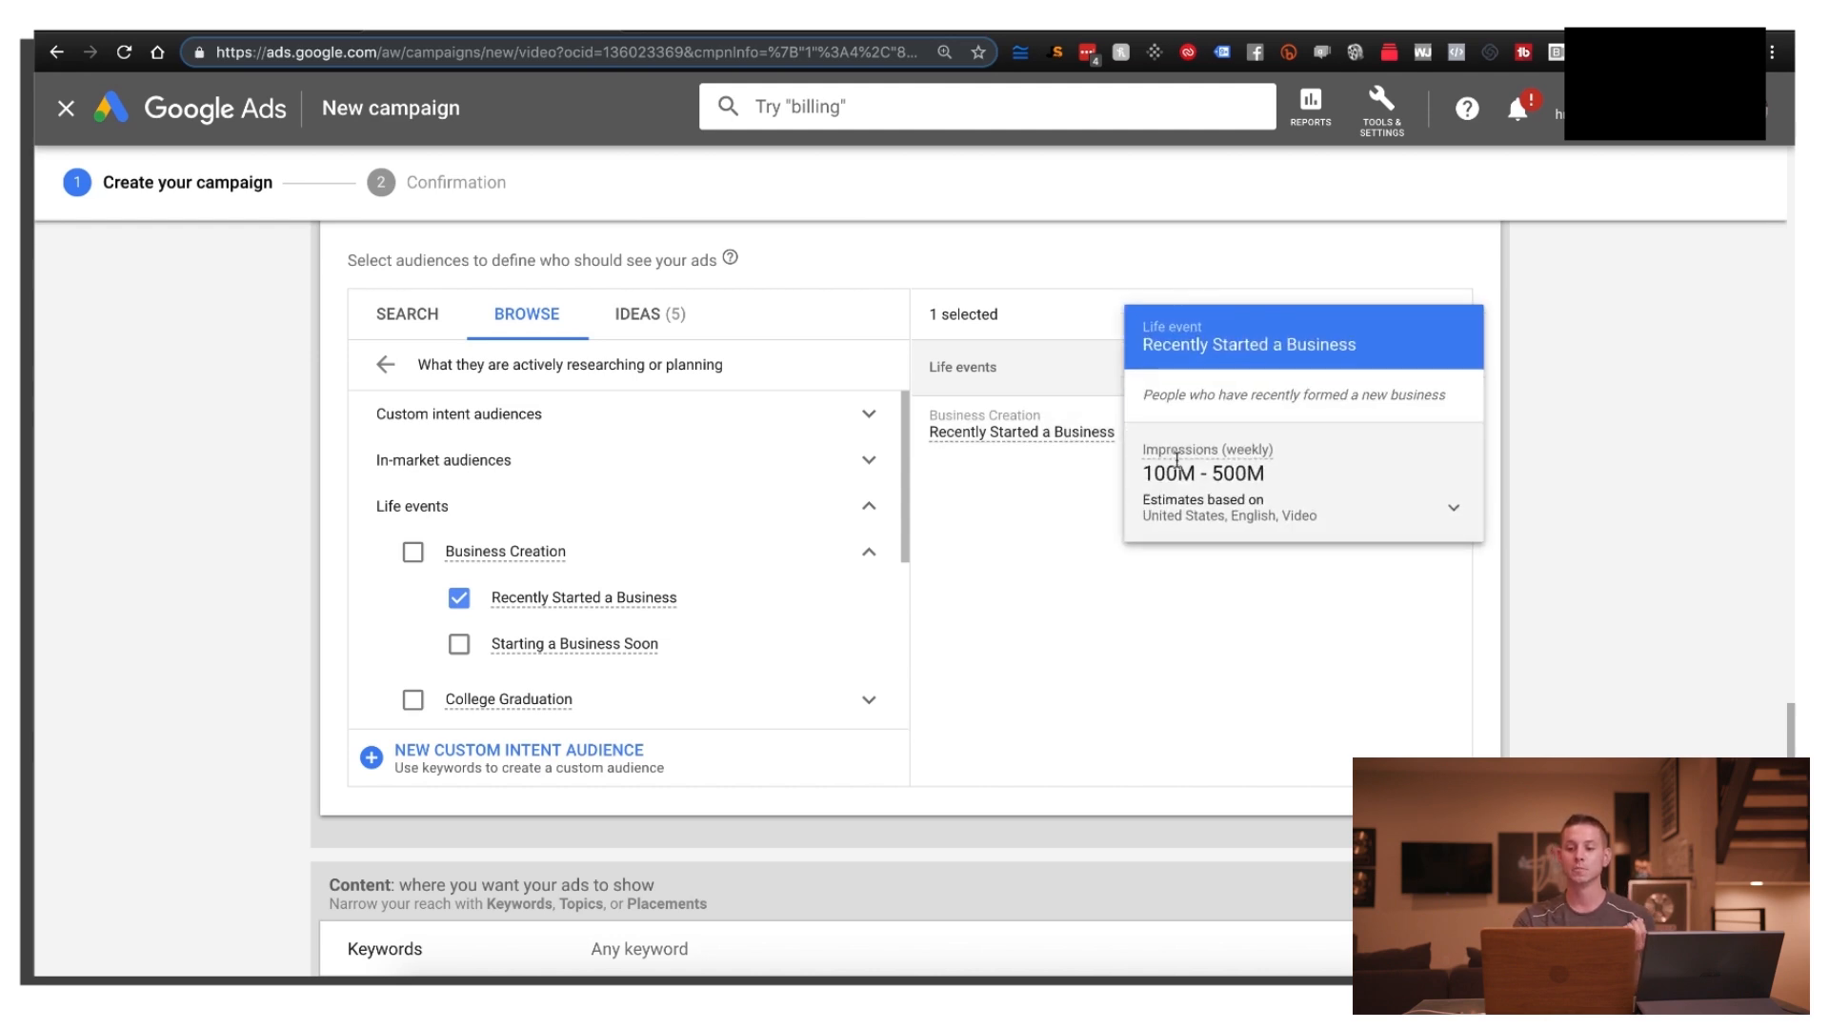
{"action": "mouse_move", "coordinate": [1197, 449]}
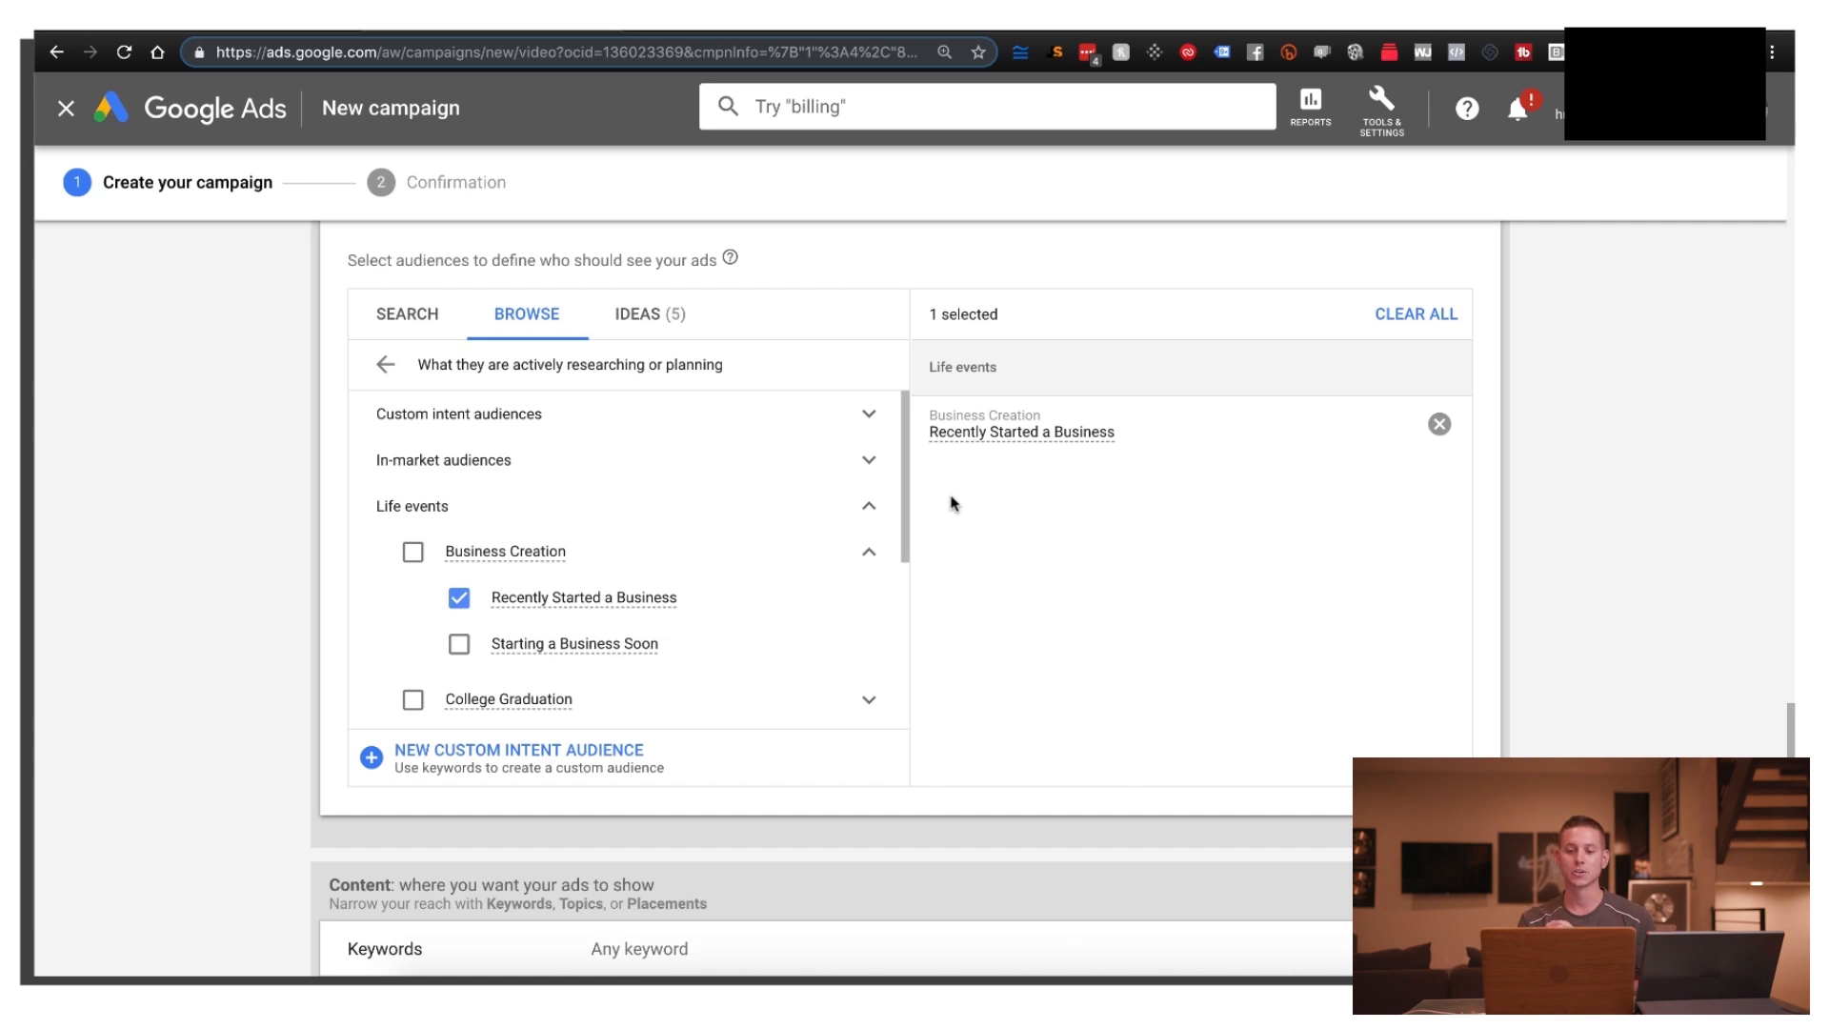
- Open the keyword targeting settings in the content section and recheck the selected life event audience
{"action": "scroll", "coordinate": [953, 504], "scroll_direction": "down", "scroll_amount": 4}
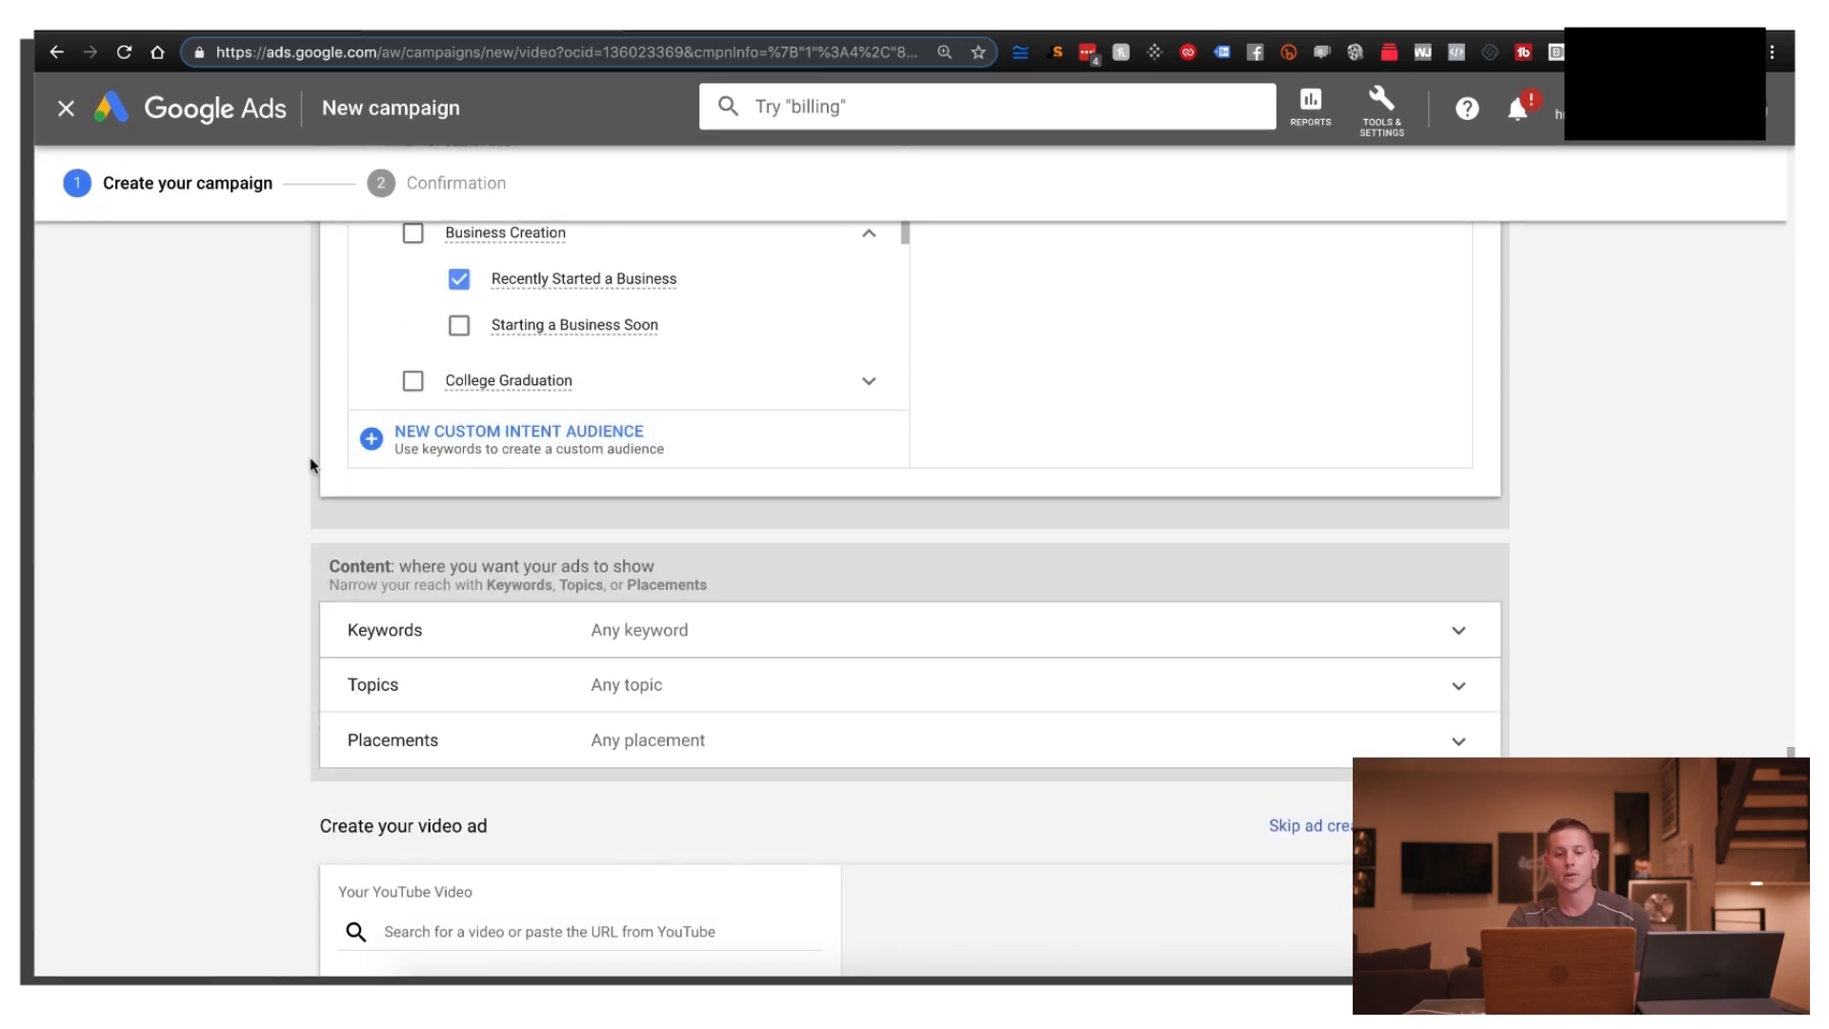
{"action": "scroll", "coordinate": [540, 518], "scroll_direction": "down", "scroll_amount": 2}
{"action": "left_click", "coordinate": [736, 490]}
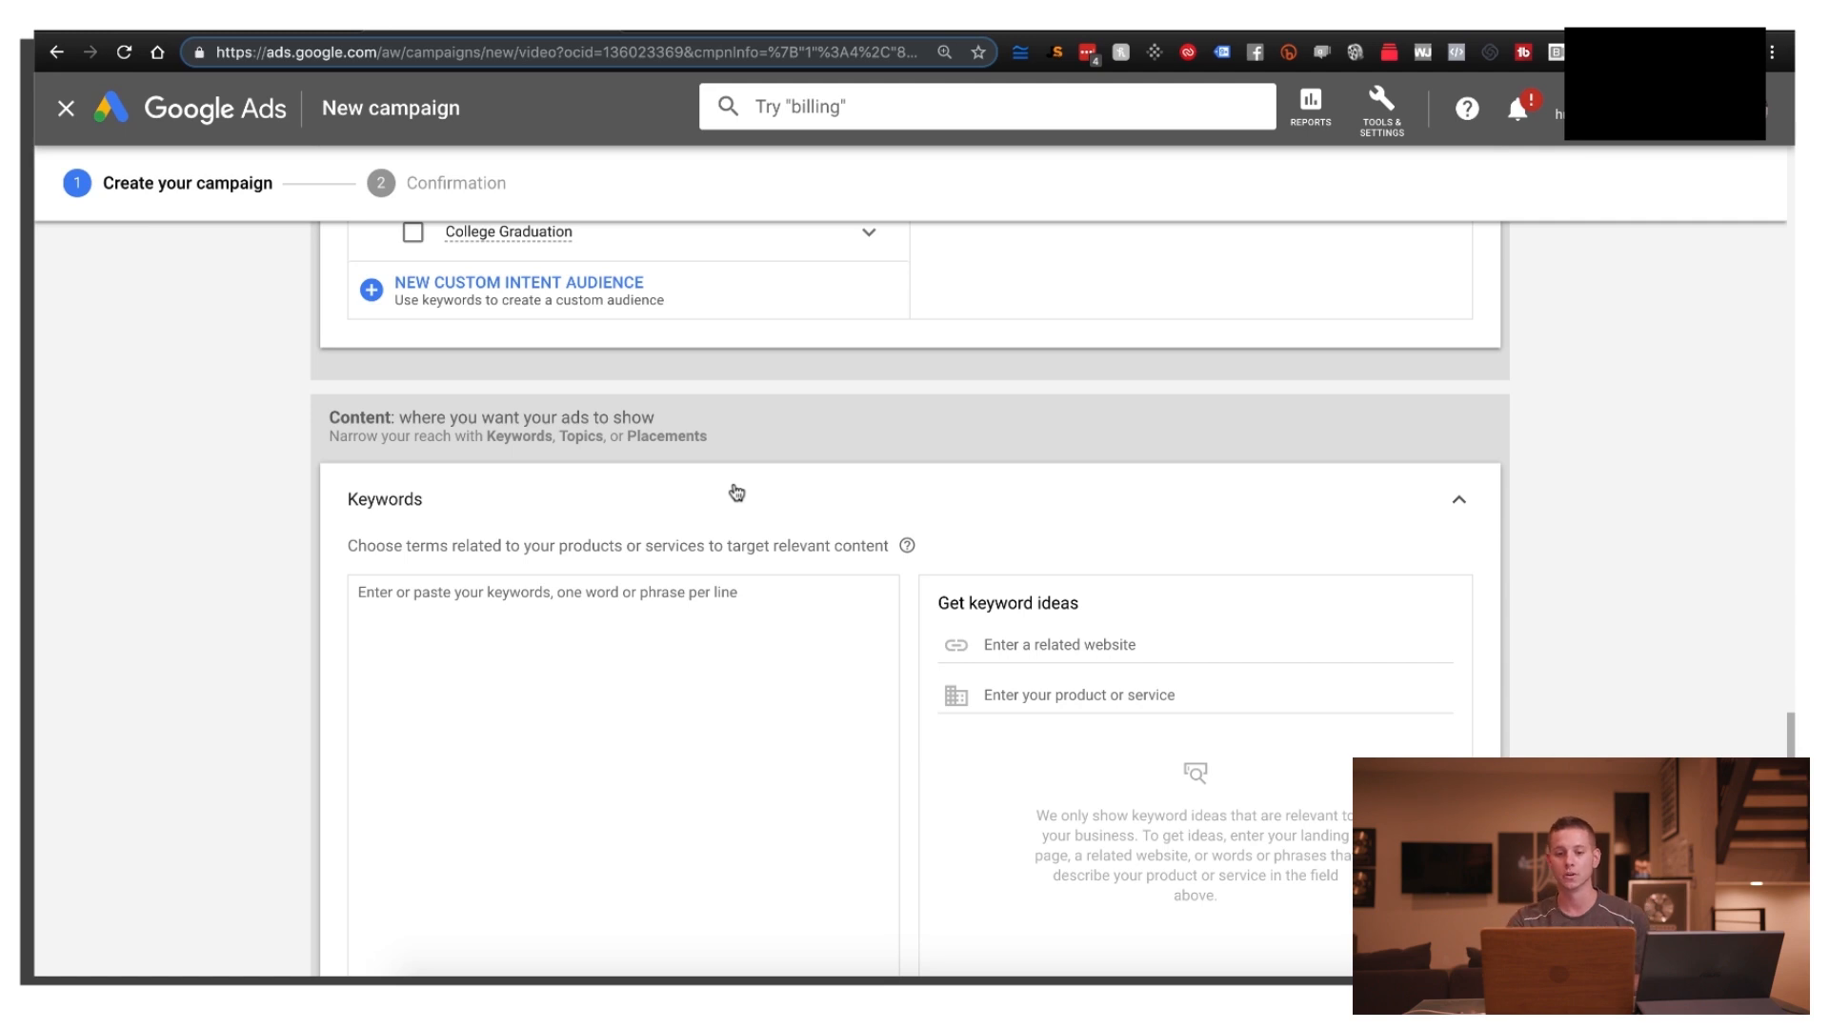
{"action": "scroll", "coordinate": [705, 486], "scroll_direction": "up", "scroll_amount": 6}
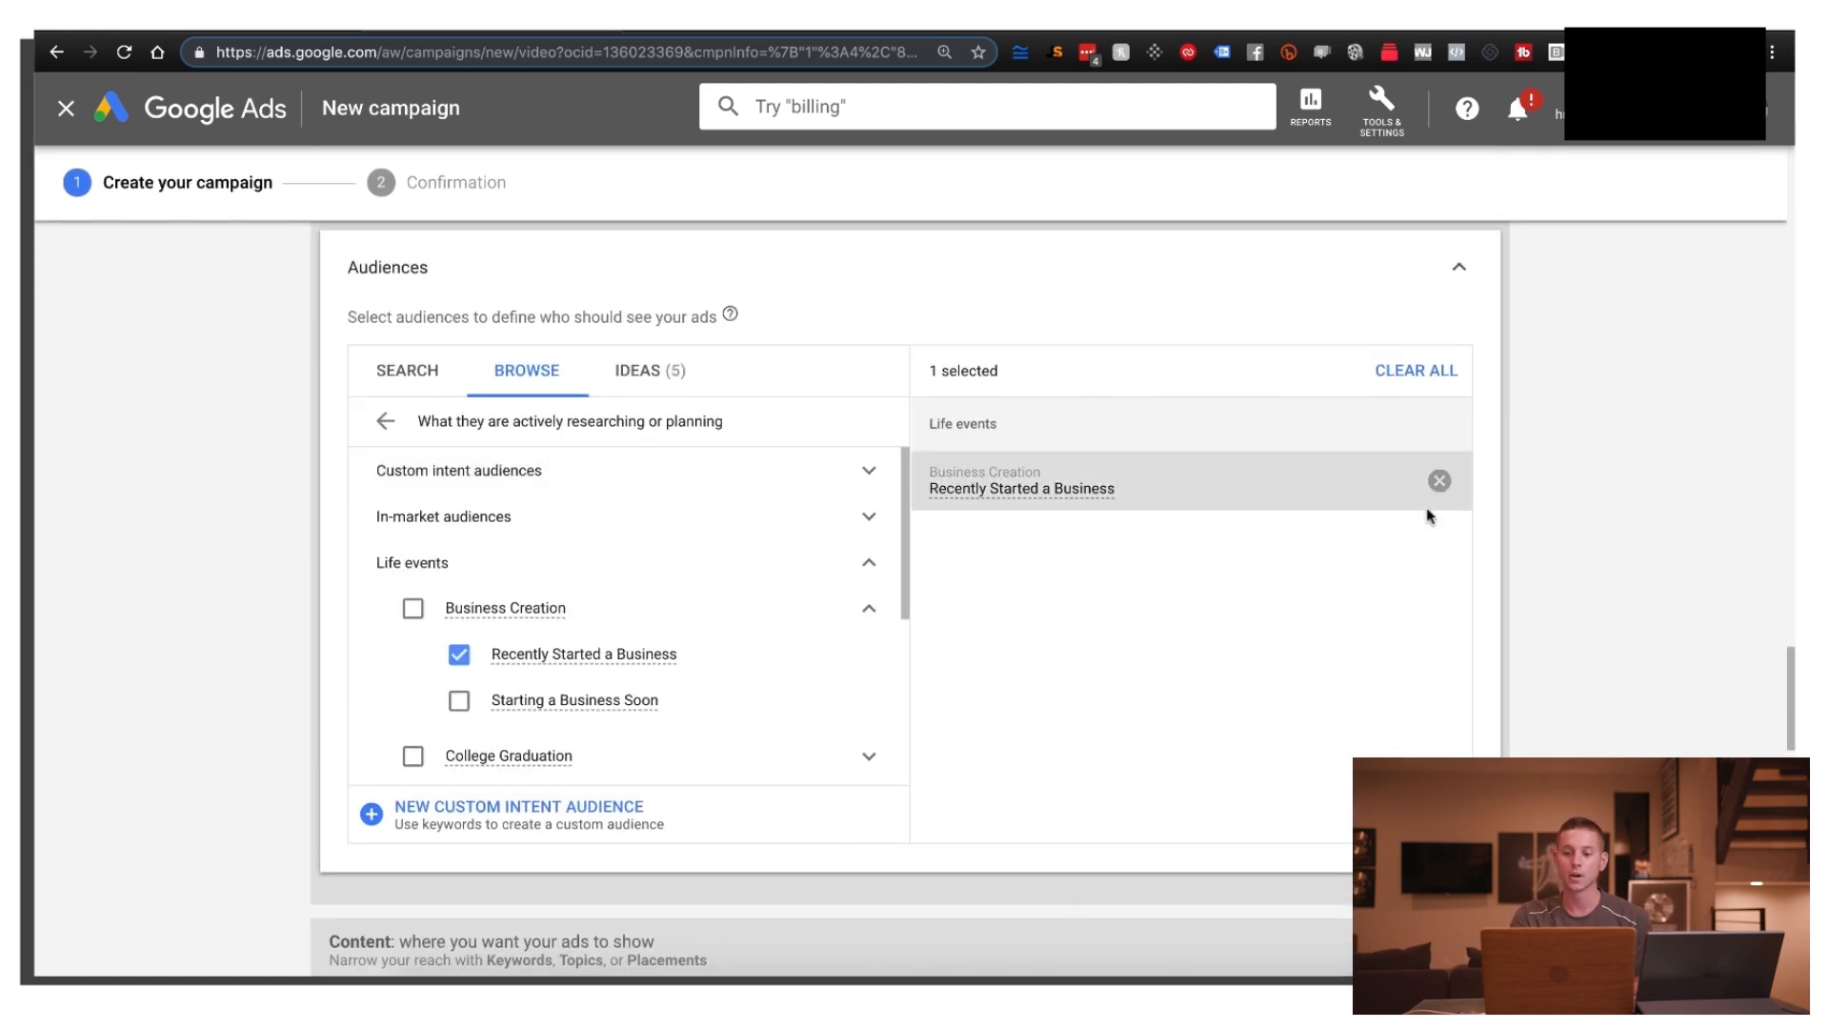
{"action": "scroll", "coordinate": [706, 694], "scroll_direction": "down", "scroll_amount": 8}
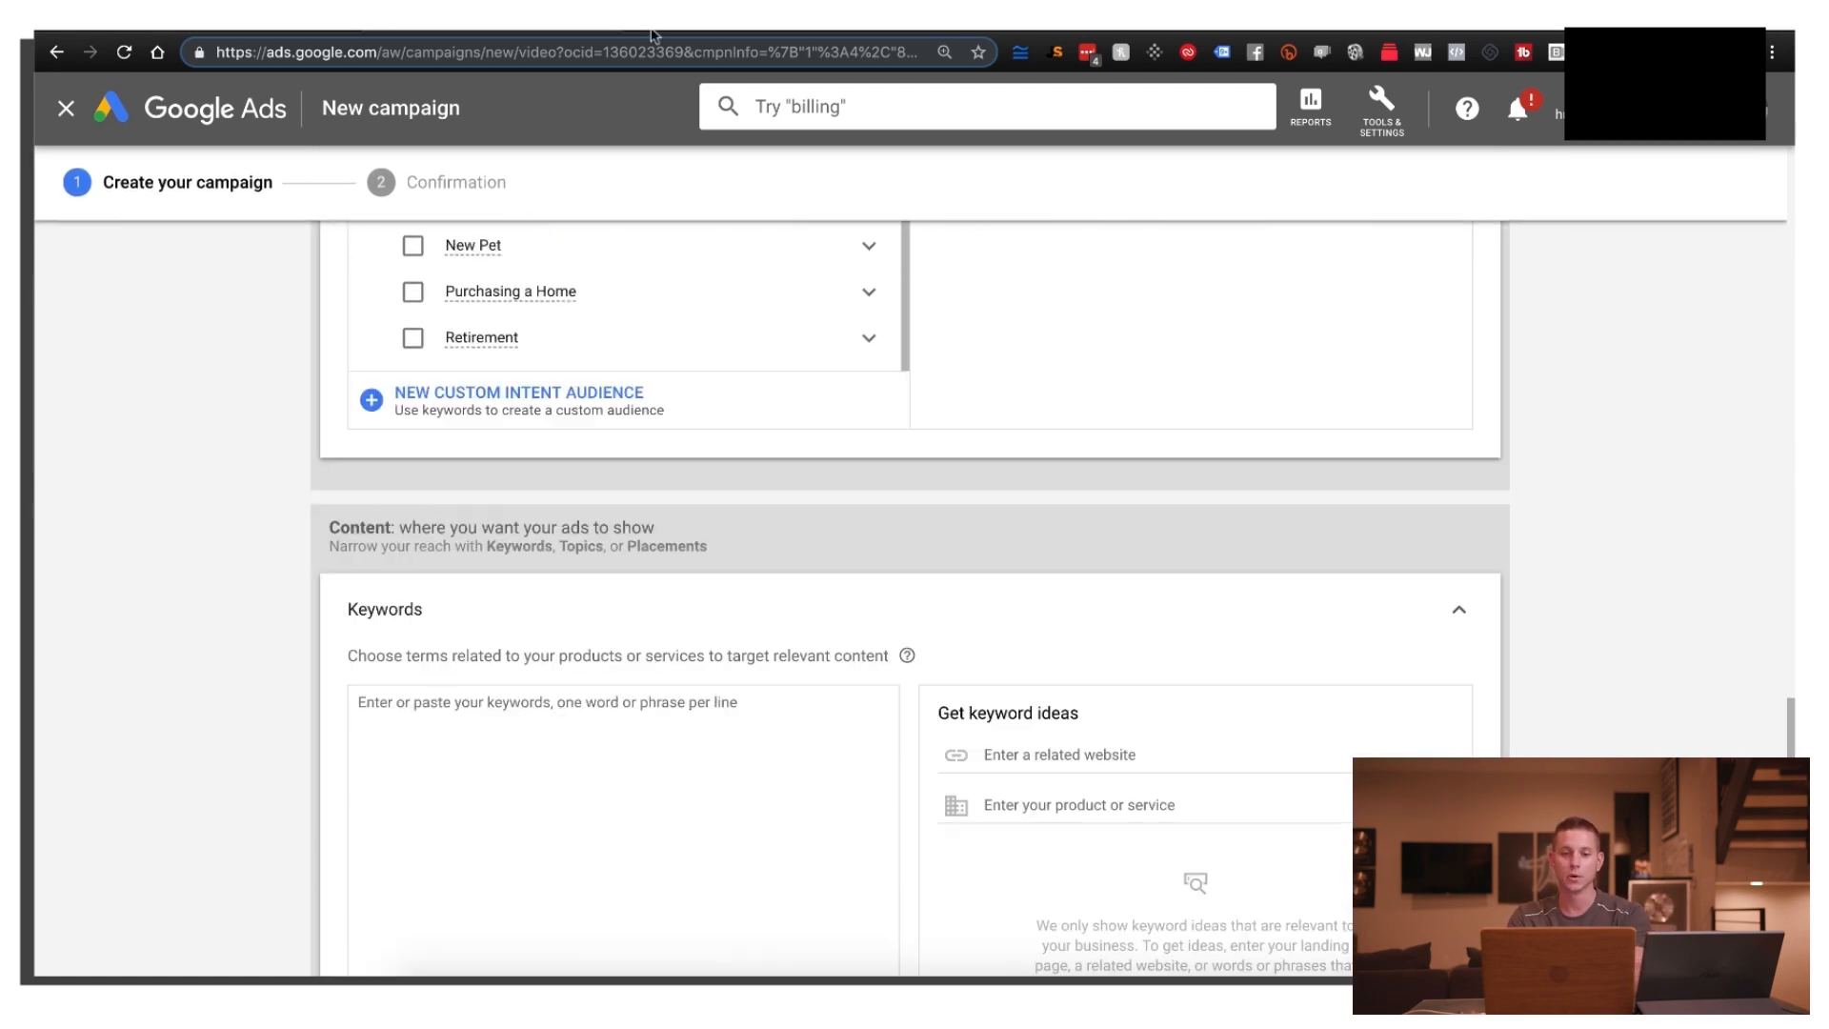
- Open YouTube in a new browser tab and bring up the search suggestions for "cooking for"
{"action": "left_click", "coordinate": [634, 19]}
{"action": "type", "text": "you"}
{"action": "key", "text": "Return"}
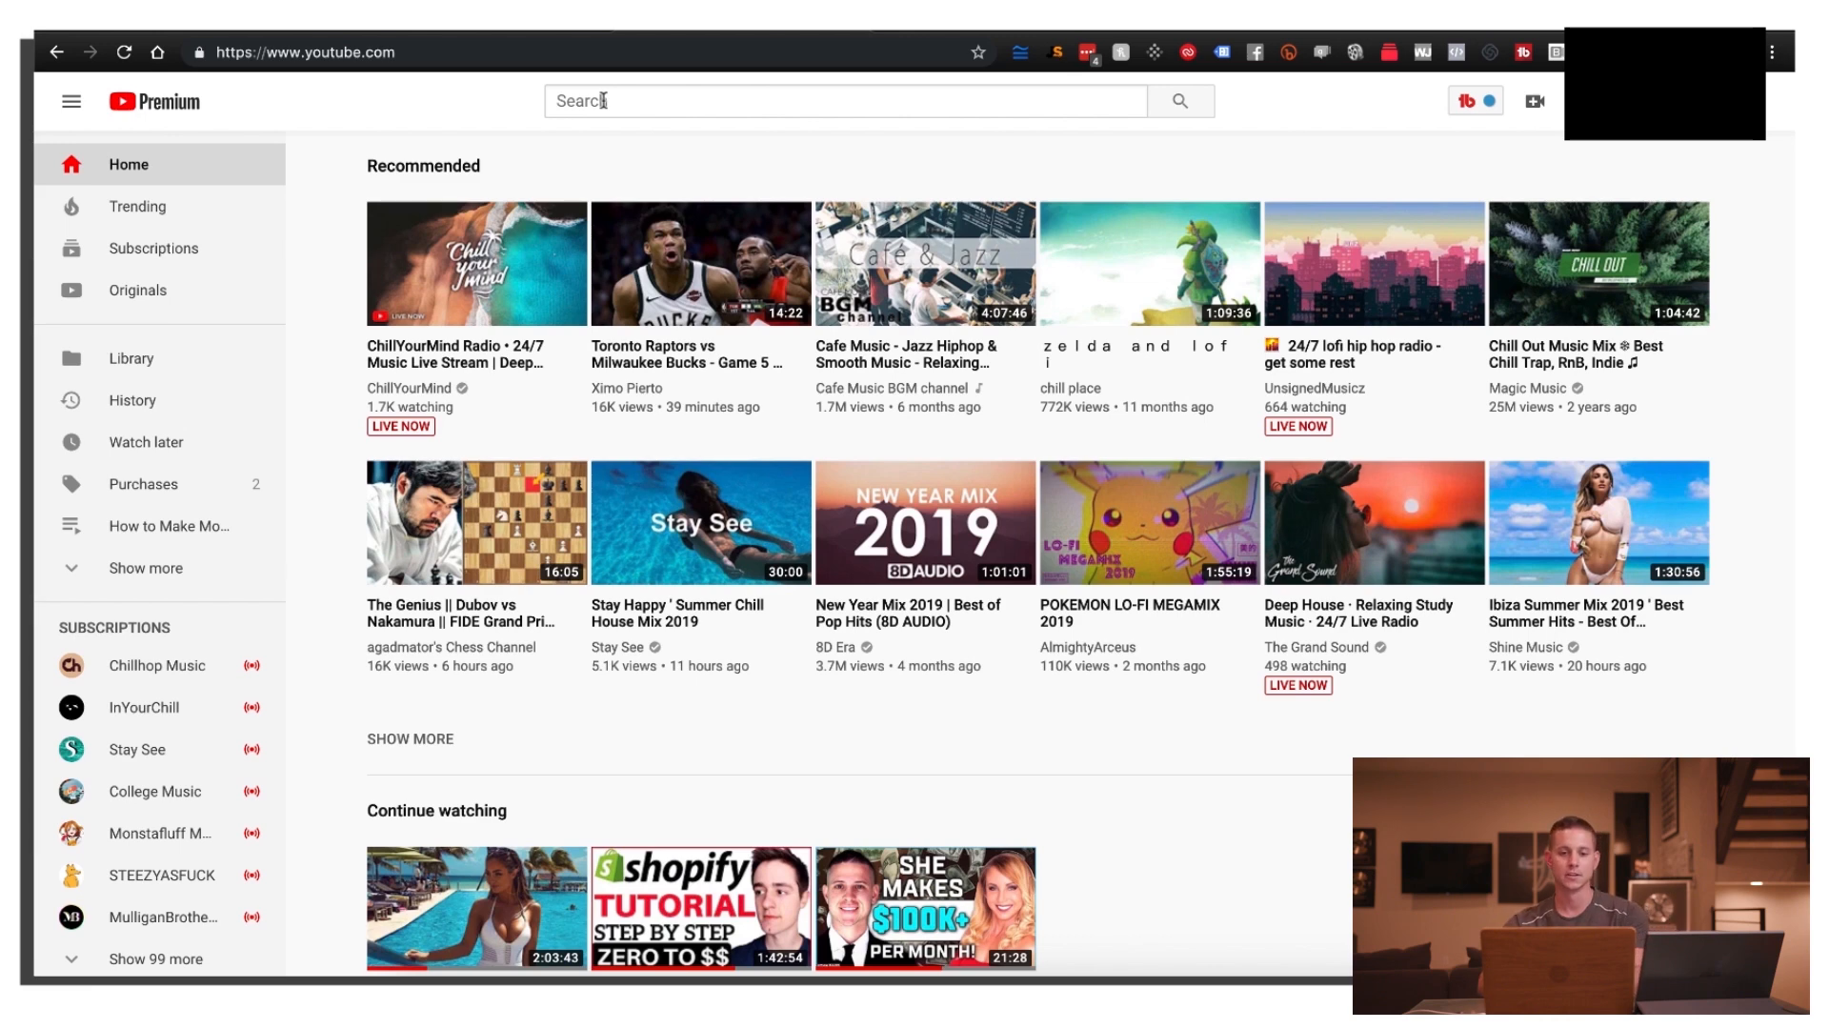
{"action": "left_click", "coordinate": [603, 100]}
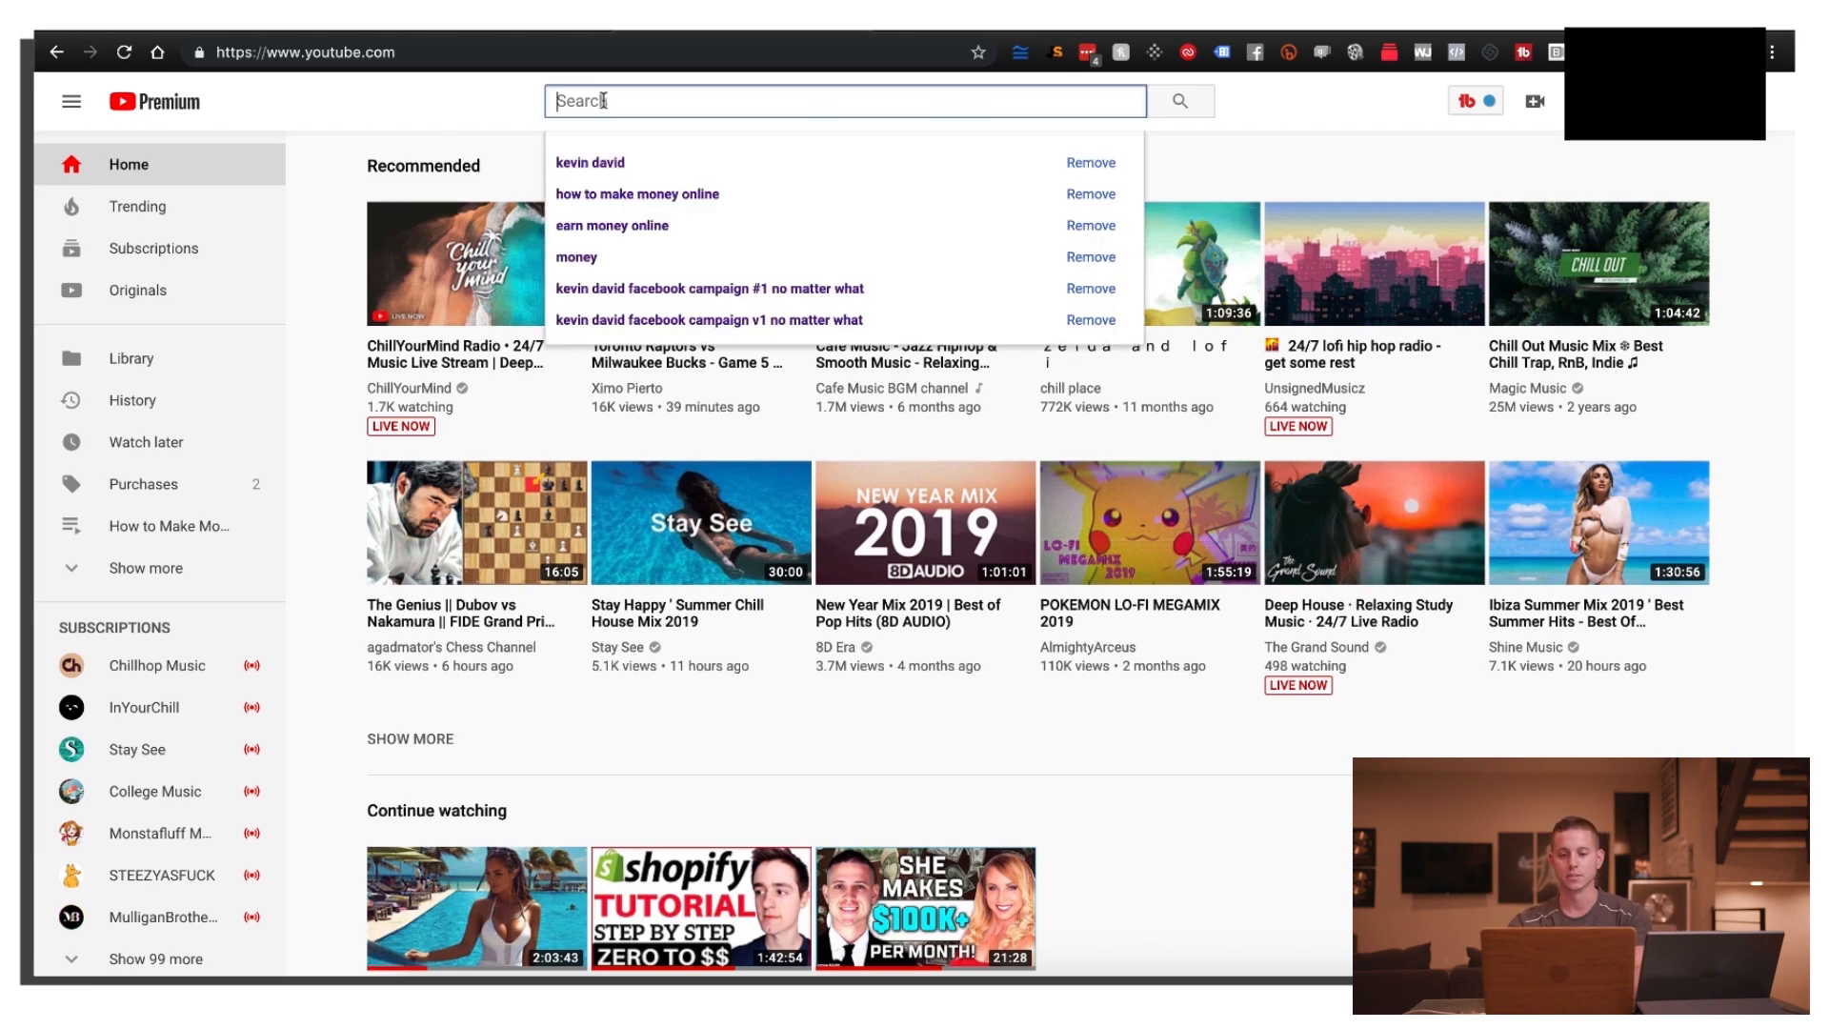
{"action": "type", "text": "cooking for"}
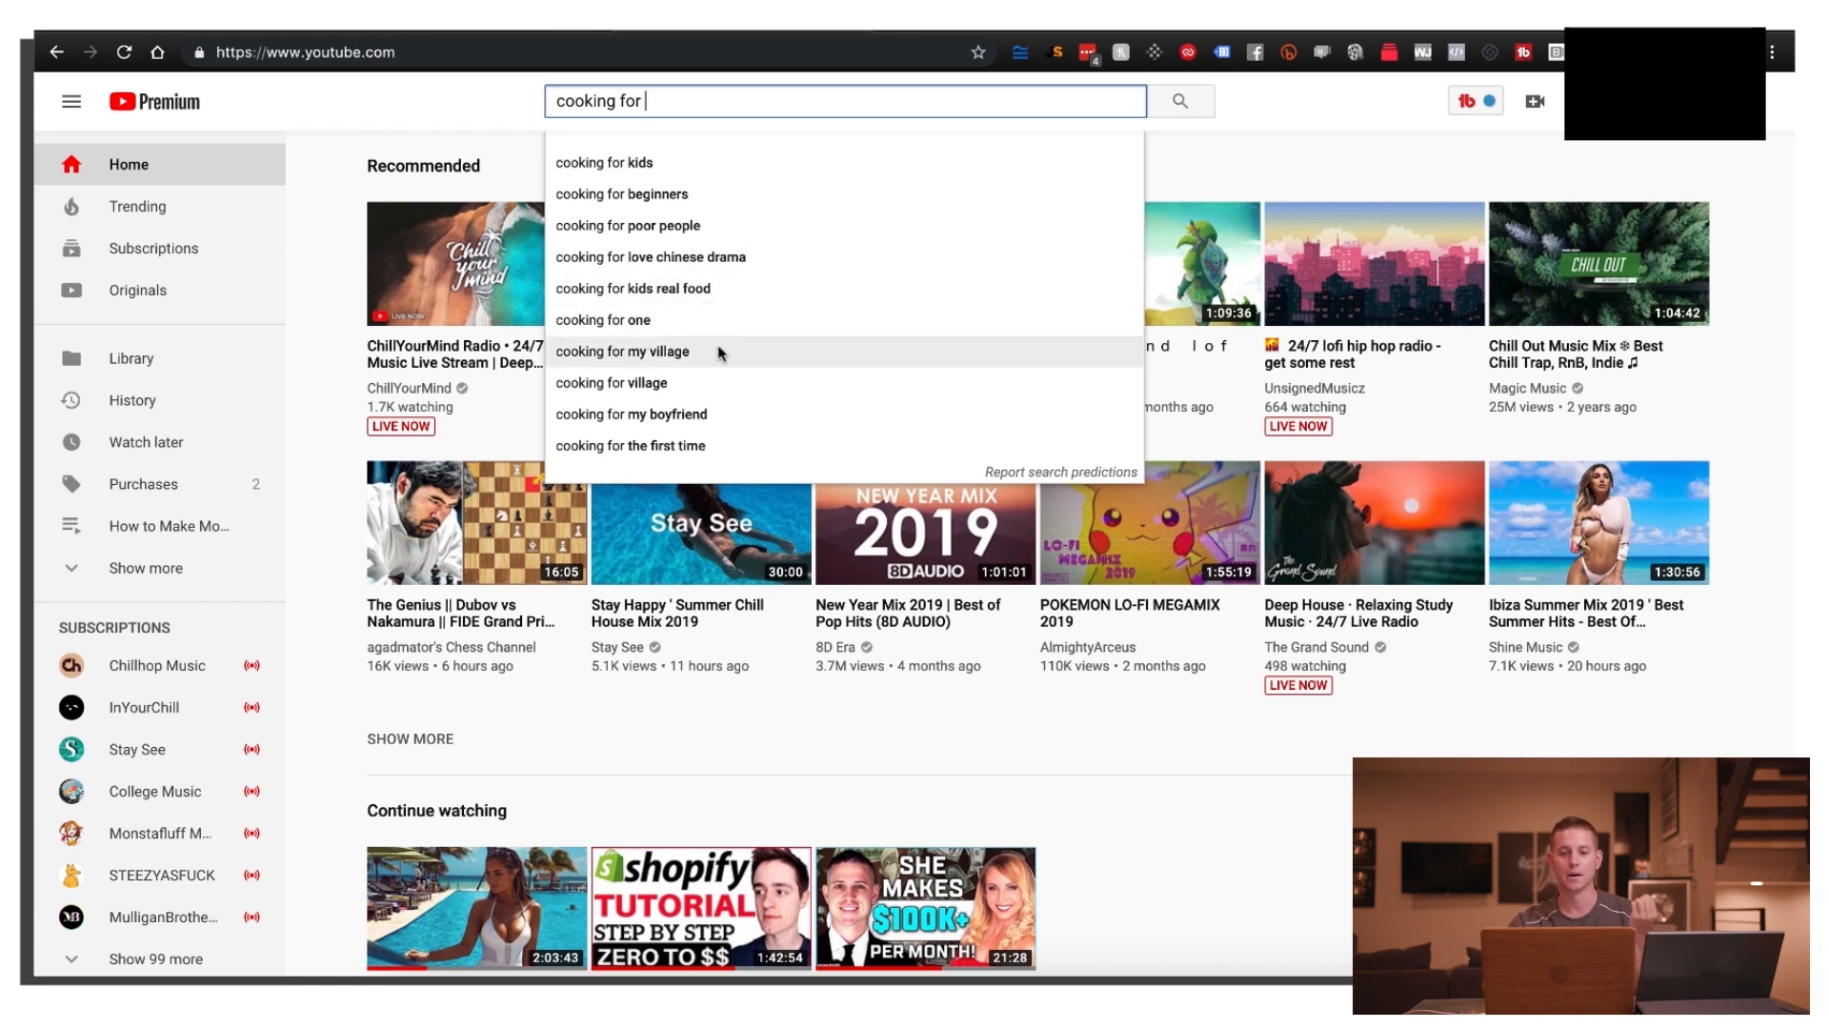
- Copy all the "cooking for" search predictions from YouTube's report list into the Google Ads campaign keywords
{"action": "left_click", "coordinate": [1053, 477]}
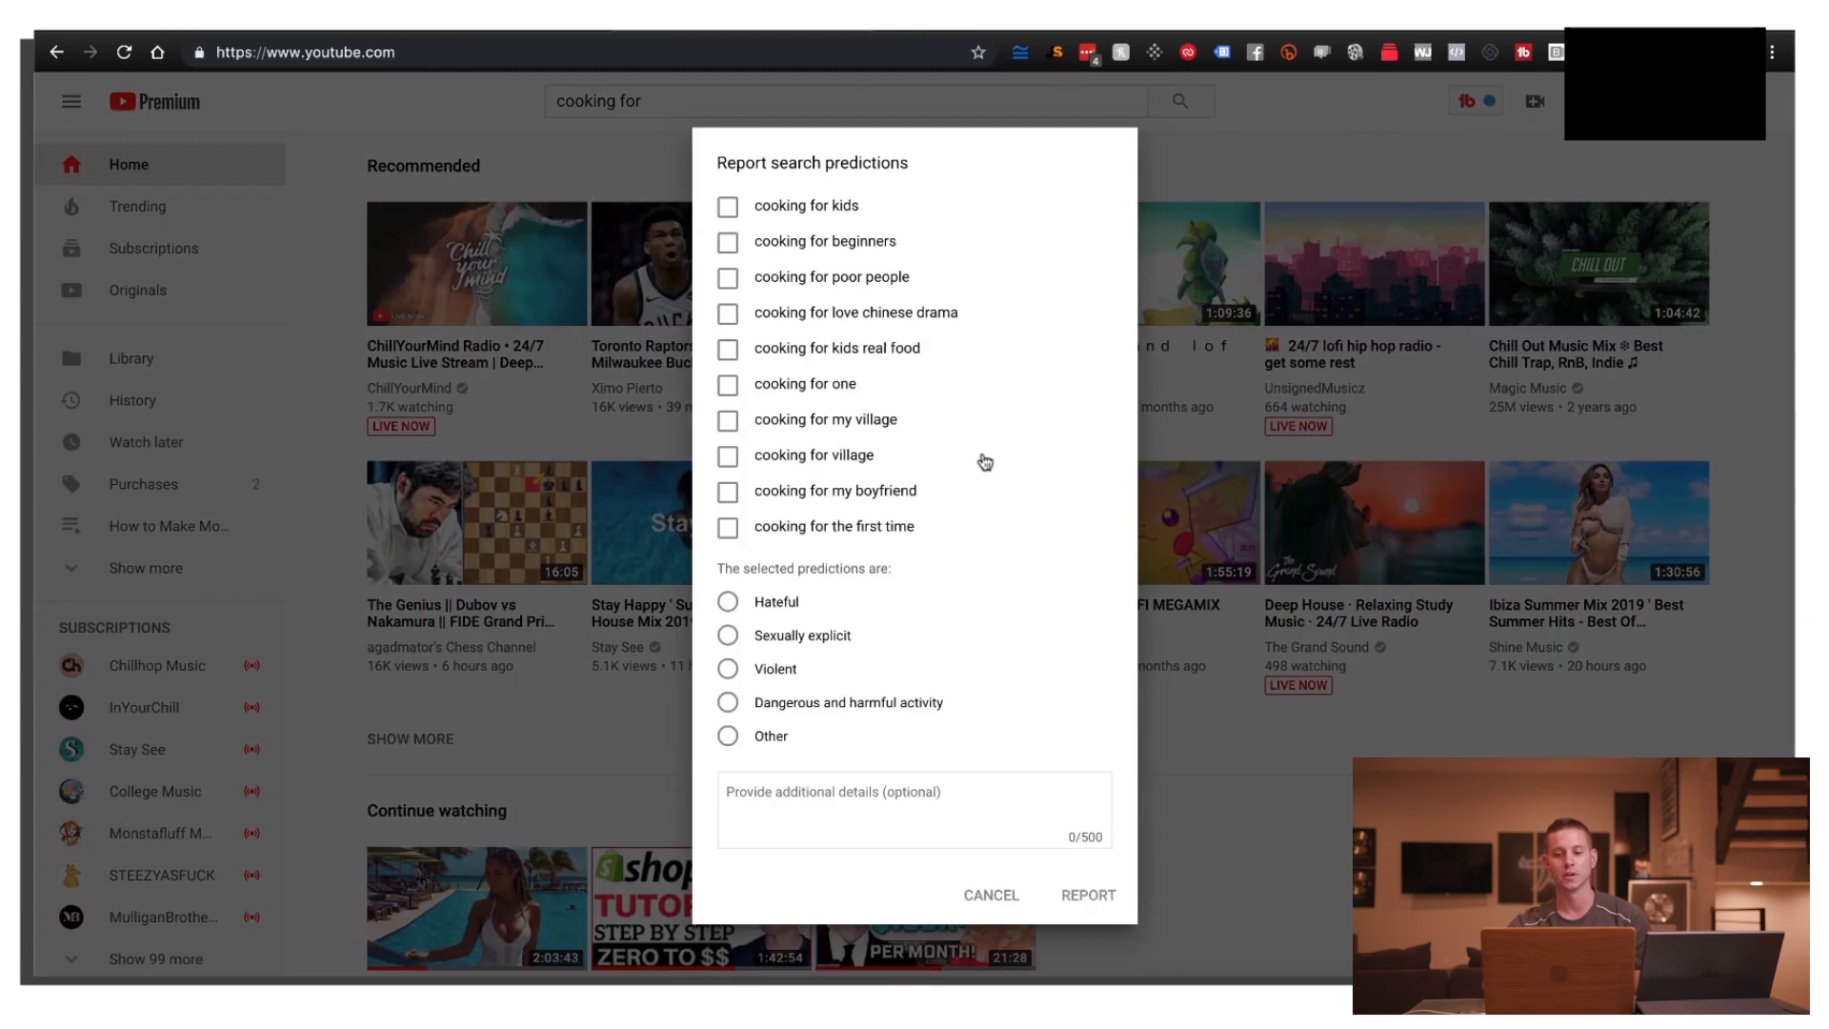
{"action": "left_click_drag", "start_coordinate": [923, 534], "coordinate": [759, 214]}
{"action": "key", "text": "super+c"}
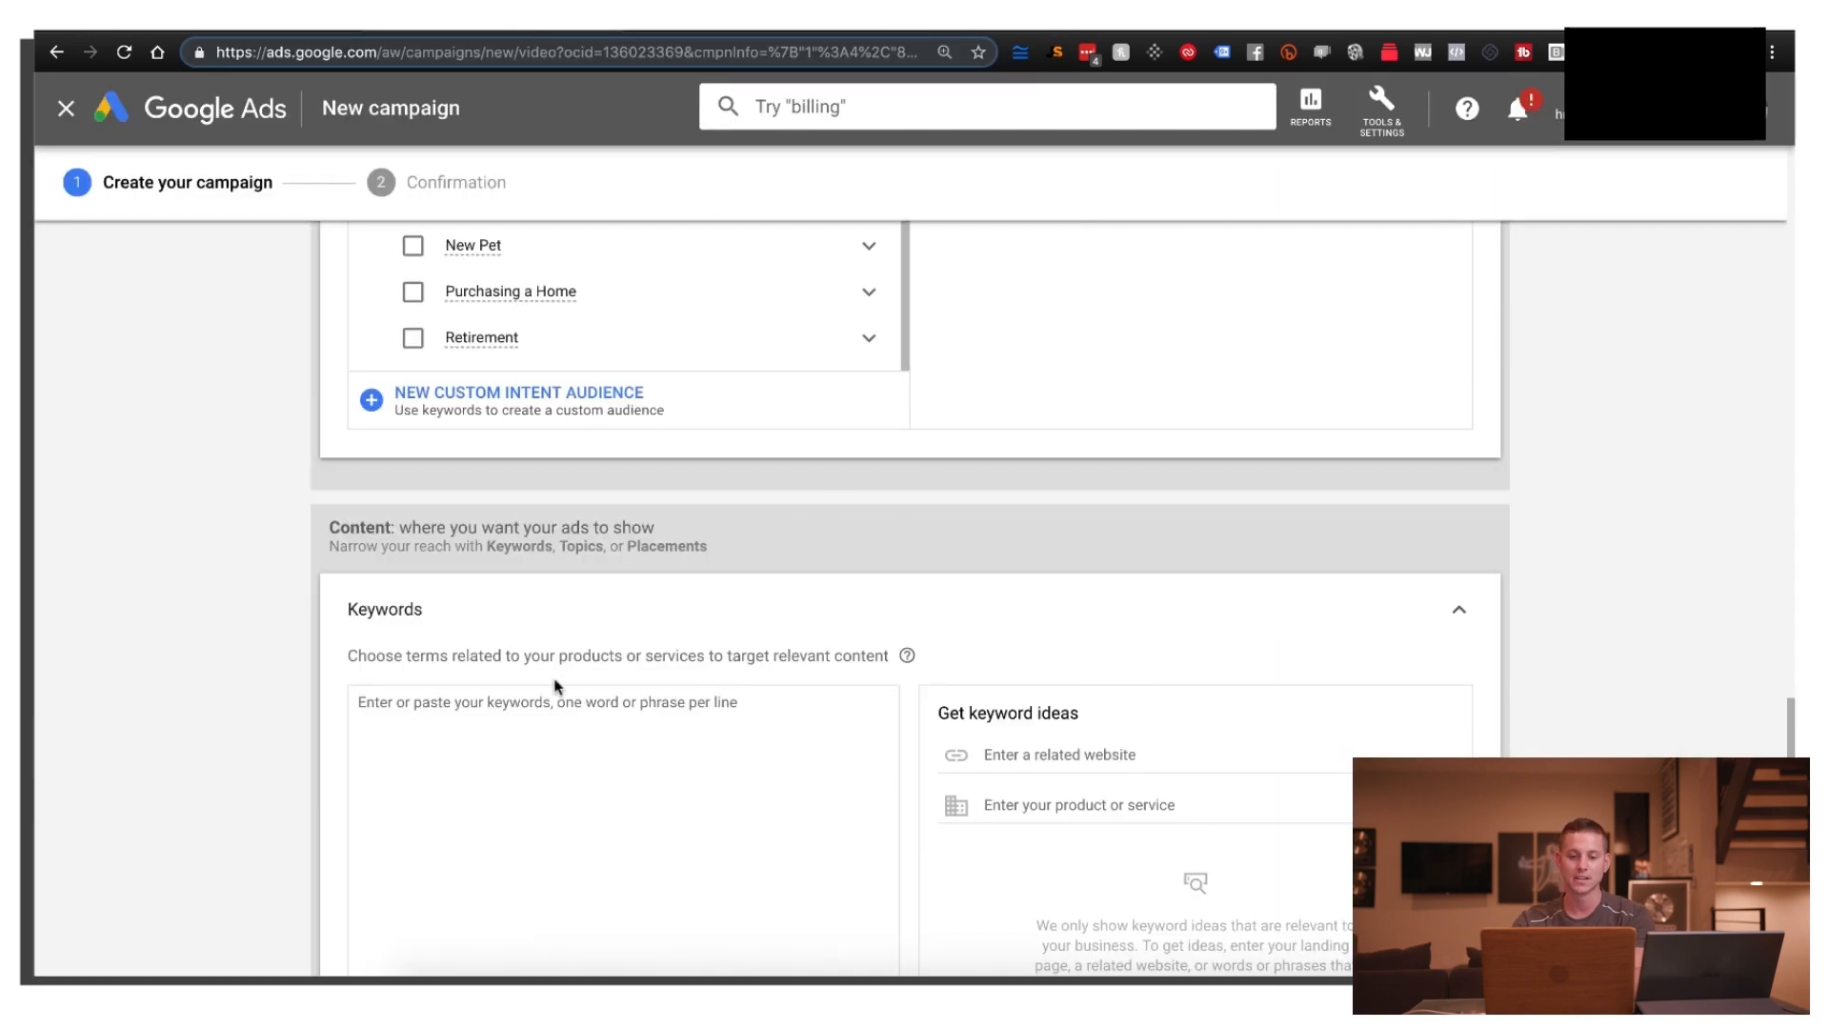
{"action": "scroll", "coordinate": [535, 678], "scroll_direction": "down", "scroll_amount": 1}
{"action": "left_click", "coordinate": [471, 663]}
{"action": "key", "text": "super+v"}
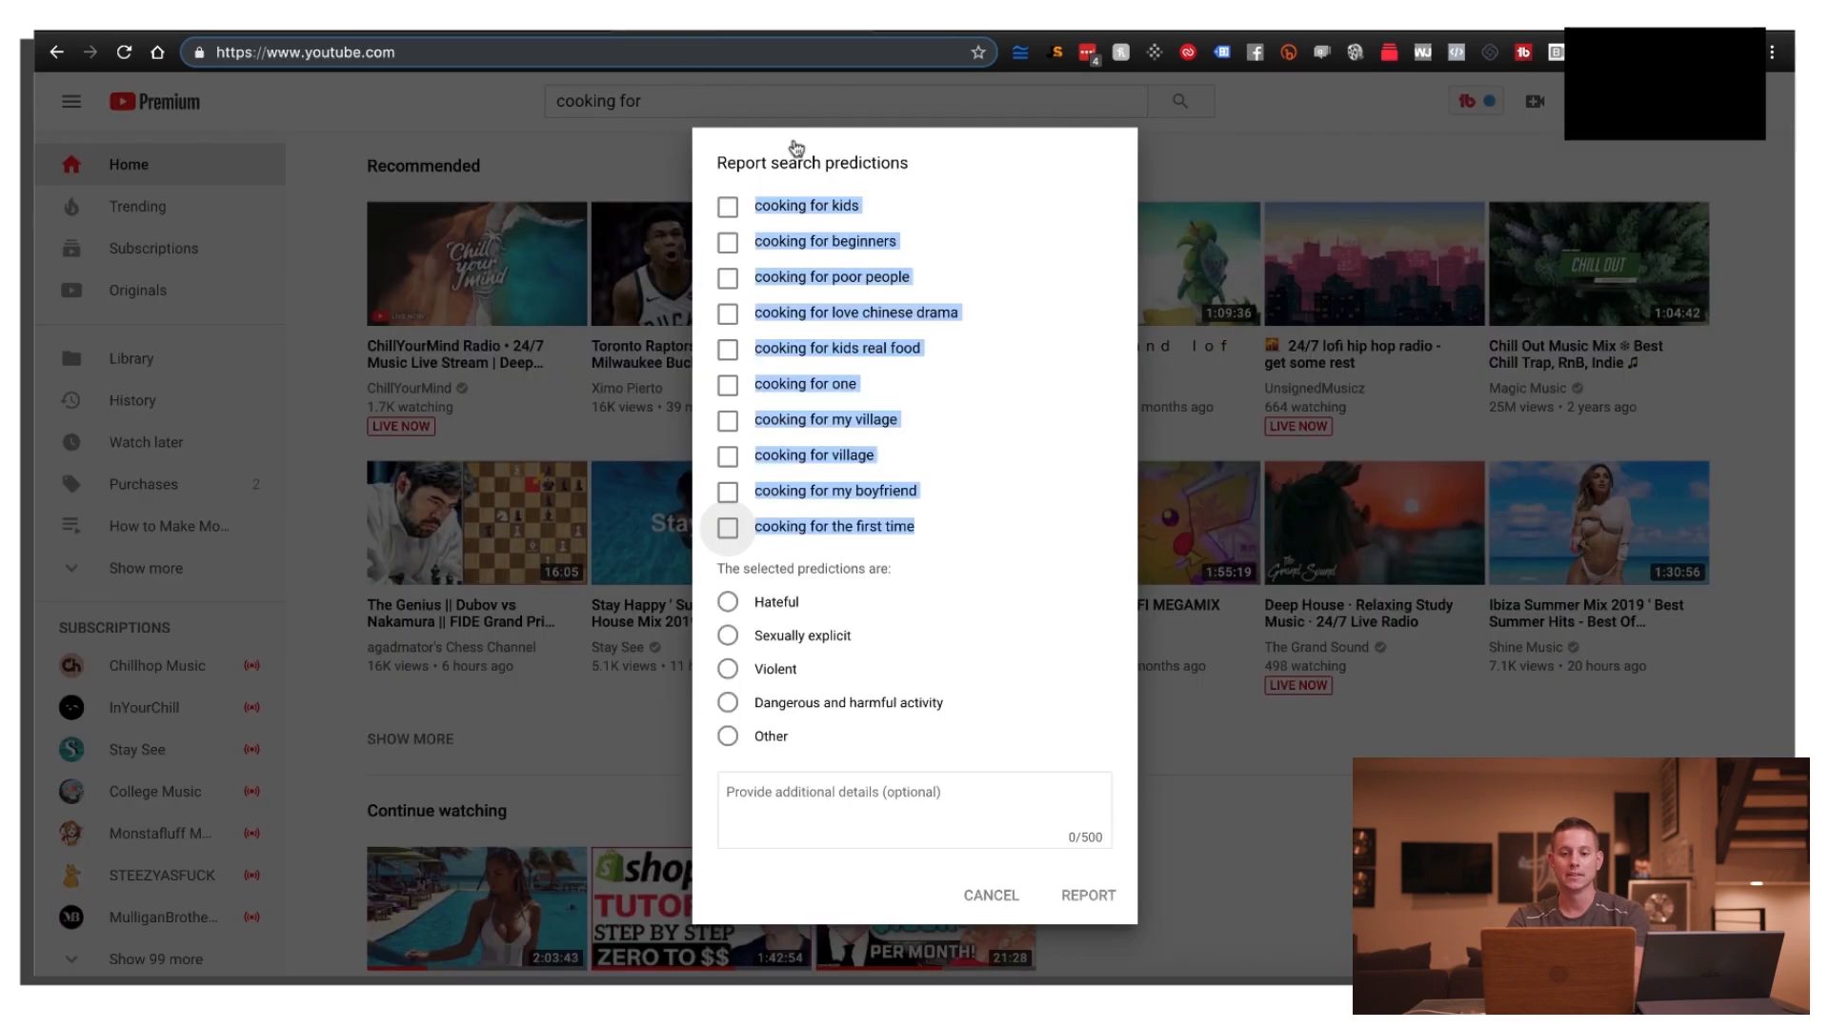
- Return to YouTube, cancel the prediction report and bring up the search suggestions for "gardening"
{"action": "left_click", "coordinate": [987, 899]}
{"action": "left_click", "coordinate": [709, 101]}
{"action": "key", "text": "super+a"}
{"action": "type", "text": "garde in"}
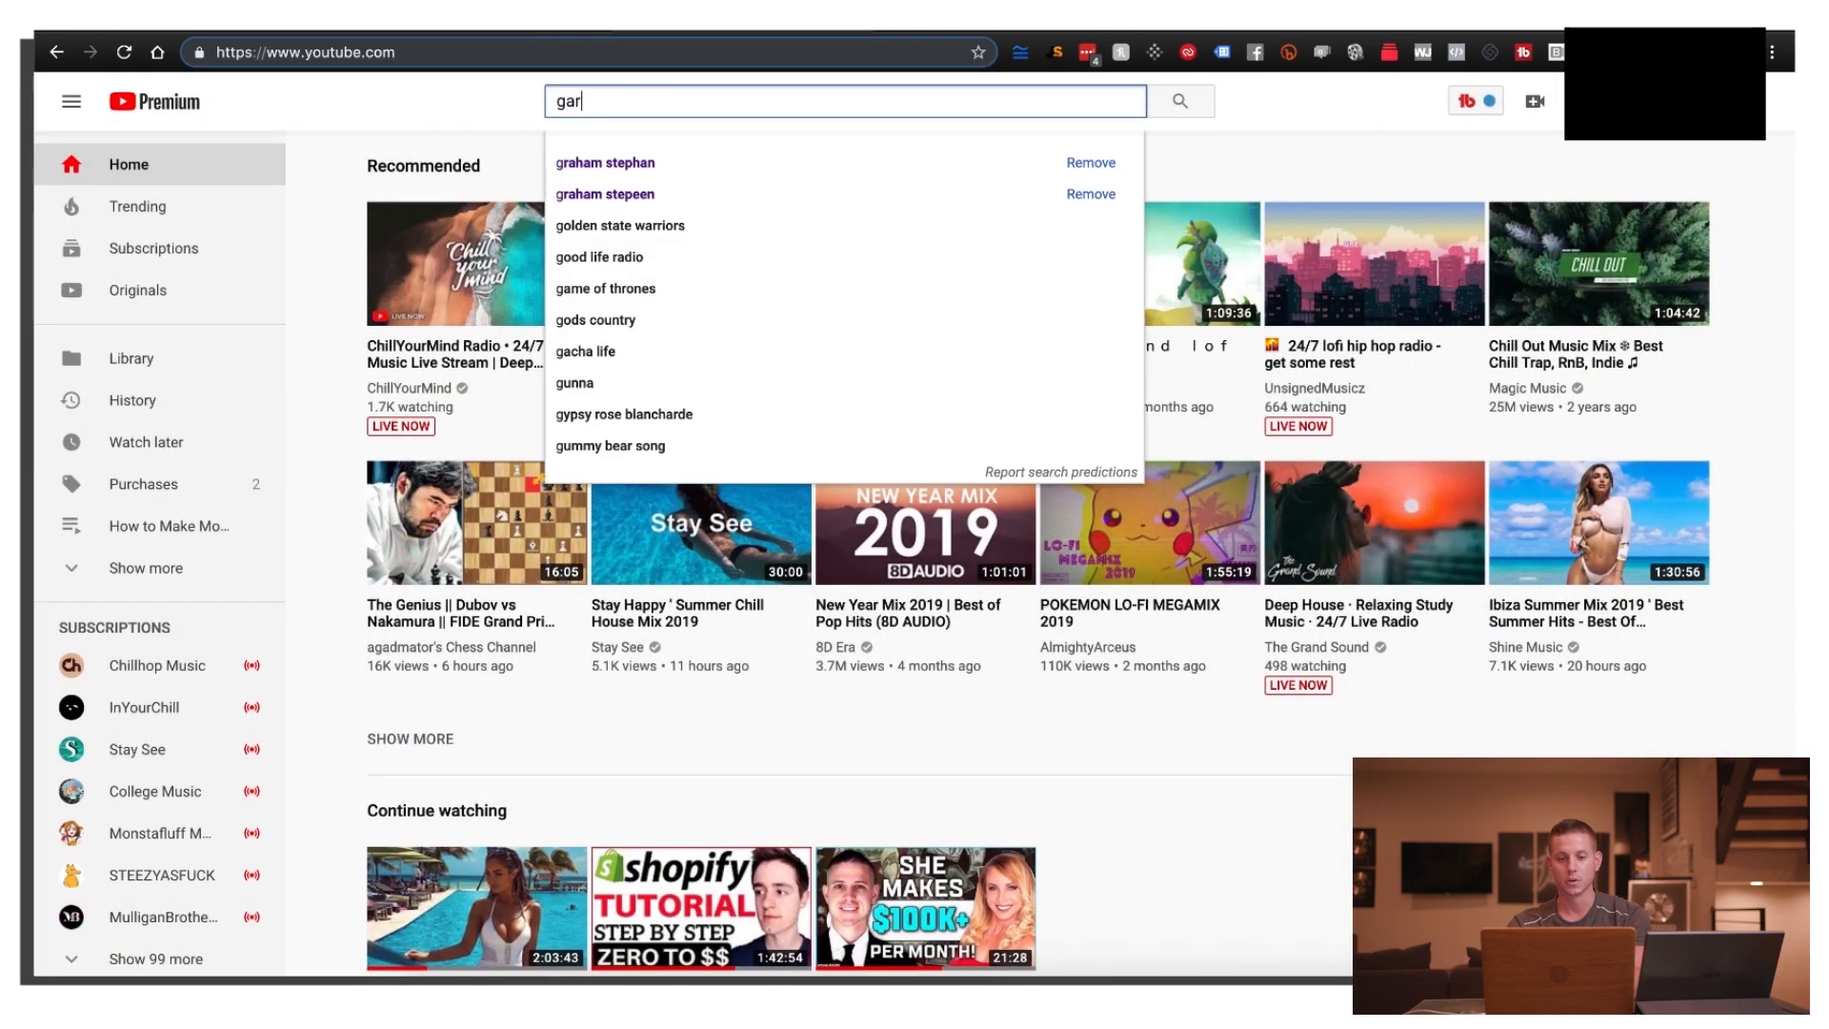
{"action": "key", "text": "BackSpace"}
{"action": "key", "text": "BackSpace"}
{"action": "key", "text": "BackSpace"}
{"action": "type", "text": "ning"}
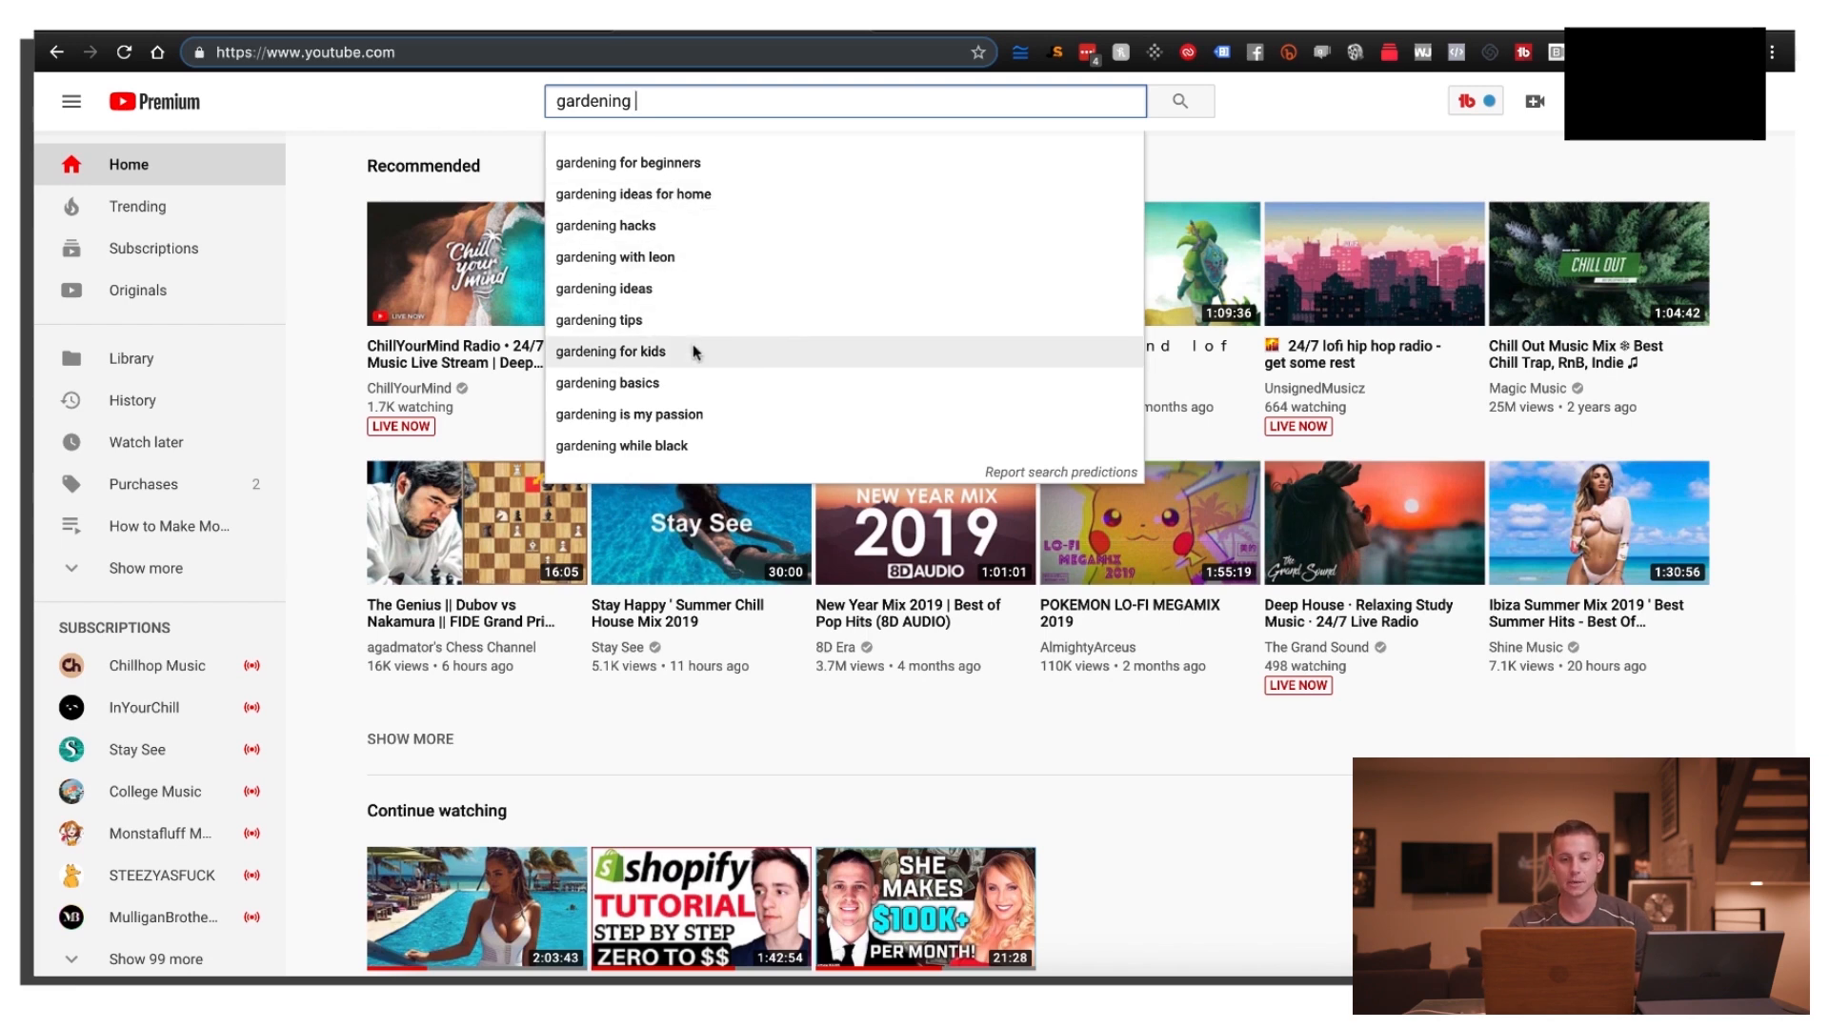
- Replace the cooking keywords in the Google Ads campaign with all of YouTube's "gardening" search predictions
{"action": "left_click", "coordinate": [1089, 473]}
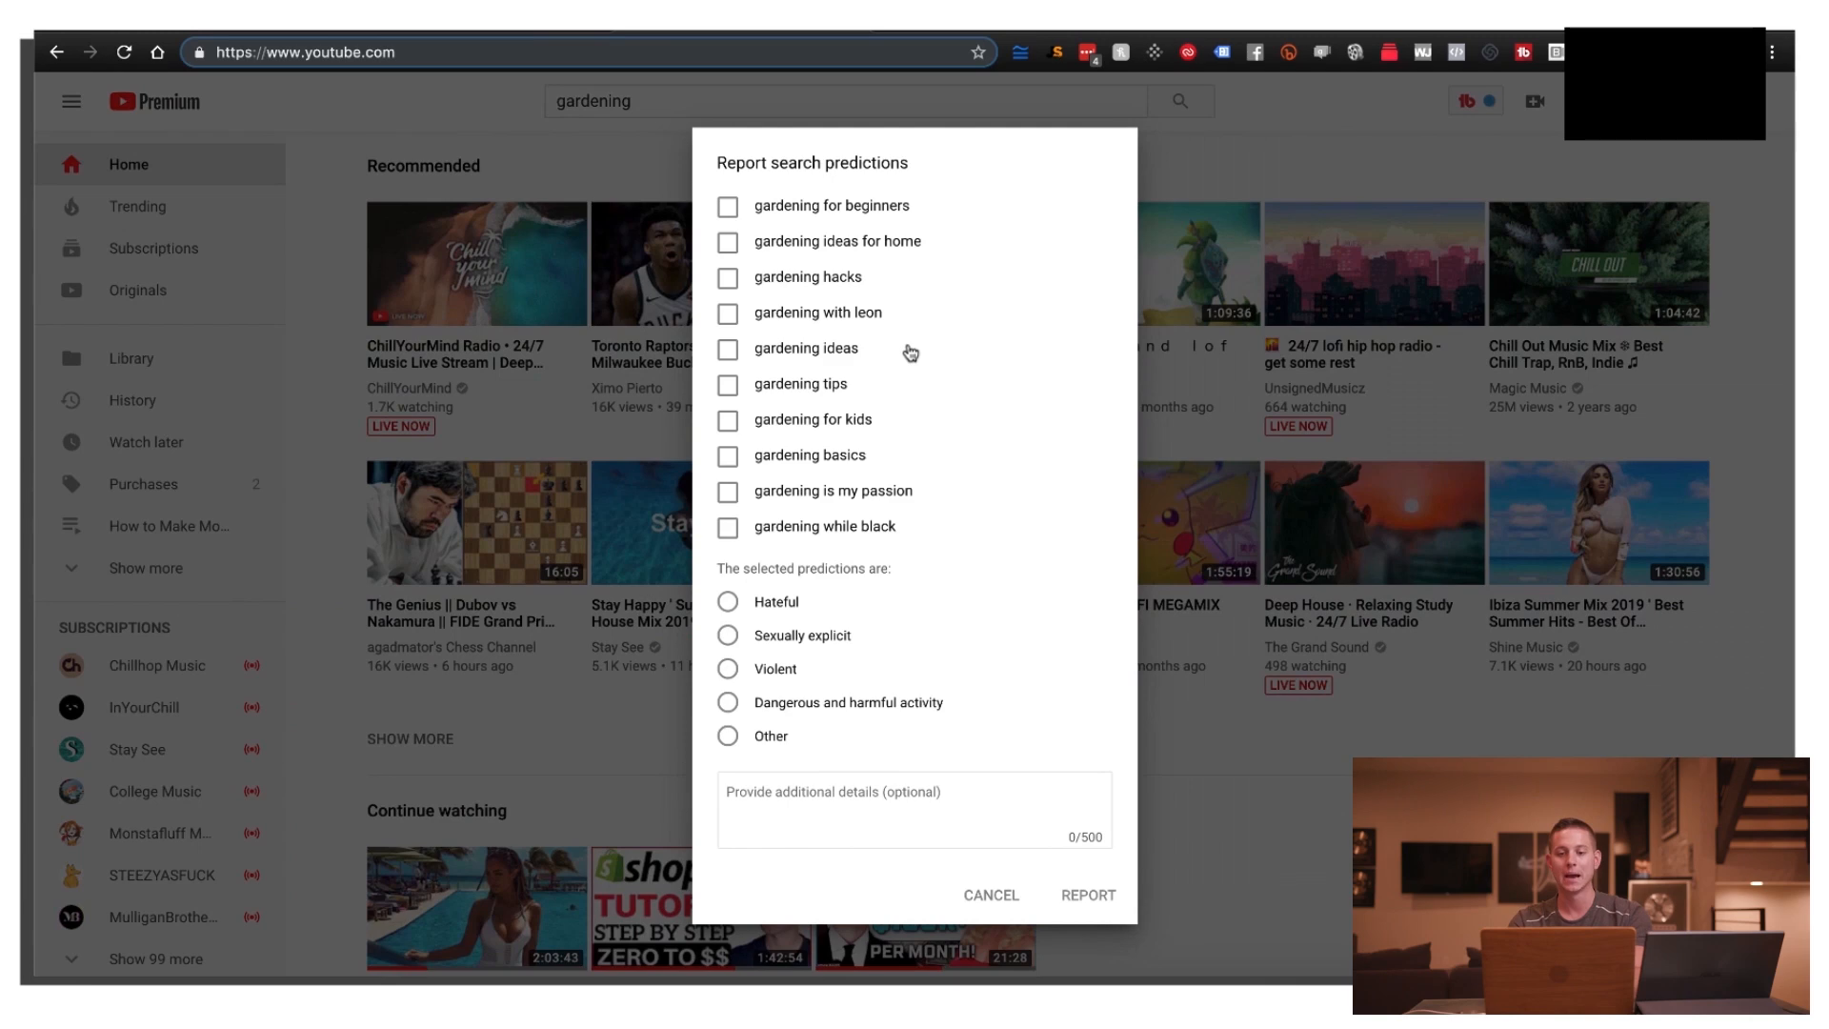
{"action": "left_click_drag", "start_coordinate": [909, 543], "coordinate": [761, 211]}
{"action": "left_click", "coordinate": [476, 32]}
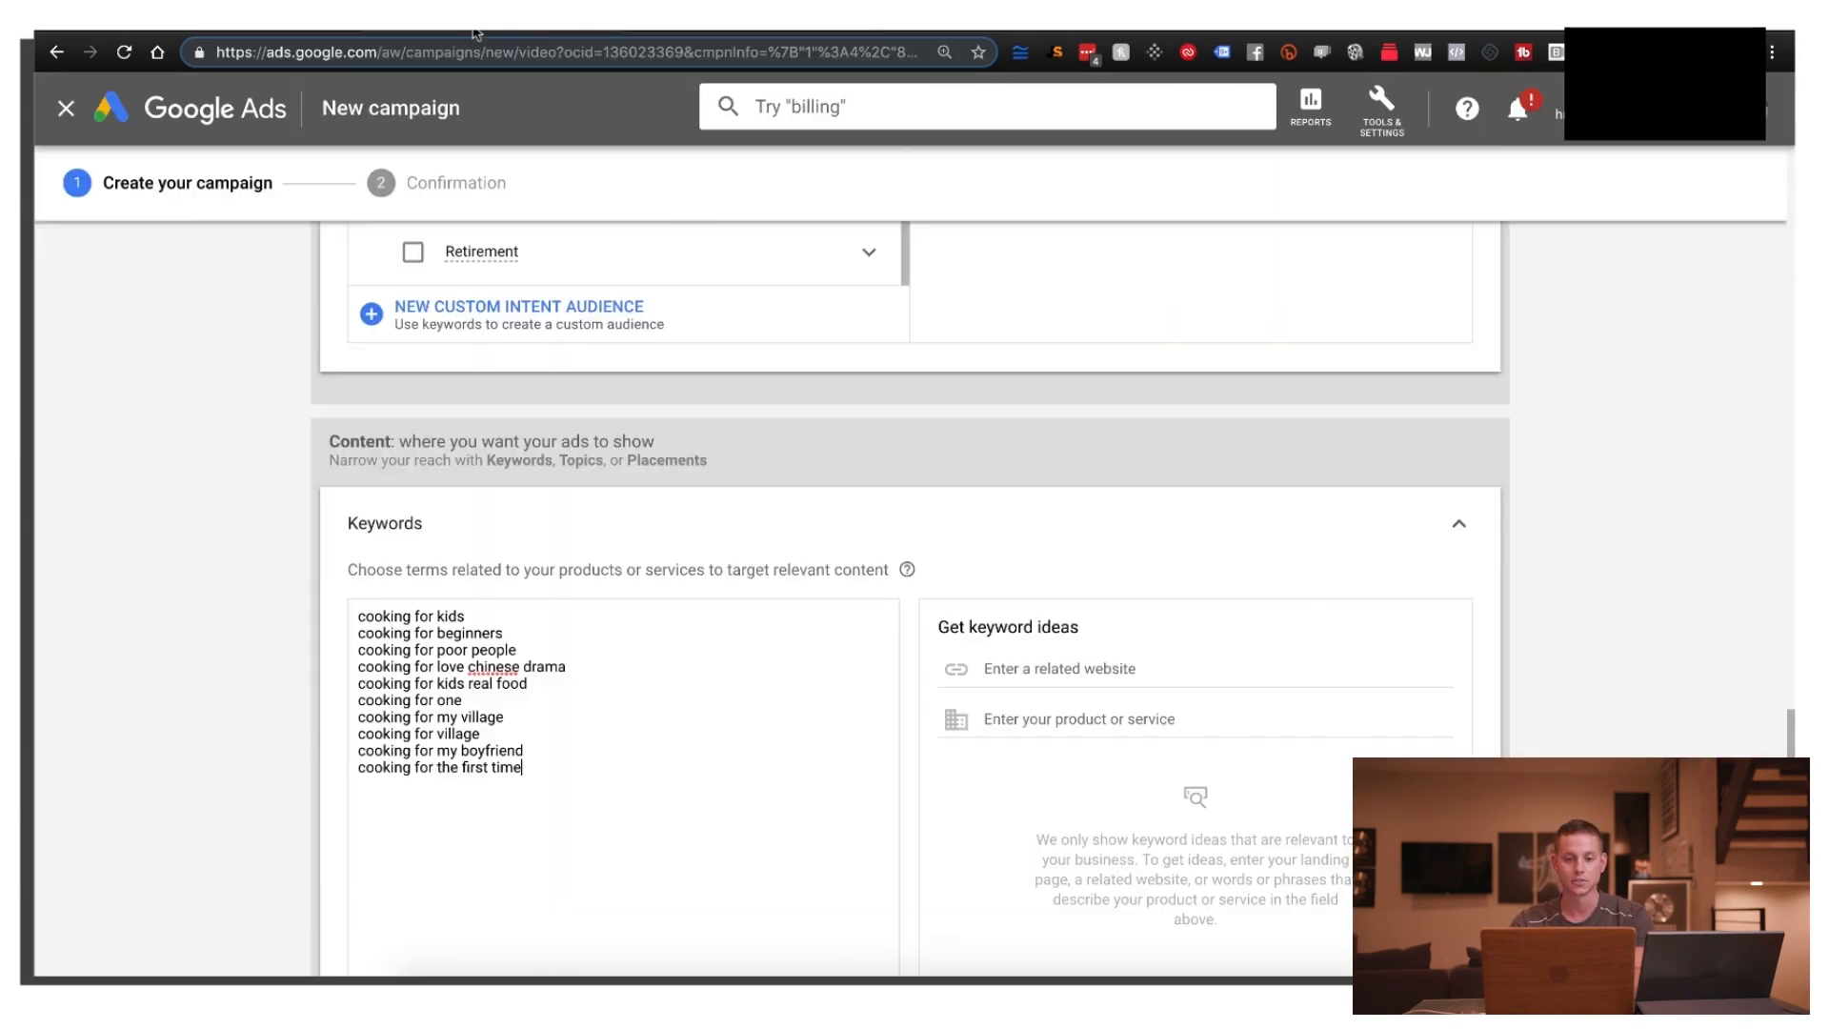
{"action": "left_click", "coordinate": [587, 662]}
{"action": "key", "text": "super+a"}
{"action": "key", "text": "BackSpace"}
{"action": "type", "text": "gardening for beginners gardening ideas for home gardening hacks gardening with leon gardening ideas gardening tips gardening for kids gardening basics gardening is my passion gardening while black"}
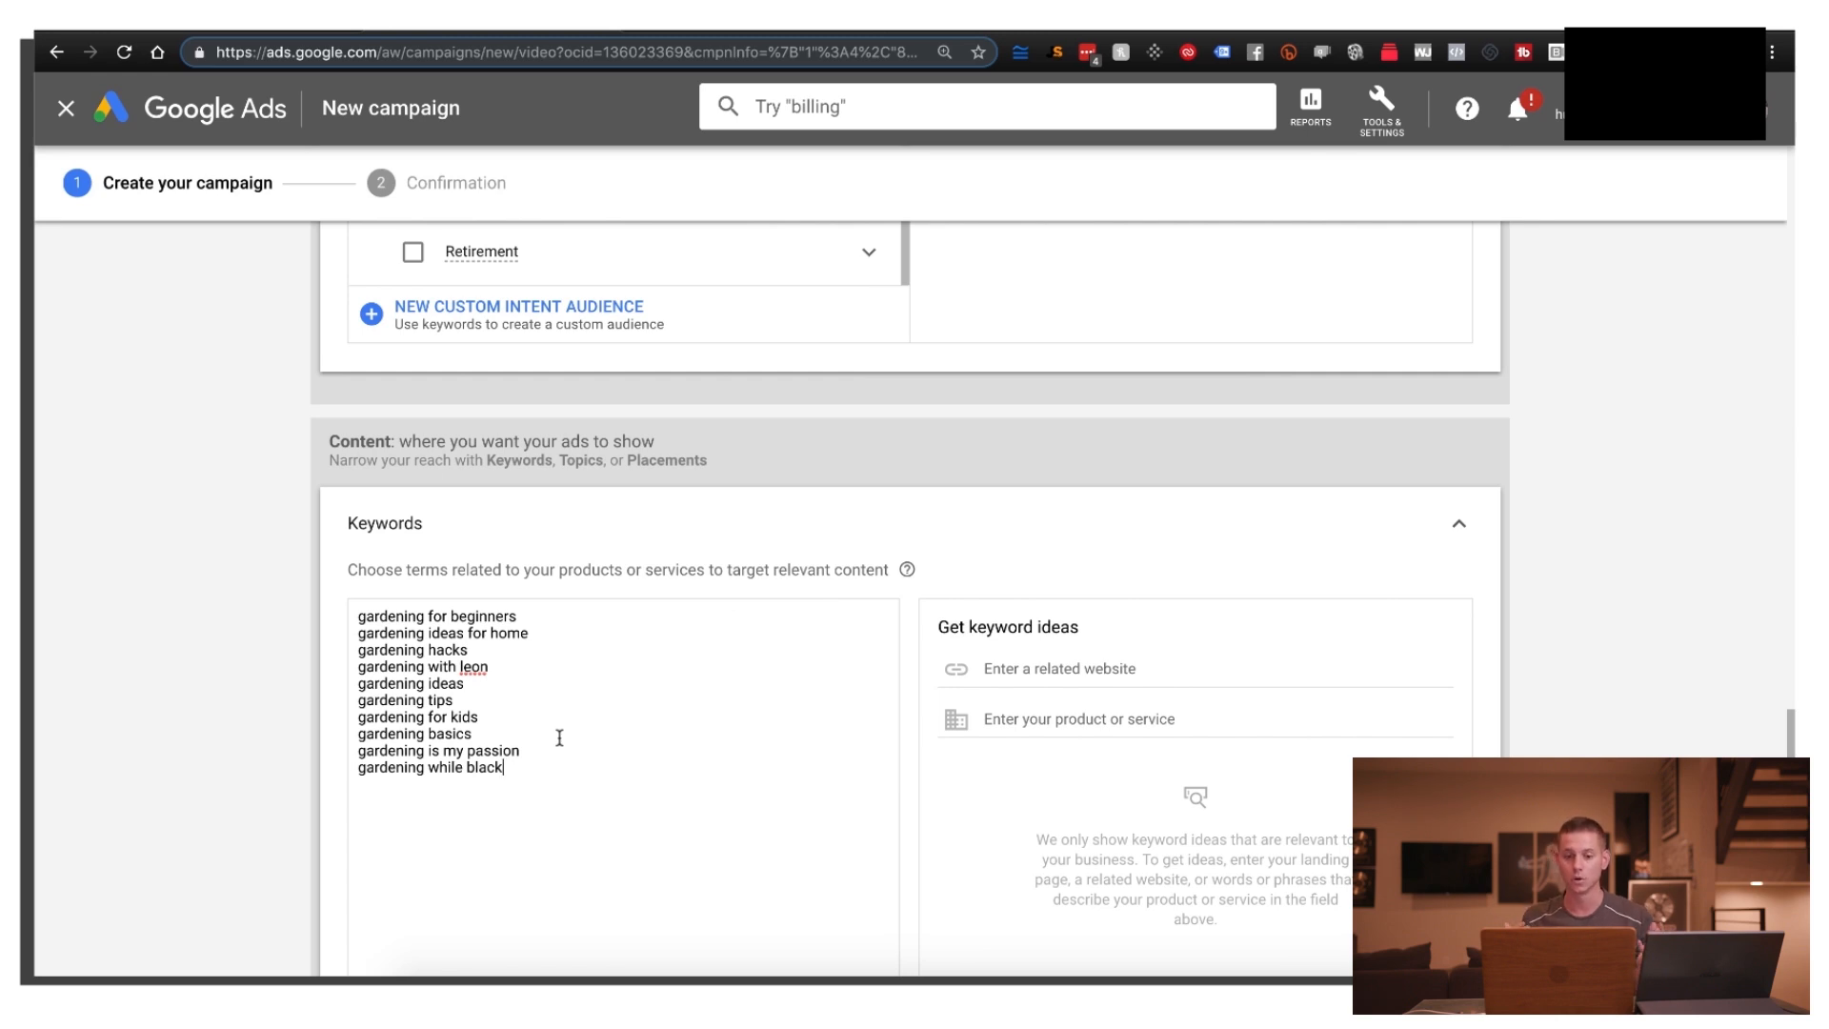
- Delete all the gardening keywords from the campaign's keyword list
{"action": "scroll", "coordinate": [559, 738], "scroll_direction": "up", "scroll_amount": 2}
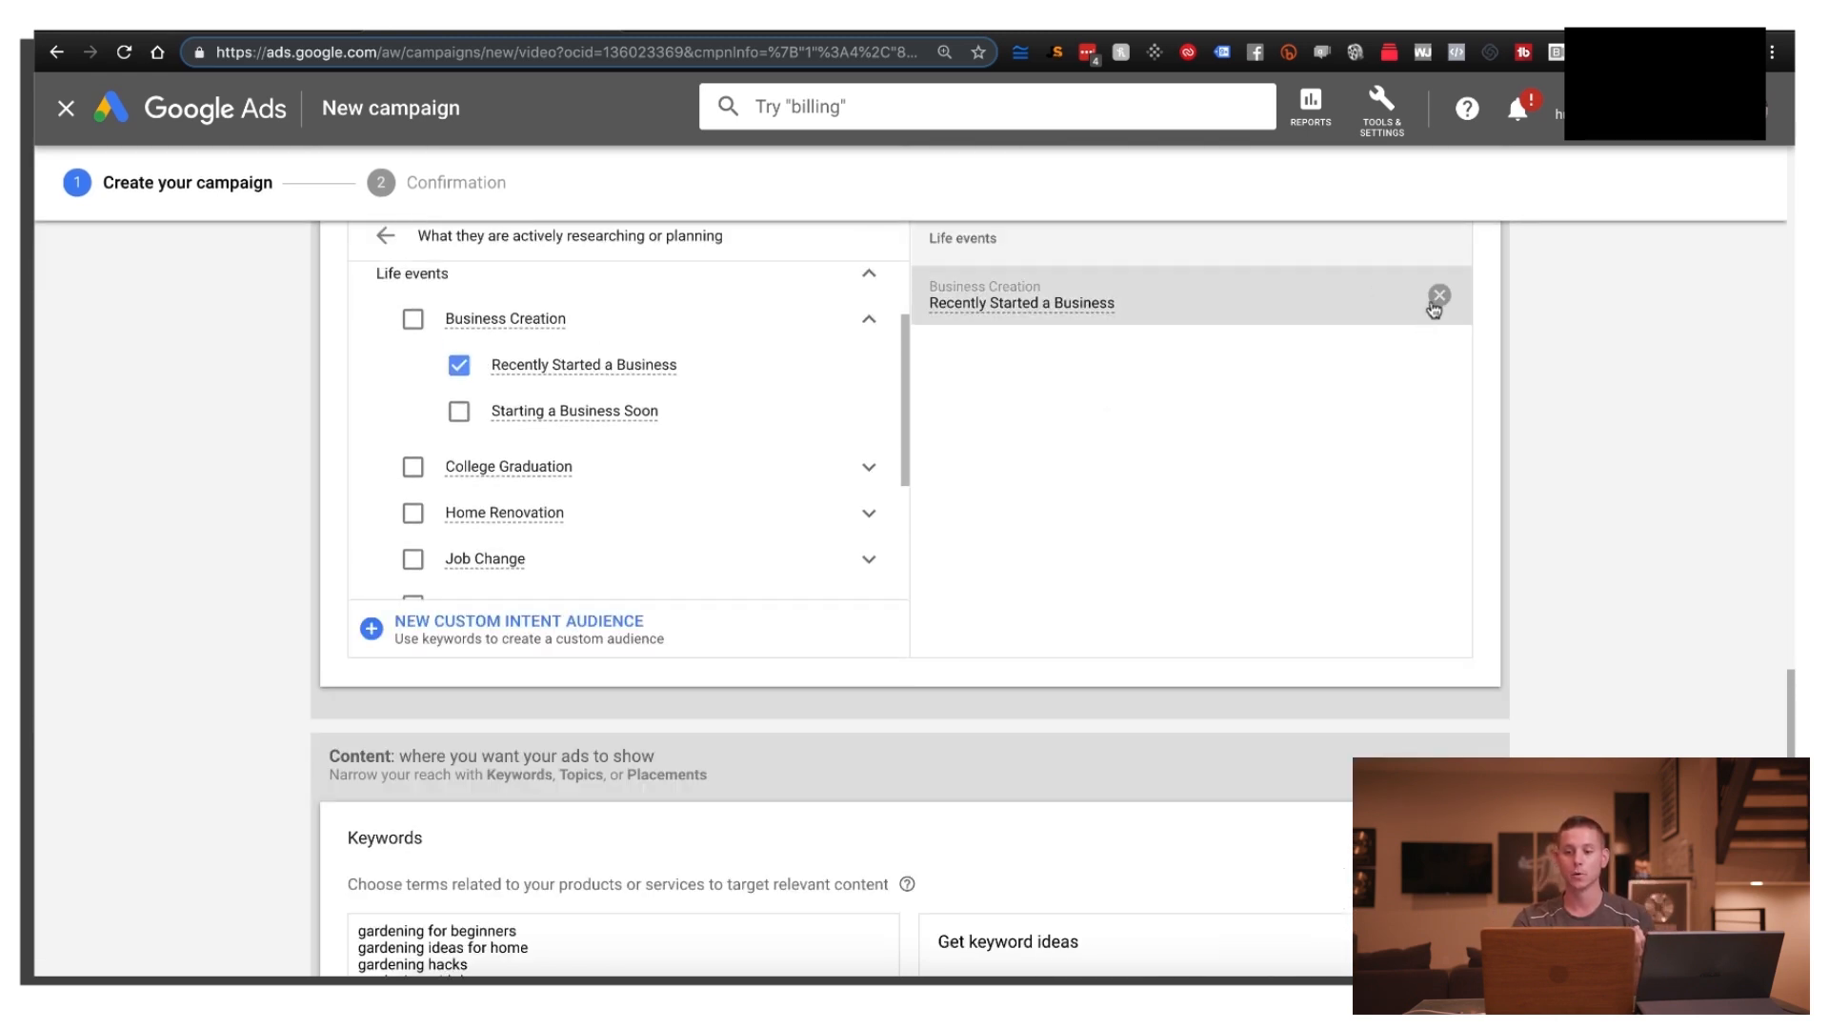
{"action": "scroll", "coordinate": [922, 592], "scroll_direction": "down", "scroll_amount": 5}
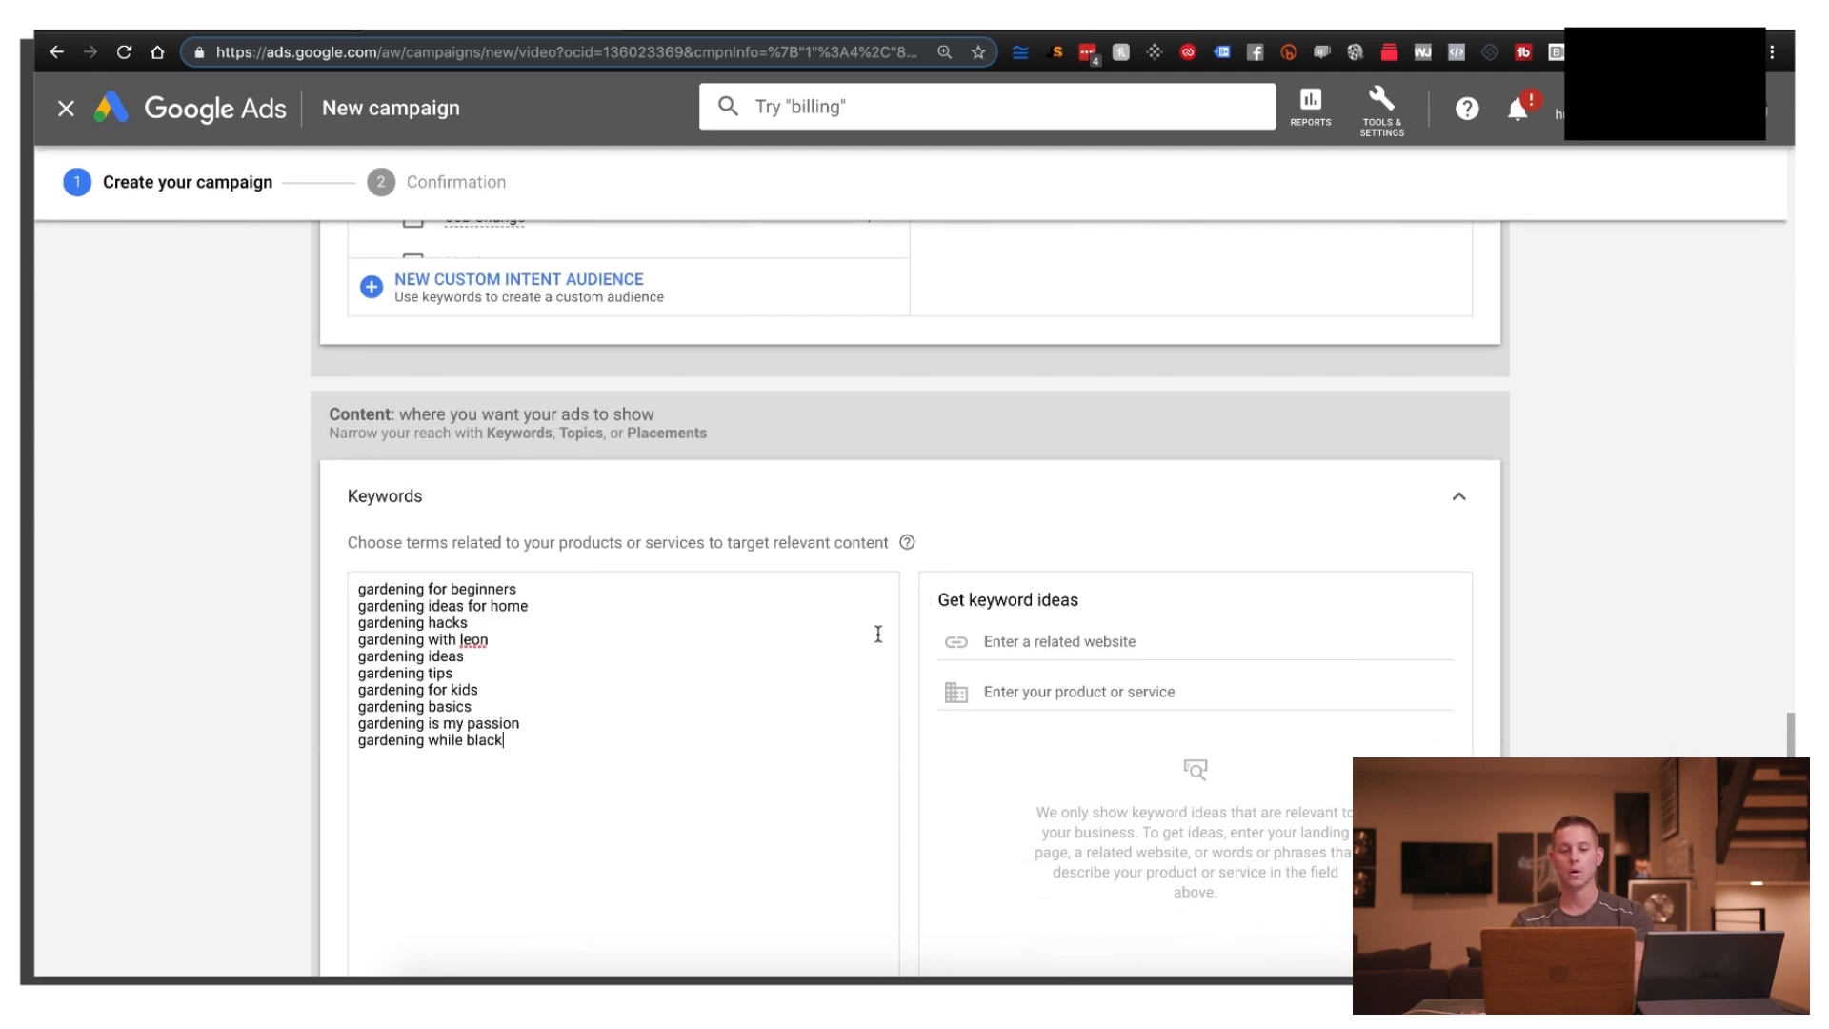
{"action": "key", "text": "super+a"}
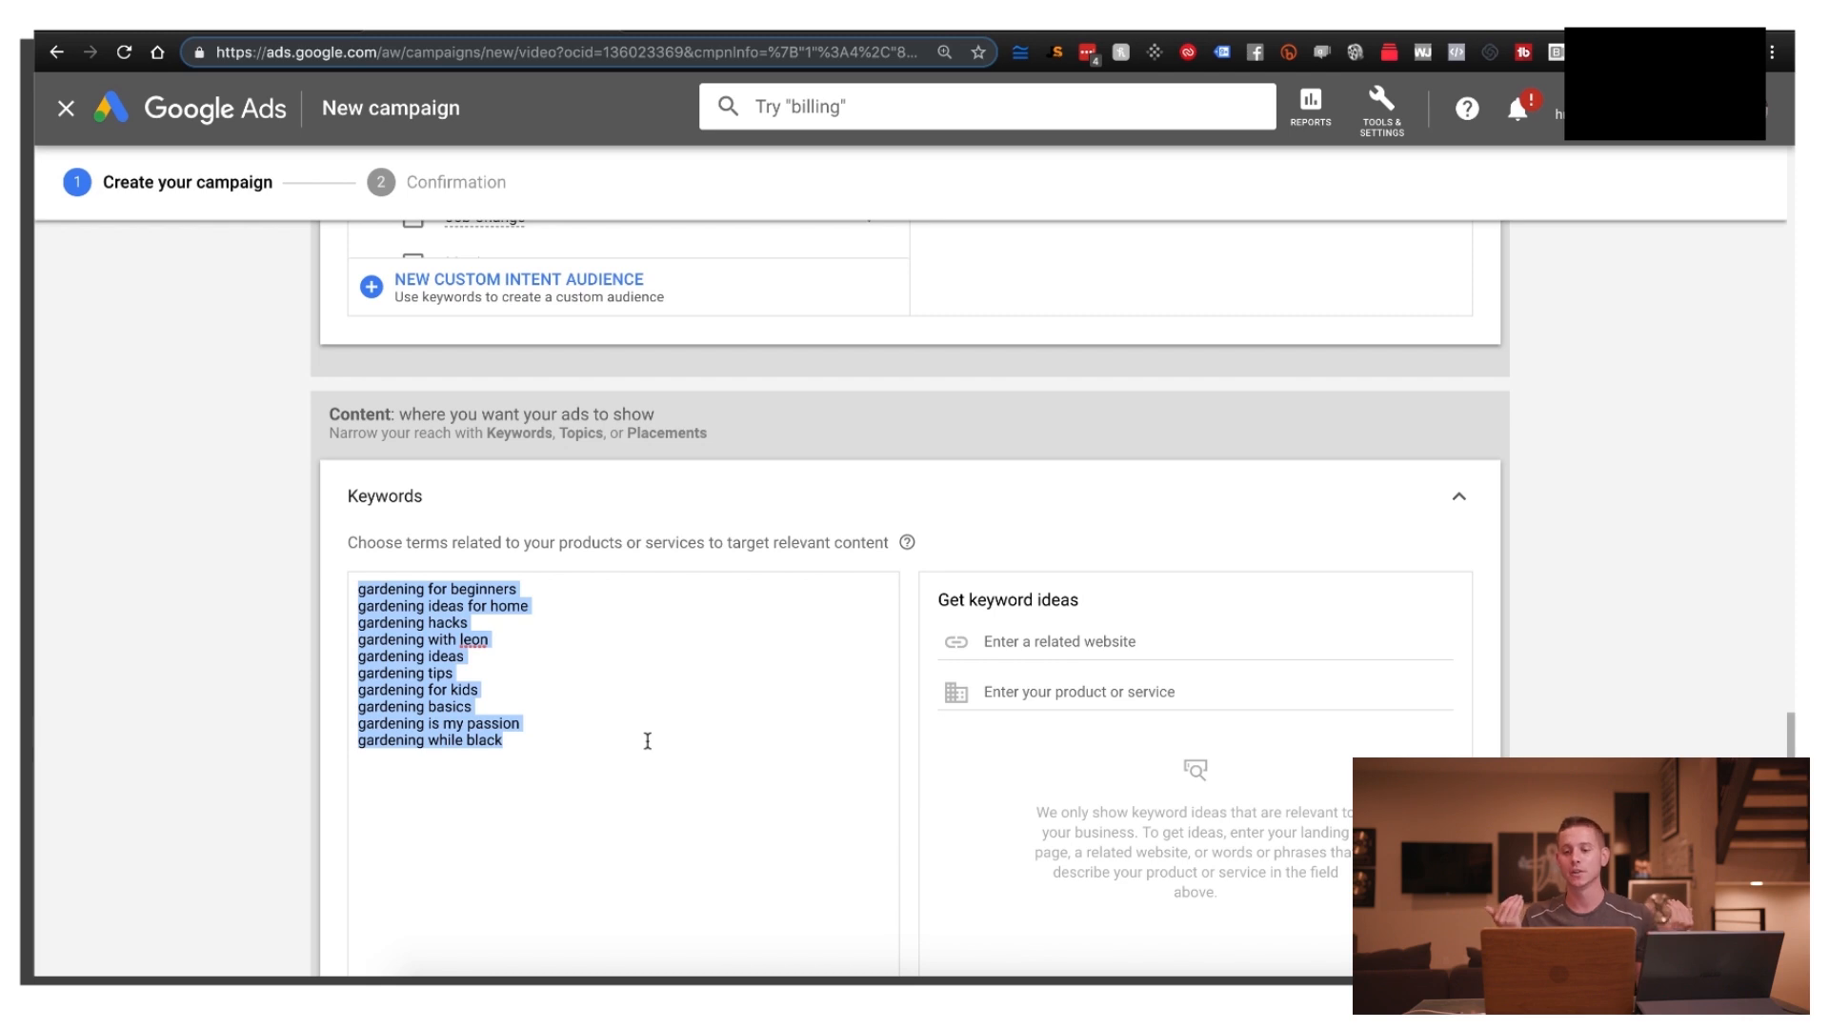
{"action": "key", "text": "BackSpace"}
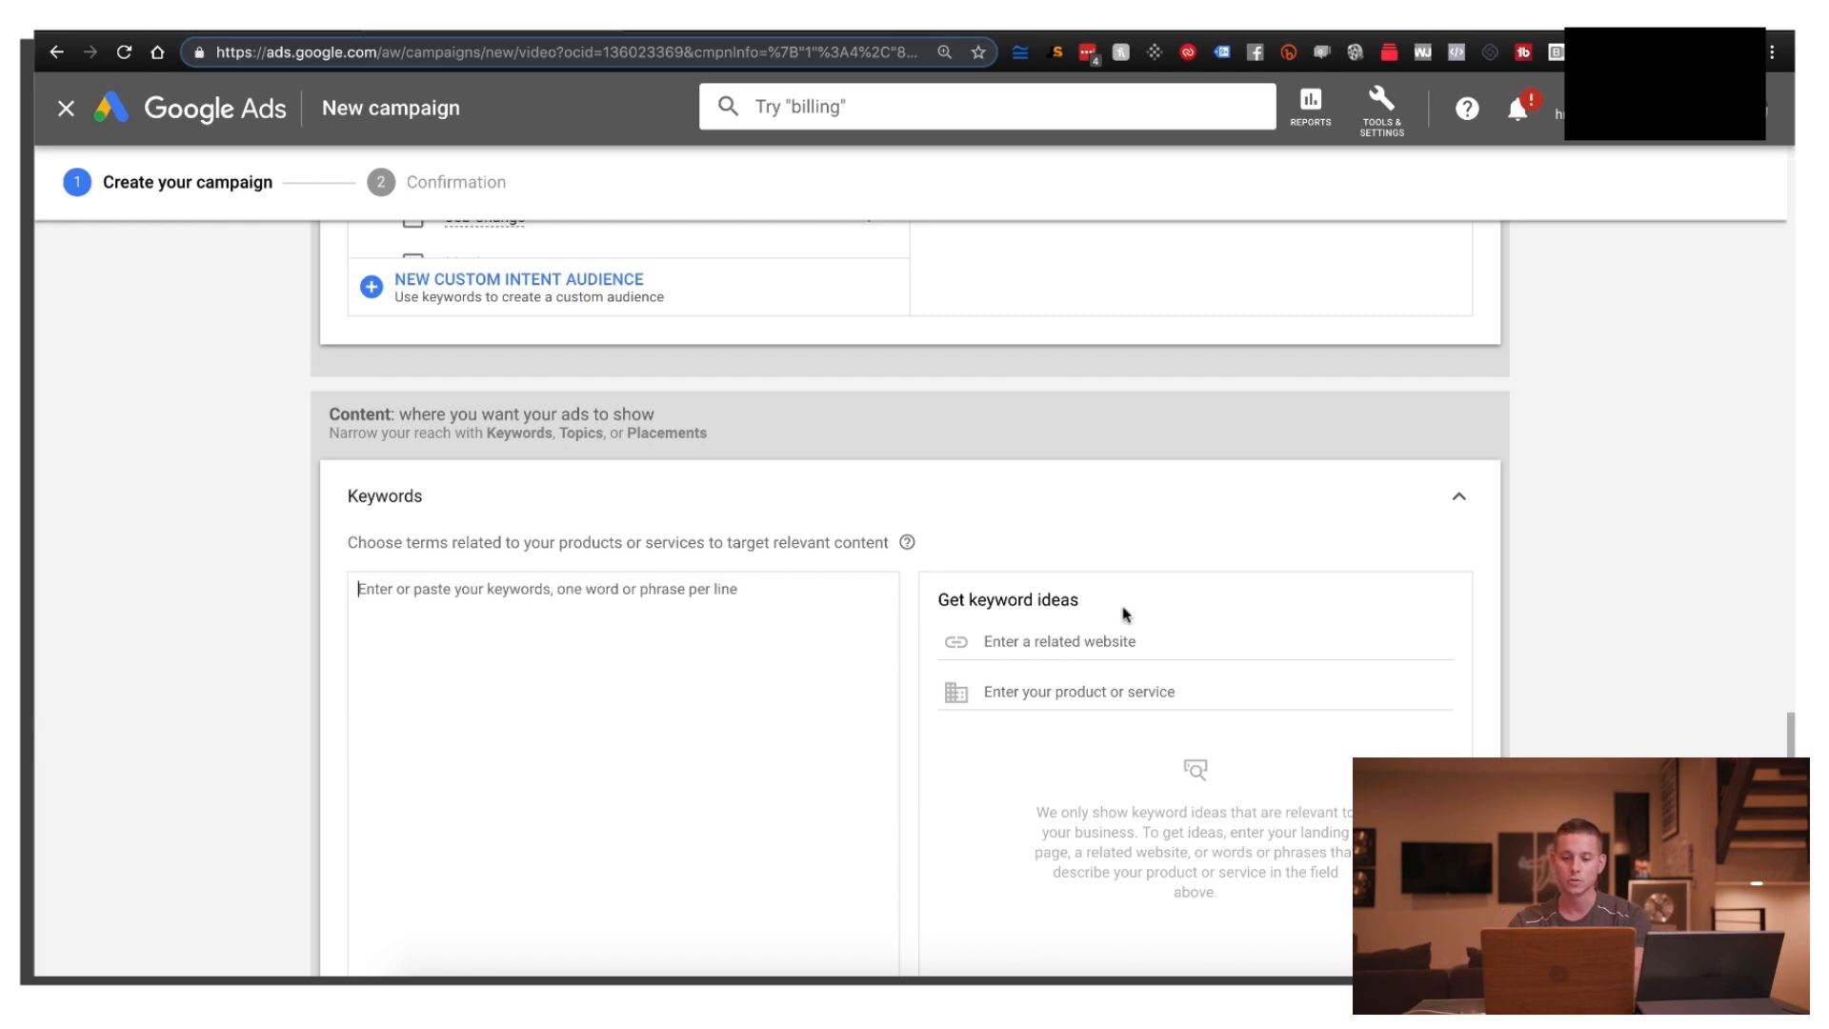
- Search Google for "gardening" and open HGTV's Gardening Ideas, Tips & Techniques page as a related website
{"action": "left_click", "coordinate": [1189, 636]}
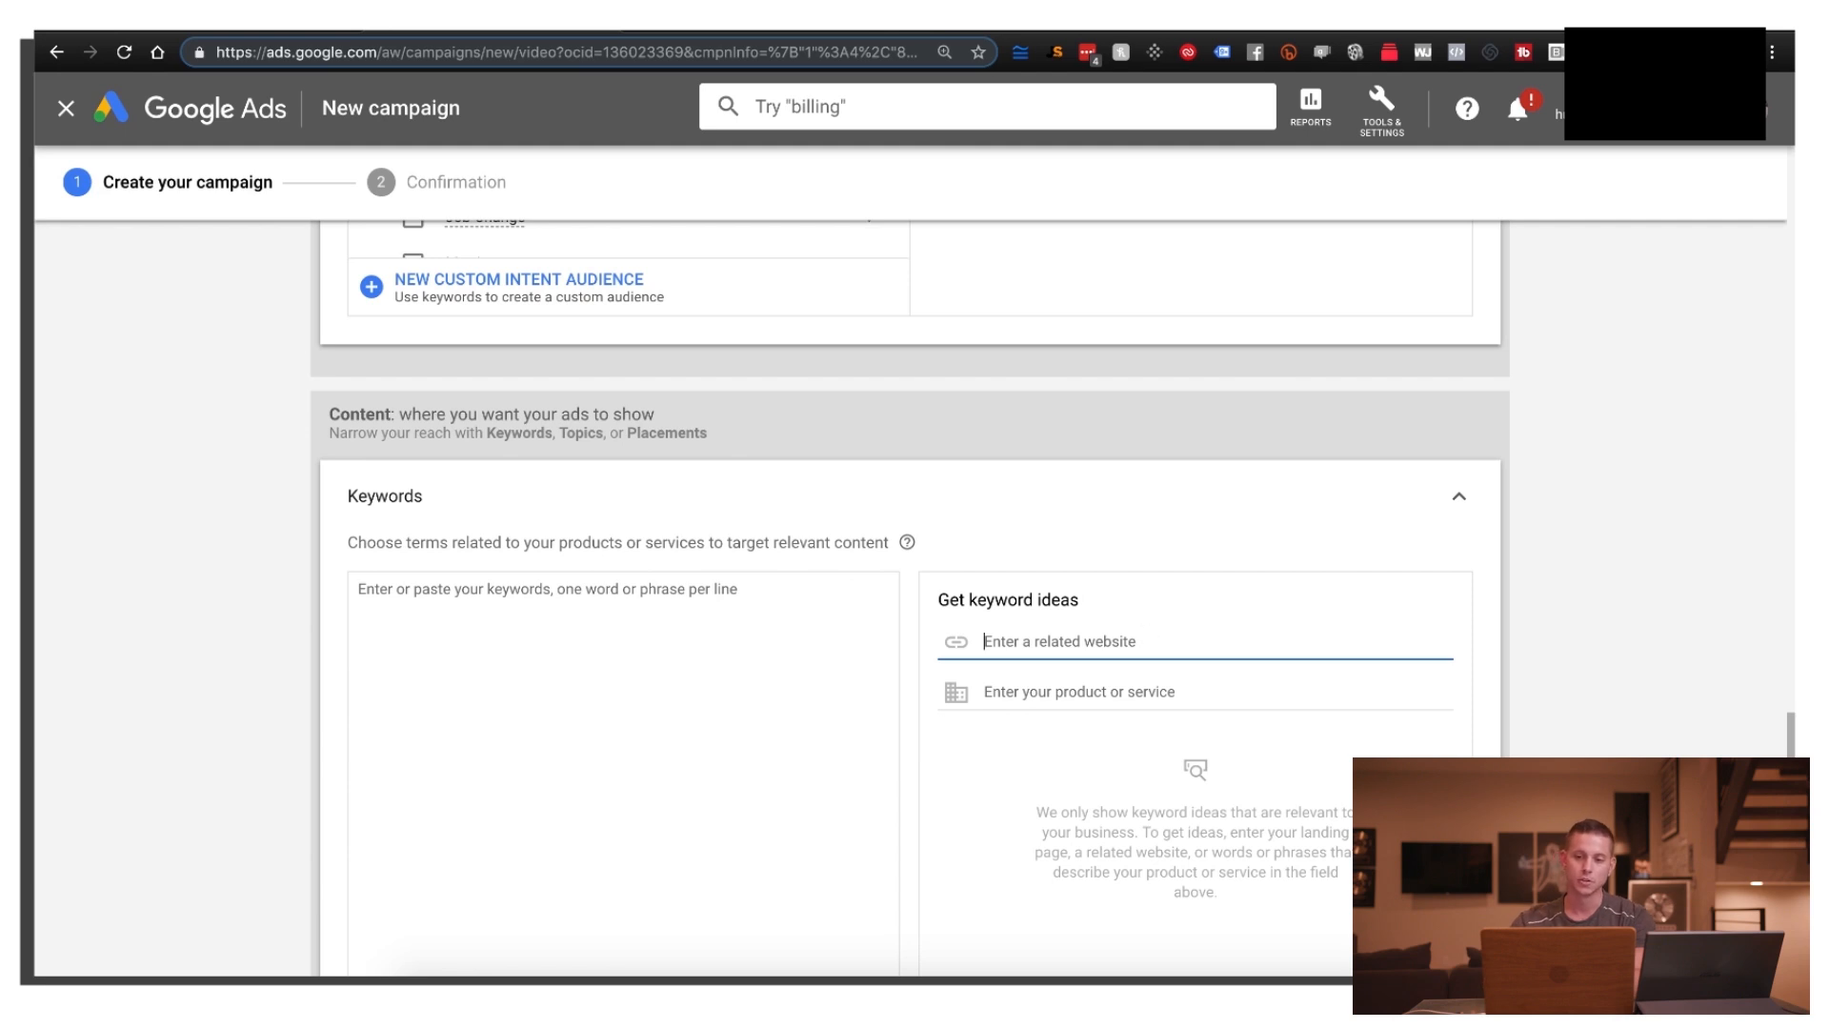
{"action": "key", "text": "super+t"}
{"action": "type", "text": "gardening"}
{"action": "key", "text": "Return"}
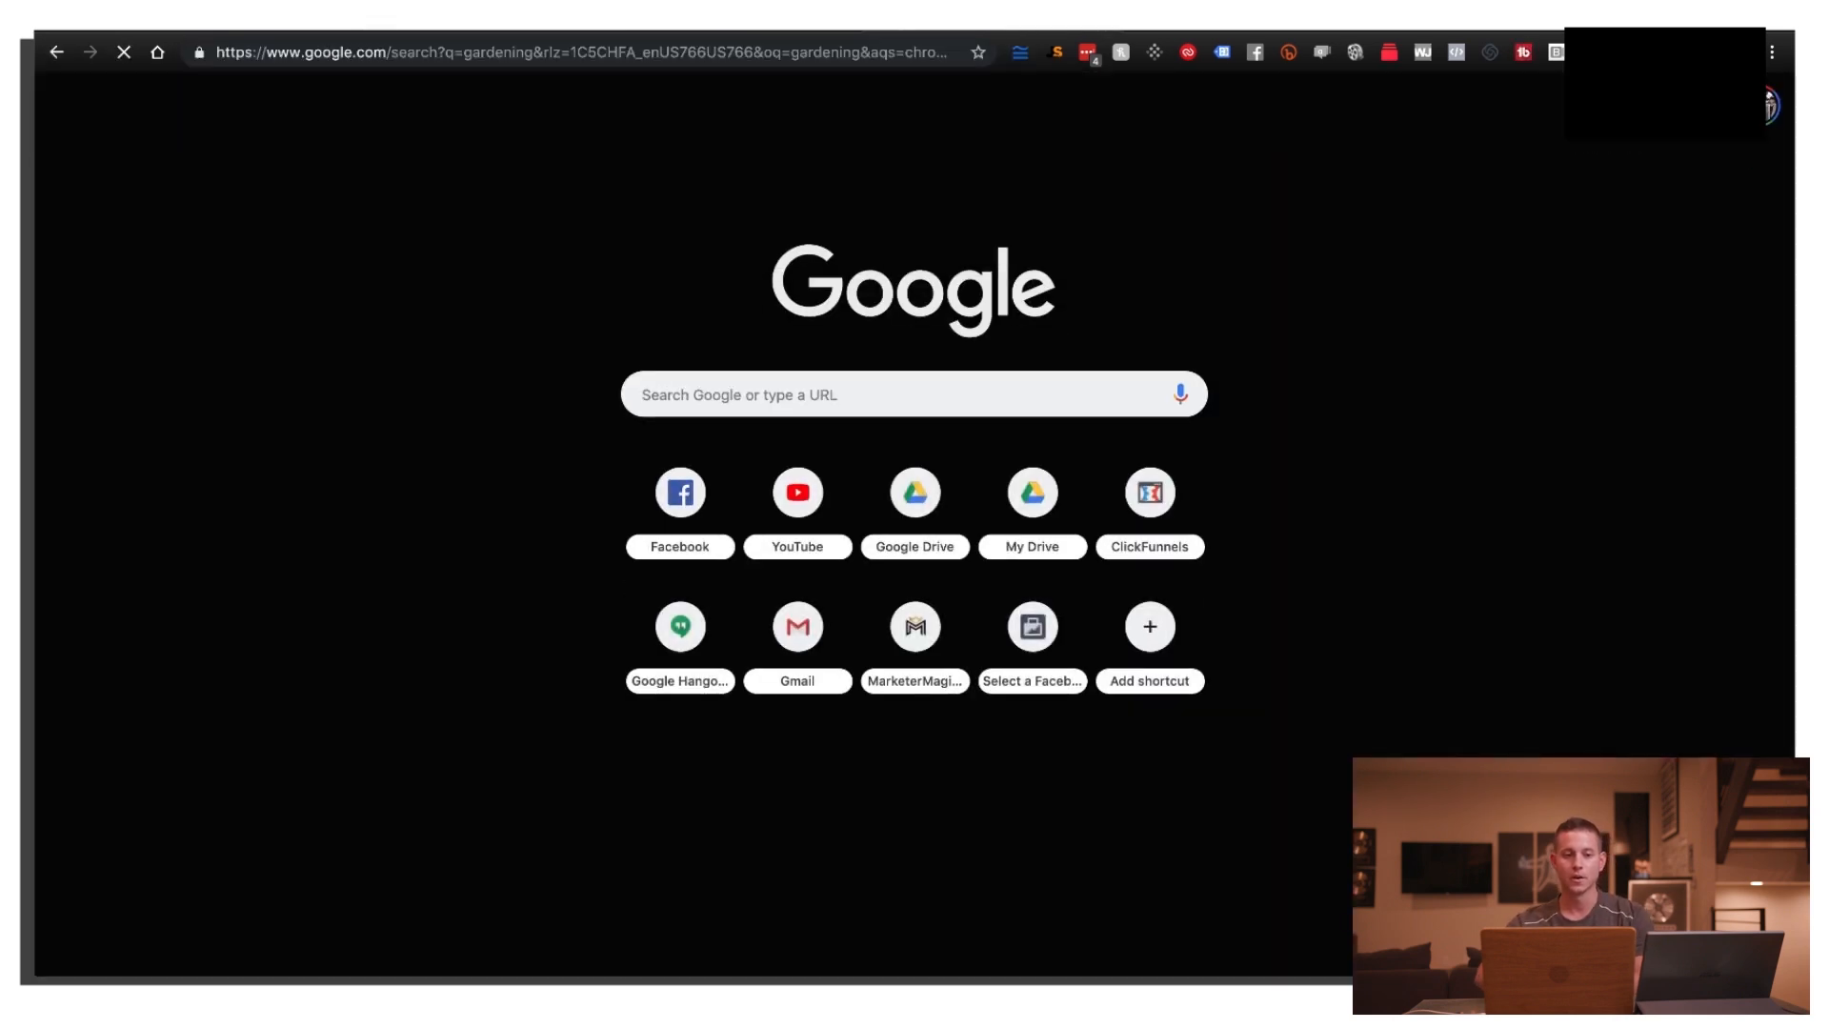
{"action": "scroll", "coordinate": [332, 331], "scroll_direction": "down", "scroll_amount": 2}
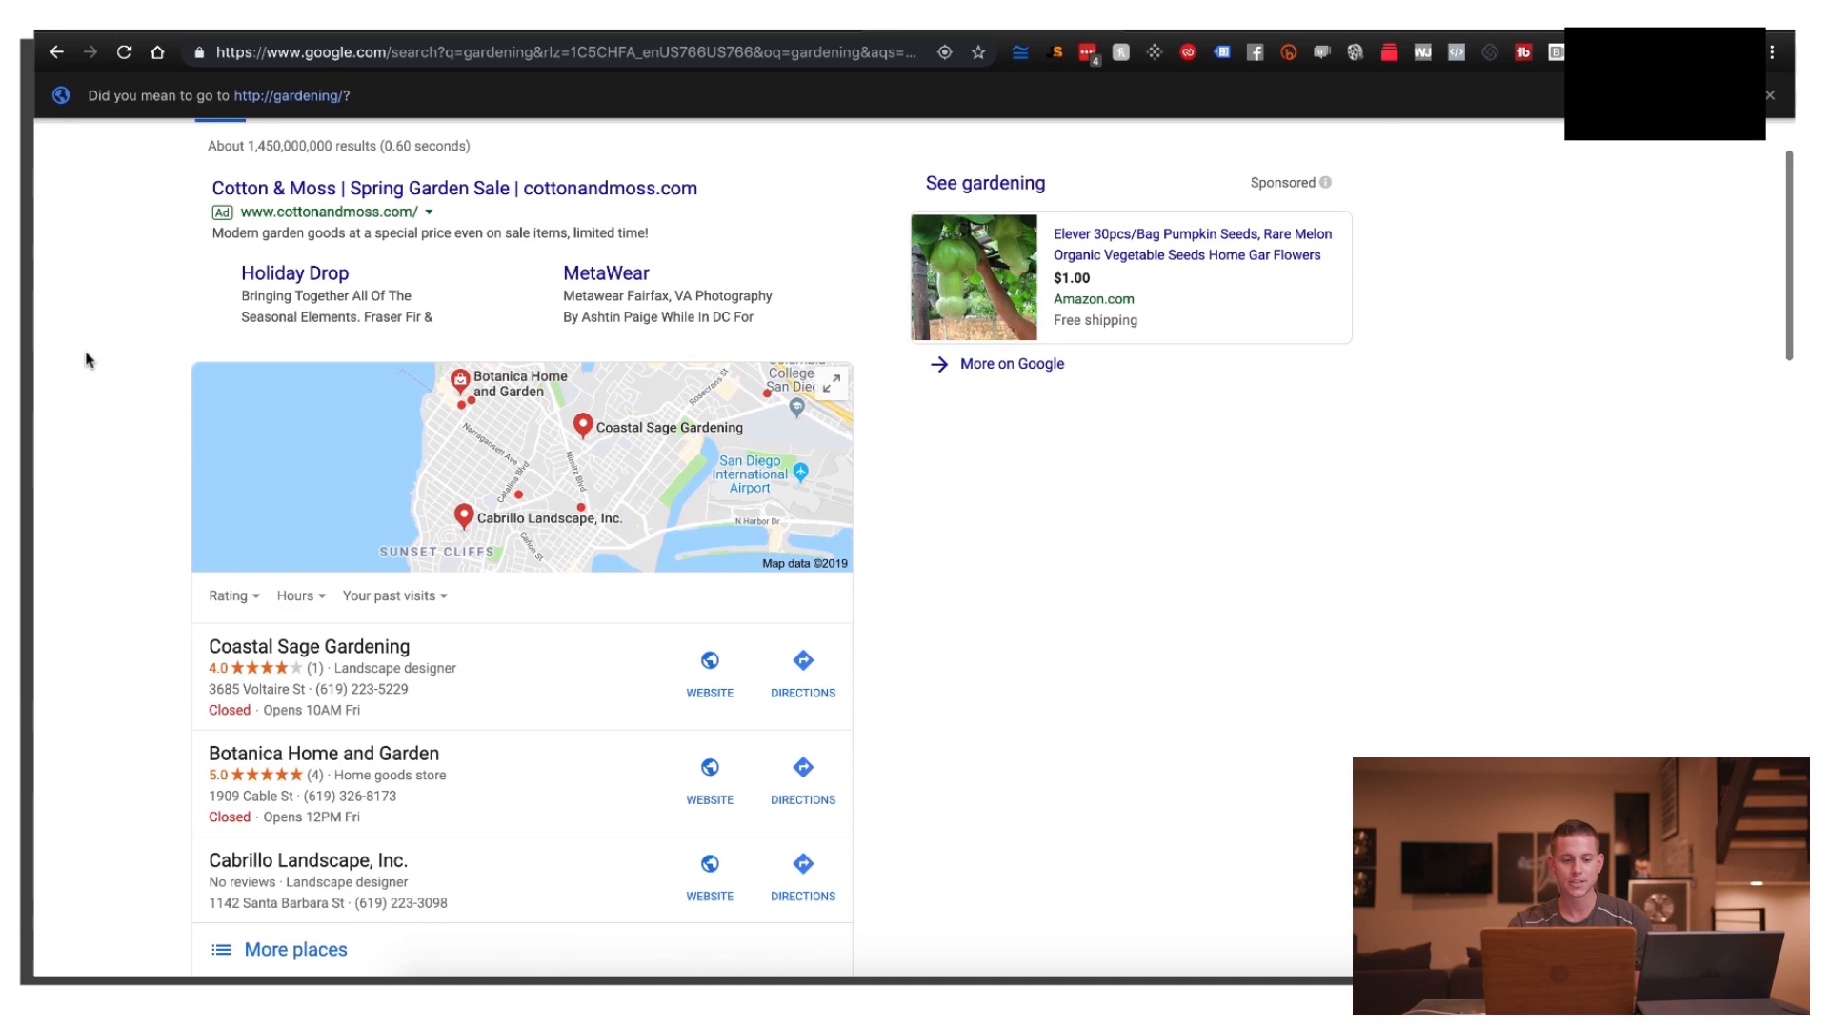
{"action": "scroll", "coordinate": [86, 355], "scroll_direction": "down", "scroll_amount": 6}
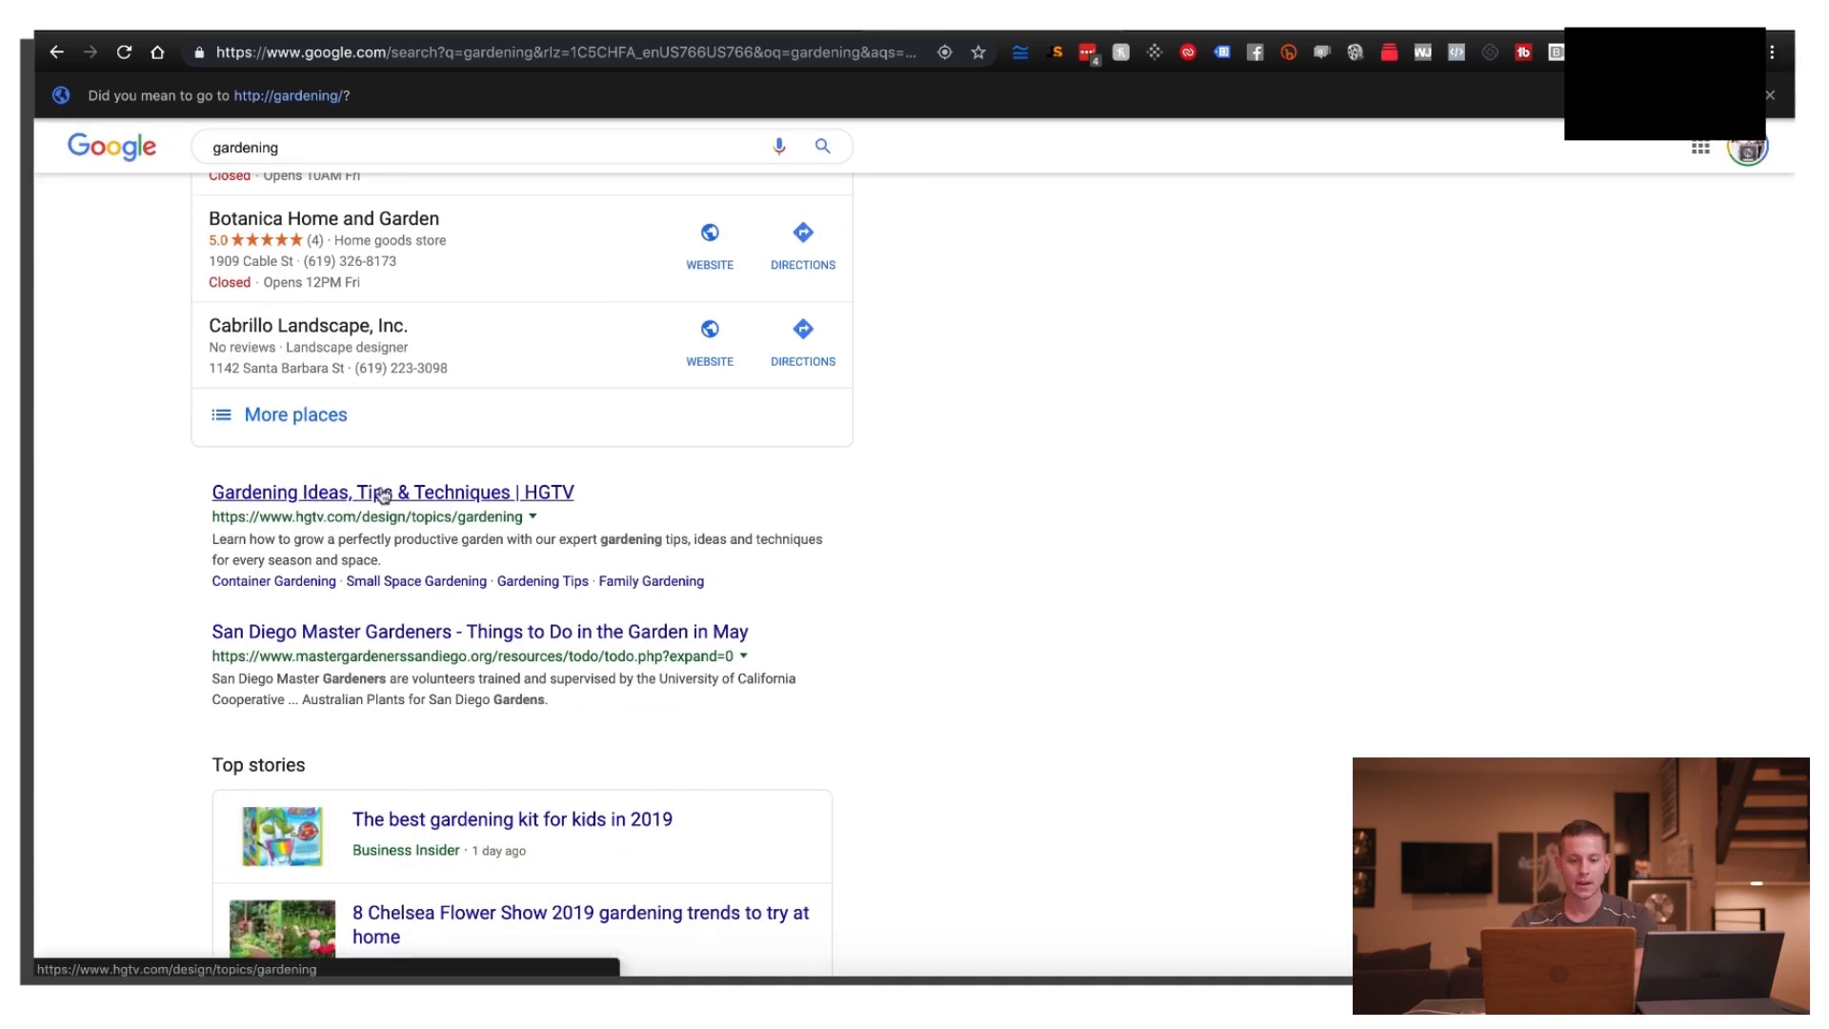
{"action": "left_click", "coordinate": [383, 494]}
- Copy the HGTV gardening page's address into the campaign's keyword ideas as the related website
{"action": "left_click", "coordinate": [585, 53]}
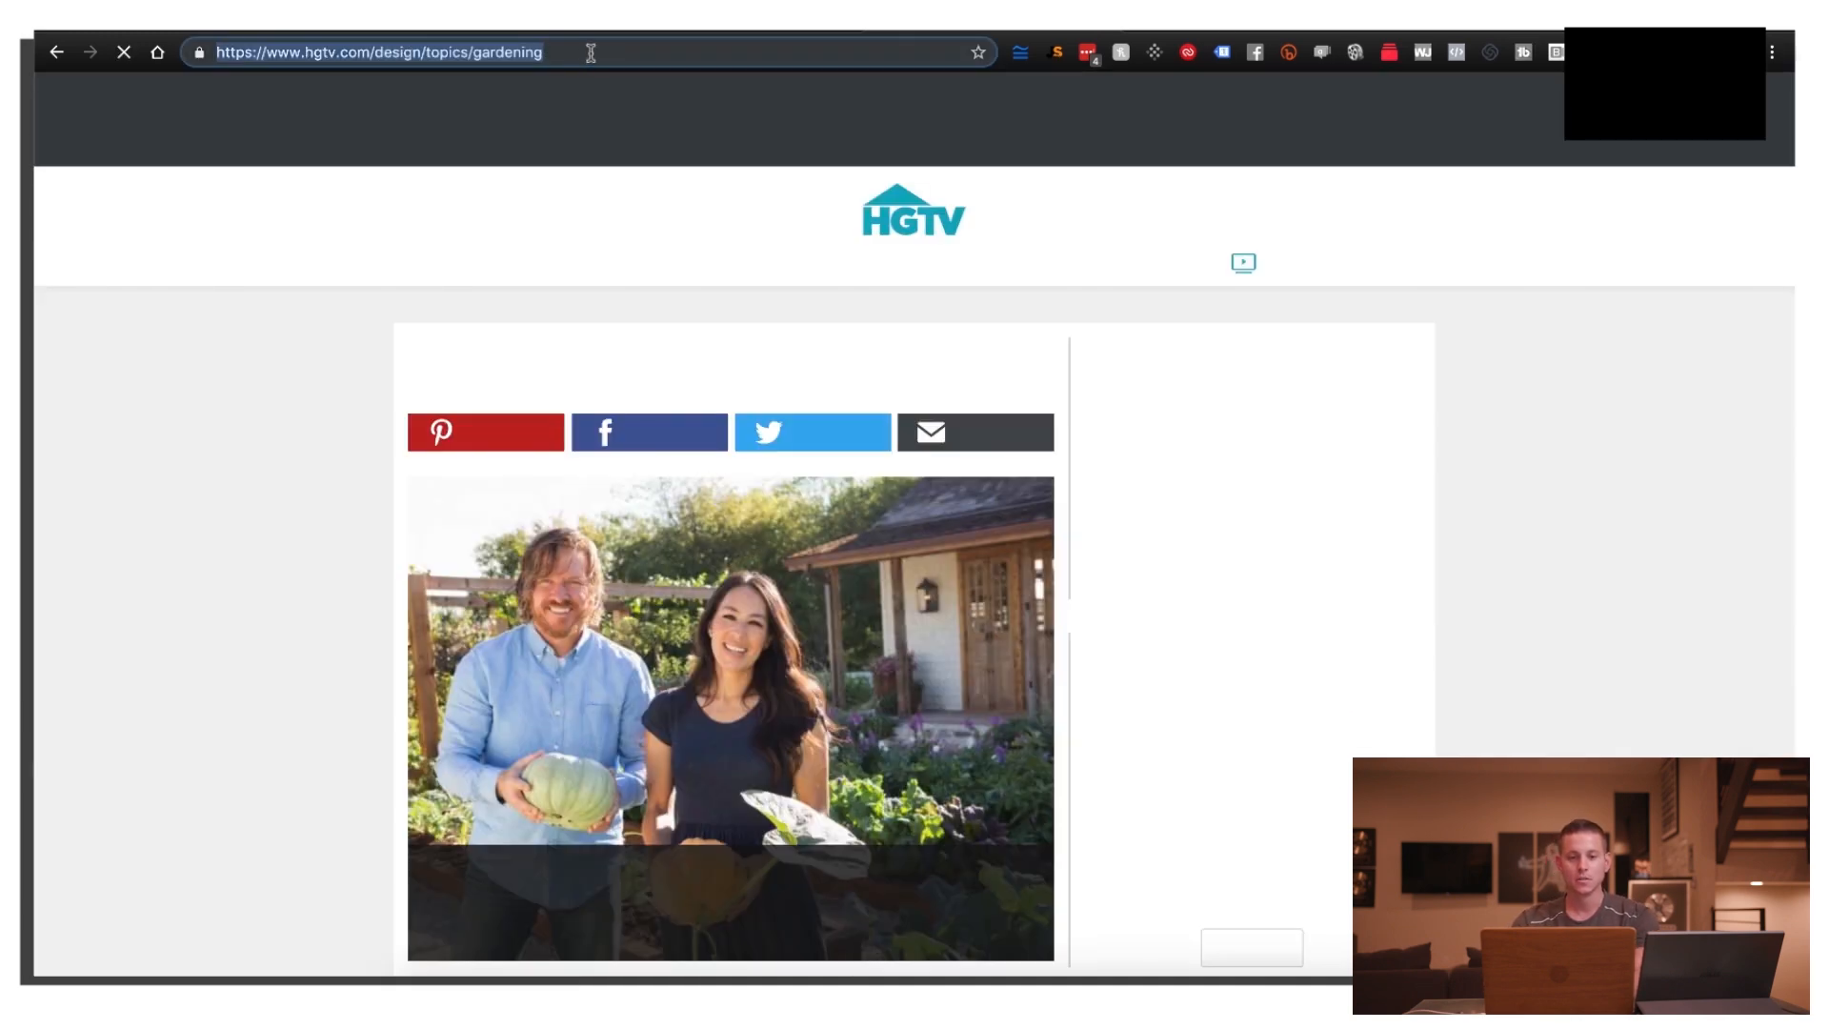
{"action": "key", "text": "super+c"}
{"action": "key", "text": "ctrl+shift+Tab"}
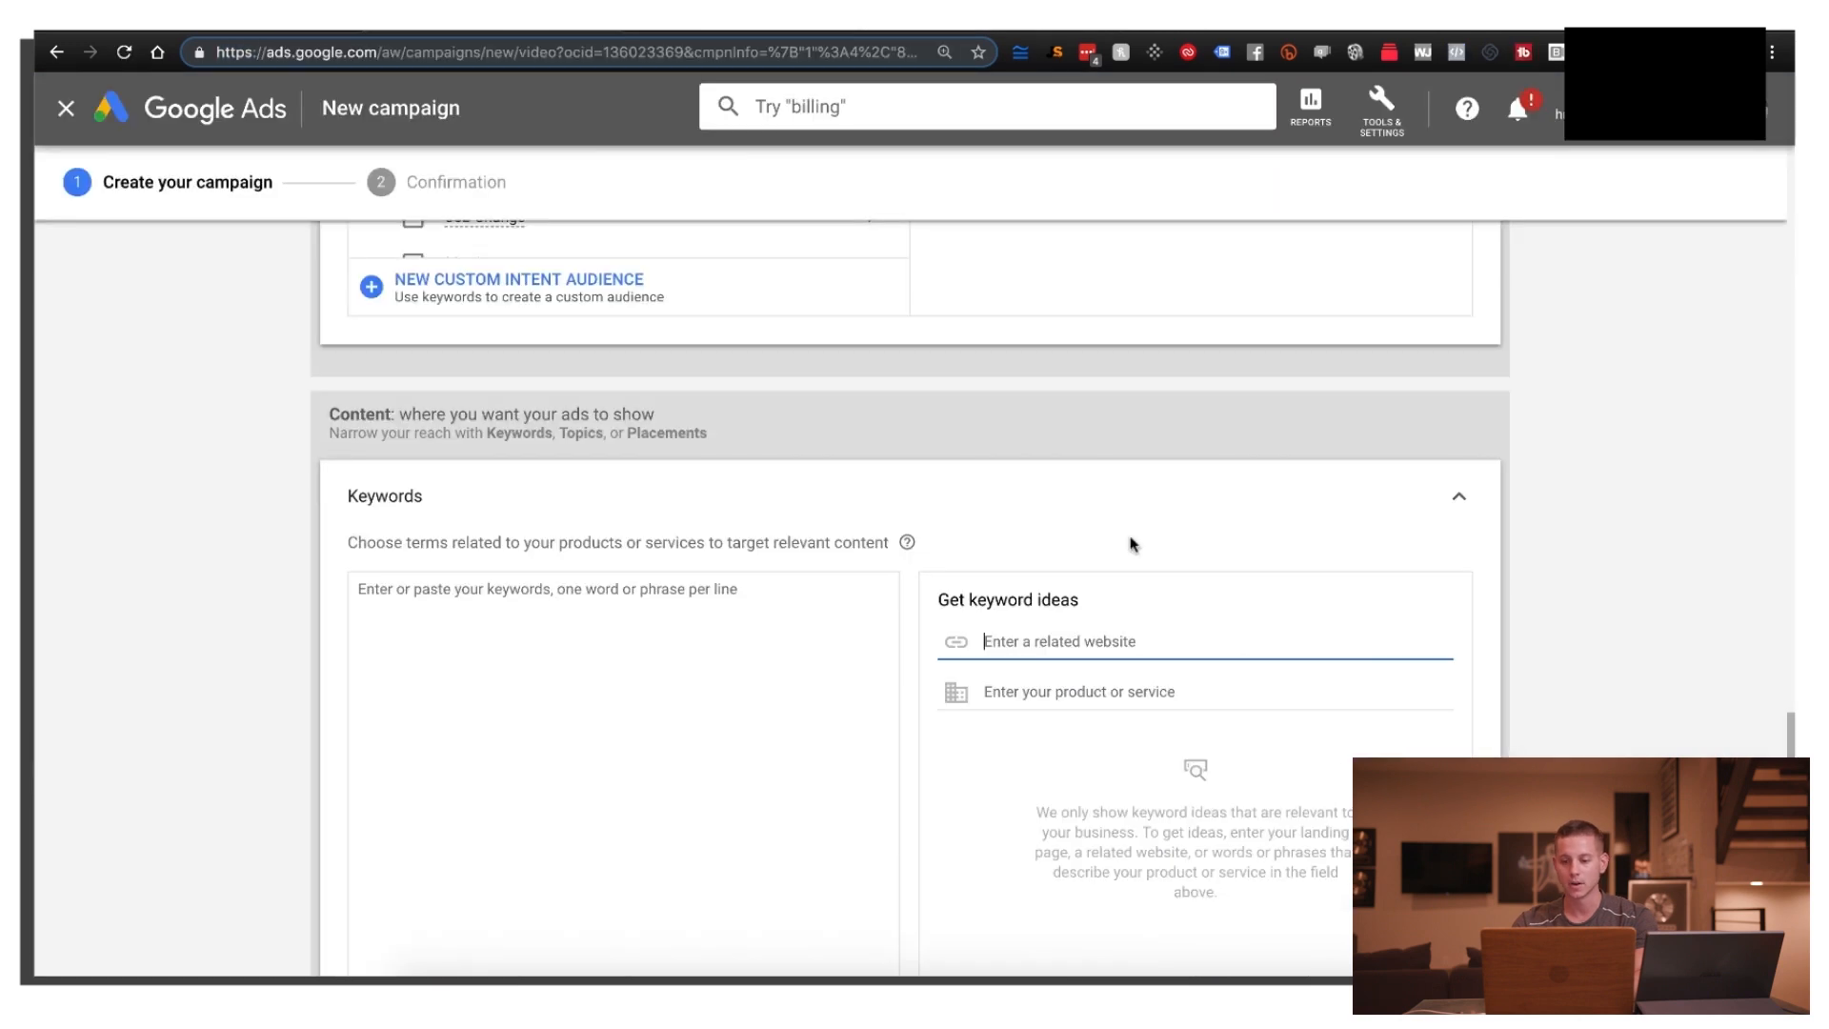
{"action": "key", "text": "super+v"}
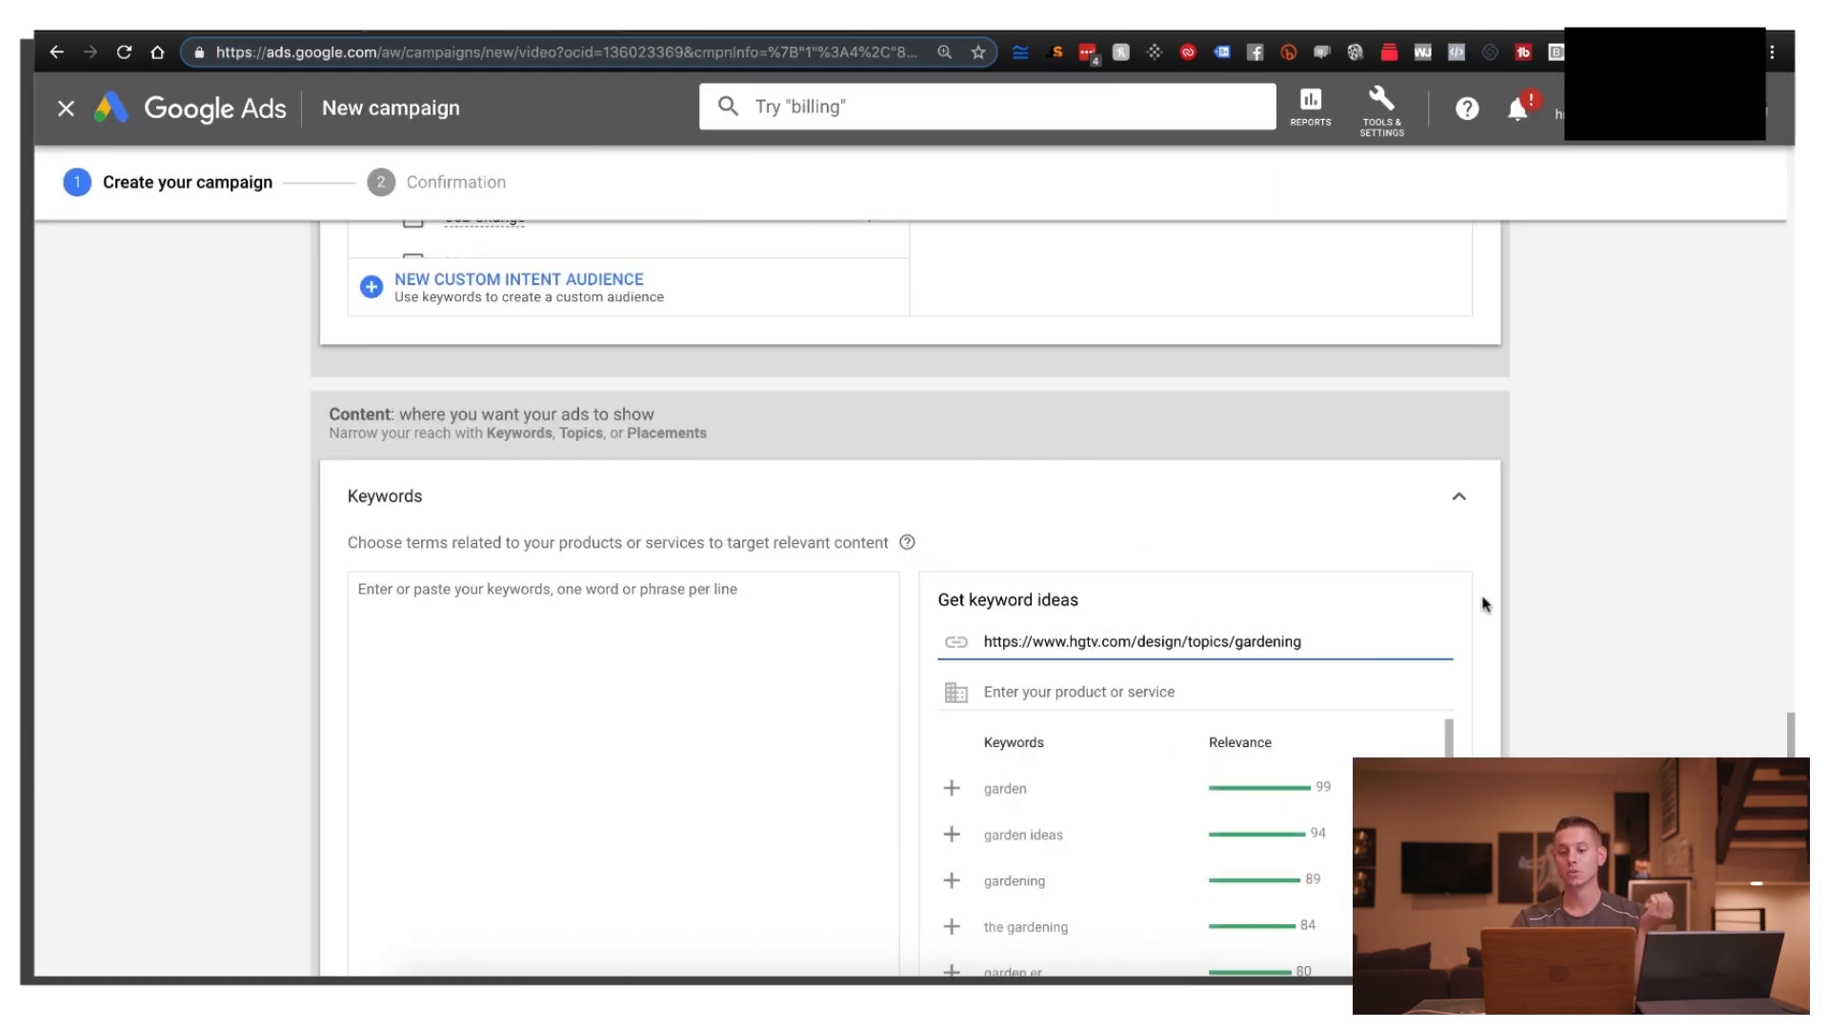
- Review the keyword ideas generated from the HGTV gardening page, and clear the related website address
{"action": "scroll", "coordinate": [807, 678], "scroll_direction": "down", "scroll_amount": 1}
{"action": "scroll", "coordinate": [807, 677], "scroll_direction": "down", "scroll_amount": 3}
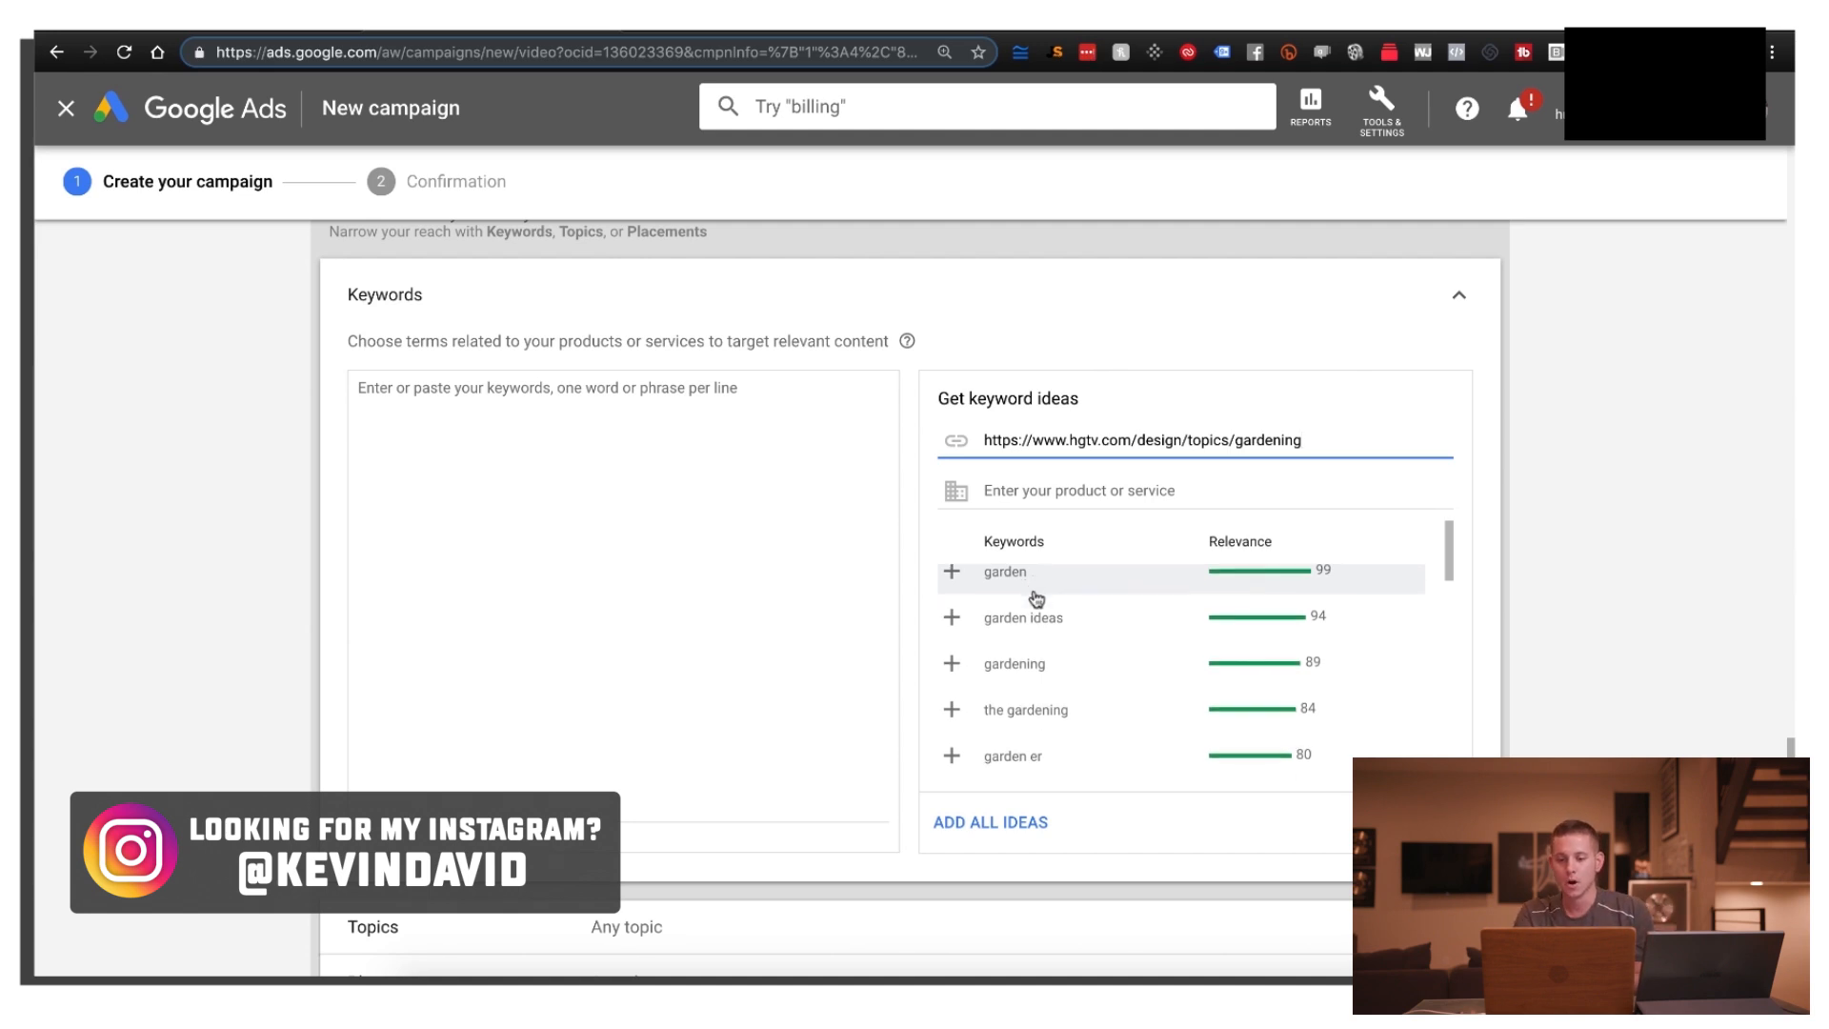
{"action": "scroll", "coordinate": [1041, 598], "scroll_direction": "down", "scroll_amount": 1}
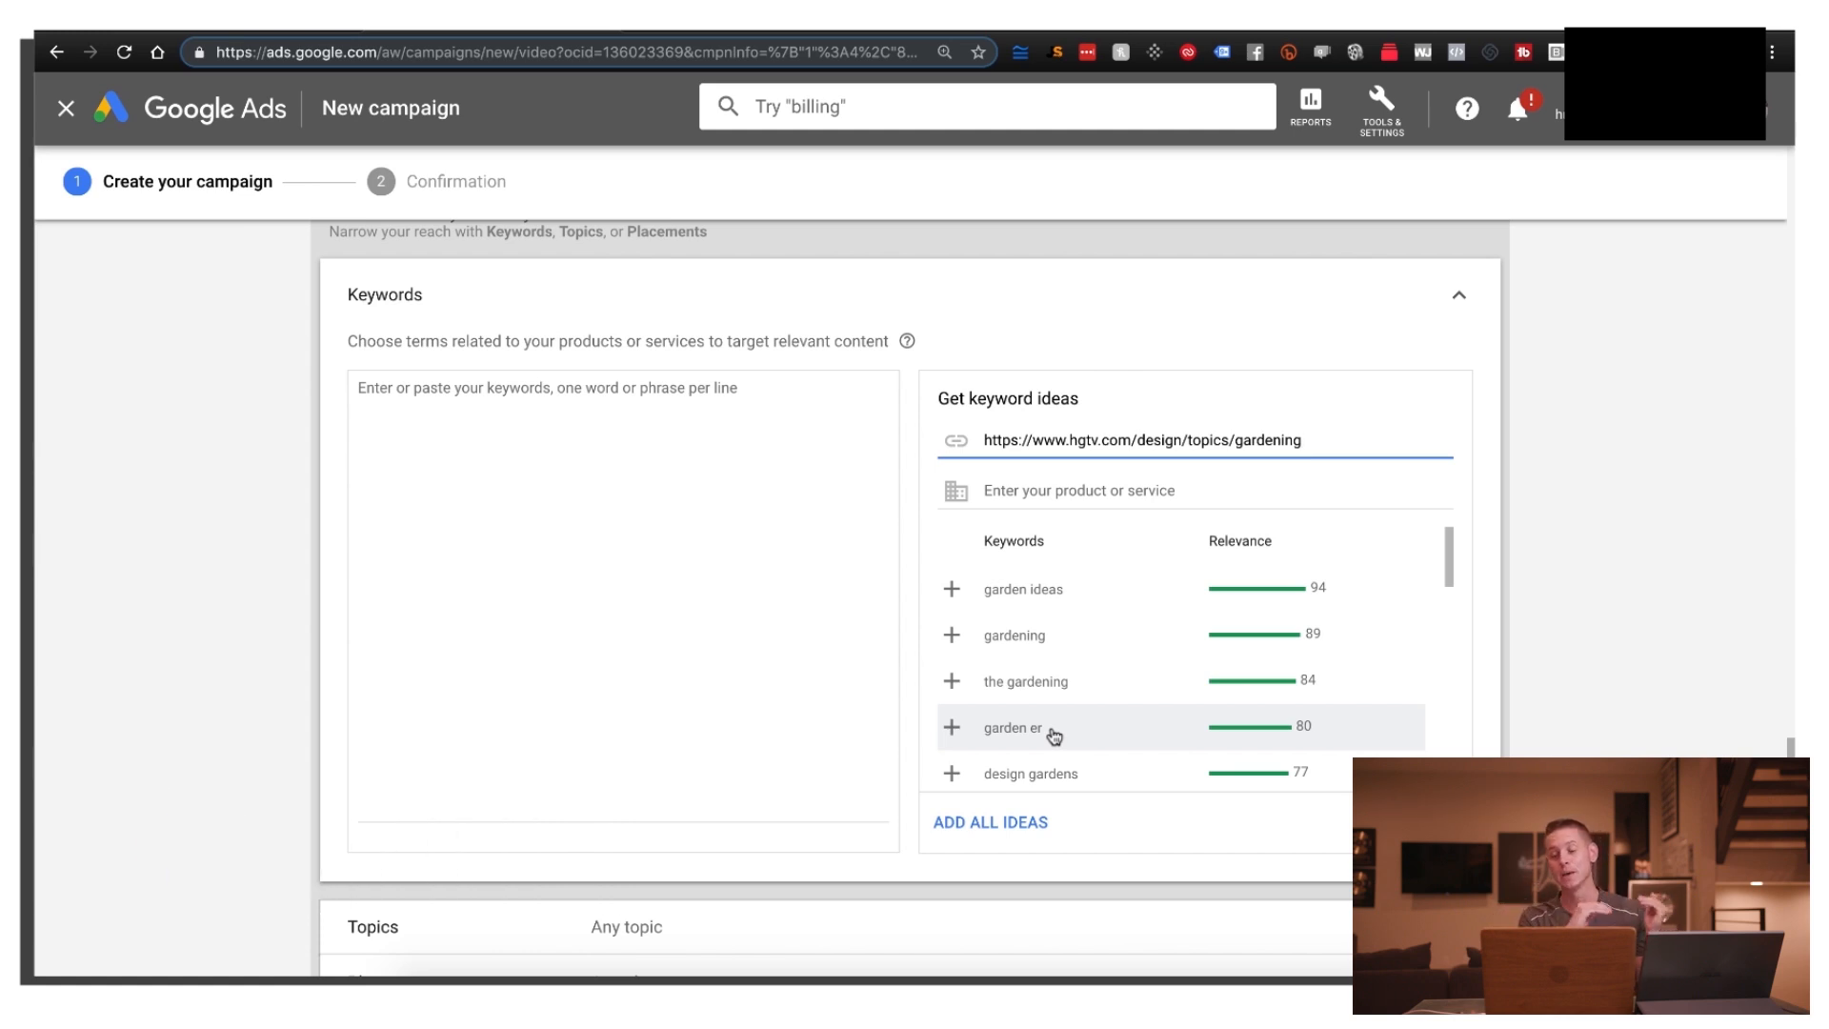
{"action": "scroll", "coordinate": [1033, 614], "scroll_direction": "up", "scroll_amount": 1}
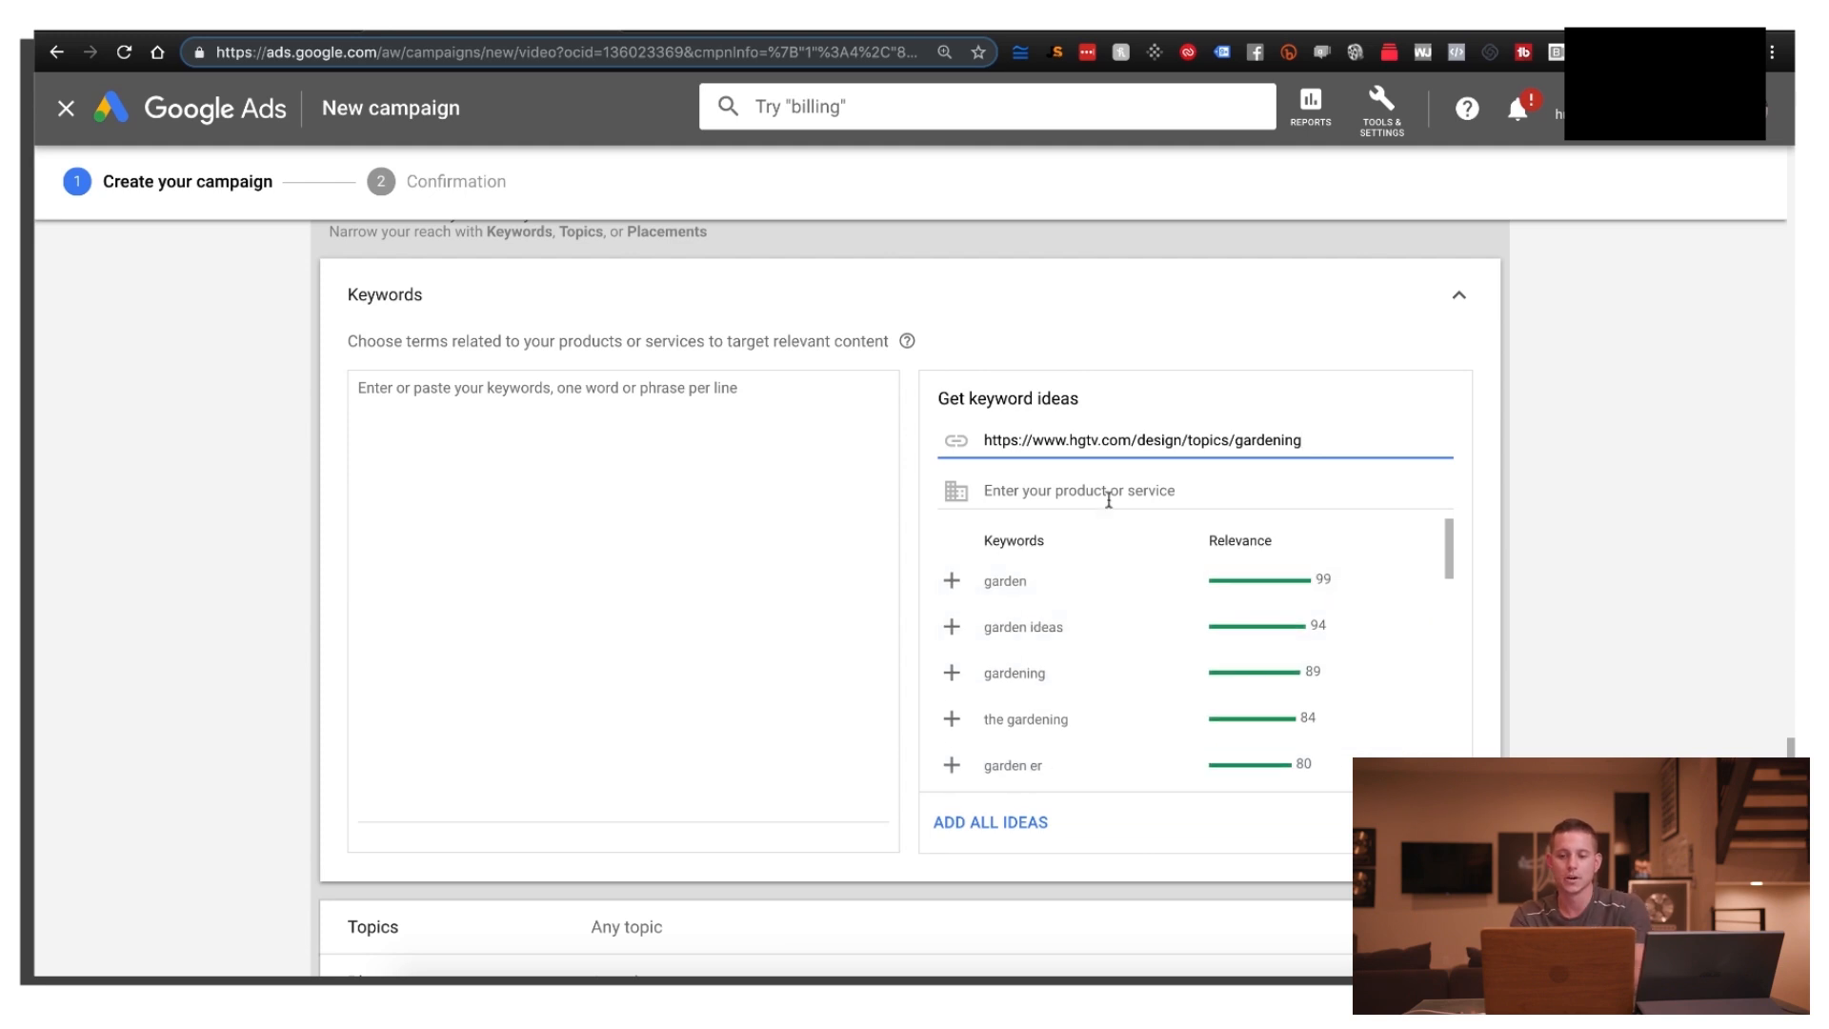
{"action": "triple_click", "coordinate": [1214, 437]}
{"action": "key", "text": "BackSpace"}
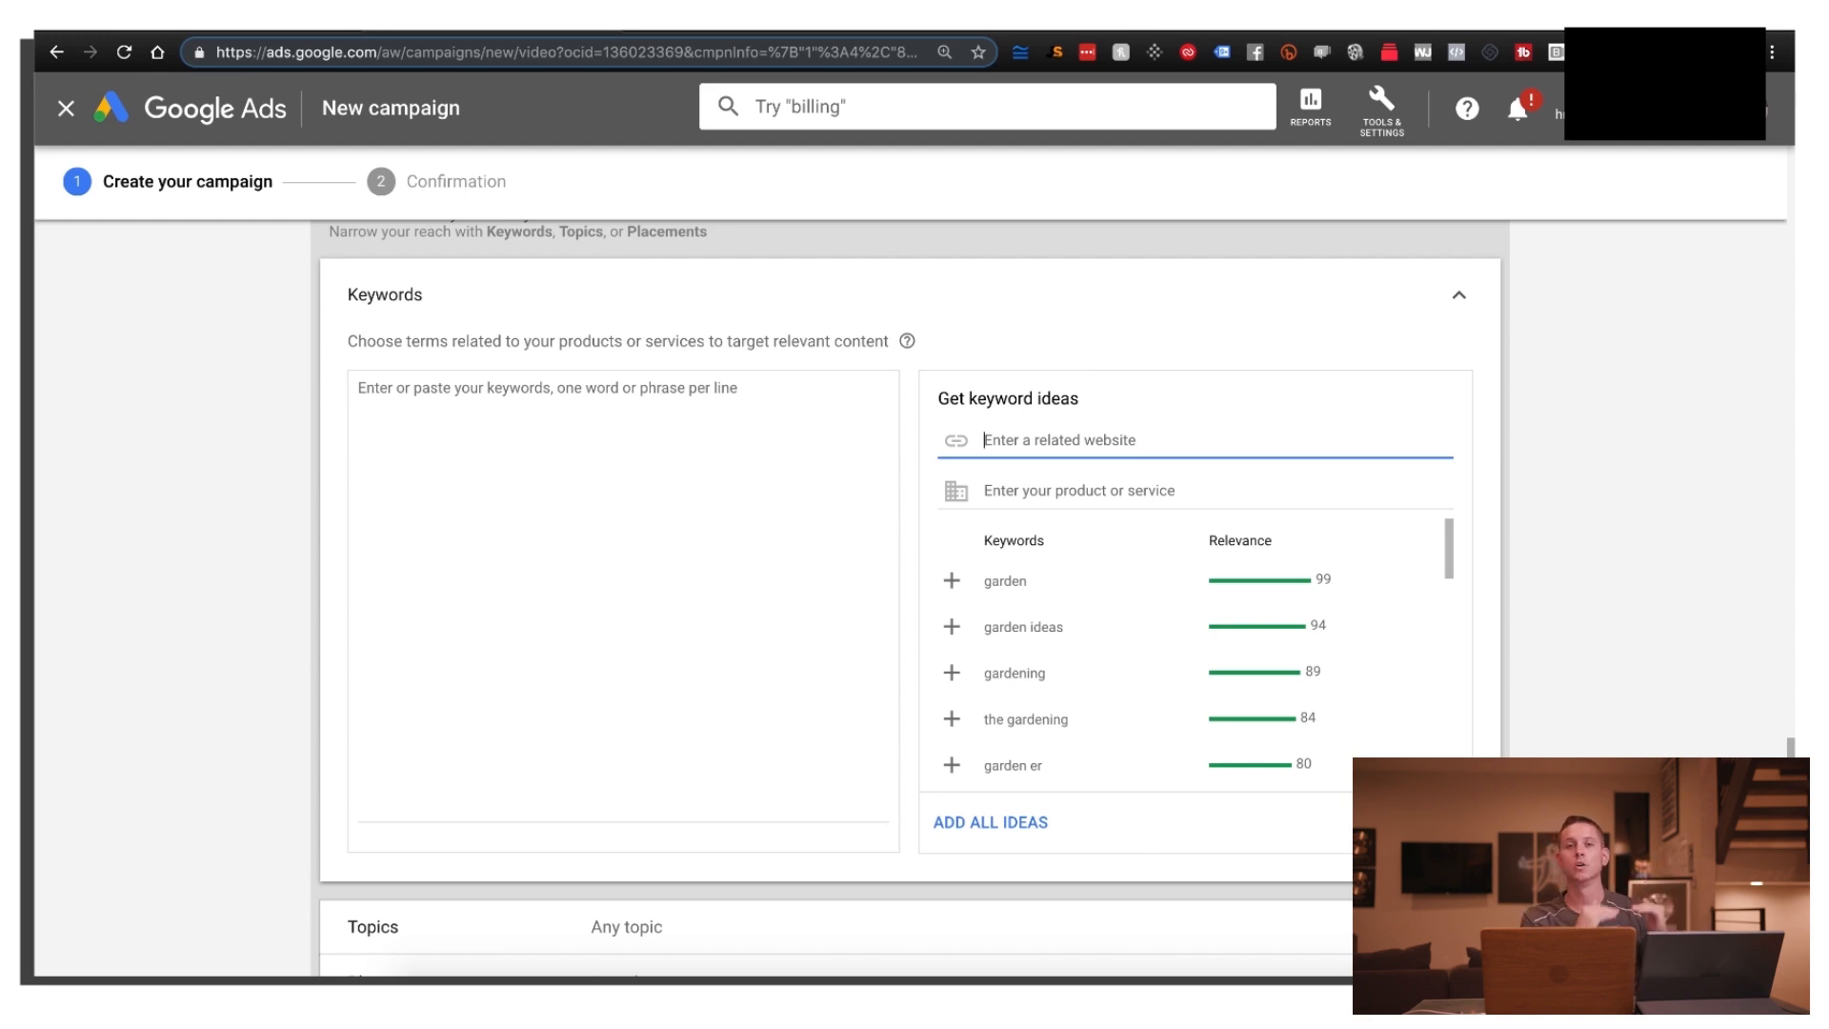
- Expand the topic targeting and select Advertising & Marketing under Business & Industrial
{"action": "scroll", "coordinate": [824, 625], "scroll_direction": "down", "scroll_amount": 1}
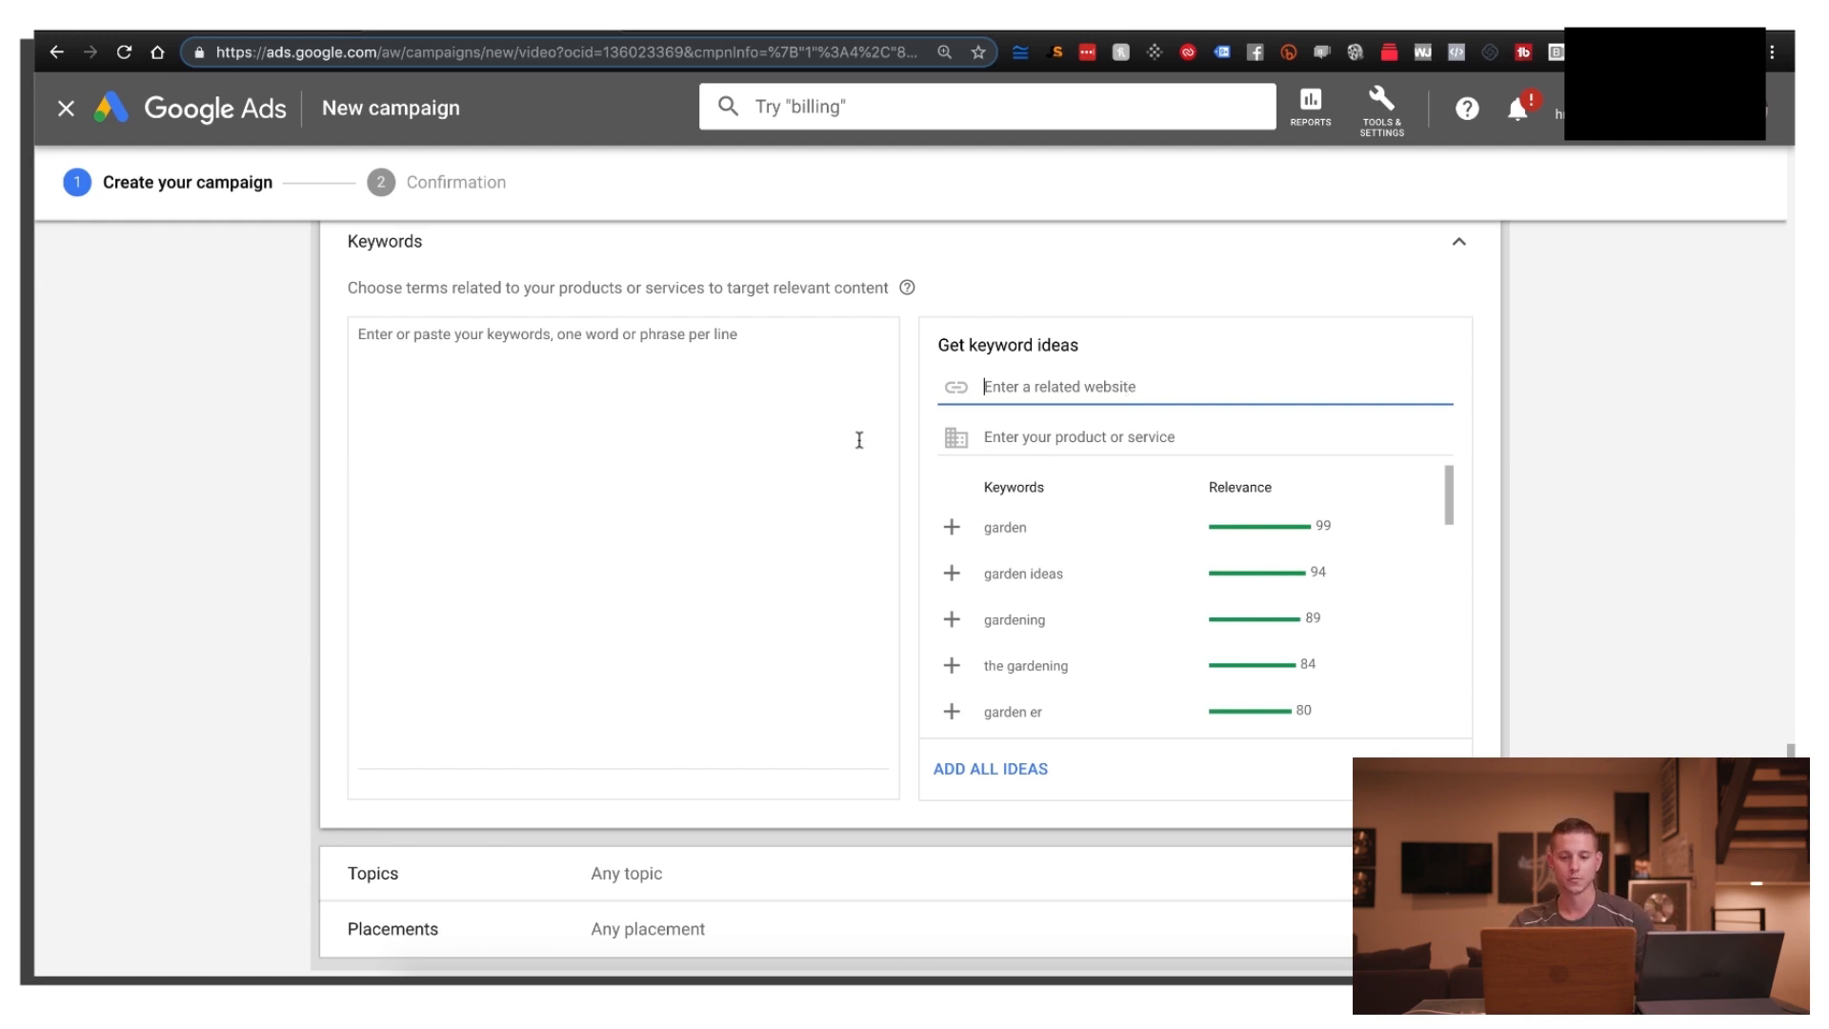
{"action": "scroll", "coordinate": [518, 437], "scroll_direction": "down", "scroll_amount": 3}
{"action": "left_click", "coordinate": [676, 572]}
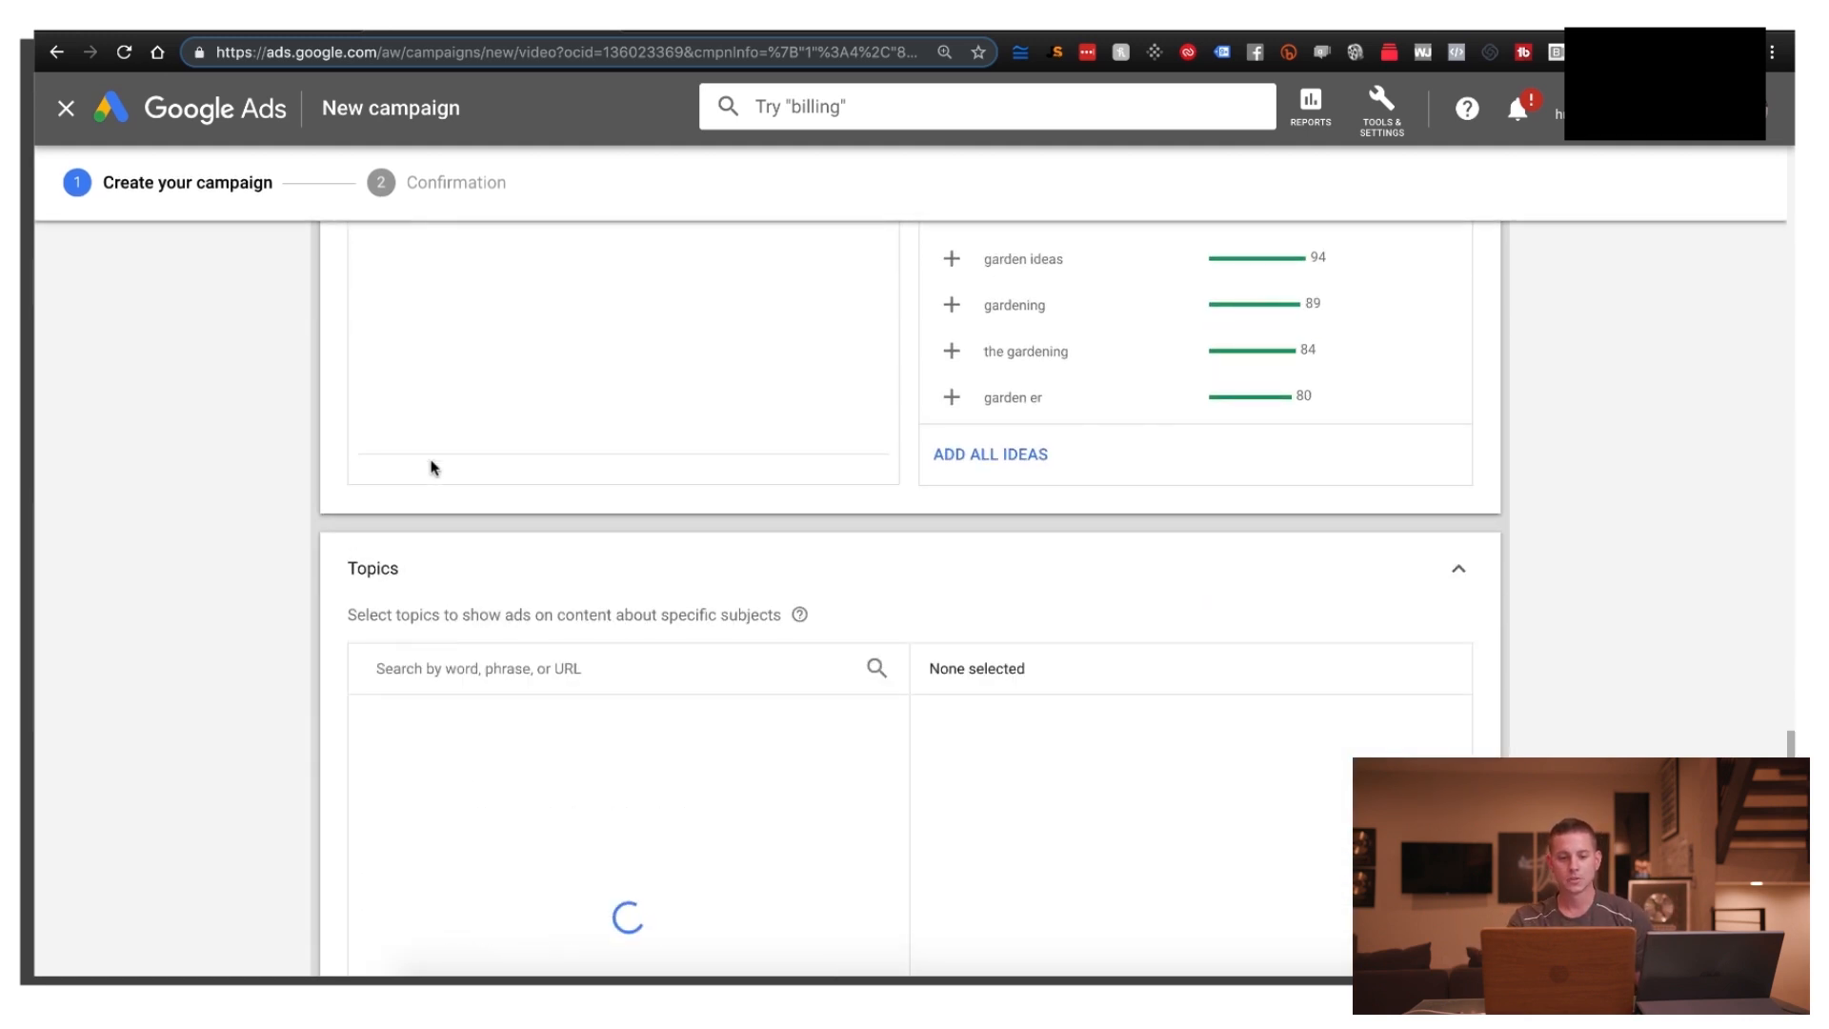
{"action": "scroll", "coordinate": [429, 466], "scroll_direction": "down", "scroll_amount": 3}
{"action": "scroll", "coordinate": [211, 464], "scroll_direction": "up", "scroll_amount": 1}
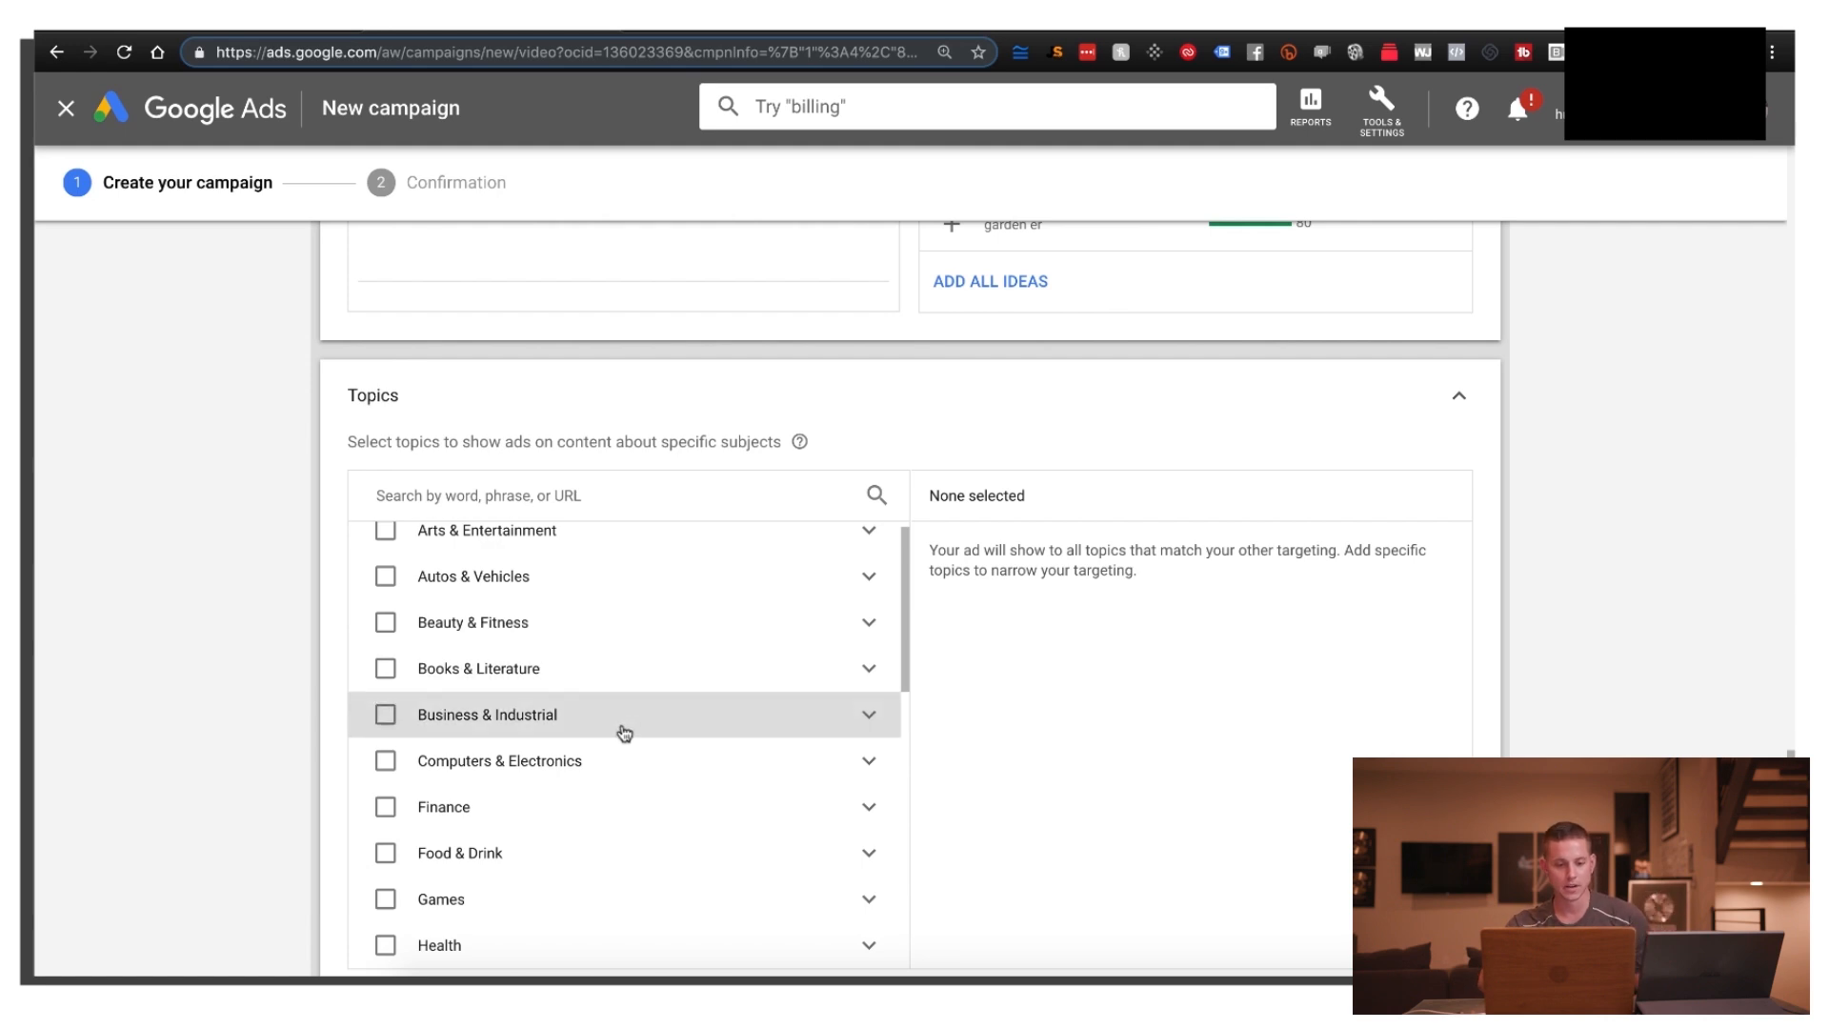
{"action": "left_click", "coordinate": [869, 715]}
{"action": "scroll", "coordinate": [585, 661], "scroll_direction": "down", "scroll_amount": 1}
{"action": "scroll", "coordinate": [585, 661], "scroll_direction": "down", "scroll_amount": 1}
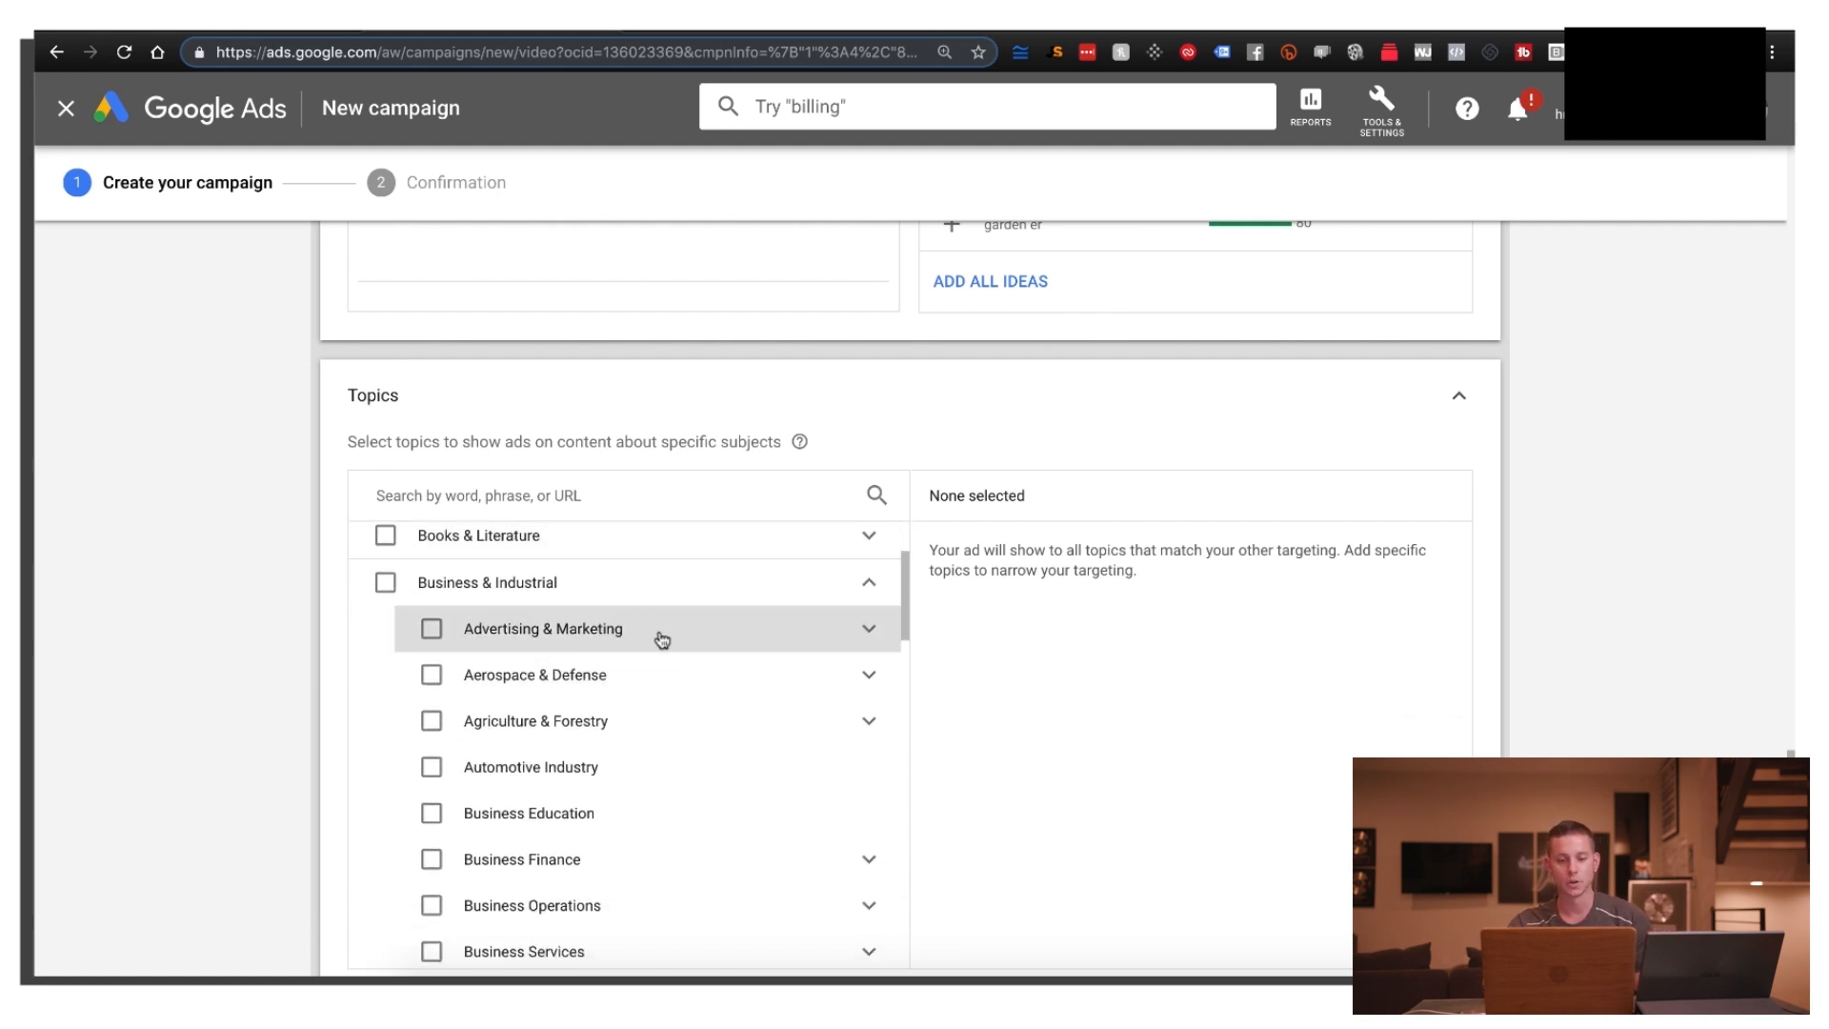
{"action": "left_click", "coordinate": [432, 630]}
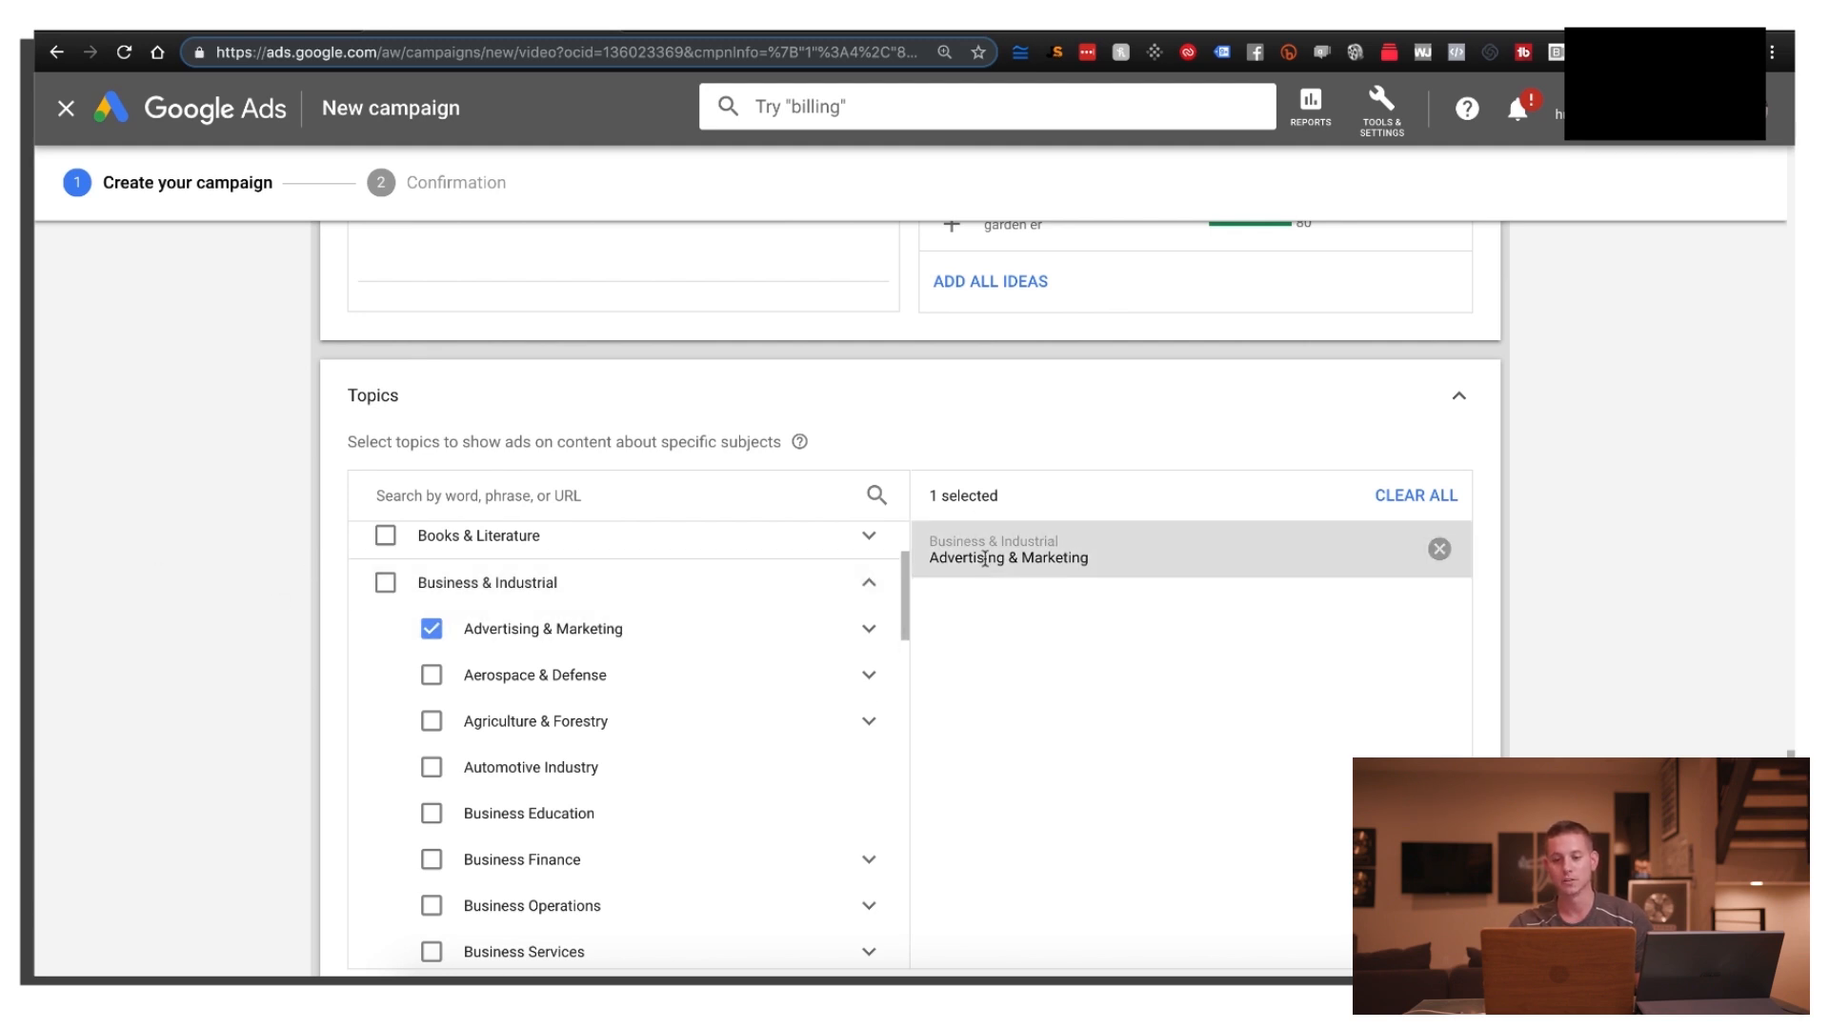
- Remove the "Recently Started a Business" life event from the selected audiences
{"action": "scroll", "coordinate": [1049, 586], "scroll_direction": "up", "scroll_amount": 12}
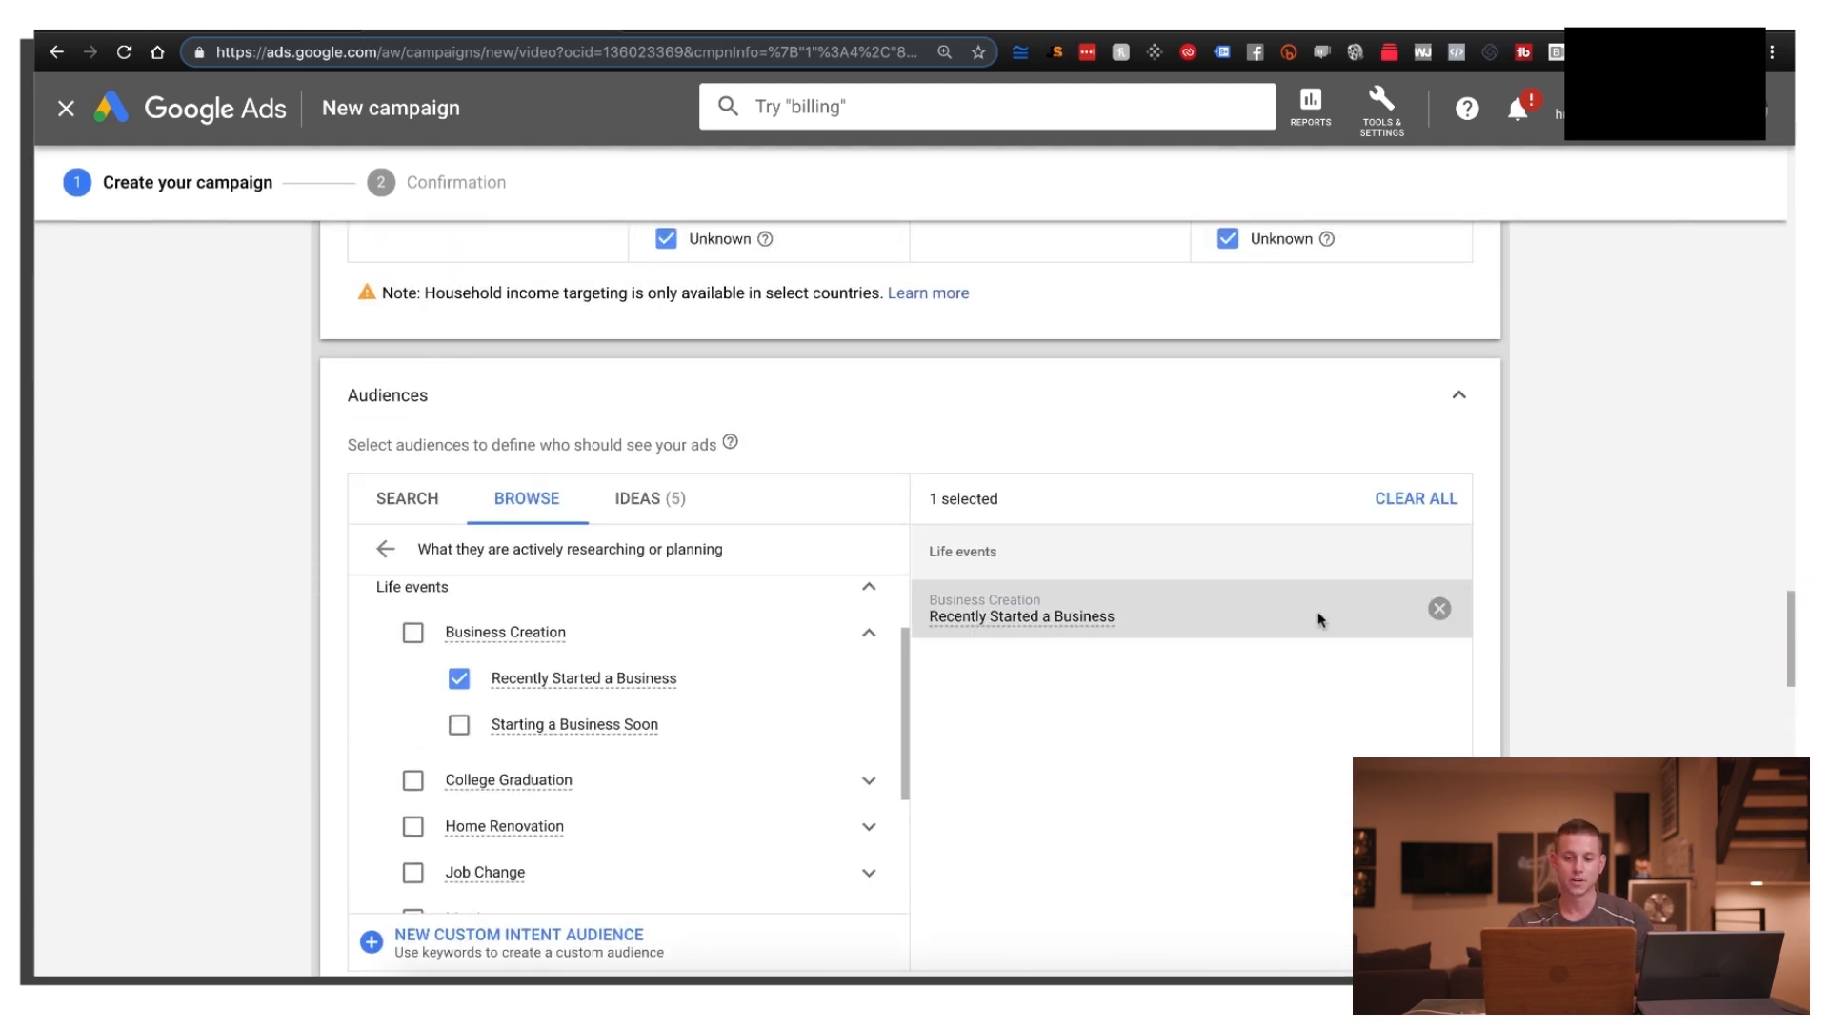
{"action": "left_click", "coordinate": [1440, 608]}
{"action": "scroll", "coordinate": [1071, 633], "scroll_direction": "down", "scroll_amount": 2}
{"action": "scroll", "coordinate": [1071, 633], "scroll_direction": "down", "scroll_amount": 4}
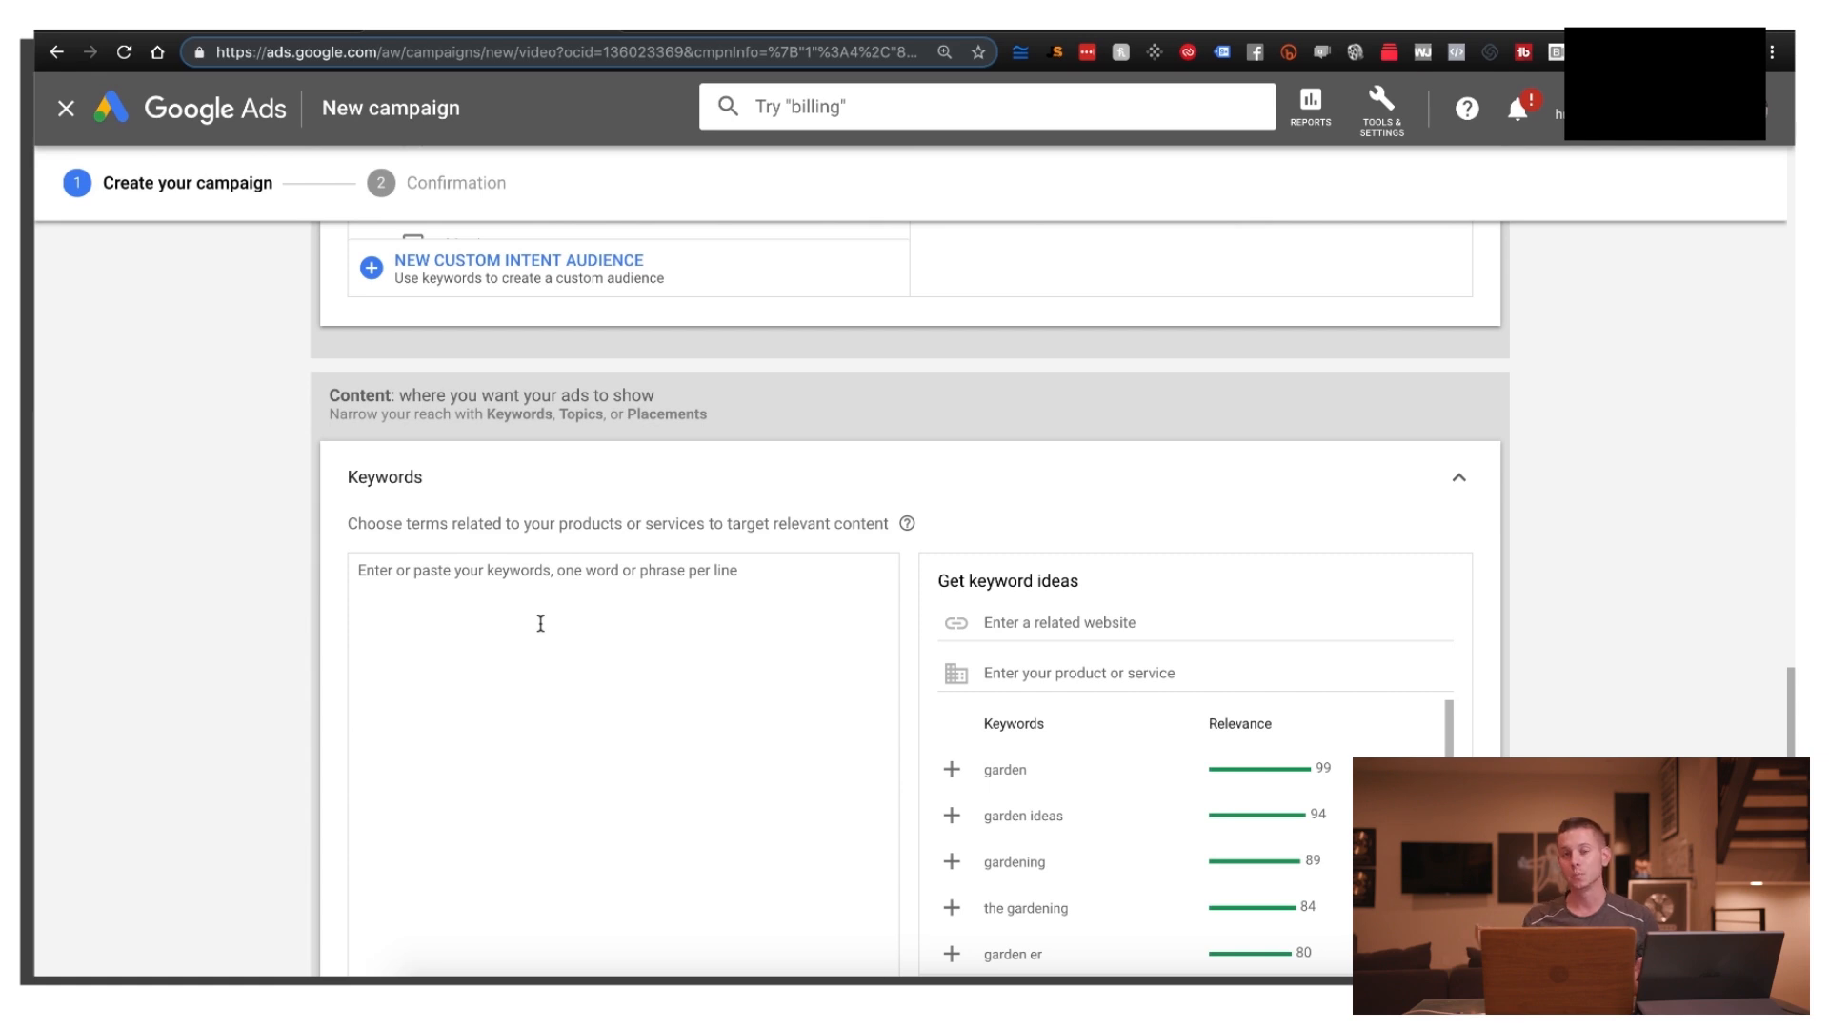
- Expand the campaign's placement targeting, view the YouTube channels option and return to the list of placement types
{"action": "scroll", "coordinate": [540, 623], "scroll_direction": "down", "scroll_amount": 6}
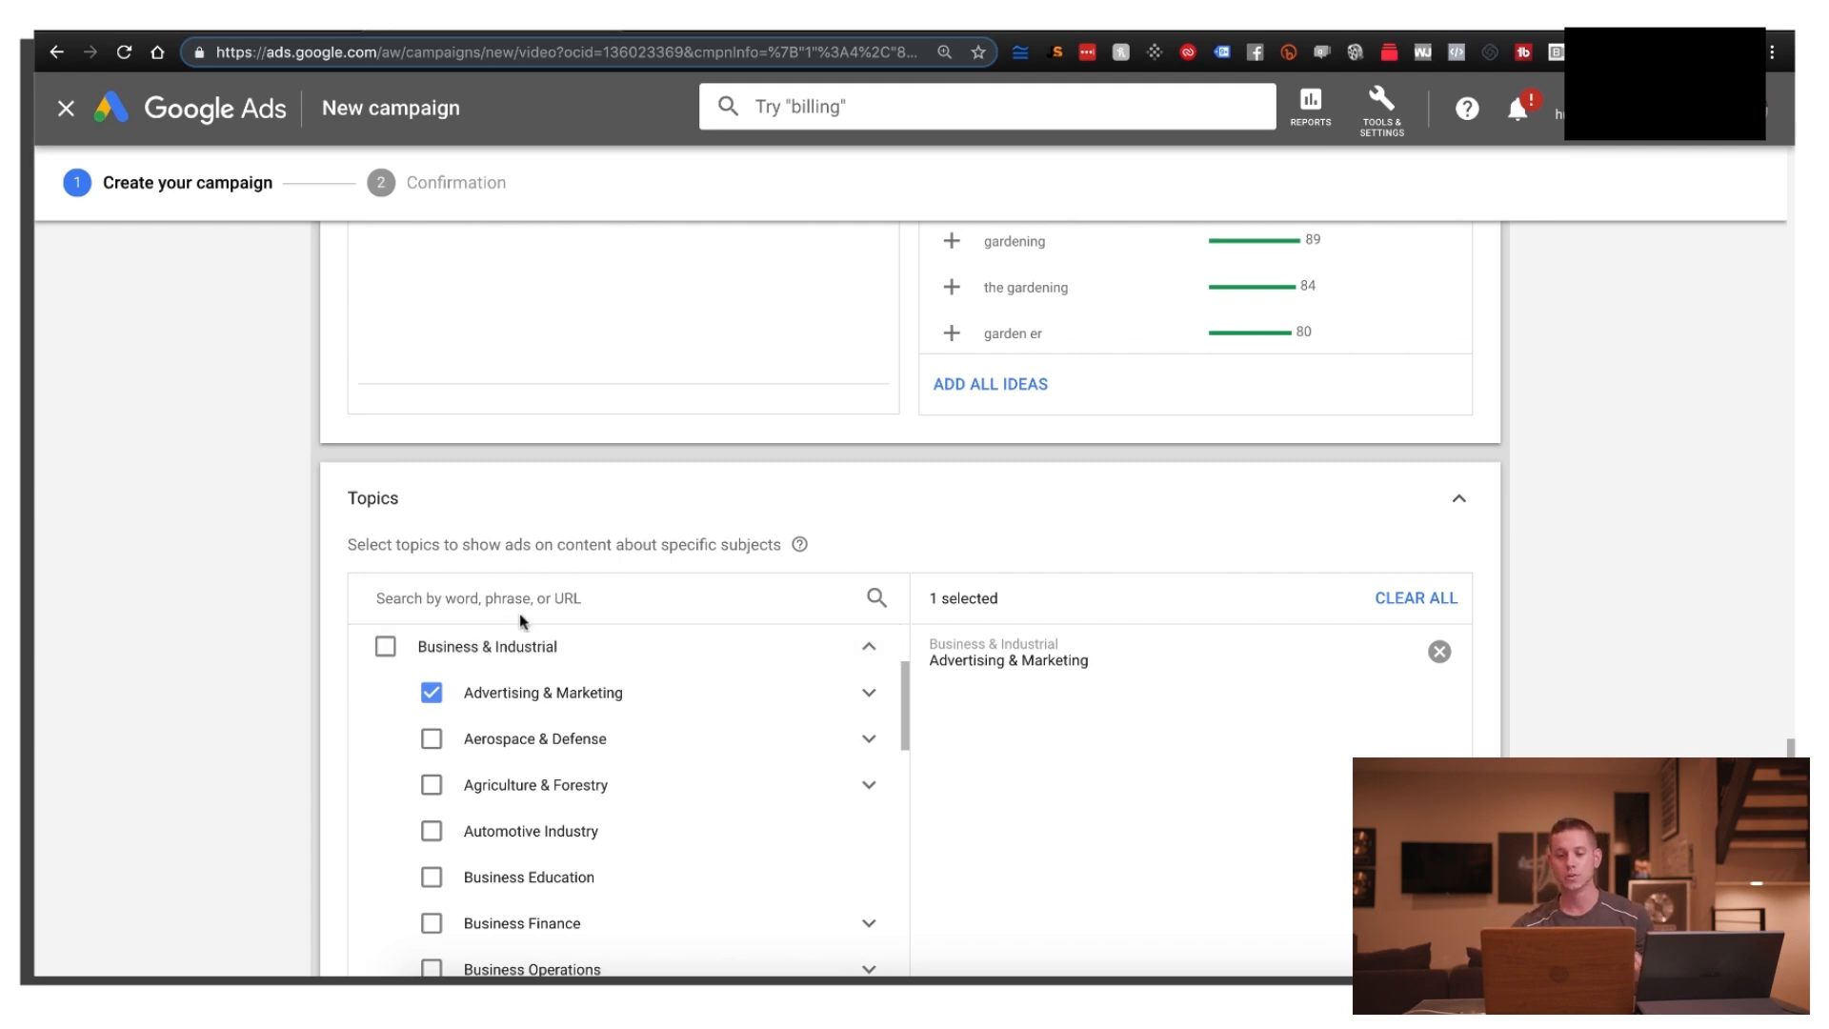
{"action": "scroll", "coordinate": [748, 474], "scroll_direction": "down", "scroll_amount": 1}
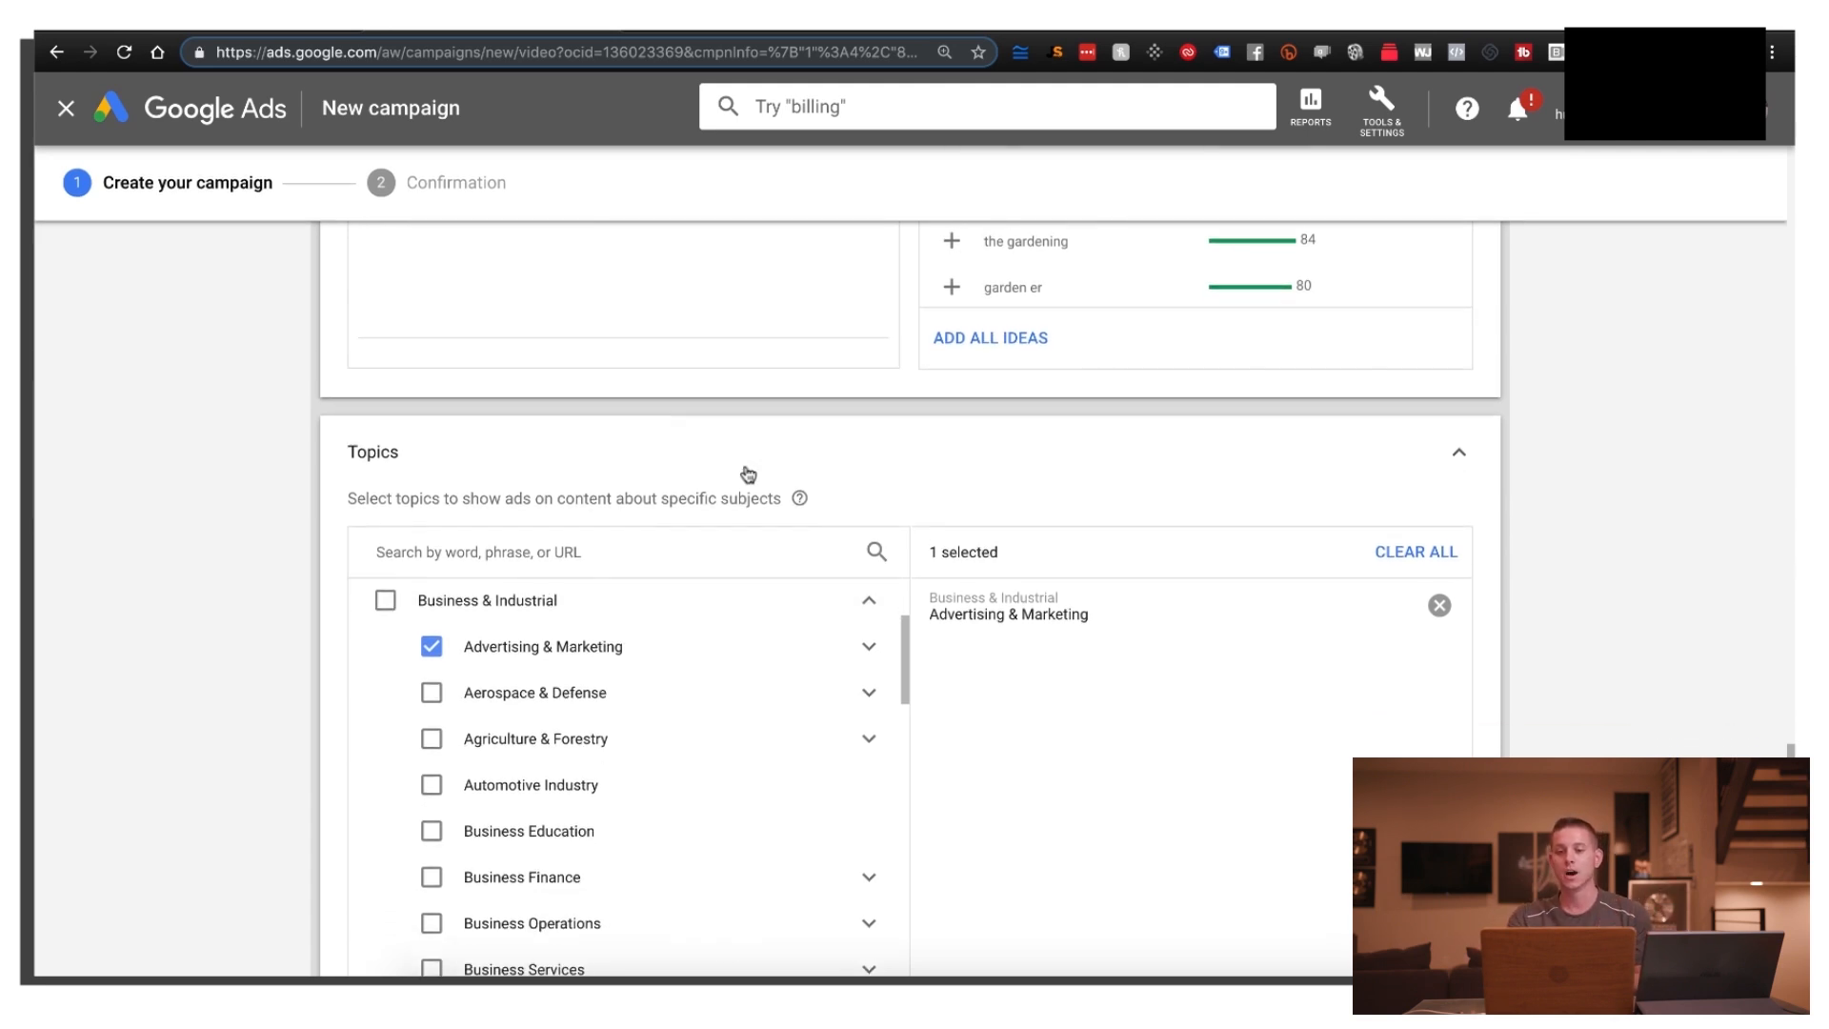
{"action": "scroll", "coordinate": [748, 473], "scroll_direction": "down", "scroll_amount": 10}
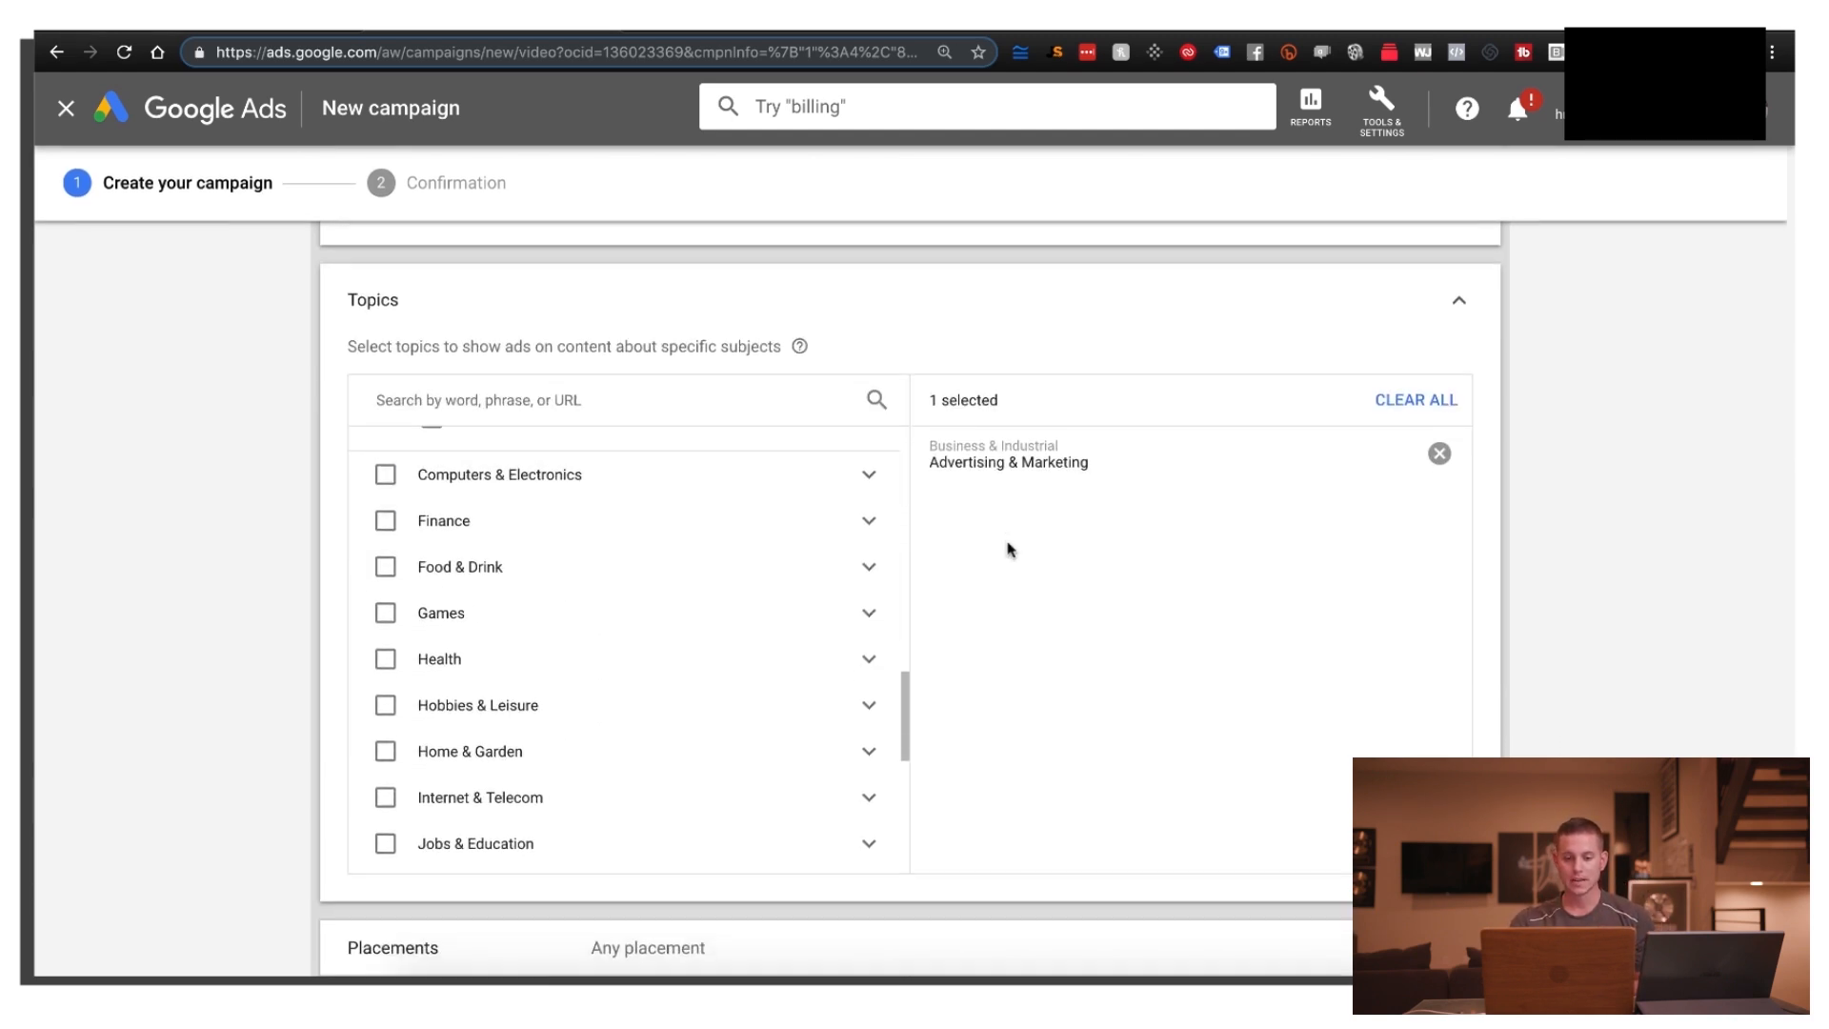
{"action": "scroll", "coordinate": [1011, 549], "scroll_direction": "down", "scroll_amount": 5}
{"action": "left_click", "coordinate": [686, 484]}
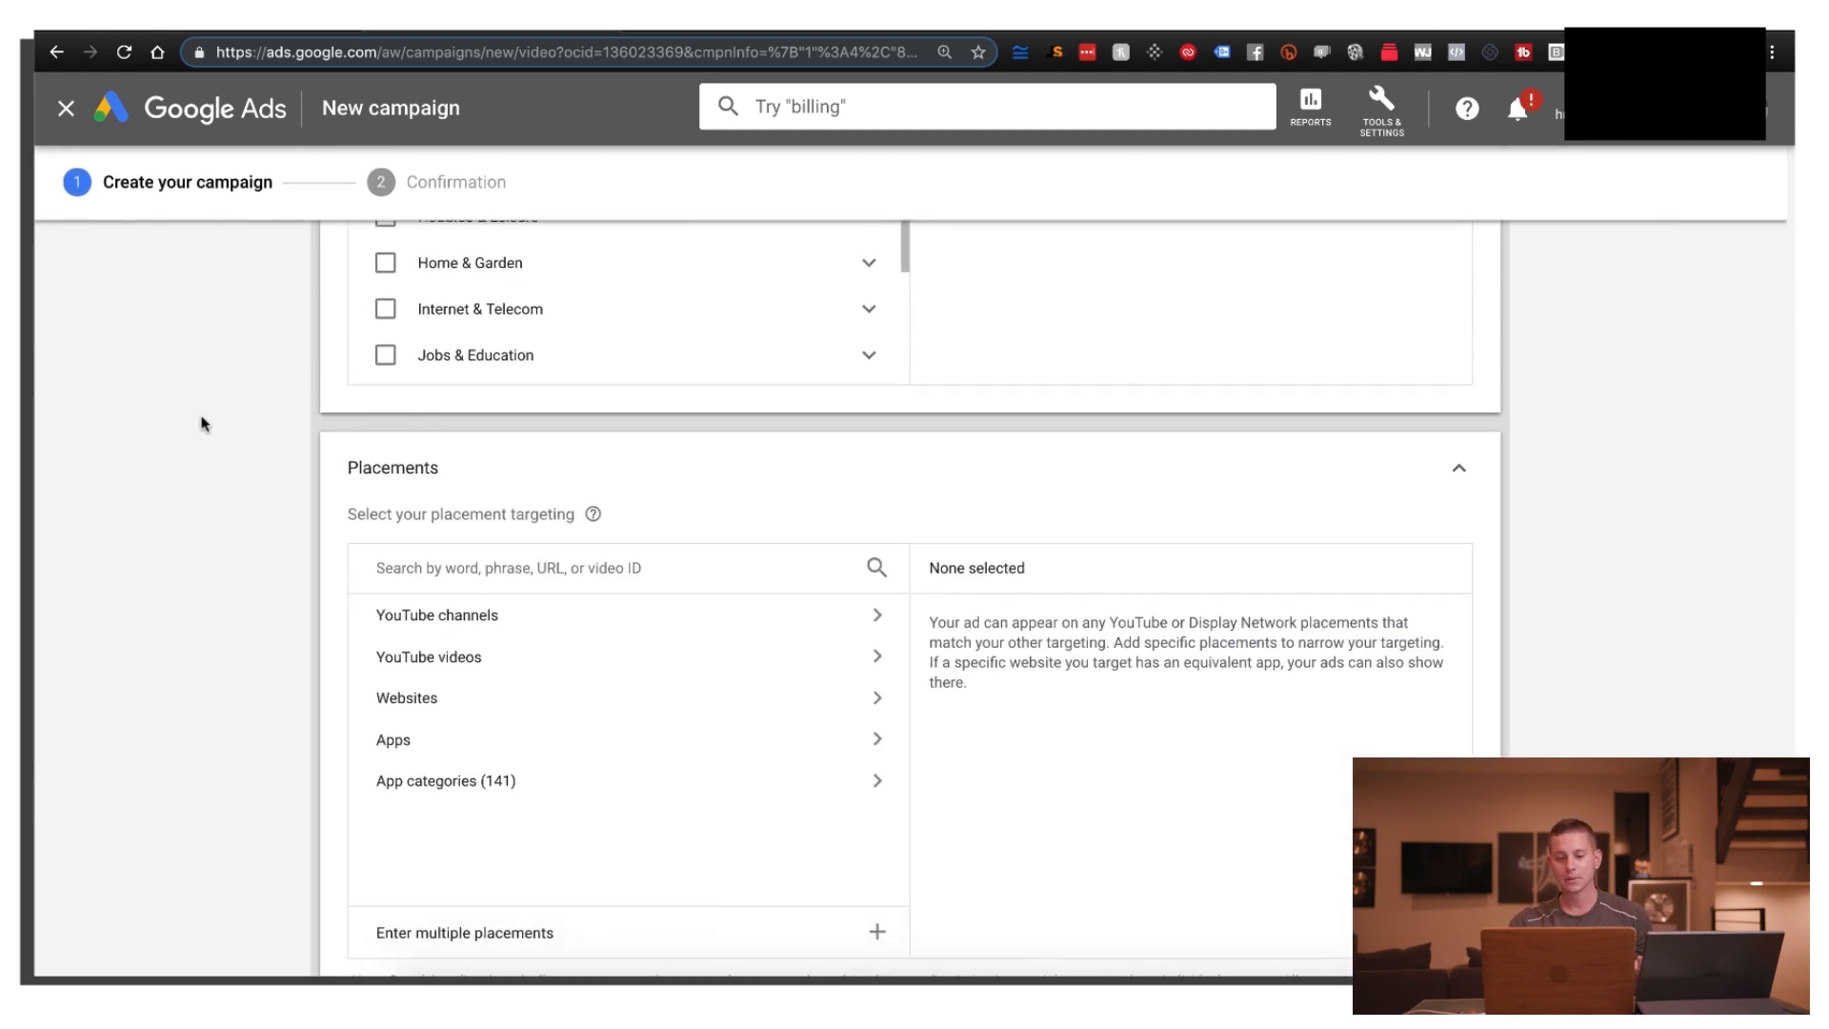
{"action": "scroll", "coordinate": [201, 424], "scroll_direction": "down", "scroll_amount": 3}
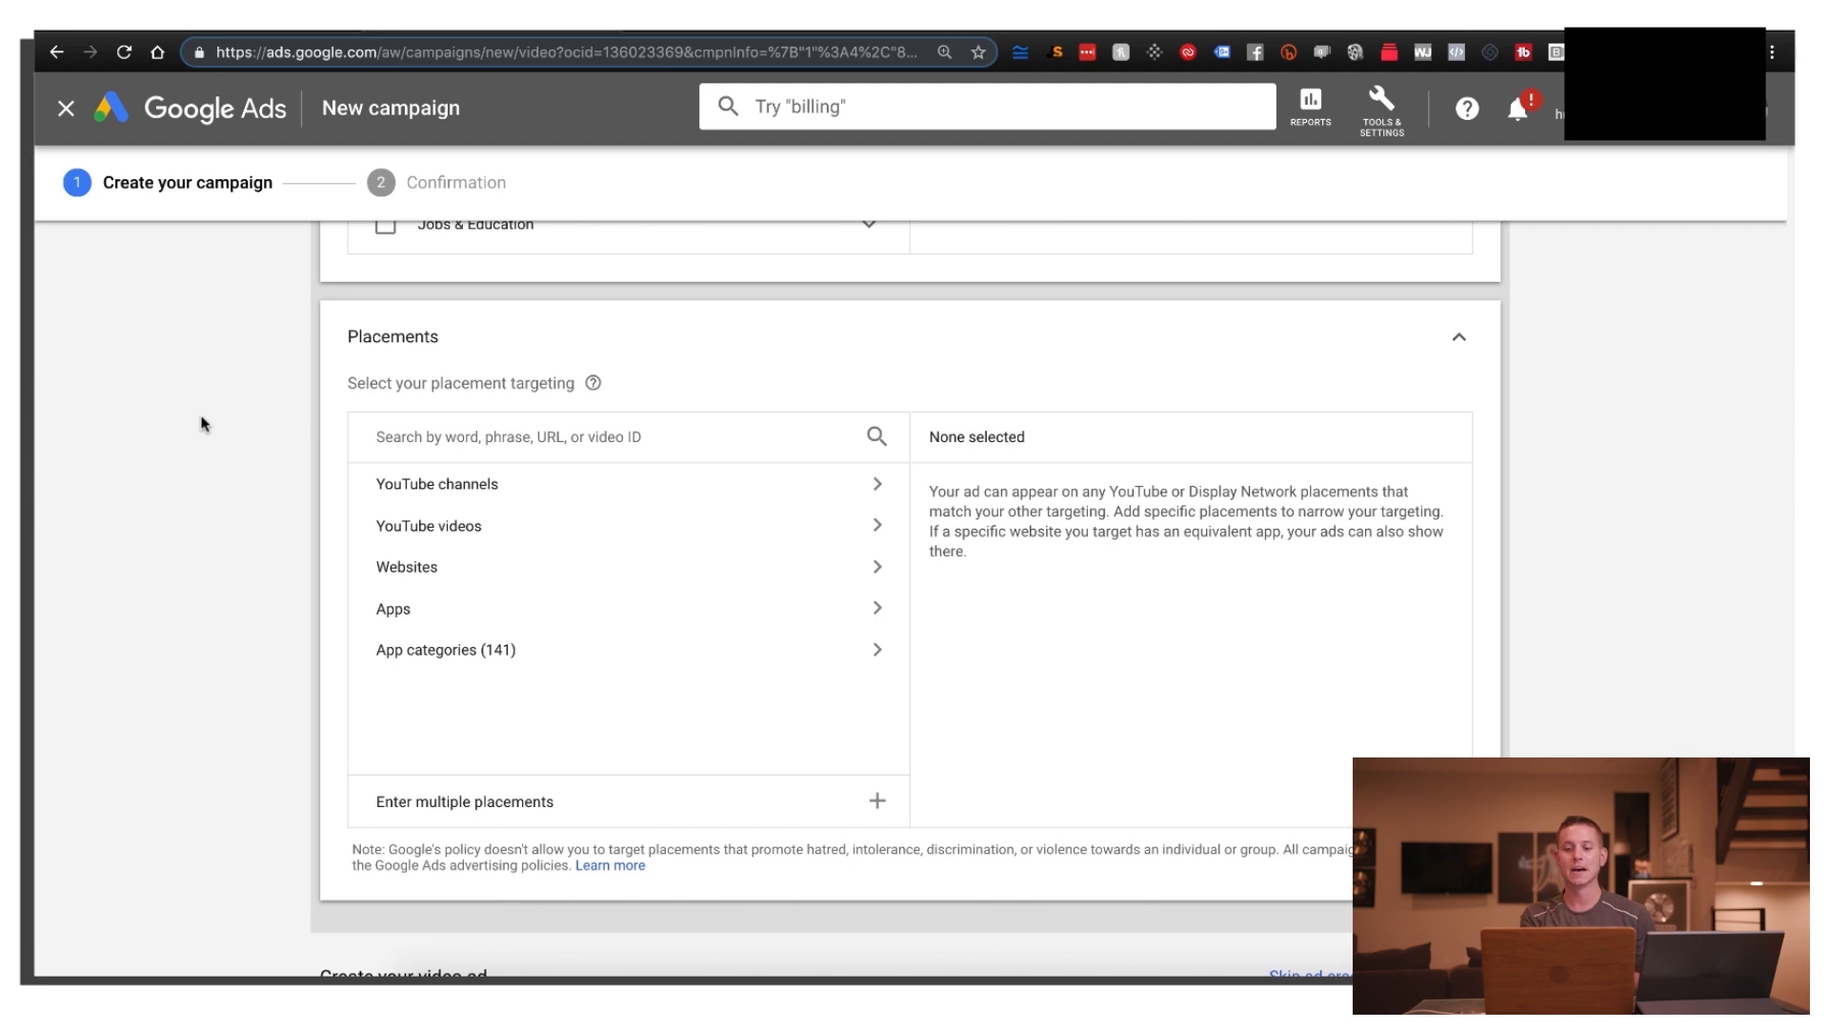
{"action": "left_click", "coordinate": [561, 484]}
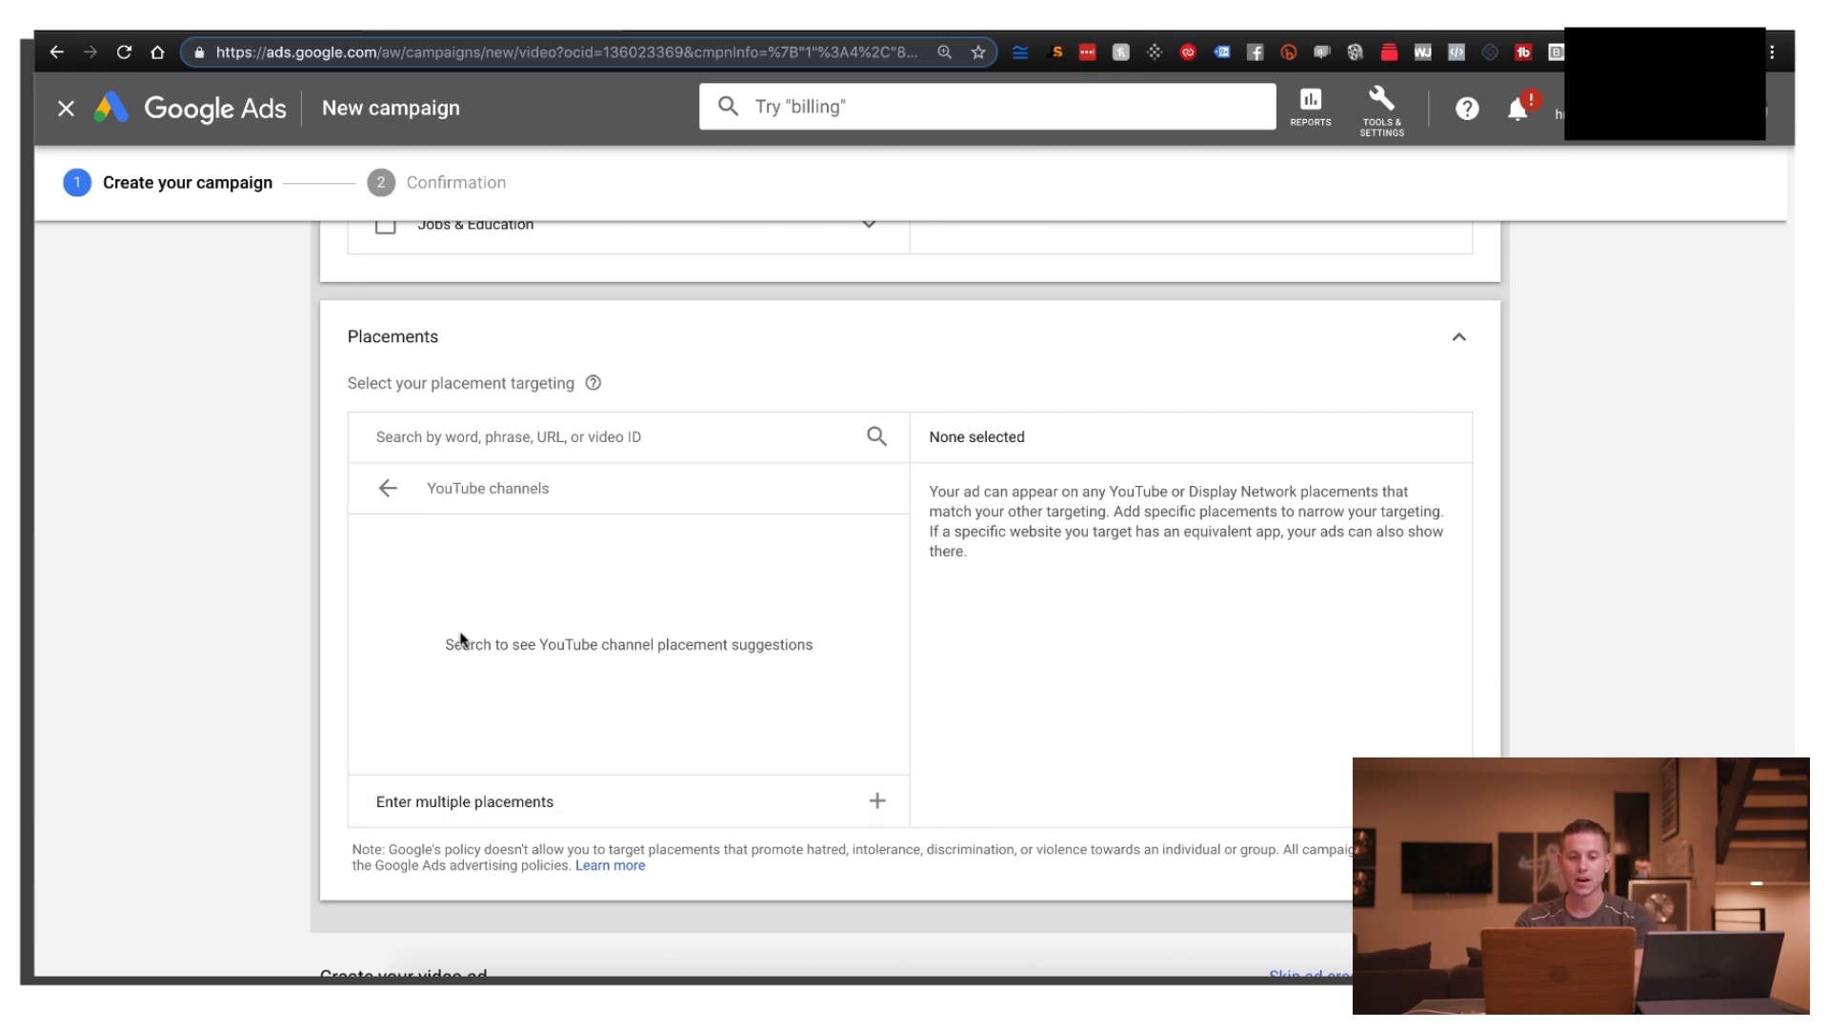
{"action": "left_click", "coordinate": [386, 487]}
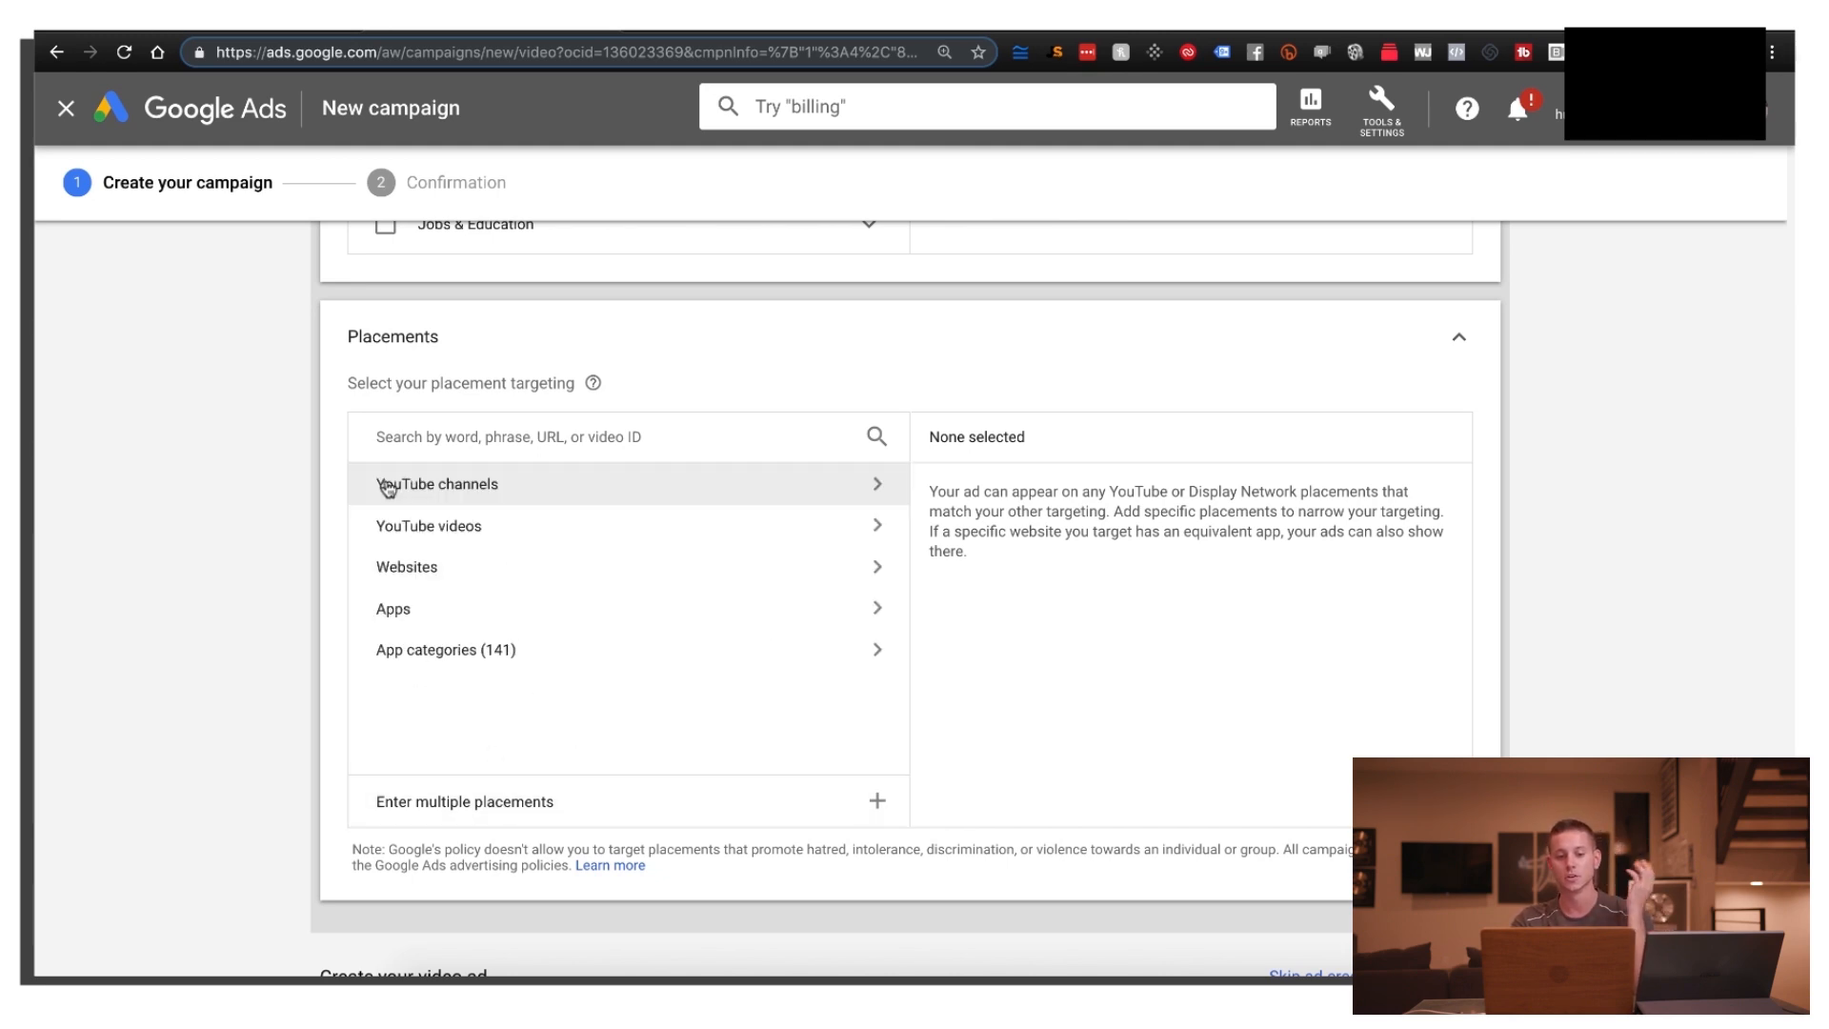
- Search the placements for a YouTube creator's name, view the matching channels and clear the search
{"action": "left_click", "coordinate": [468, 441]}
{"action": "type", "text": "kevin david"}
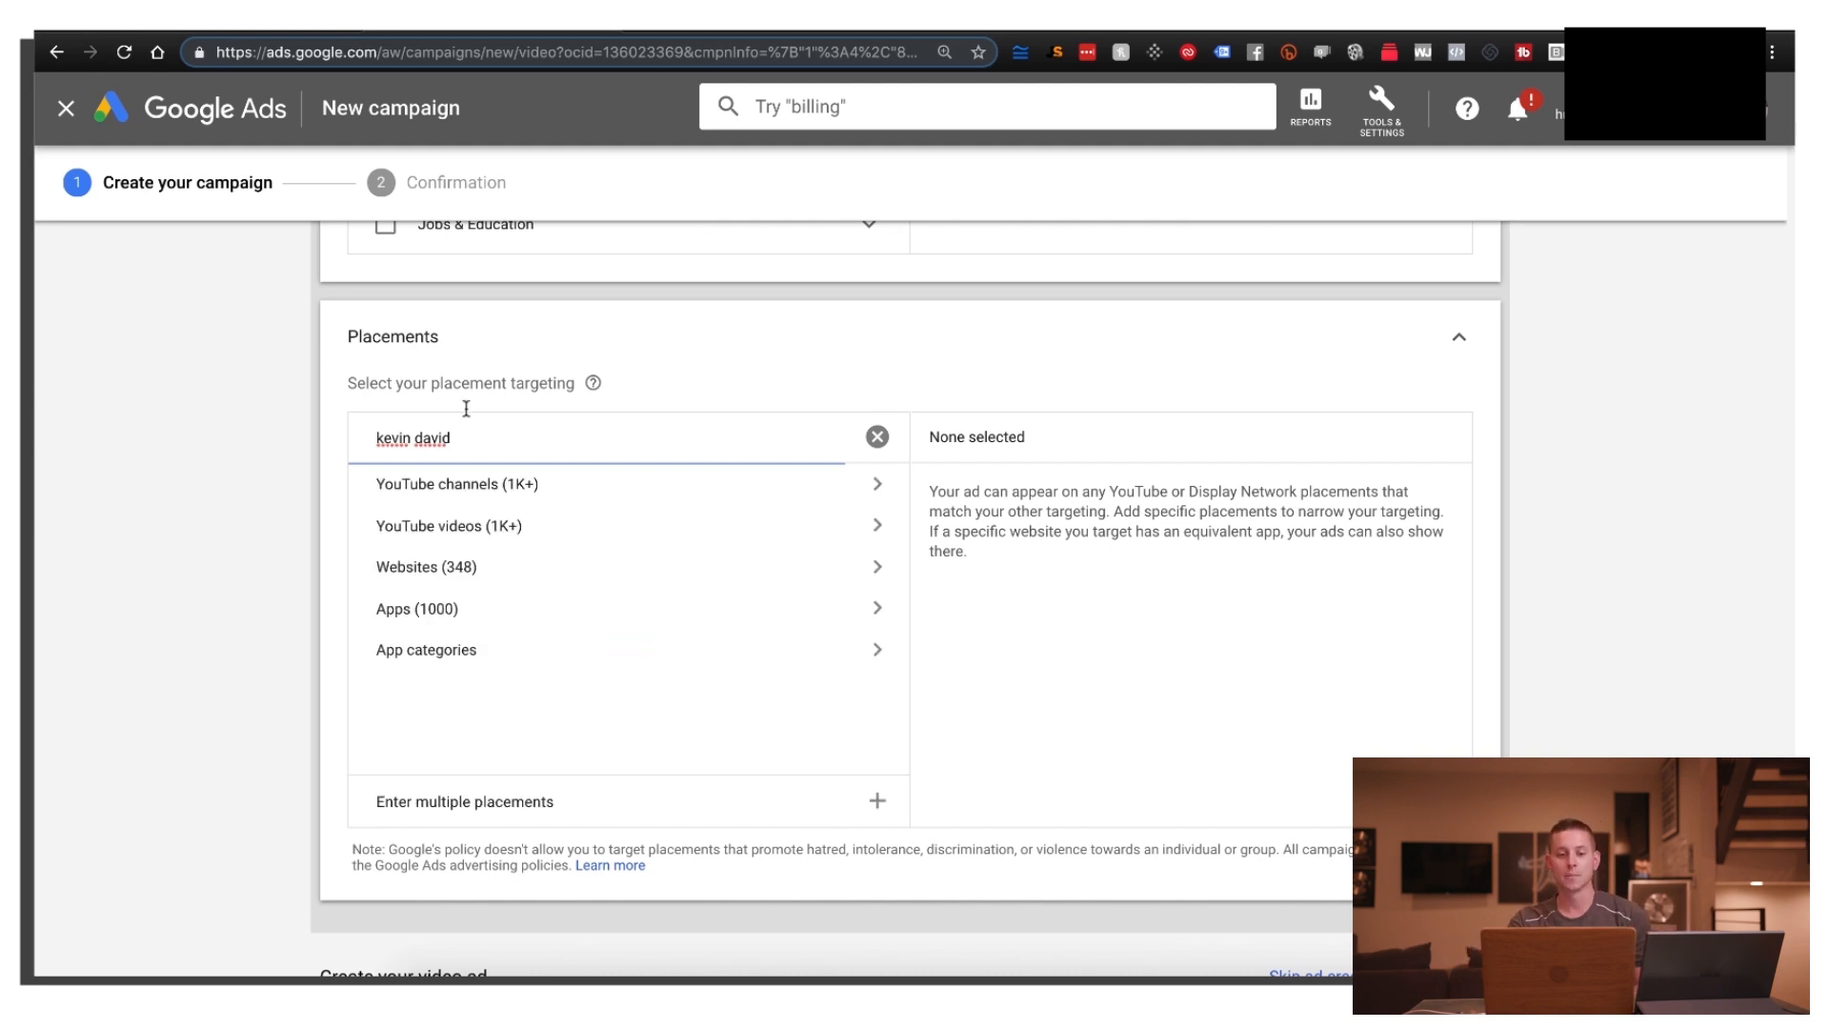
{"action": "left_click", "coordinate": [503, 483]}
{"action": "triple_click", "coordinate": [479, 443]}
{"action": "type", "text": "grant"}
{"action": "key", "text": "super+a"}
{"action": "key", "text": "BackSpace"}
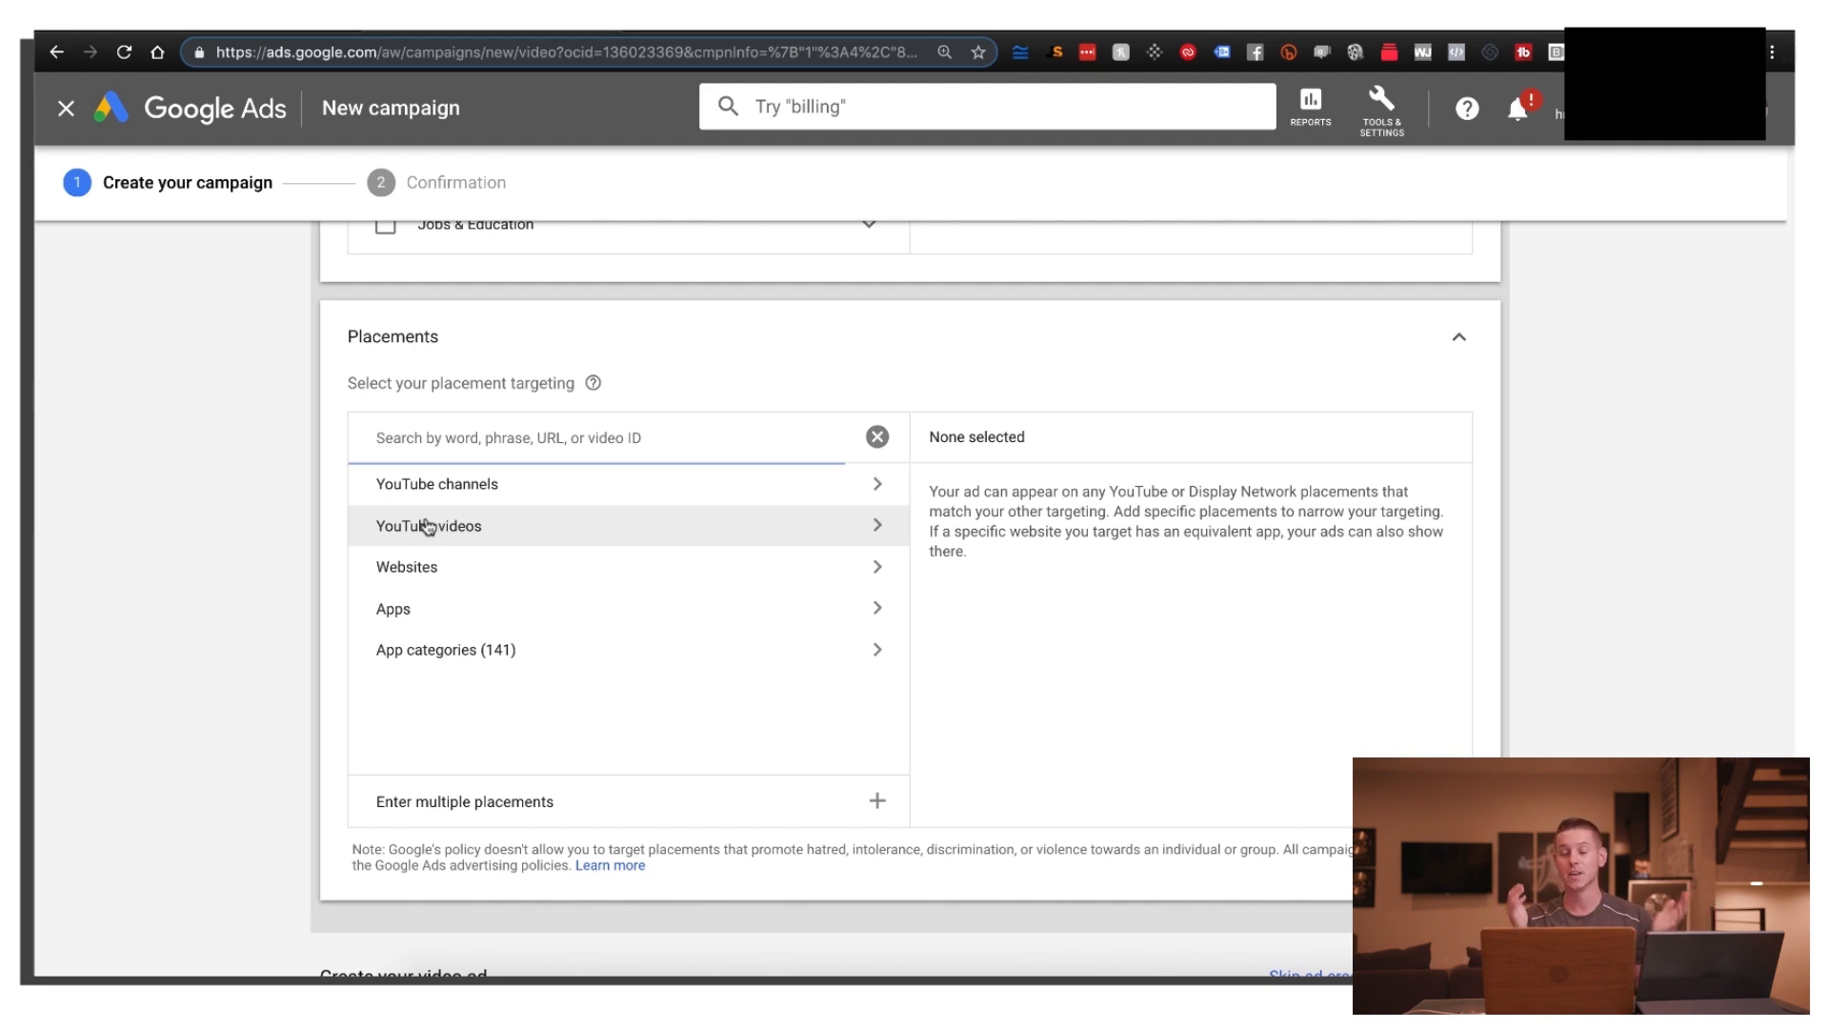
- View the Websites placement option and return to the list of placement types
{"action": "left_click", "coordinate": [436, 570]}
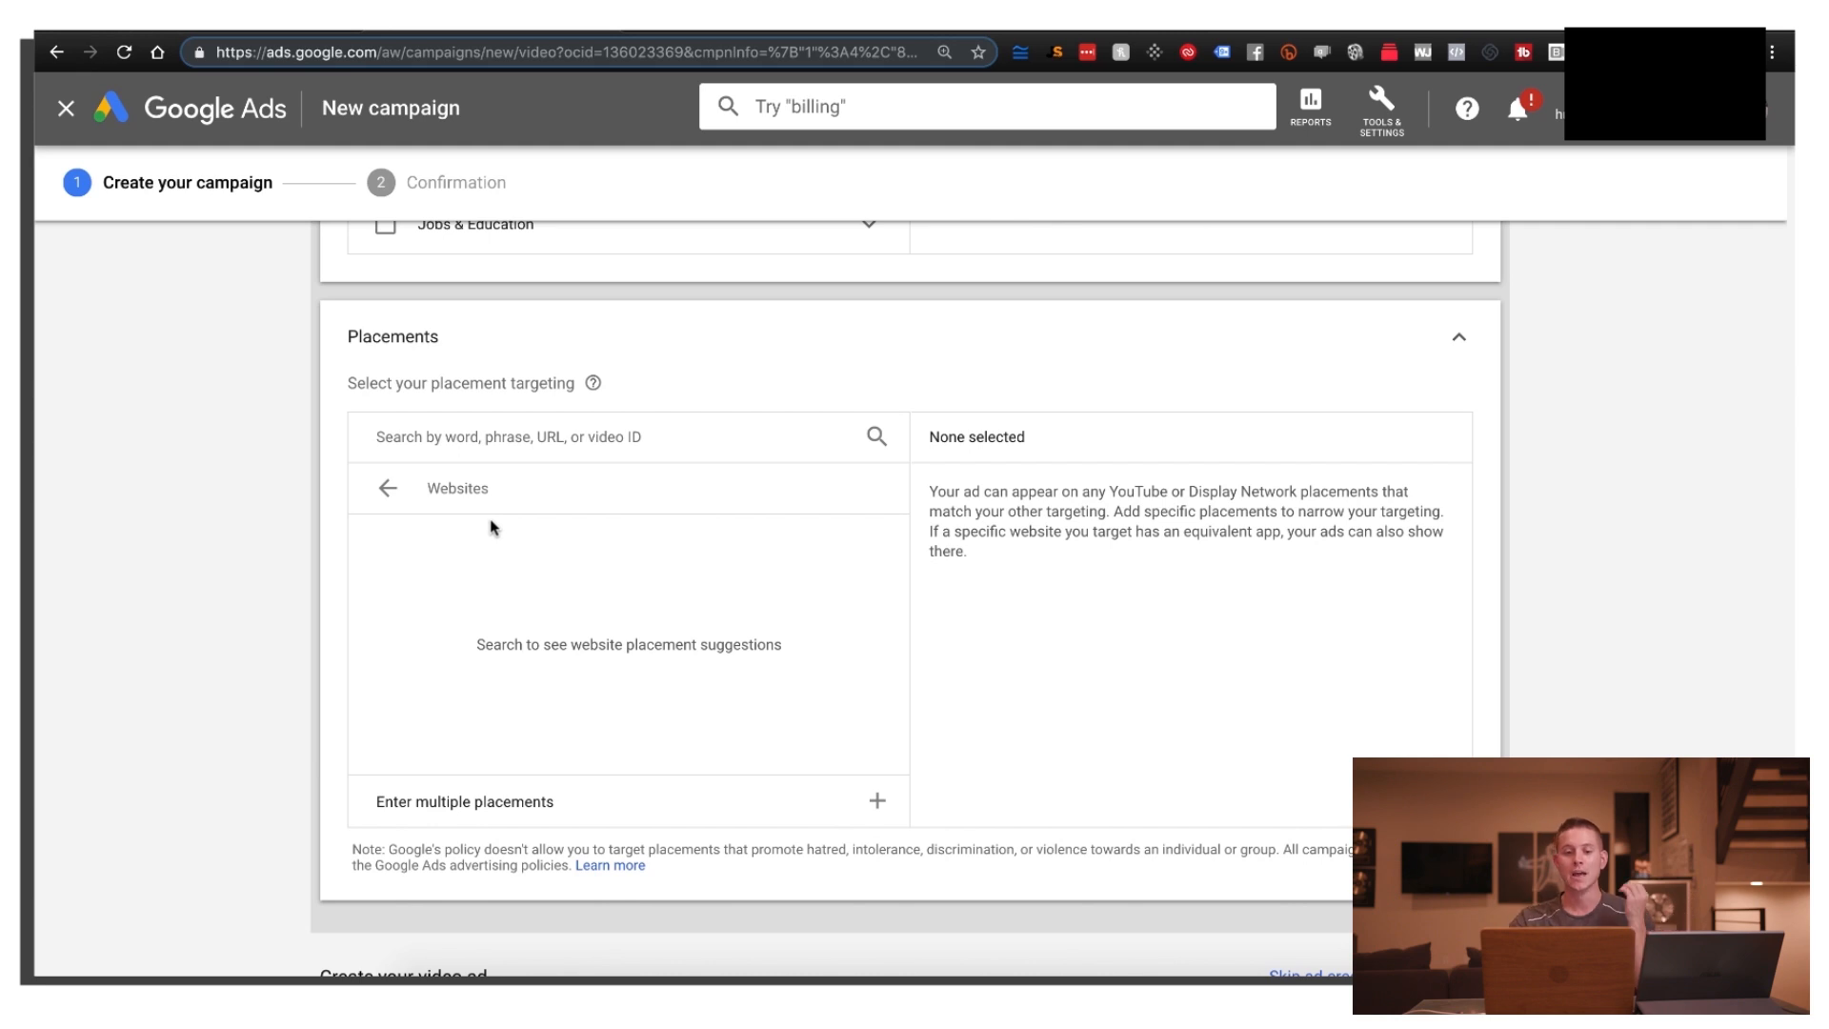
{"action": "left_click", "coordinate": [388, 488]}
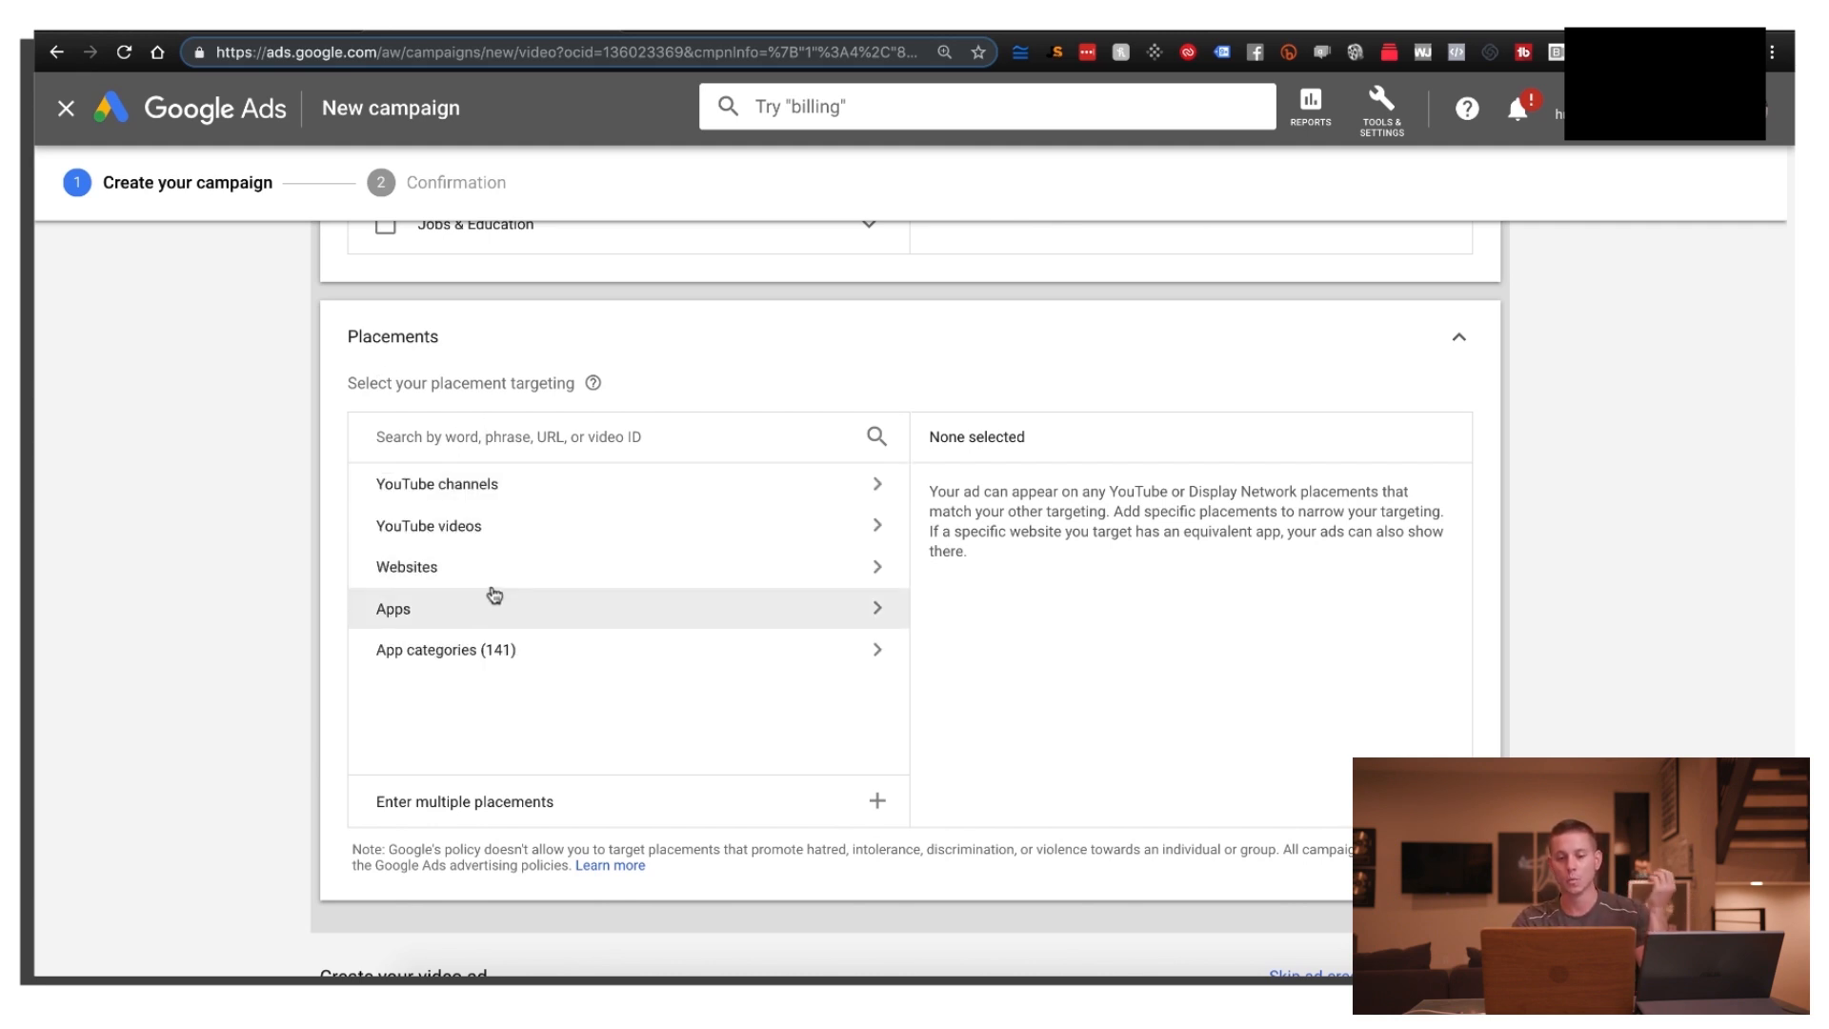
{"action": "scroll", "coordinate": [572, 675], "scroll_direction": "down", "scroll_amount": 3}
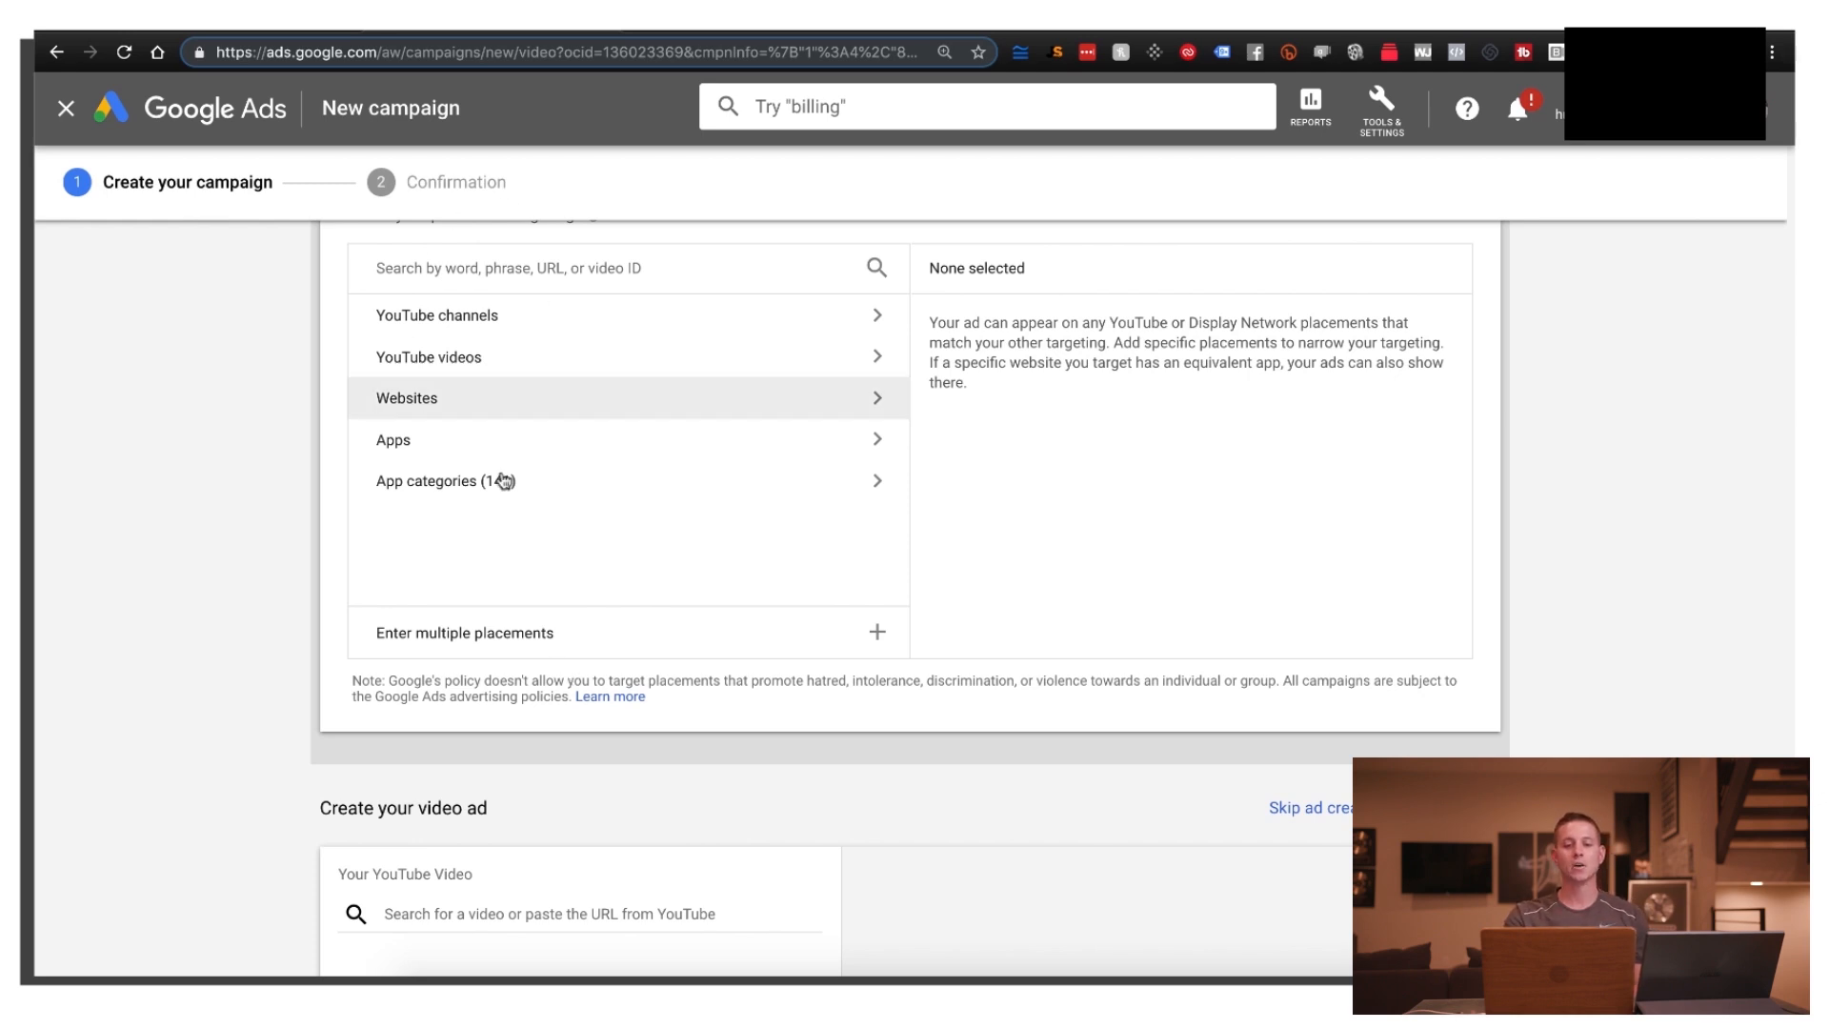
{"action": "scroll", "coordinate": [572, 453], "scroll_direction": "up", "scroll_amount": 2}
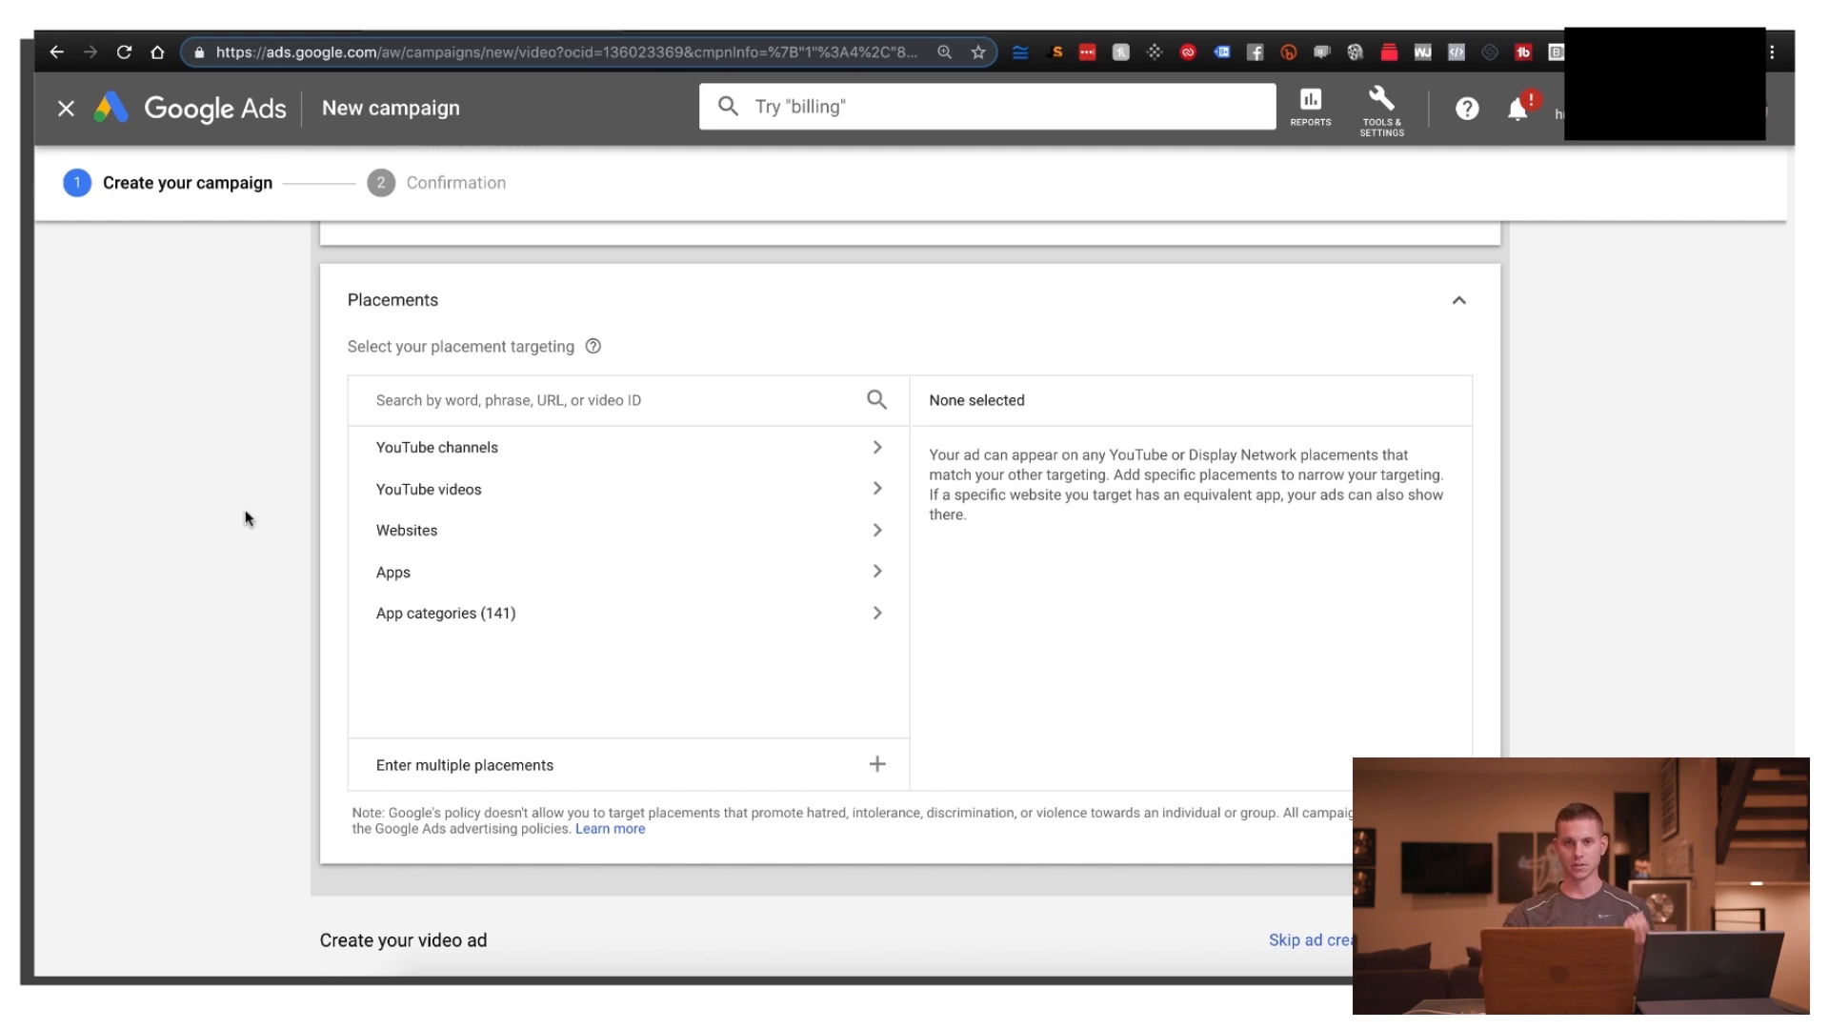
- Search the ad's YouTube video field for the creator's name and choose "How To Make Quick Money In One Day Online"
{"action": "scroll", "coordinate": [269, 551], "scroll_direction": "down", "scroll_amount": 5}
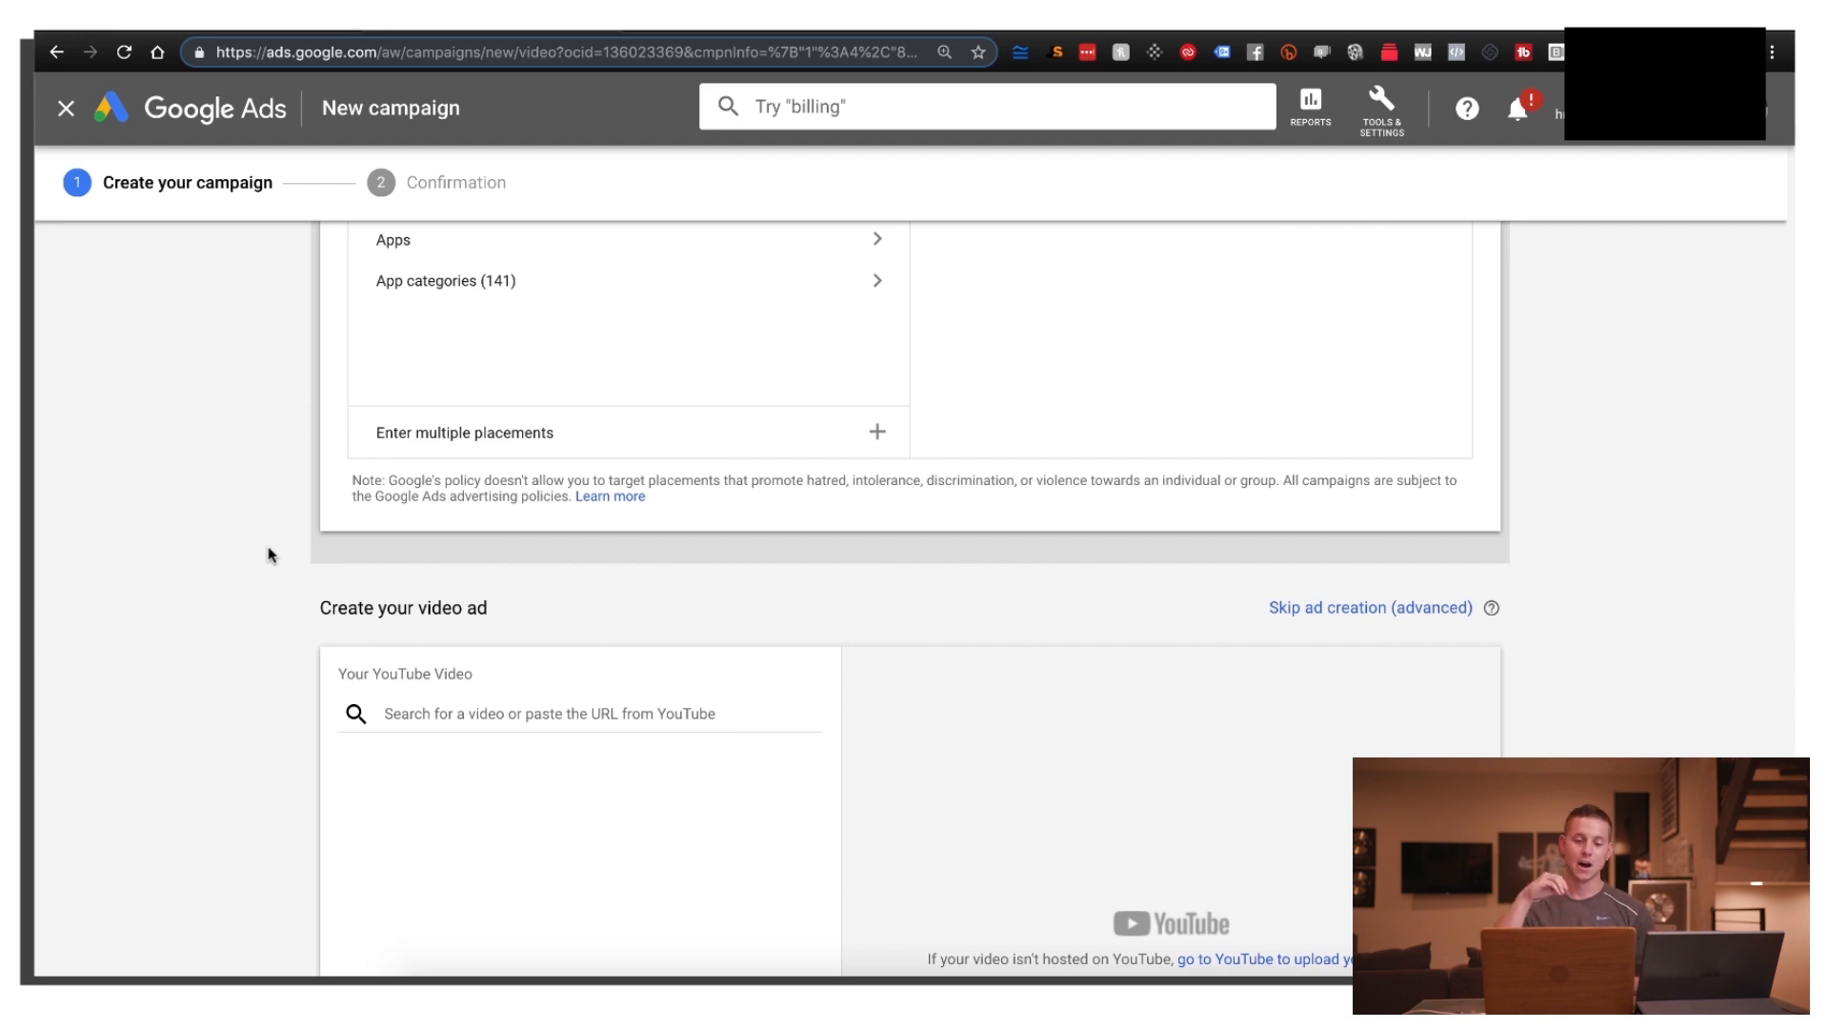
{"action": "scroll", "coordinate": [253, 510], "scroll_direction": "down", "scroll_amount": 3}
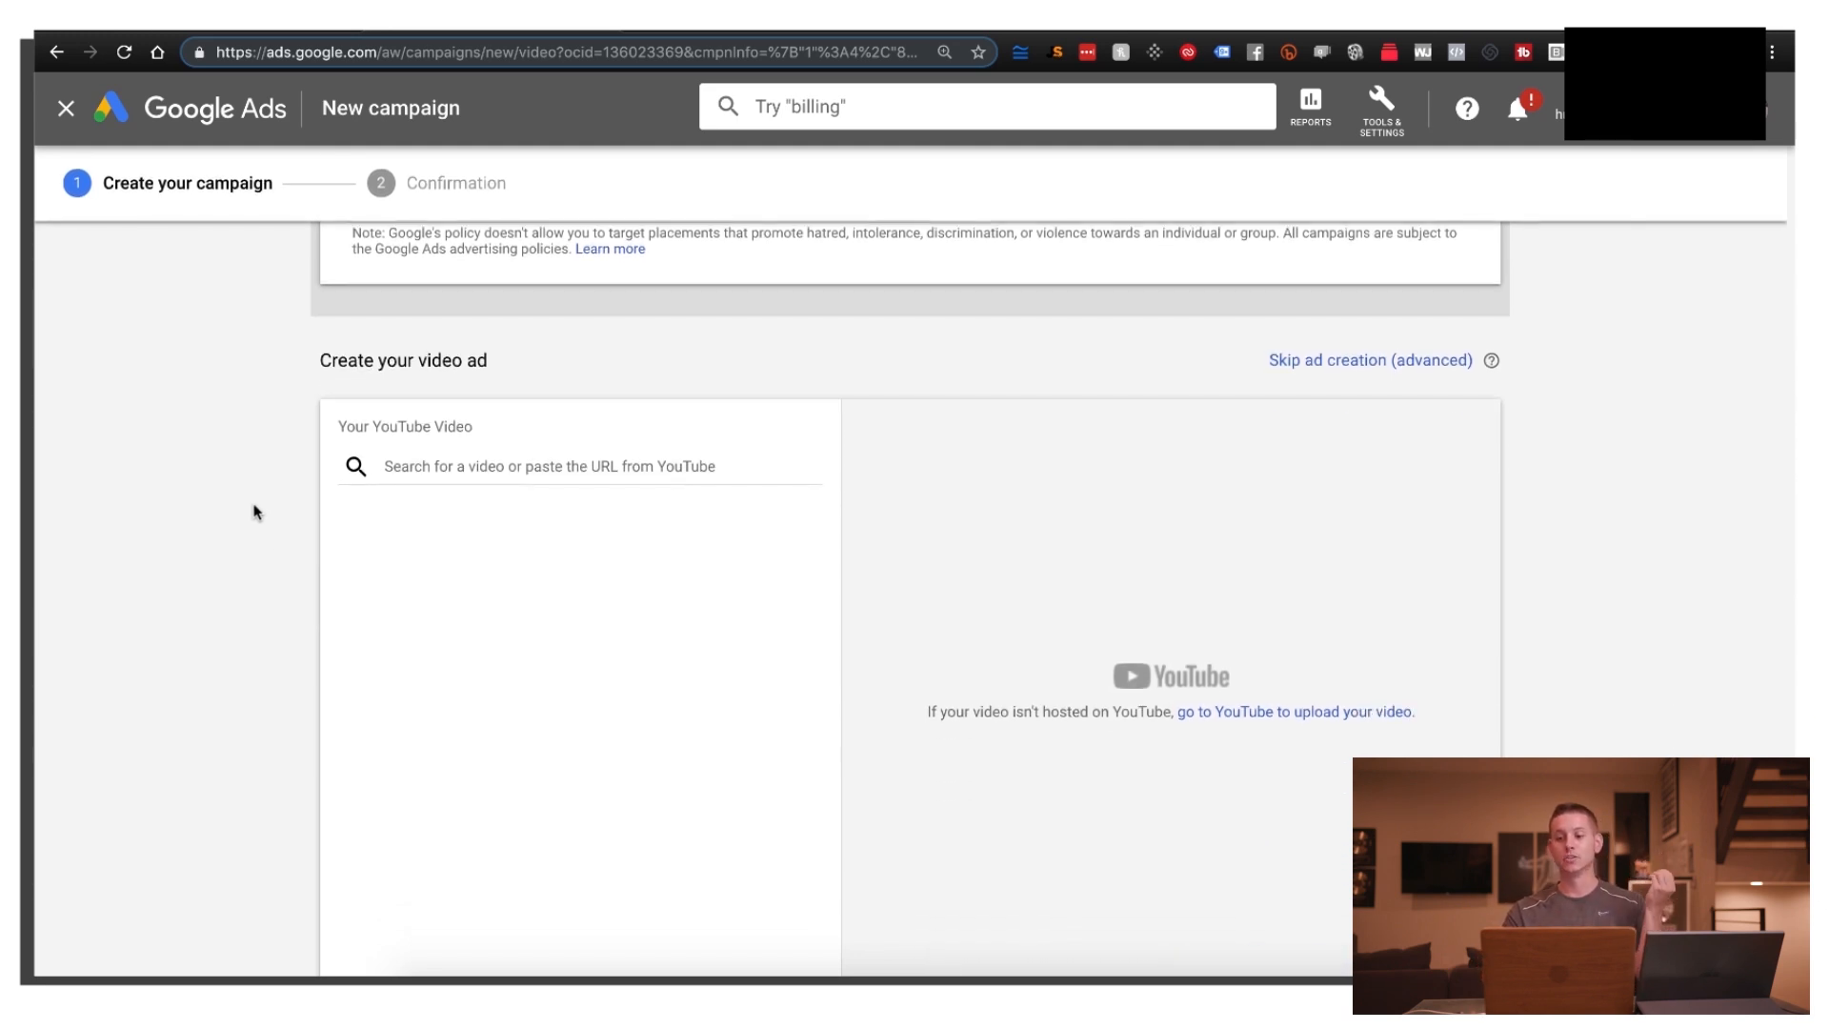
{"action": "scroll", "coordinate": [253, 510], "scroll_direction": "down", "scroll_amount": 1}
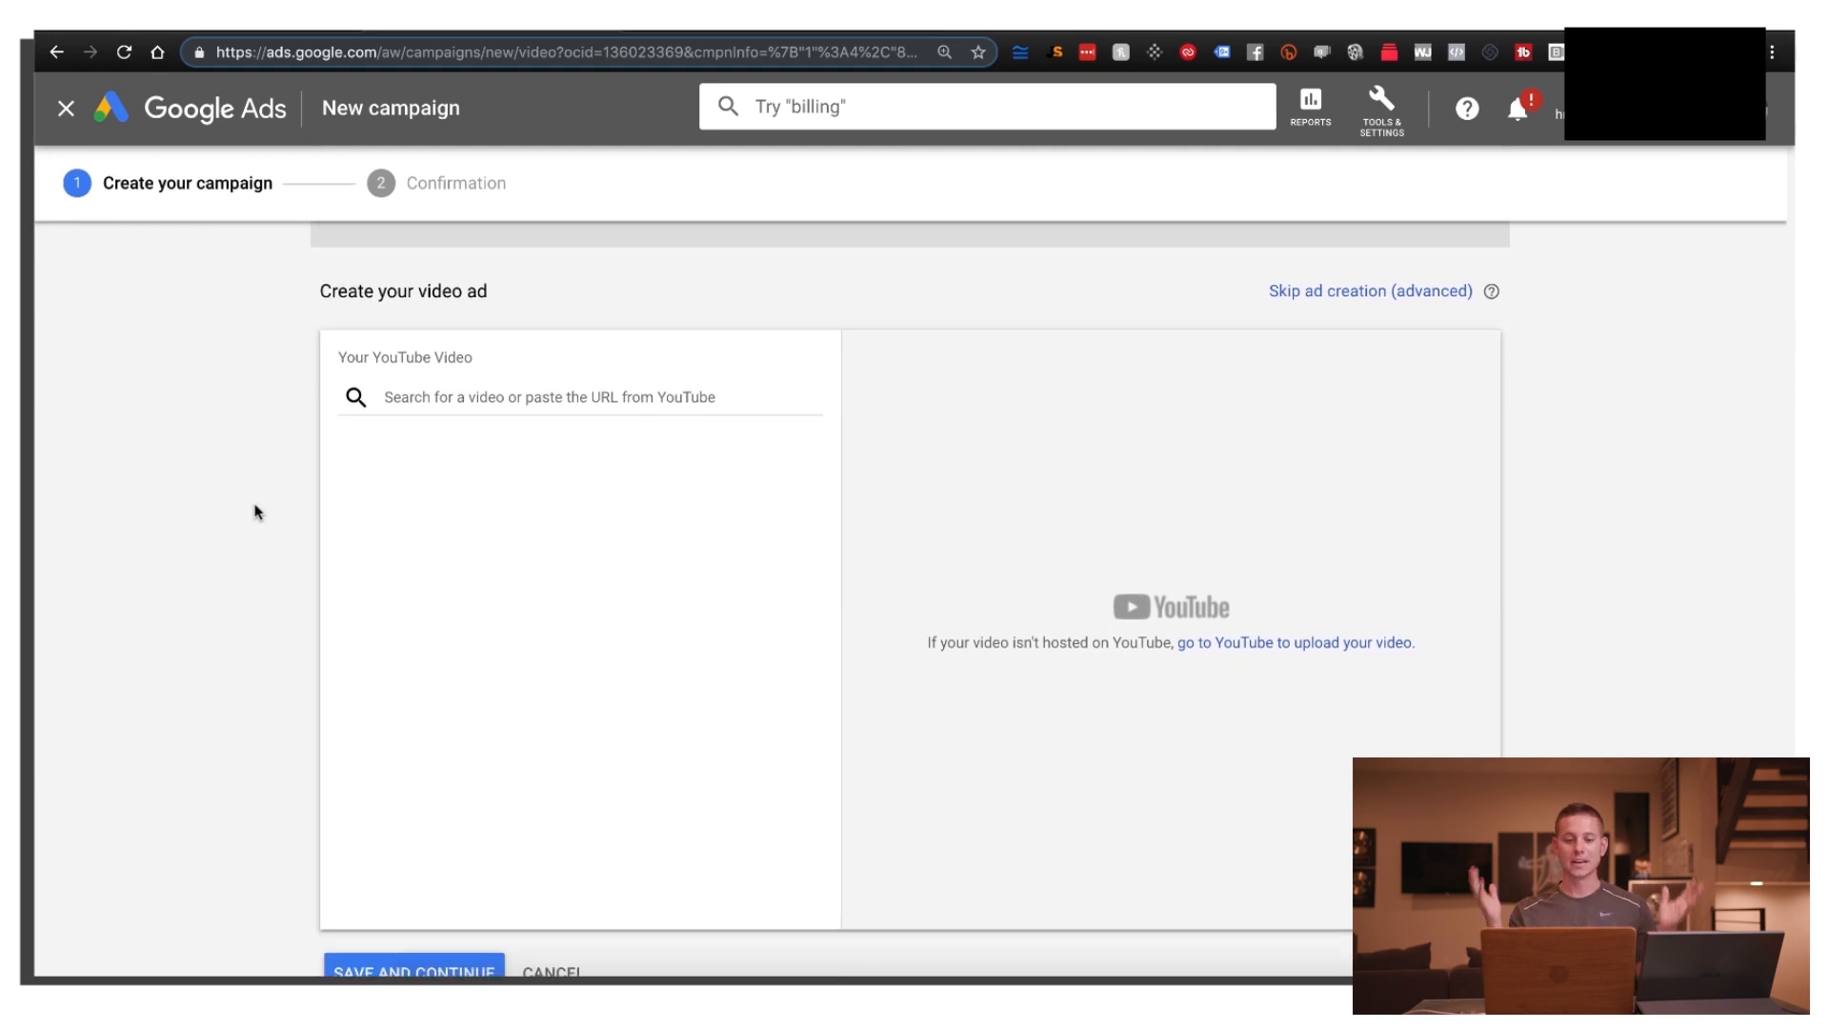
{"action": "left_click", "coordinate": [485, 397]}
{"action": "type", "text": "kevin david"}
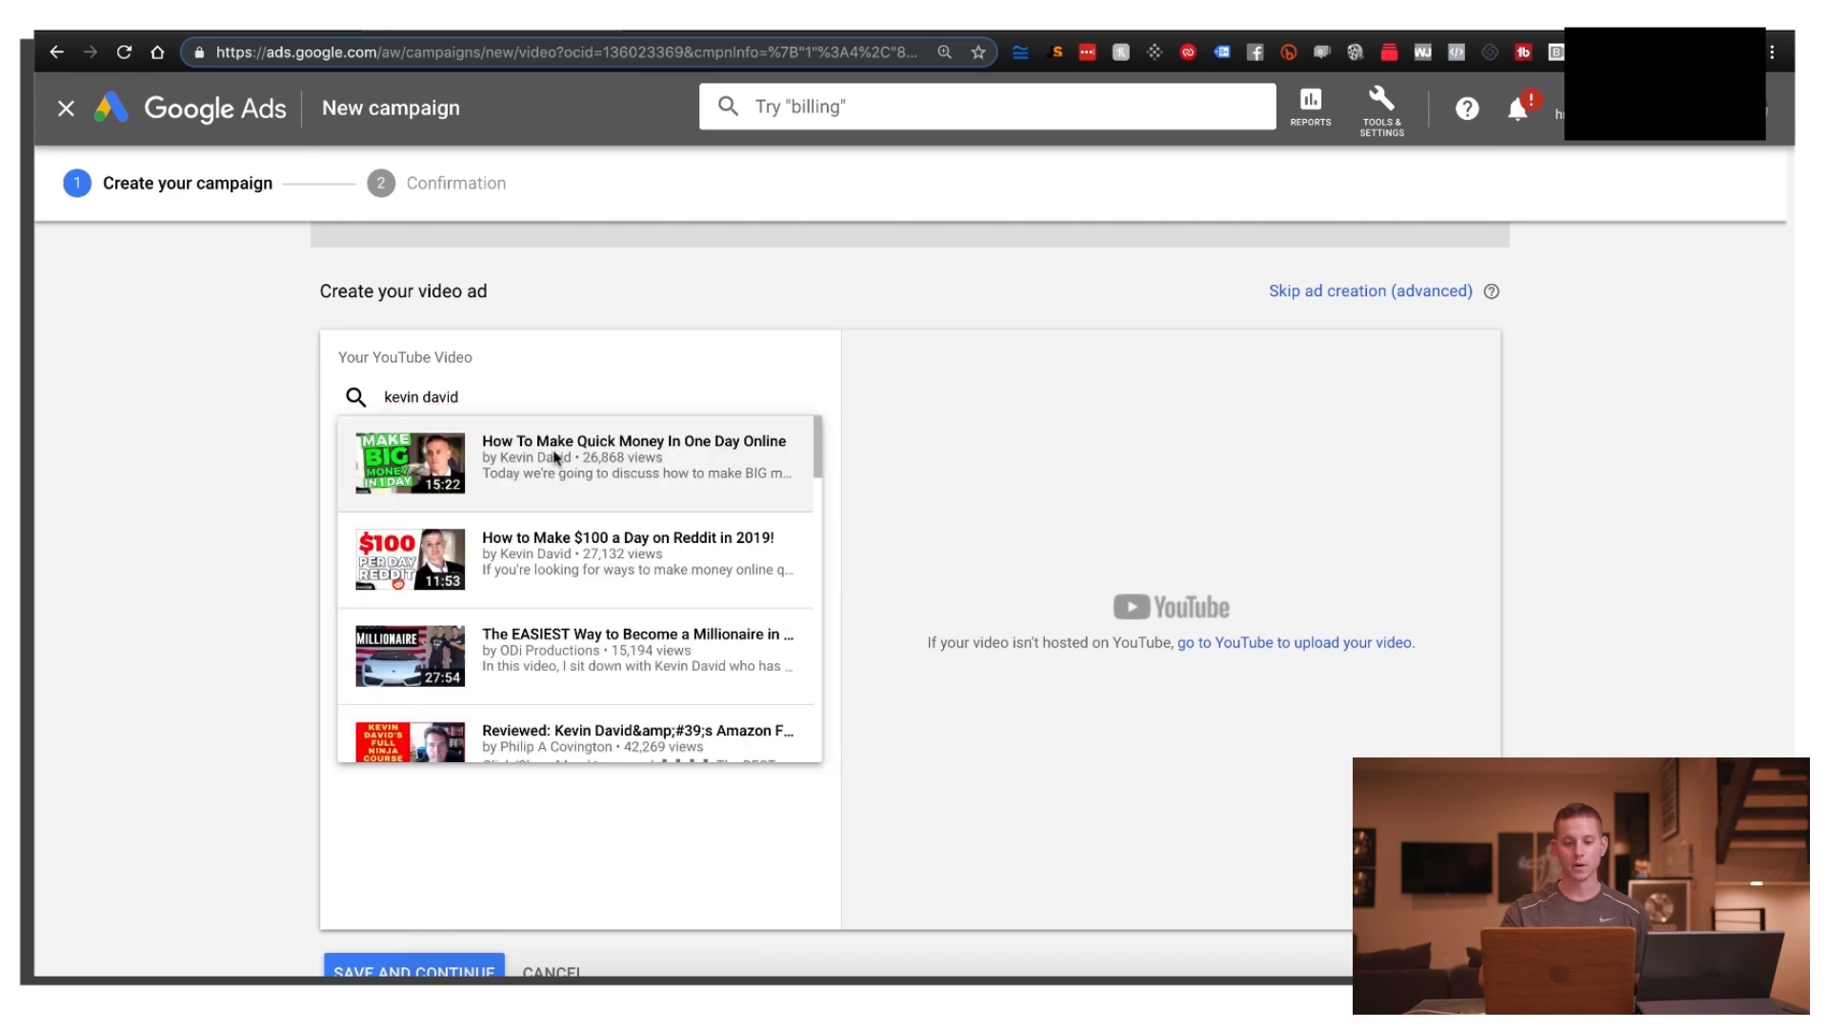
{"action": "left_click", "coordinate": [555, 458]}
{"action": "scroll", "coordinate": [165, 415], "scroll_direction": "down", "scroll_amount": 1}
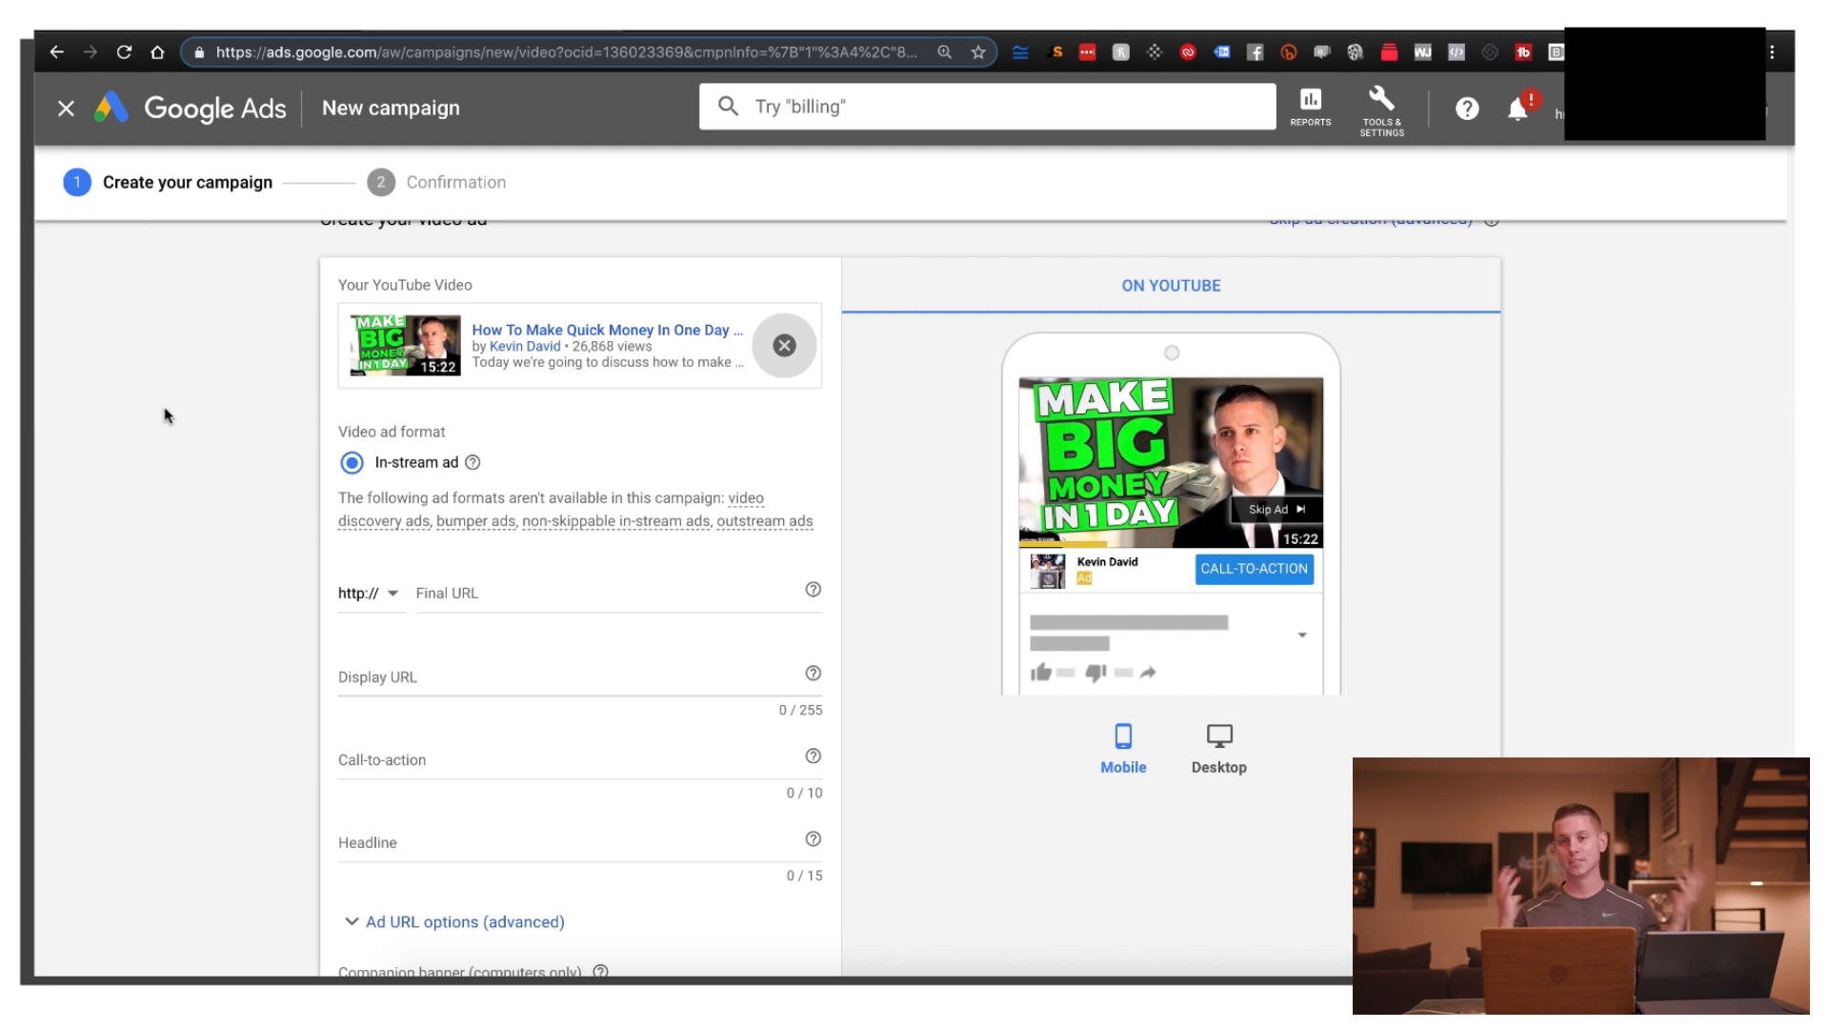
- Enter the creator's website address as the ad's final URL and use the same address as the display URL
{"action": "left_click", "coordinate": [491, 588]}
{"action": "type", "text": "www."}
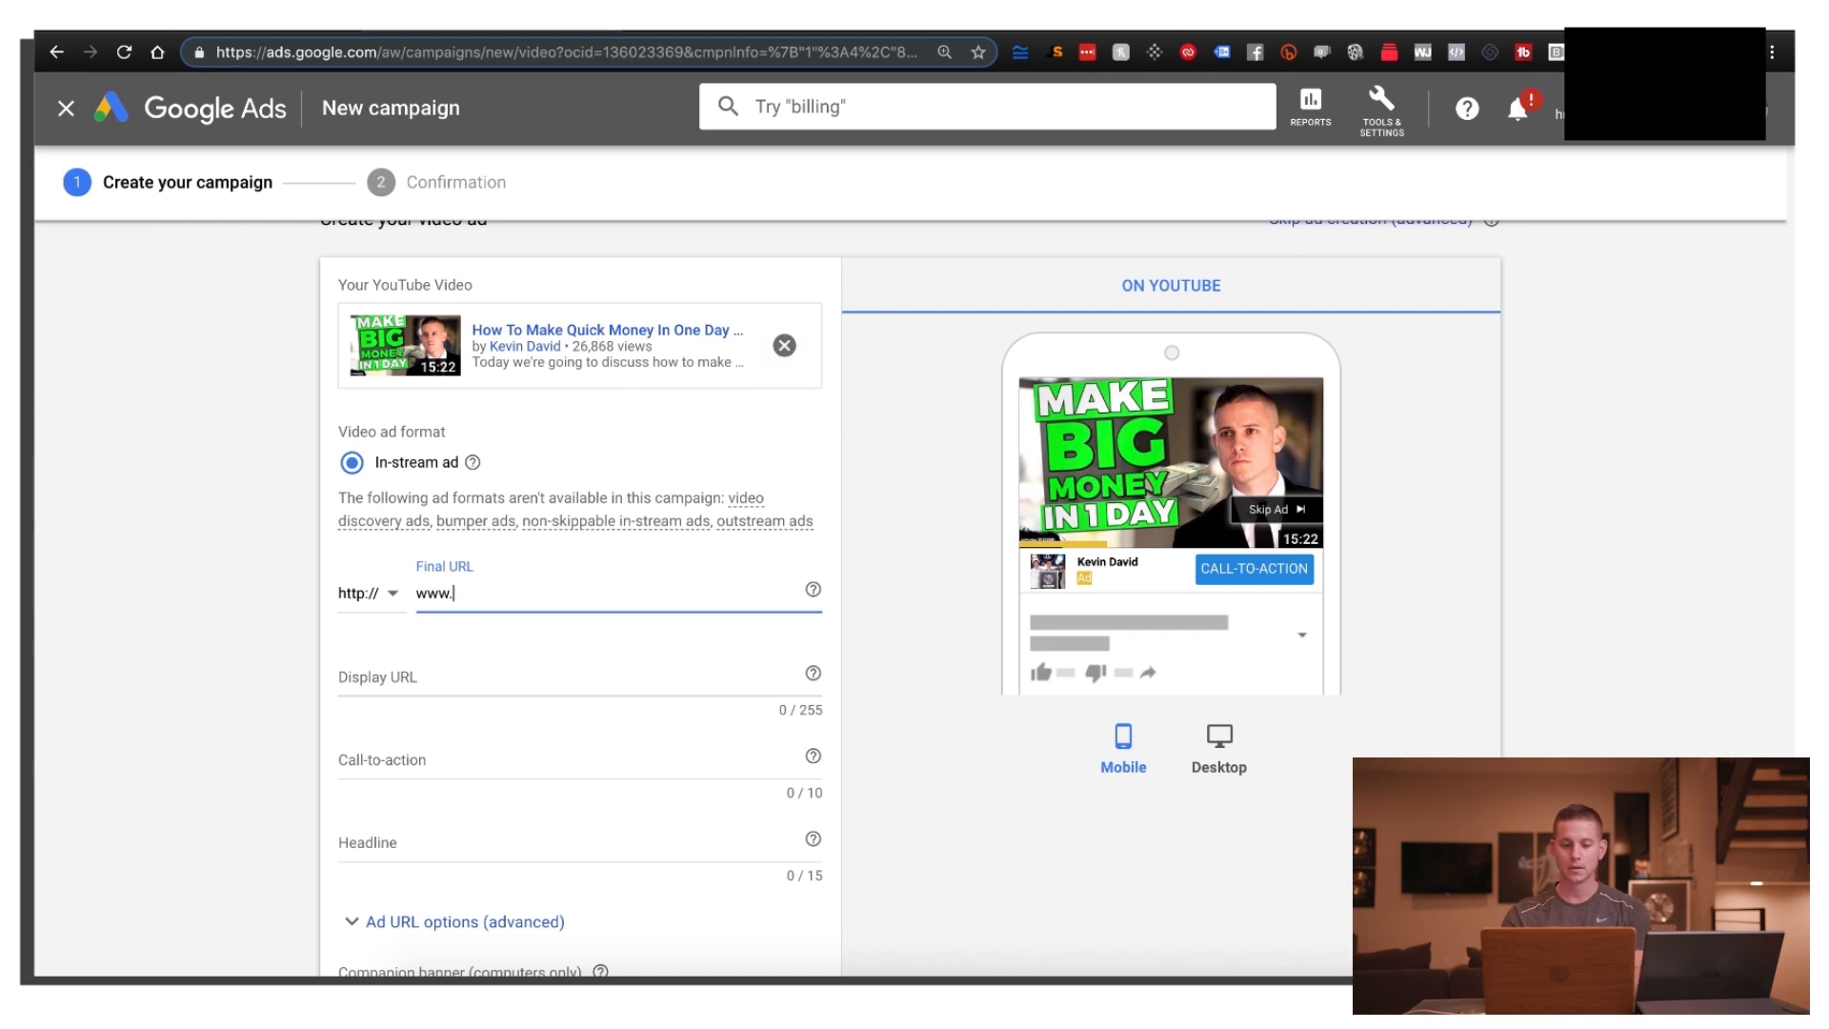
{"action": "type", "text": "officialkevindavid.com"}
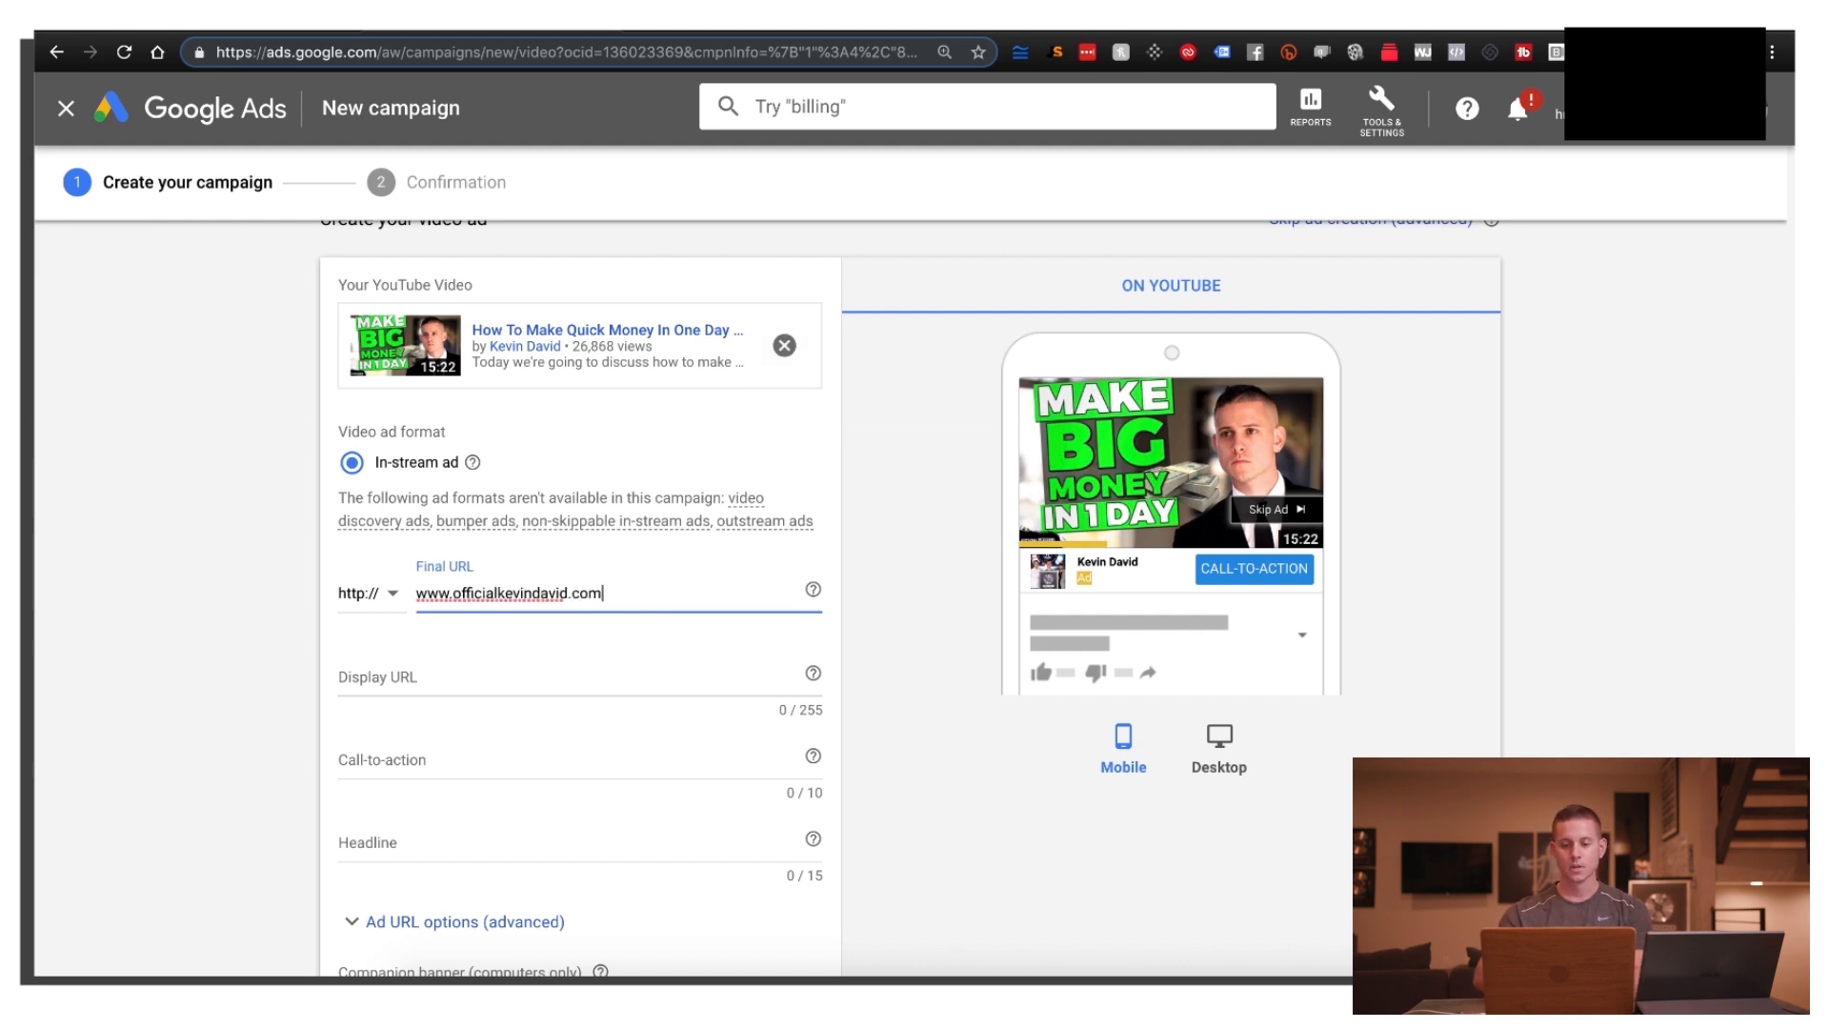
{"action": "left_click", "coordinate": [405, 688]}
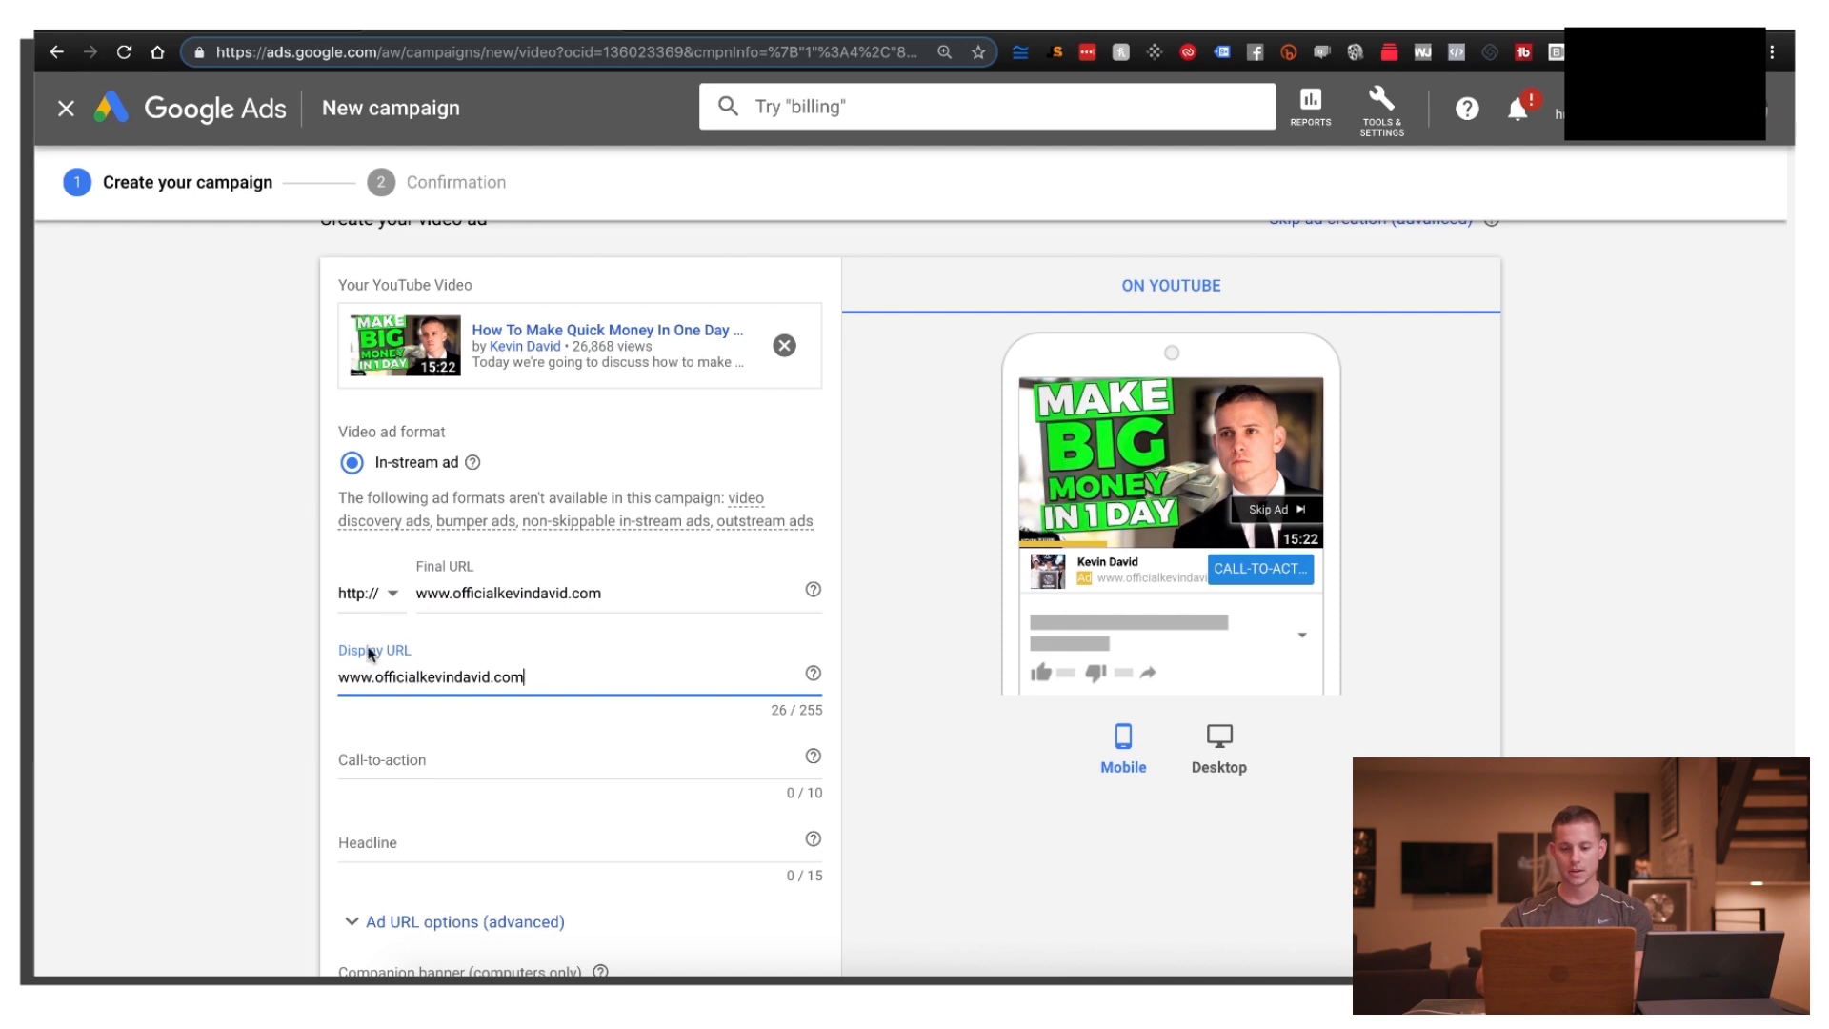
- Set the ad's call-to-action text to "Click Now!"
{"action": "scroll", "coordinate": [270, 673], "scroll_direction": "down", "scroll_amount": 1}
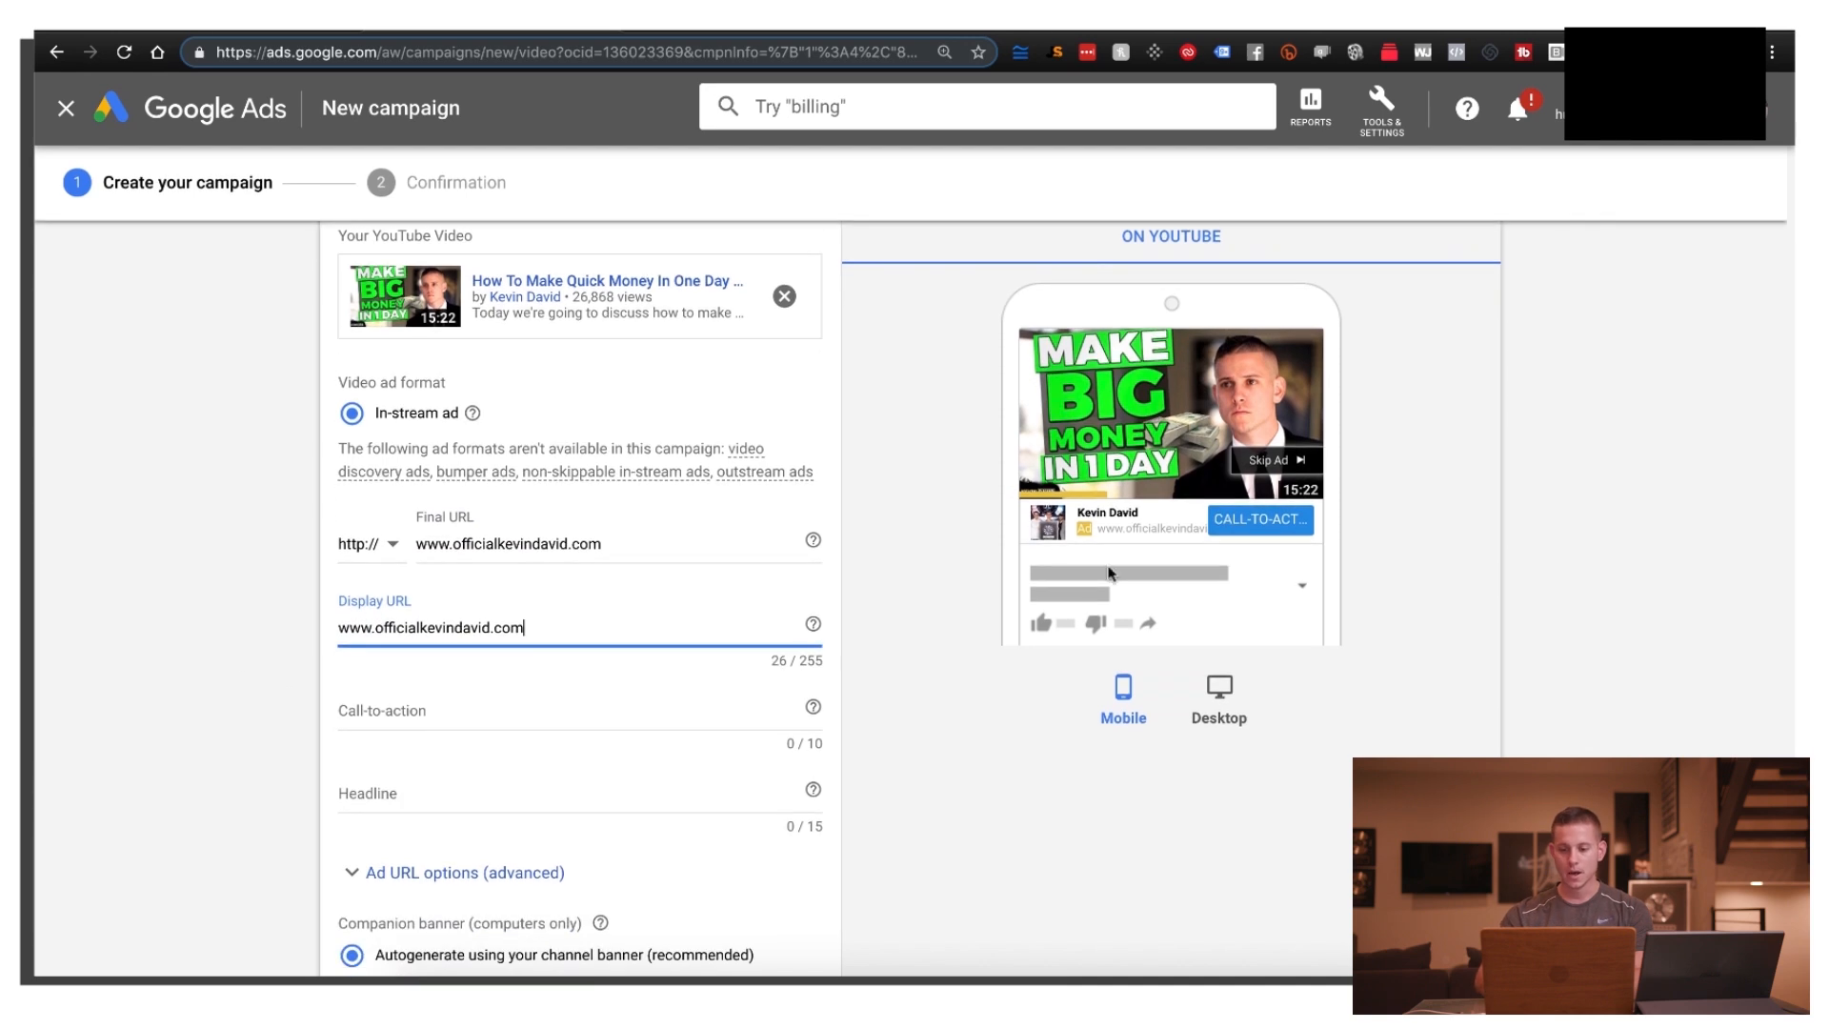
{"action": "left_click", "coordinate": [406, 705]}
{"action": "type", "text": "Click Now!"}
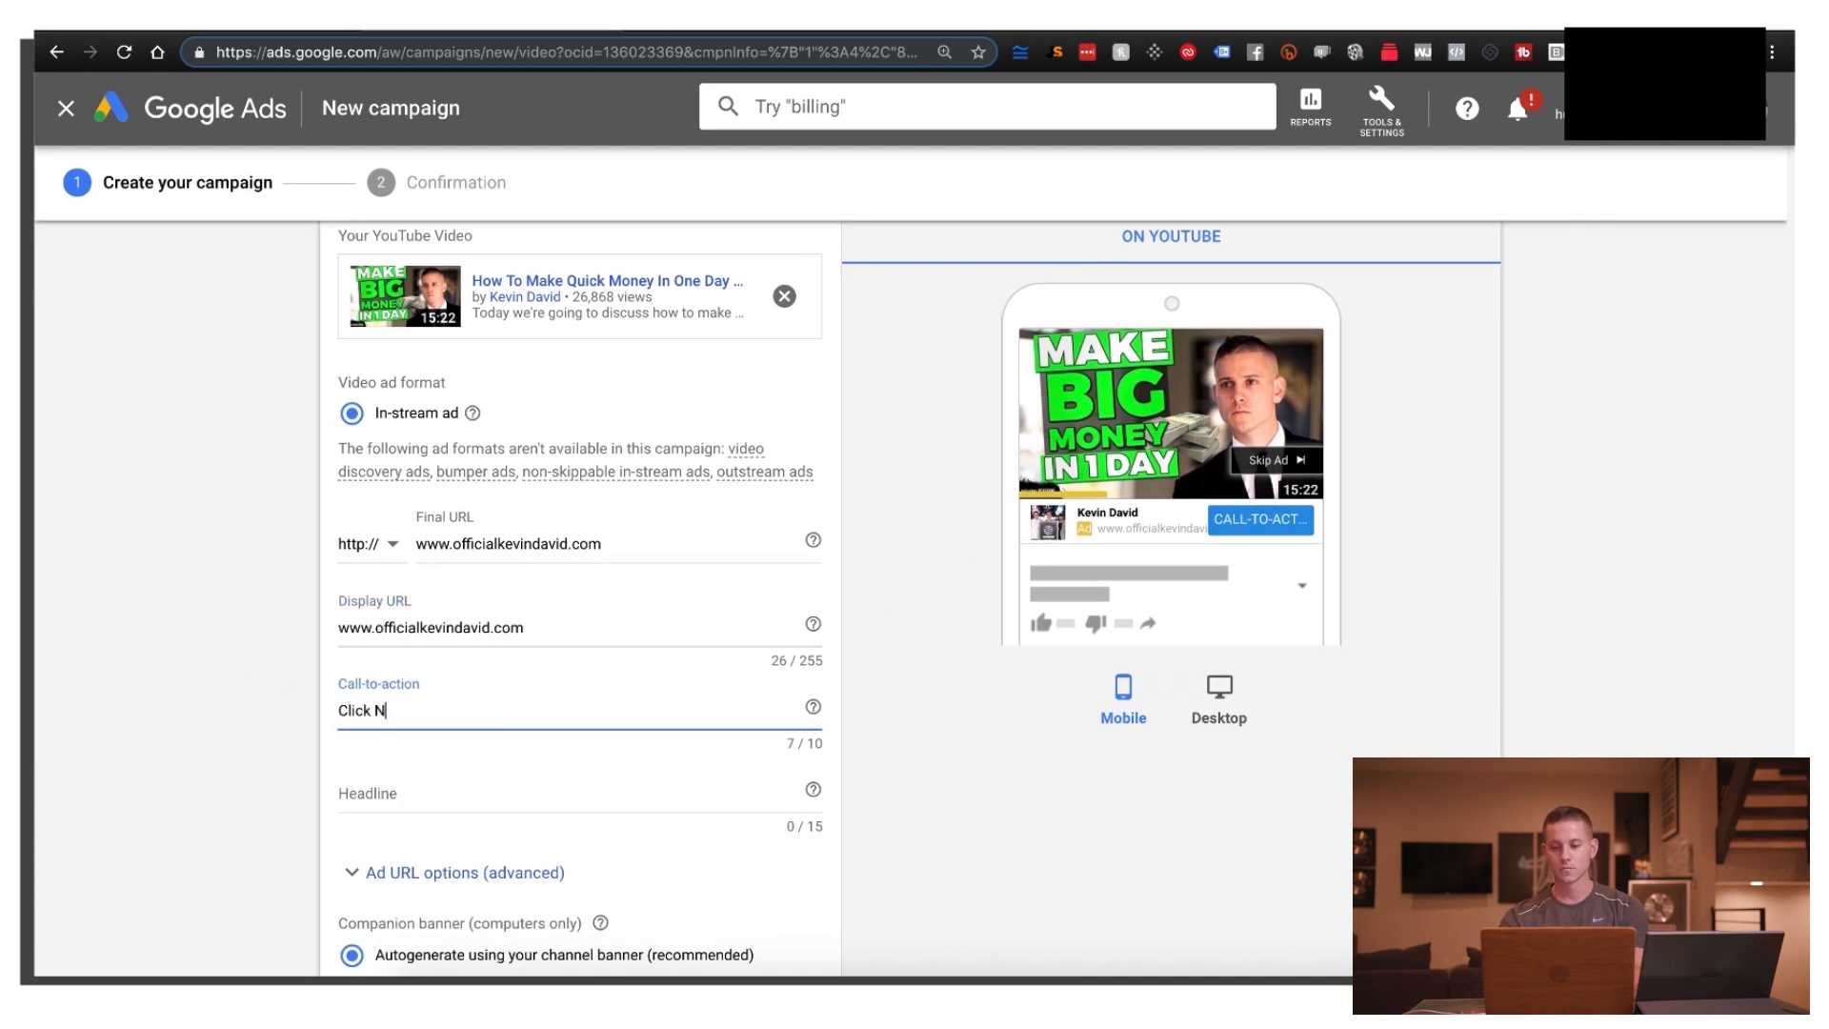
{"action": "left_click", "coordinate": [143, 606]}
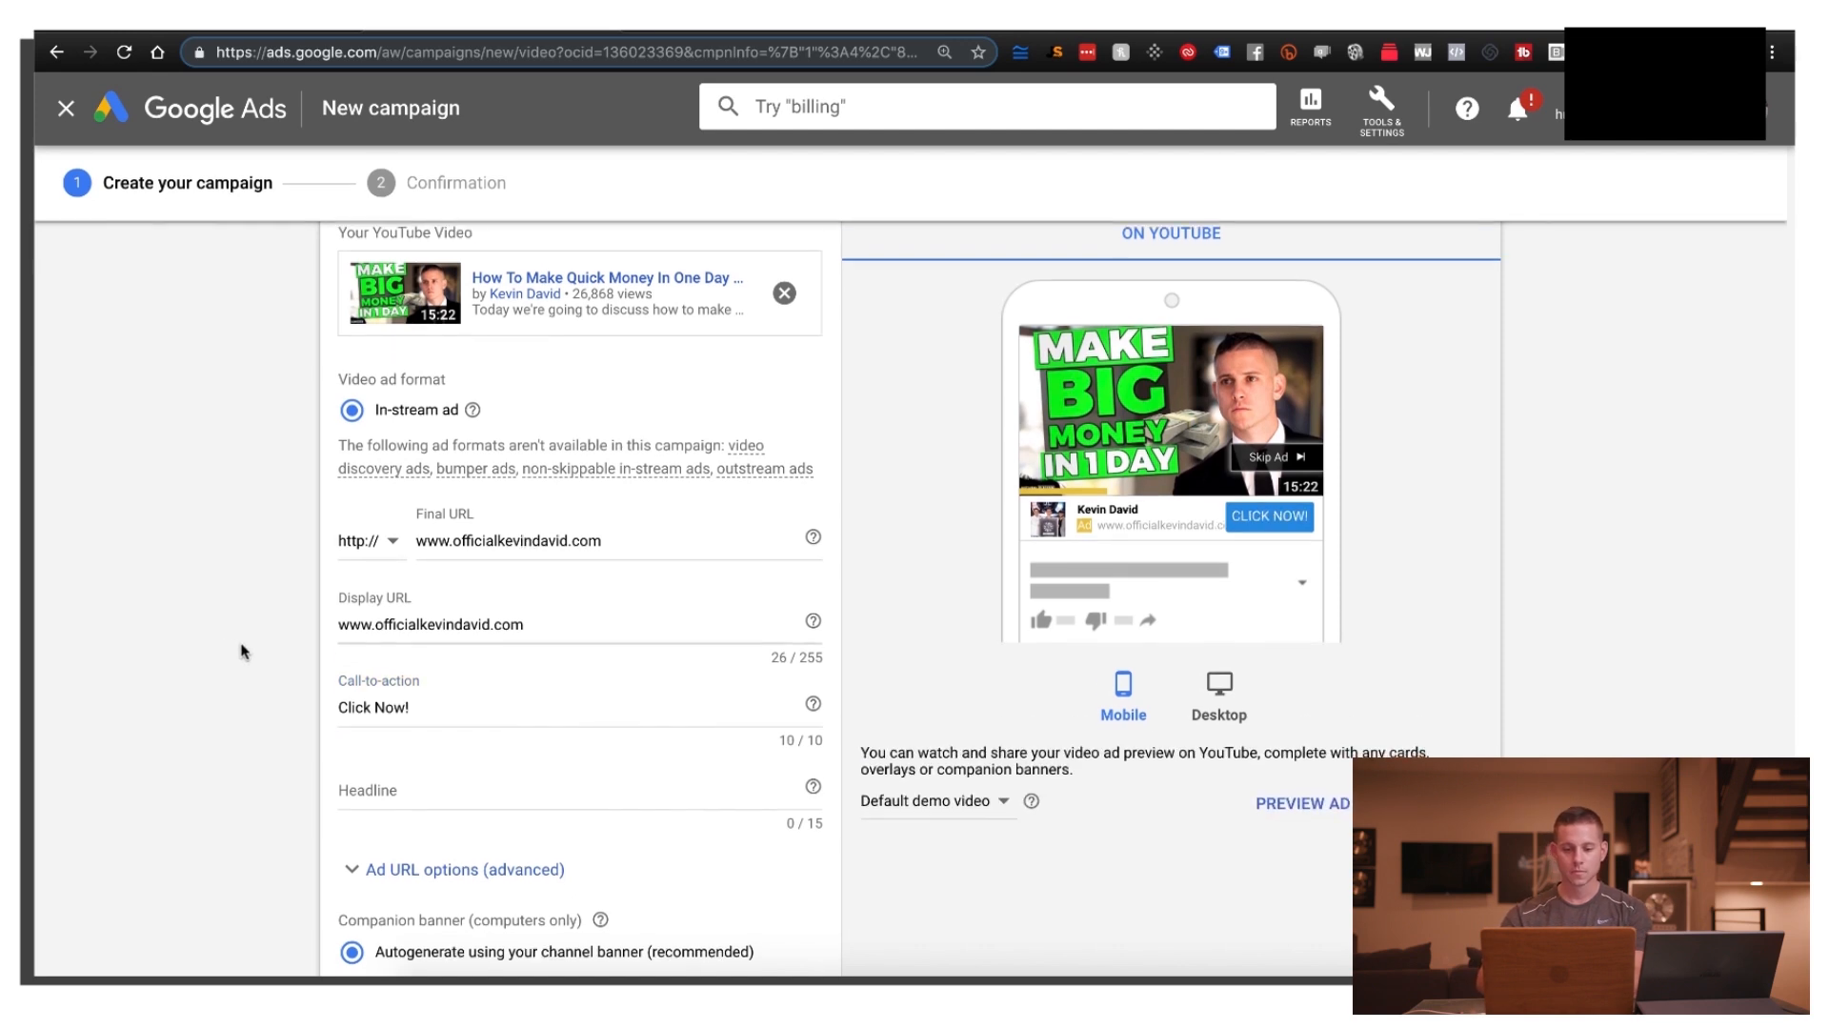
- Replace the ad's call-to-action text with "Learn More"
{"action": "scroll", "coordinate": [236, 647], "scroll_direction": "down", "scroll_amount": 1}
{"action": "left_click_drag", "start_coordinate": [341, 673], "coordinate": [410, 673]}
{"action": "type", "text": "Learn more"}
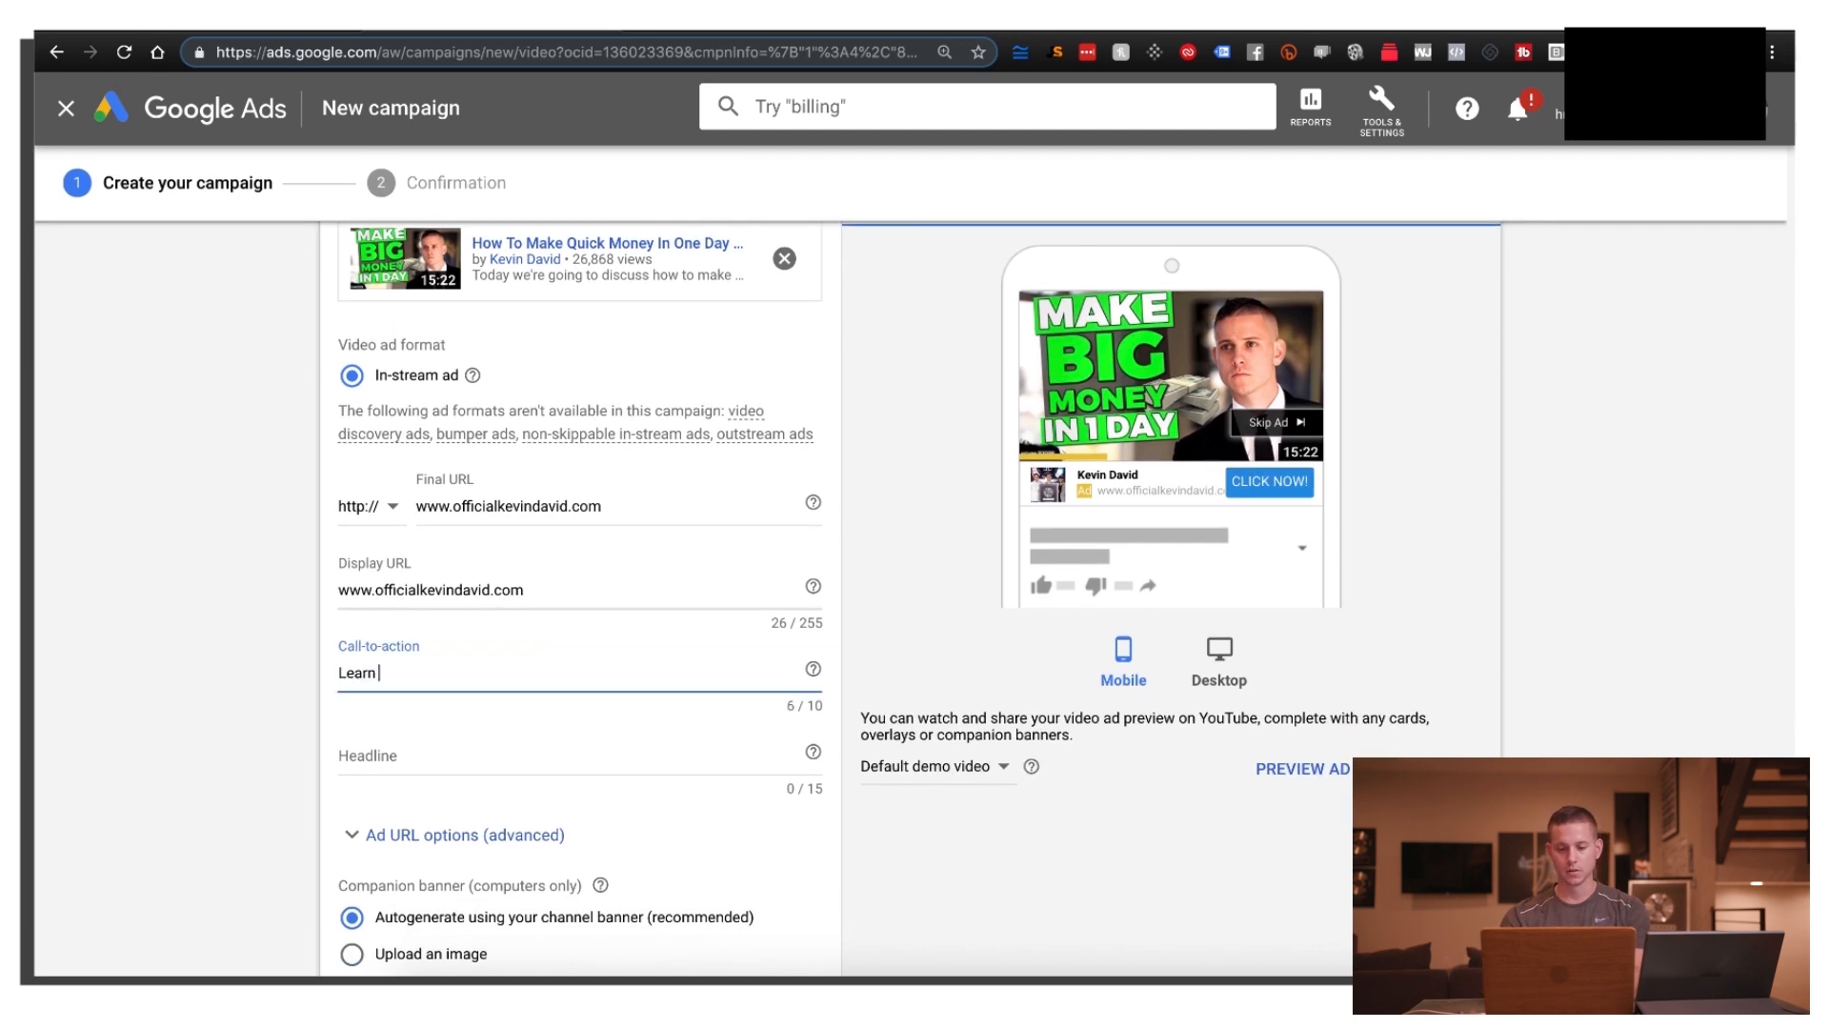
{"action": "key", "text": "BackSpace"}
{"action": "key", "text": "BackSpace"}
{"action": "key", "text": "BackSpace"}
{"action": "key", "text": "BackSpace"}
{"action": "type", "text": "More"}
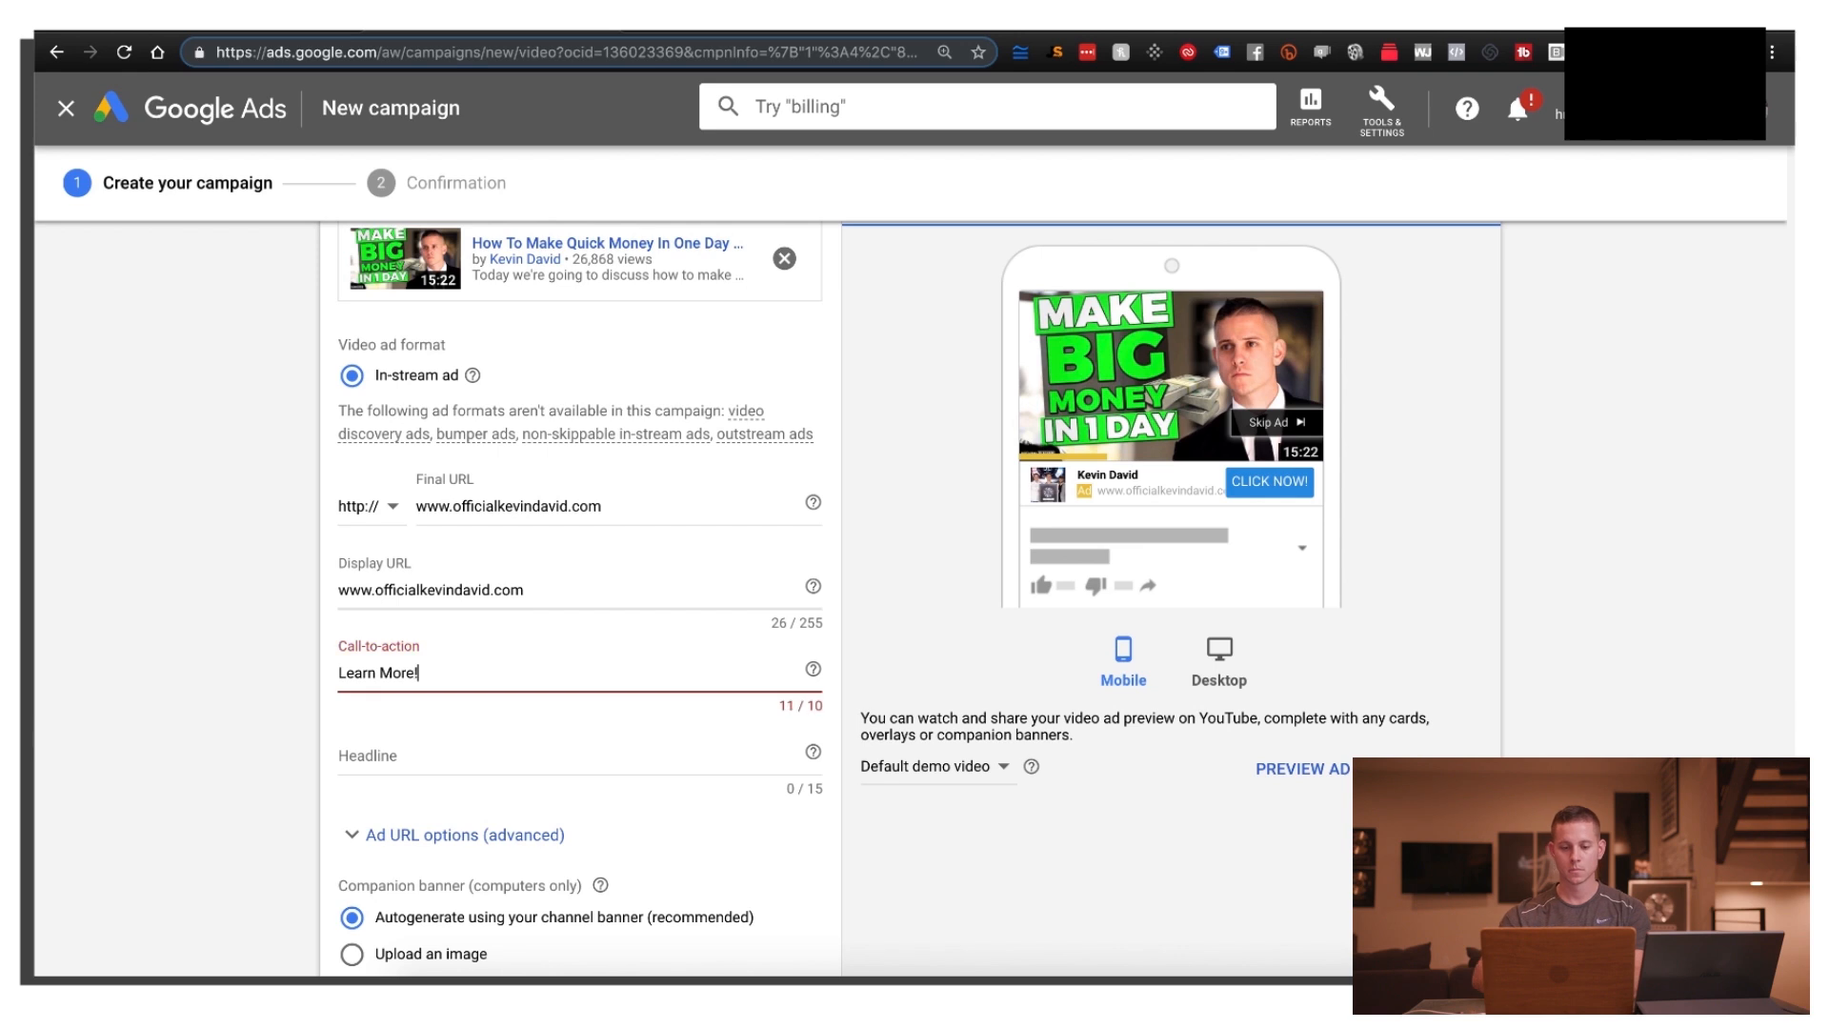
{"action": "left_click", "coordinate": [229, 674]}
- Enter "Learn for Free!" as the ad's headline
{"action": "left_click", "coordinate": [388, 756]}
{"action": "type", "text": "Learn "}
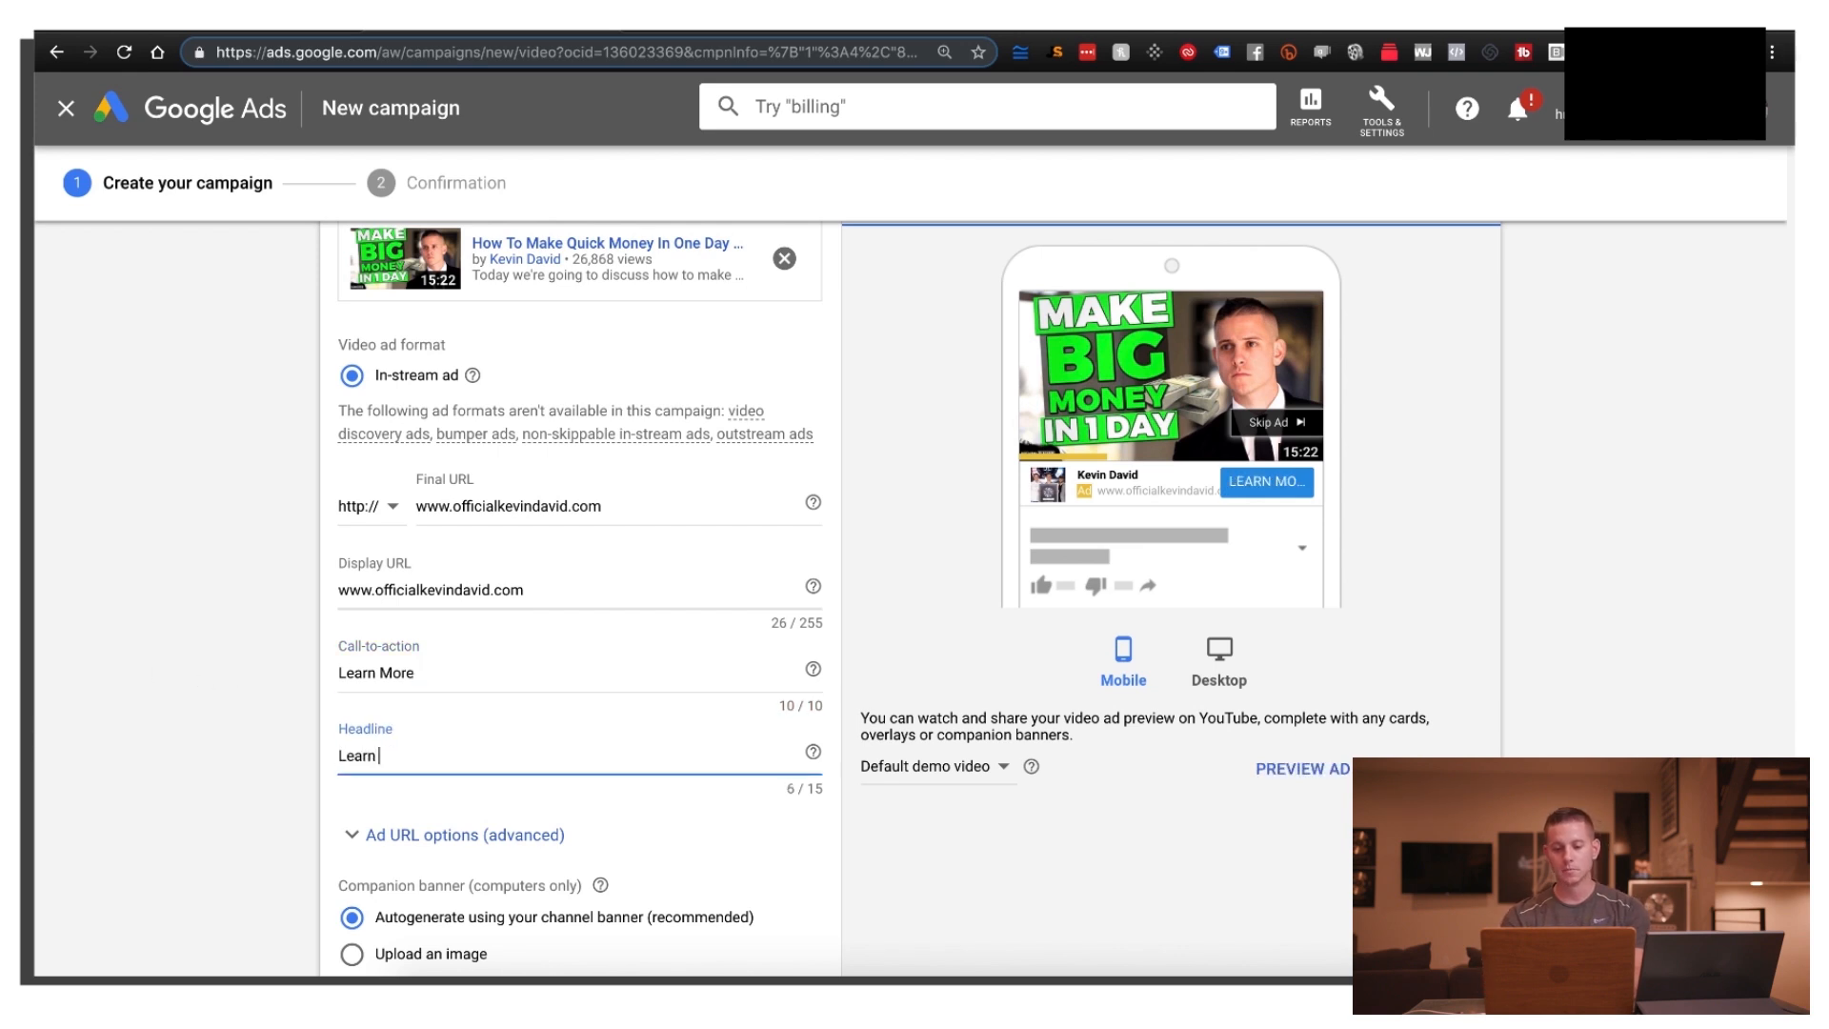
{"action": "type", "text": "for Free!"}
{"action": "left_click", "coordinate": [229, 752]}
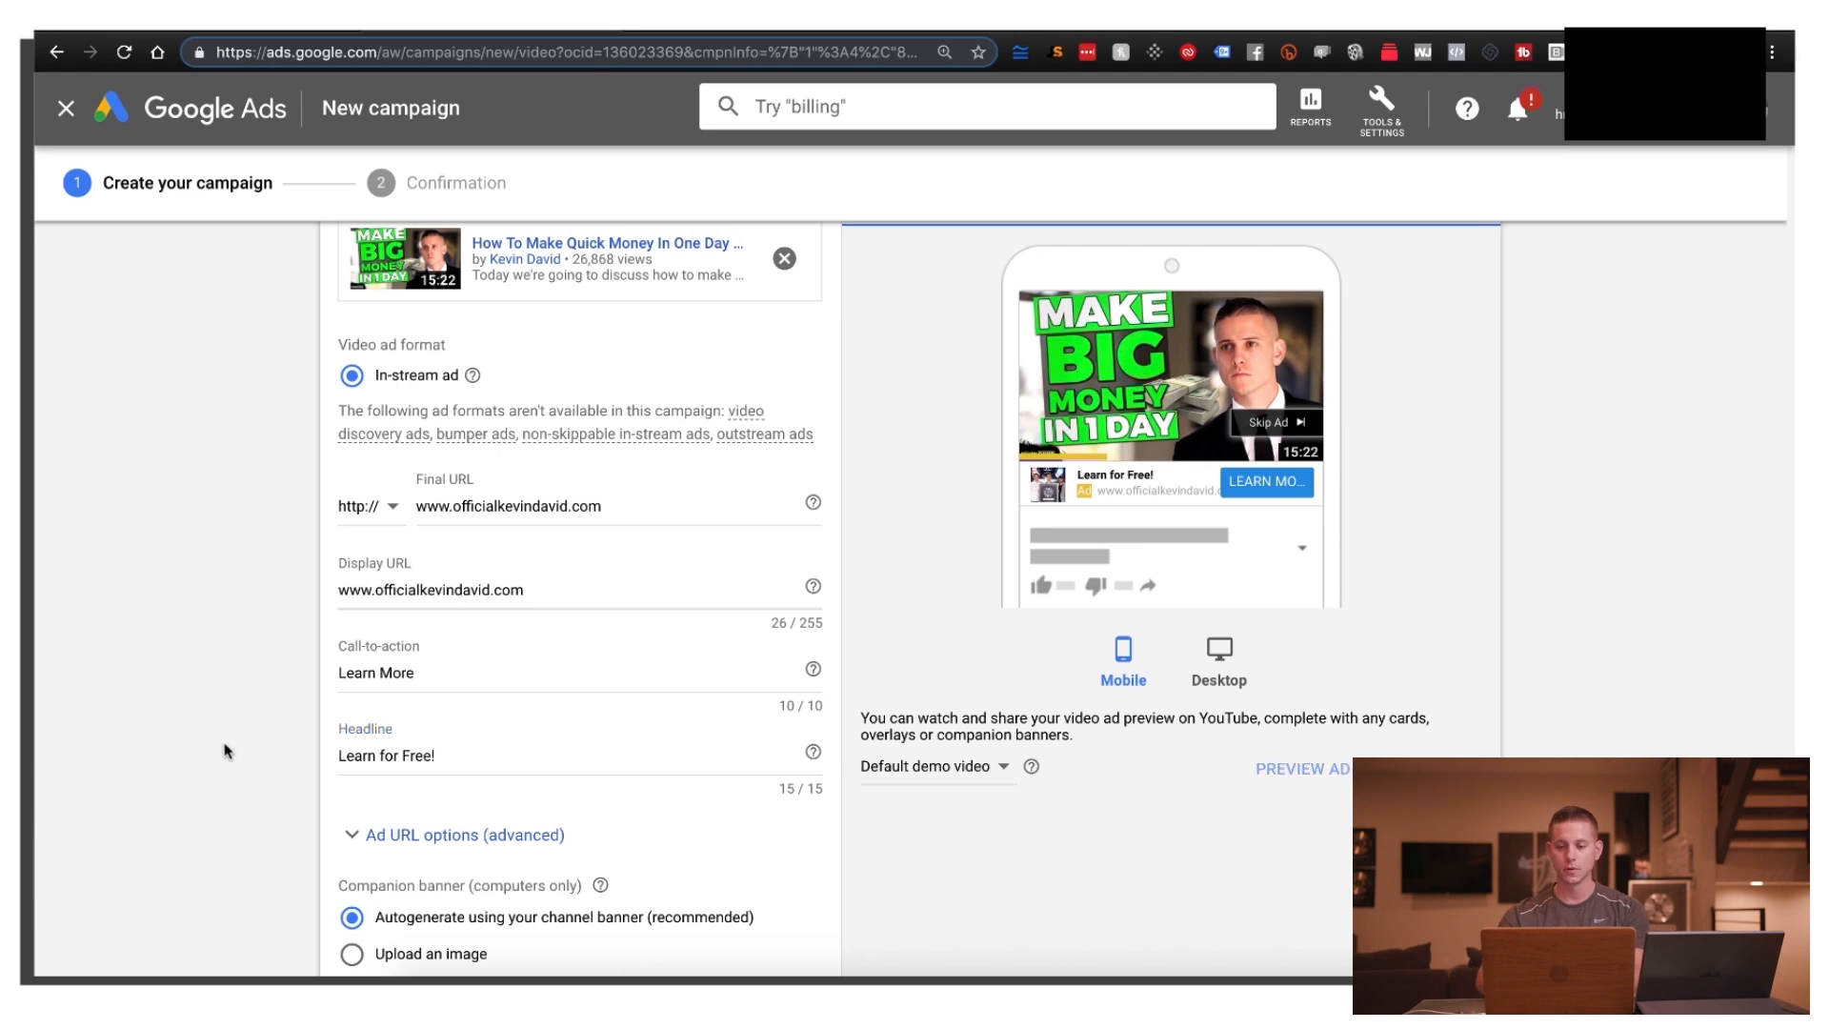
- Look over the companion banner choices, then expand and collapse the advanced ad URL options
{"action": "scroll", "coordinate": [255, 614], "scroll_direction": "down", "scroll_amount": 2}
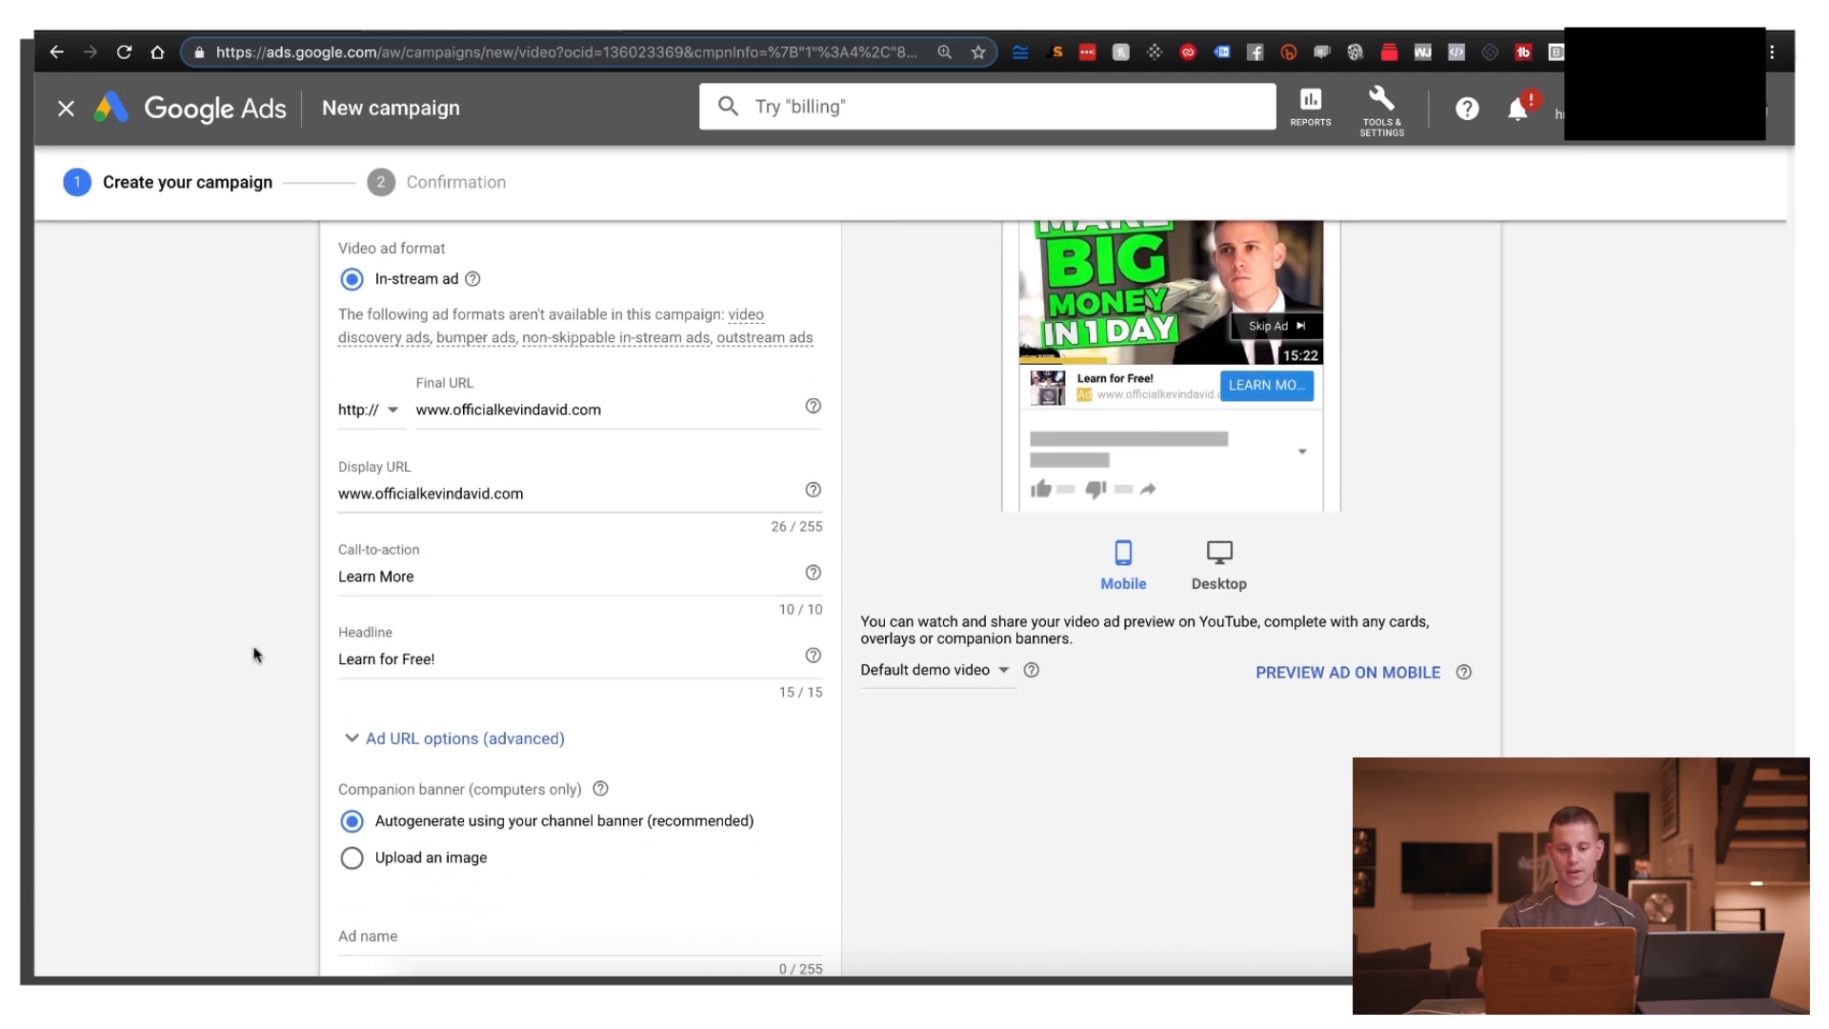
{"action": "scroll", "coordinate": [222, 646], "scroll_direction": "down", "scroll_amount": 1}
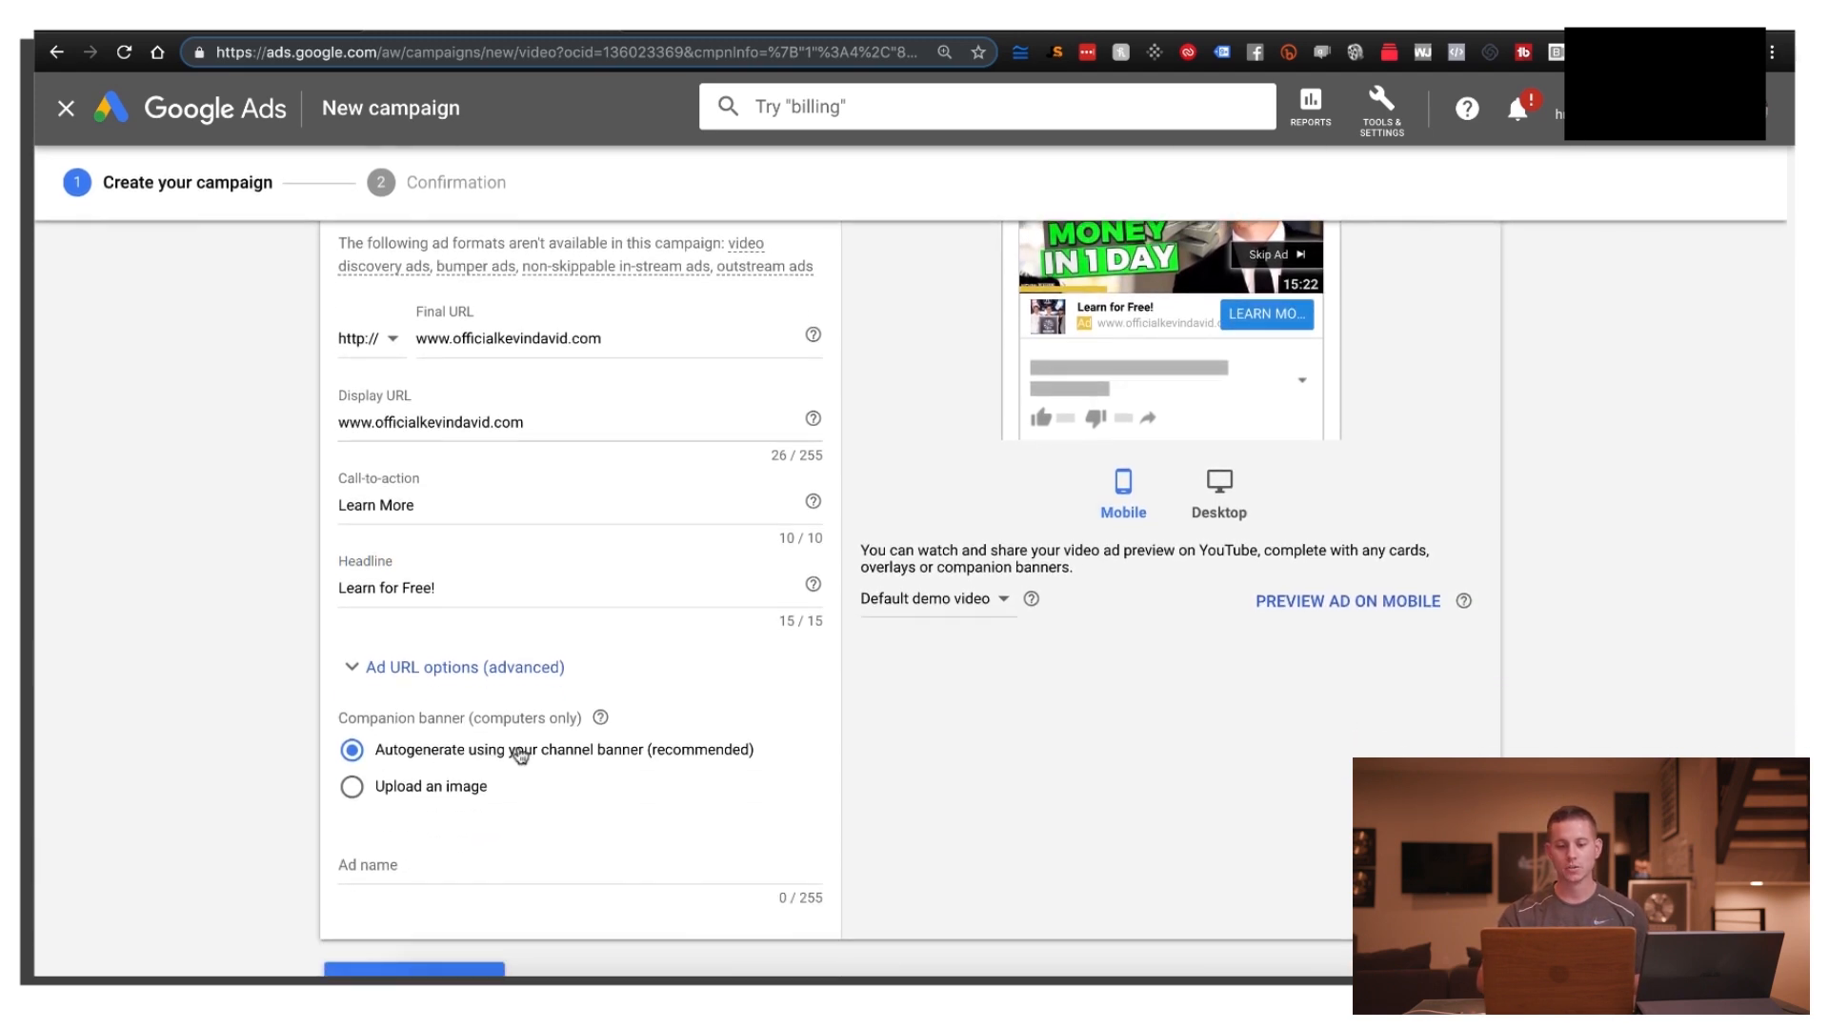
{"action": "scroll", "coordinate": [718, 557], "scroll_direction": "up", "scroll_amount": 2}
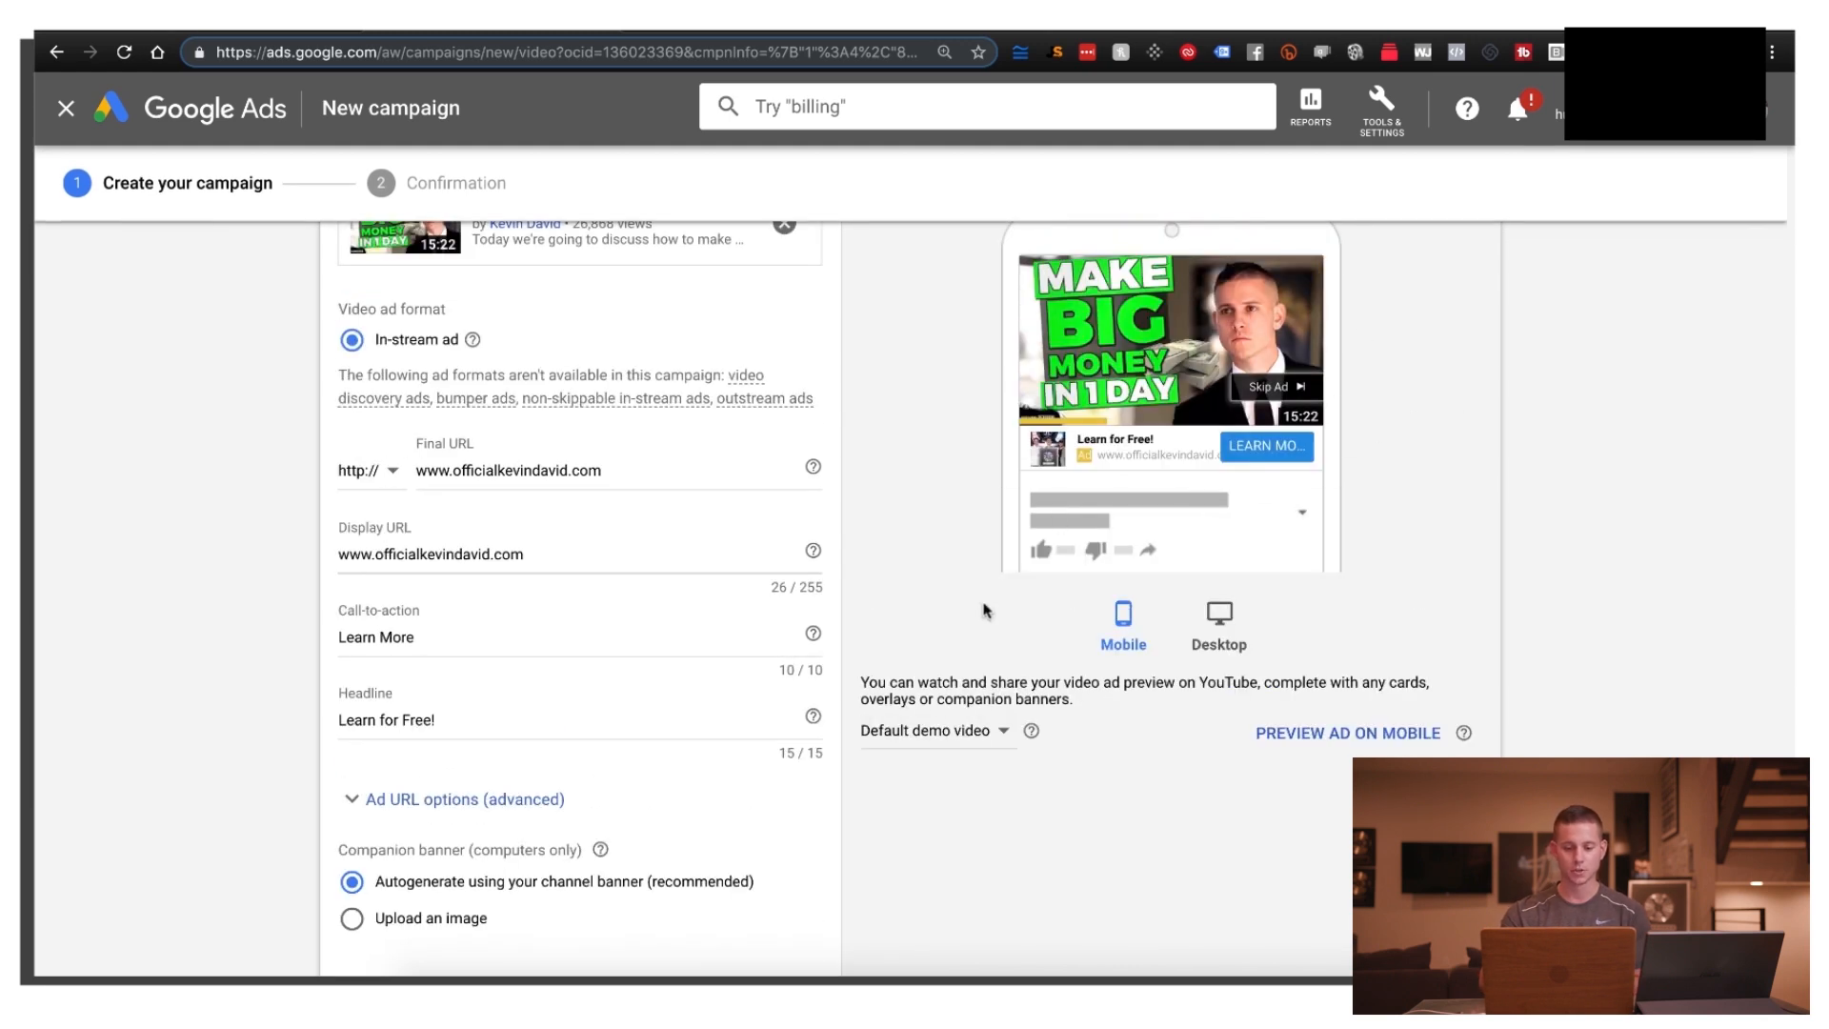
{"action": "scroll", "coordinate": [466, 690], "scroll_direction": "down", "scroll_amount": 3}
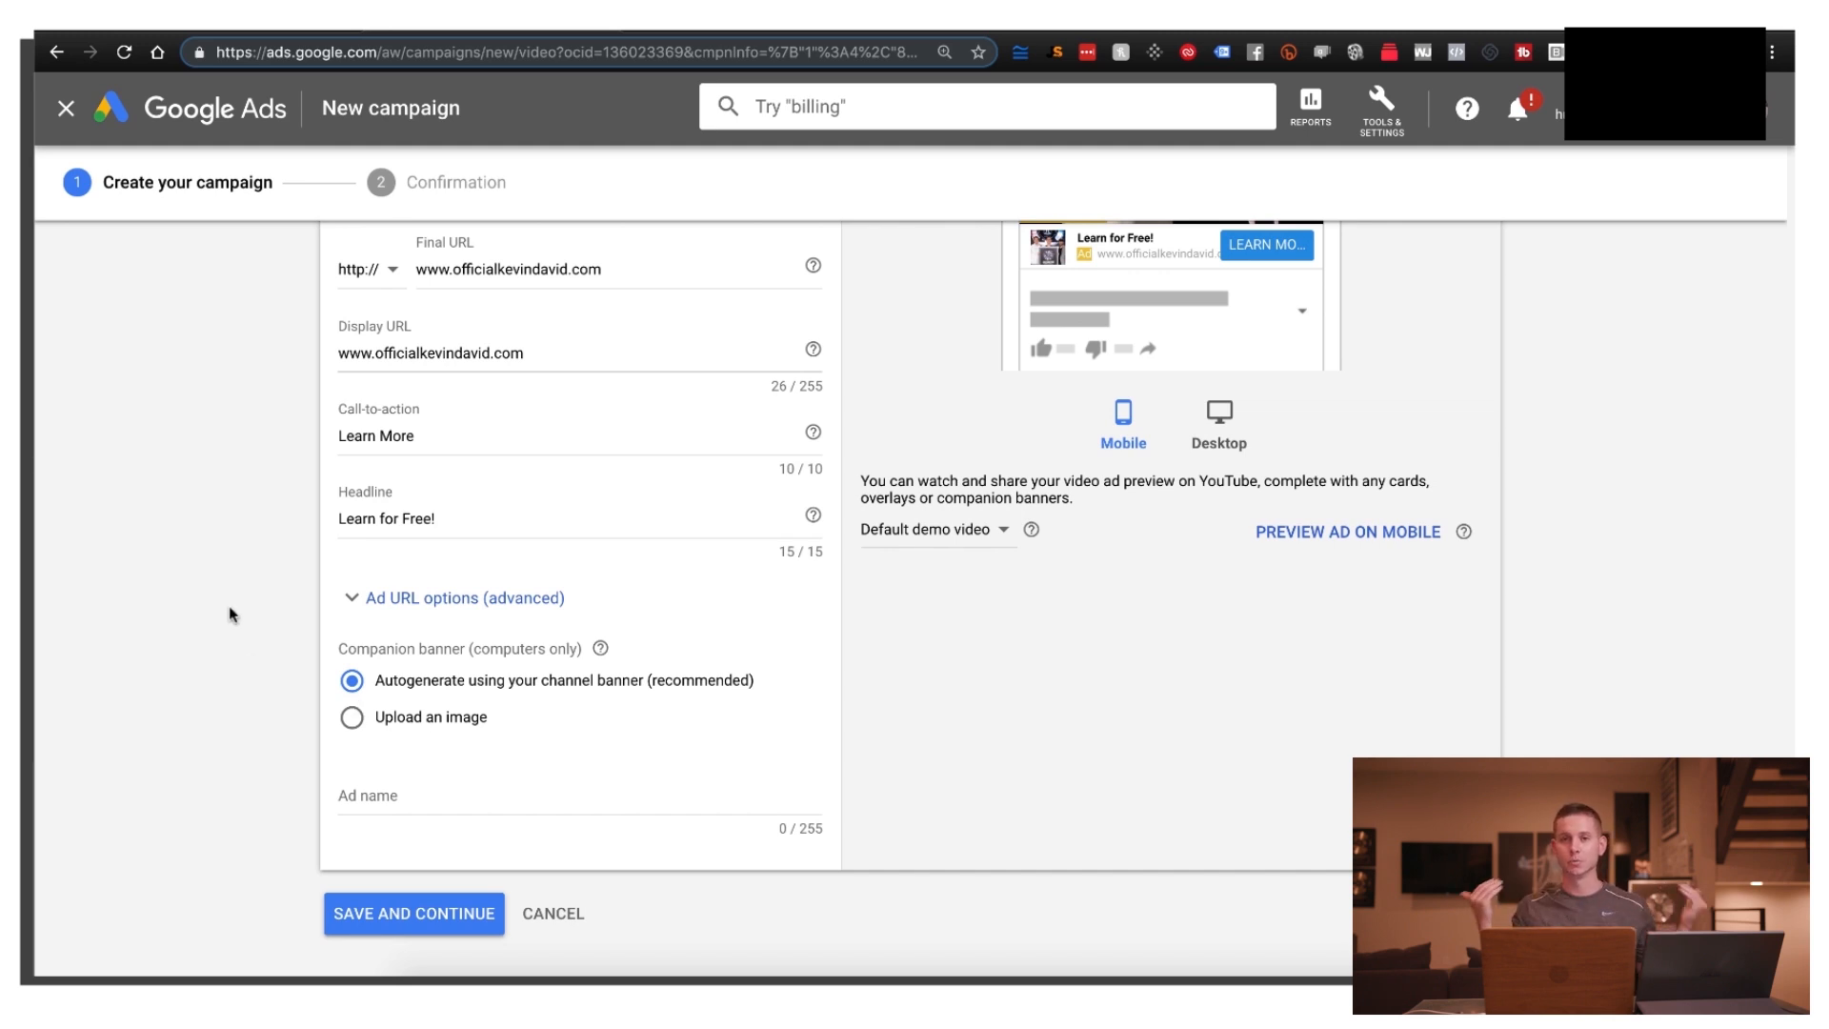
{"action": "left_click", "coordinate": [431, 597]}
{"action": "left_click", "coordinate": [425, 597]}
- Generate the mobile ad preview link, switch to the desktop preview and examine how the ad appears there
{"action": "left_click", "coordinate": [1334, 537]}
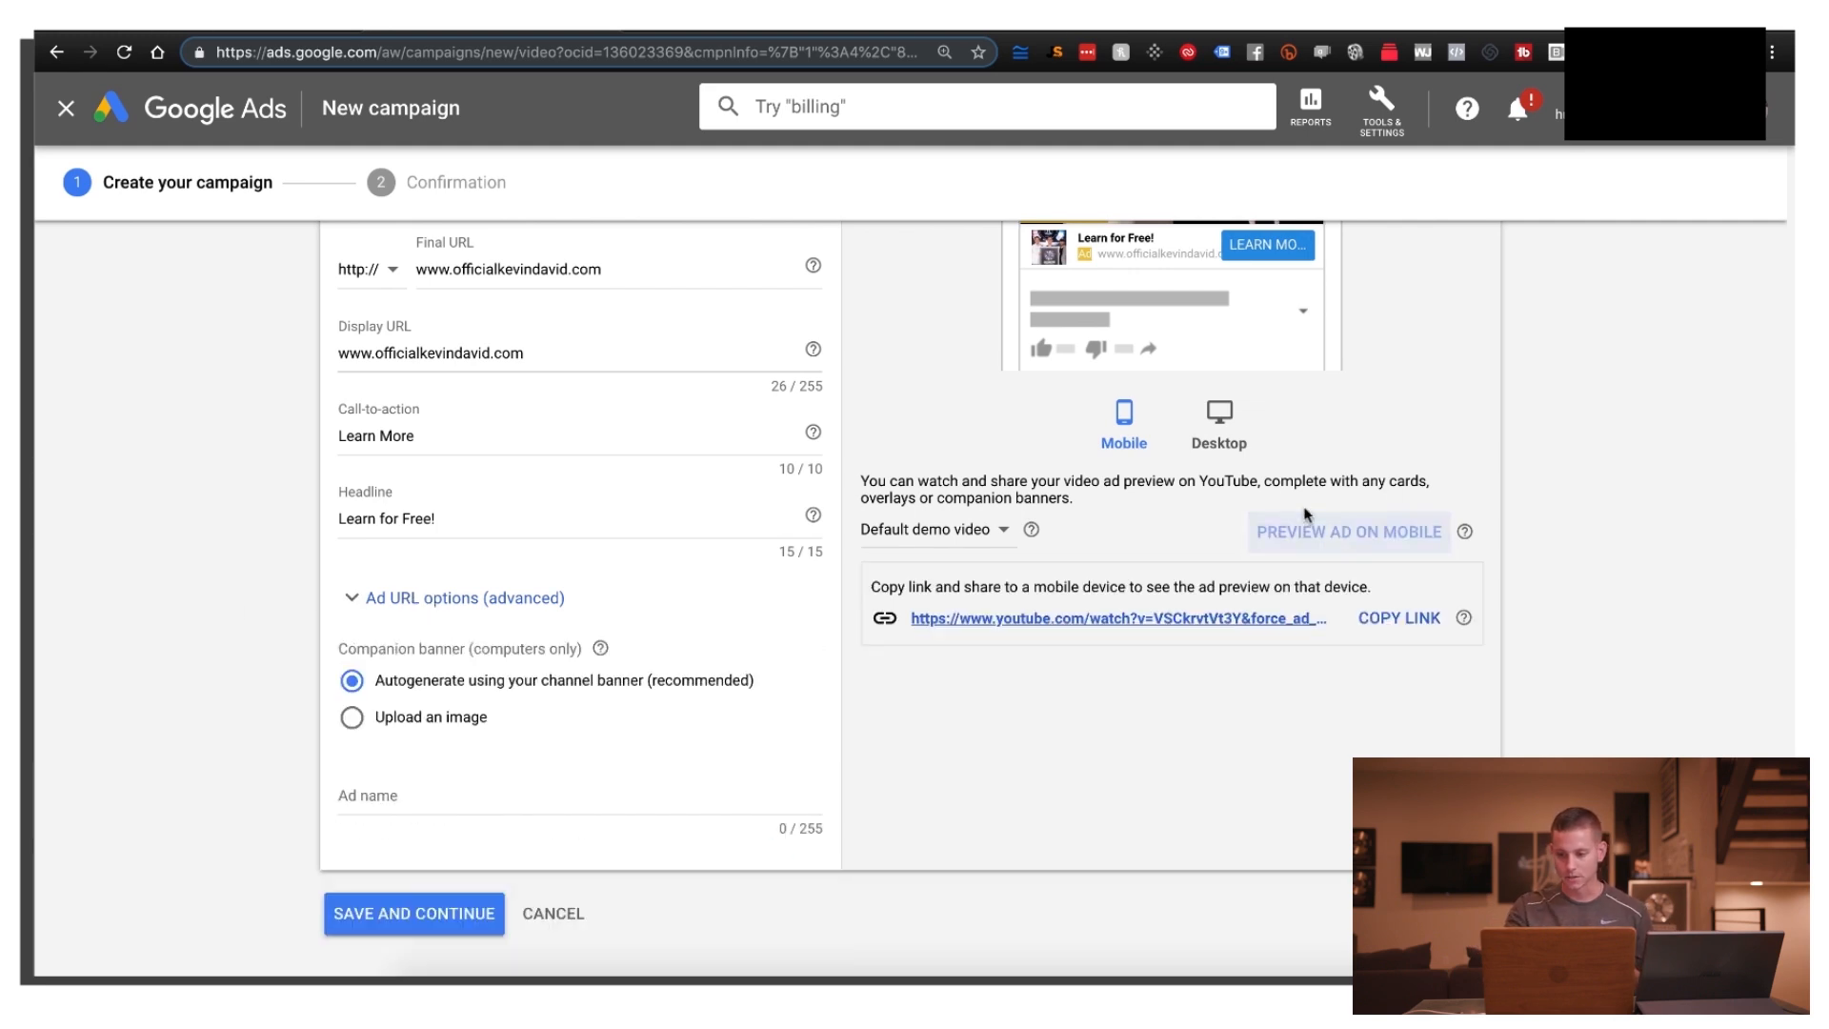
{"action": "left_click", "coordinate": [1223, 416]}
{"action": "scroll", "coordinate": [1230, 412], "scroll_direction": "up", "scroll_amount": 4}
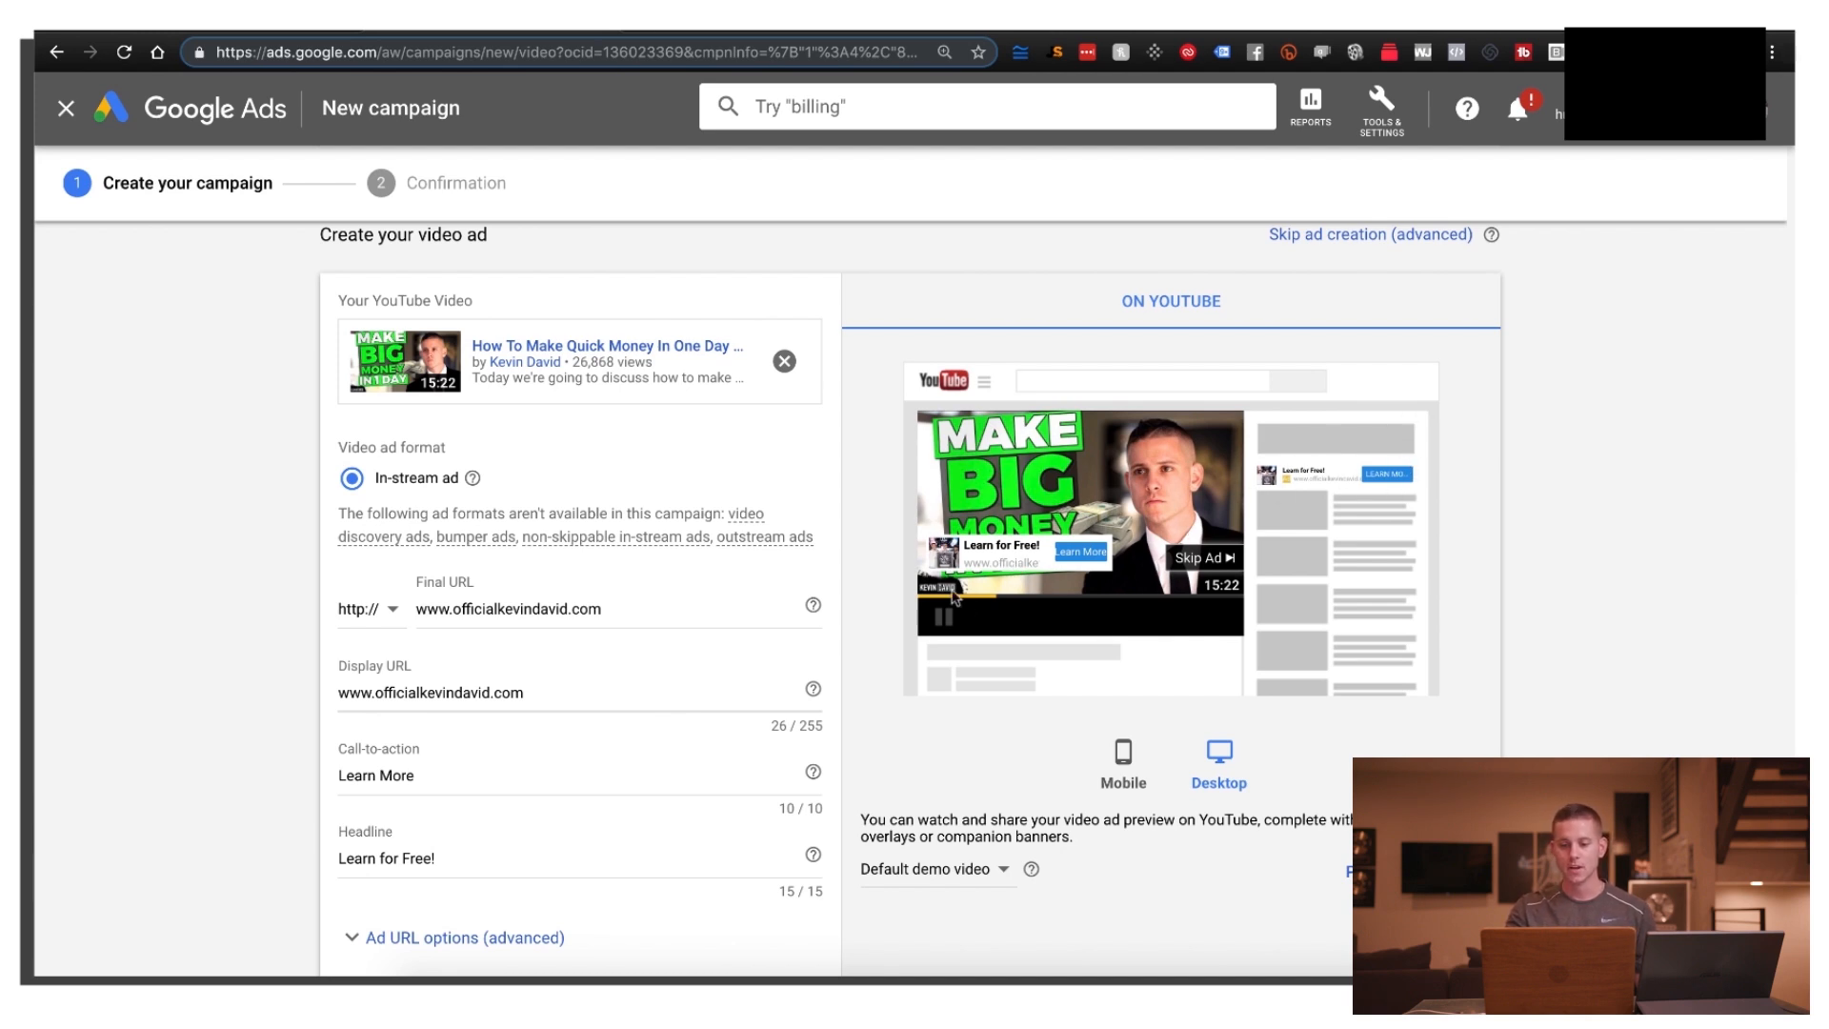
{"action": "scroll", "coordinate": [941, 566], "scroll_direction": "down", "scroll_amount": 1}
{"action": "scroll", "coordinate": [940, 567], "scroll_direction": "down", "scroll_amount": 3}
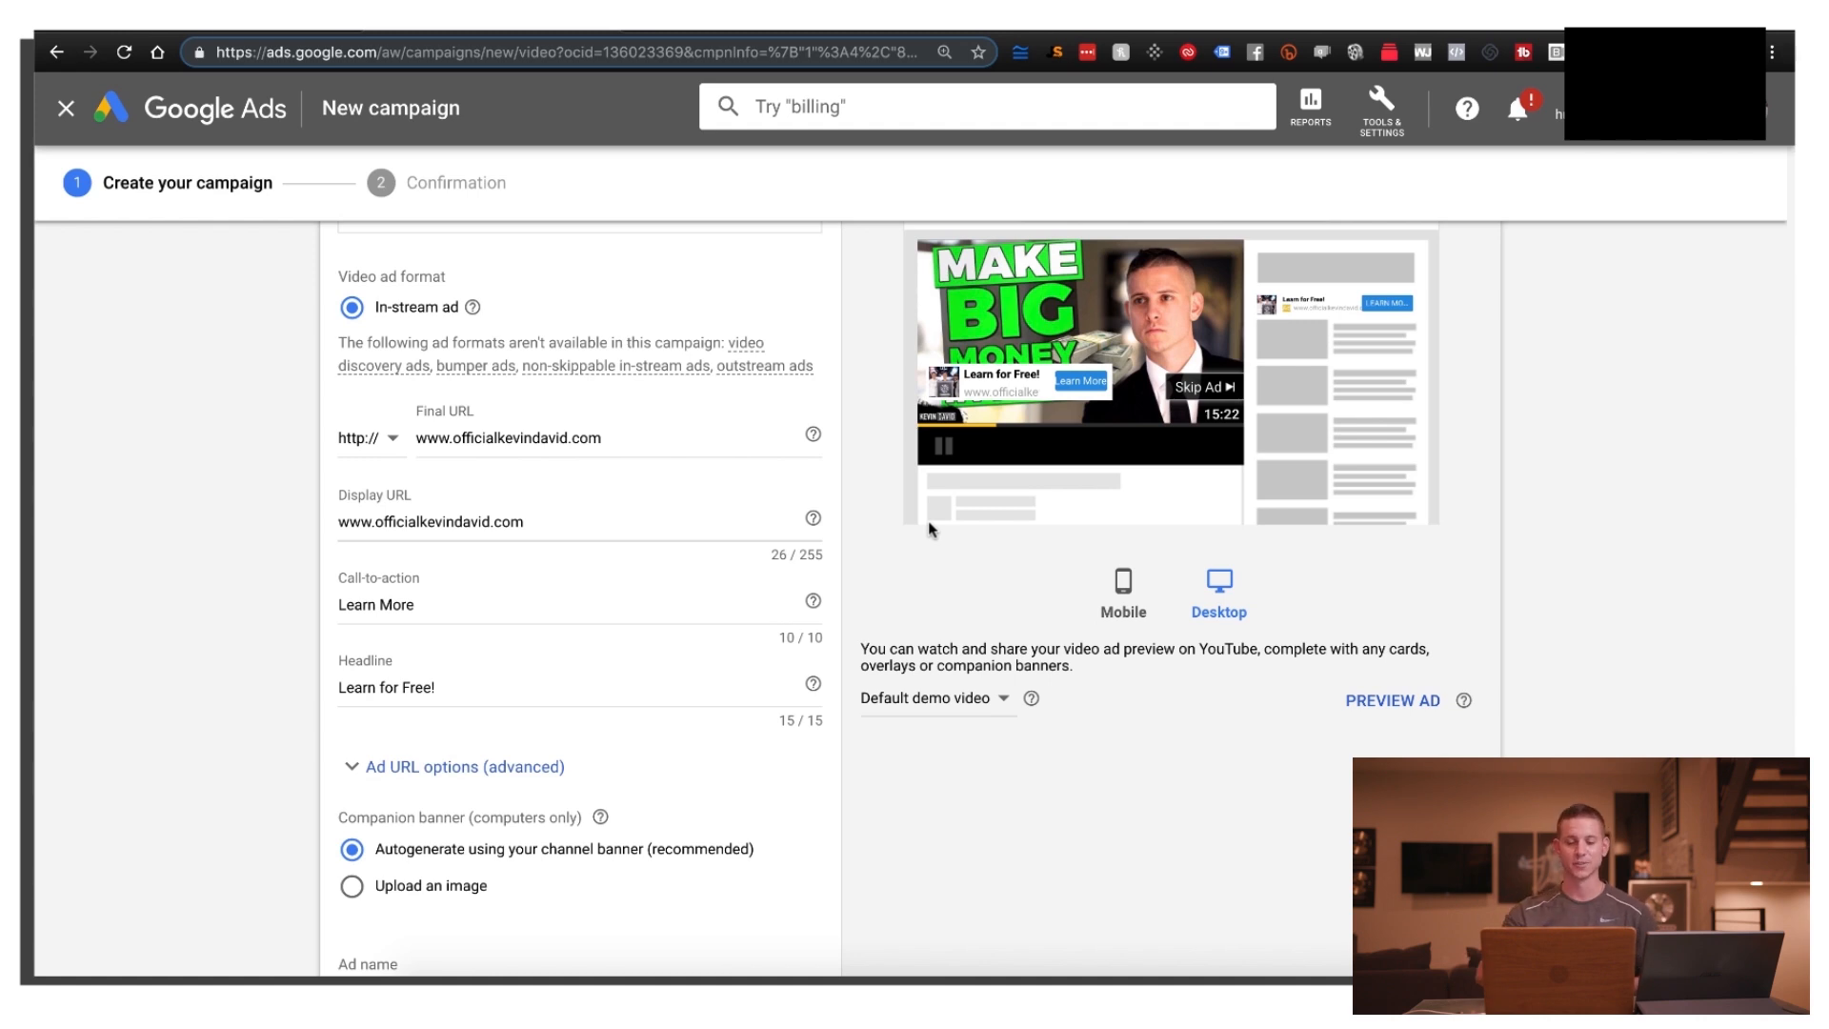
{"action": "scroll", "coordinate": [677, 571], "scroll_direction": "down", "scroll_amount": 5}
{"action": "scroll", "coordinate": [405, 727], "scroll_direction": "up", "scroll_amount": 6}
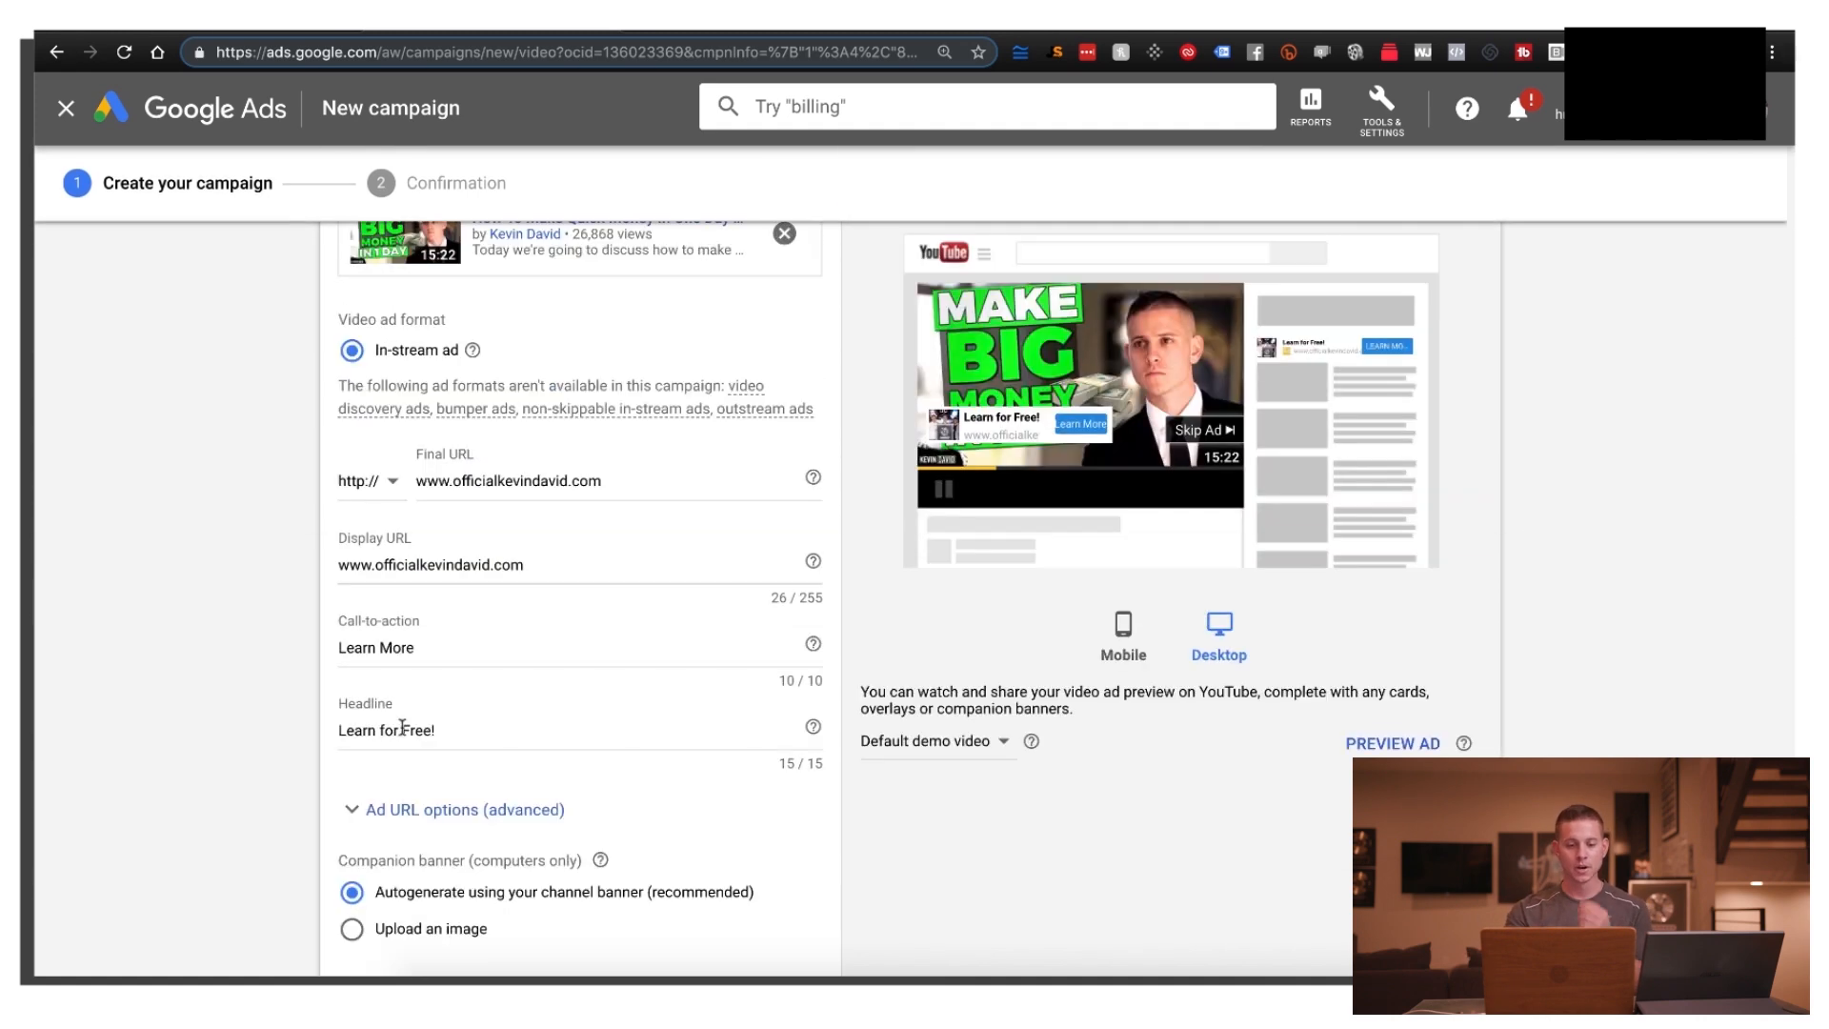
- Name the ad "YT Ad1" and try to save the campaign
{"action": "scroll", "coordinate": [243, 605], "scroll_direction": "down", "scroll_amount": 5}
{"action": "left_click", "coordinate": [410, 540]}
{"action": "type", "text": "YT Ad1"}
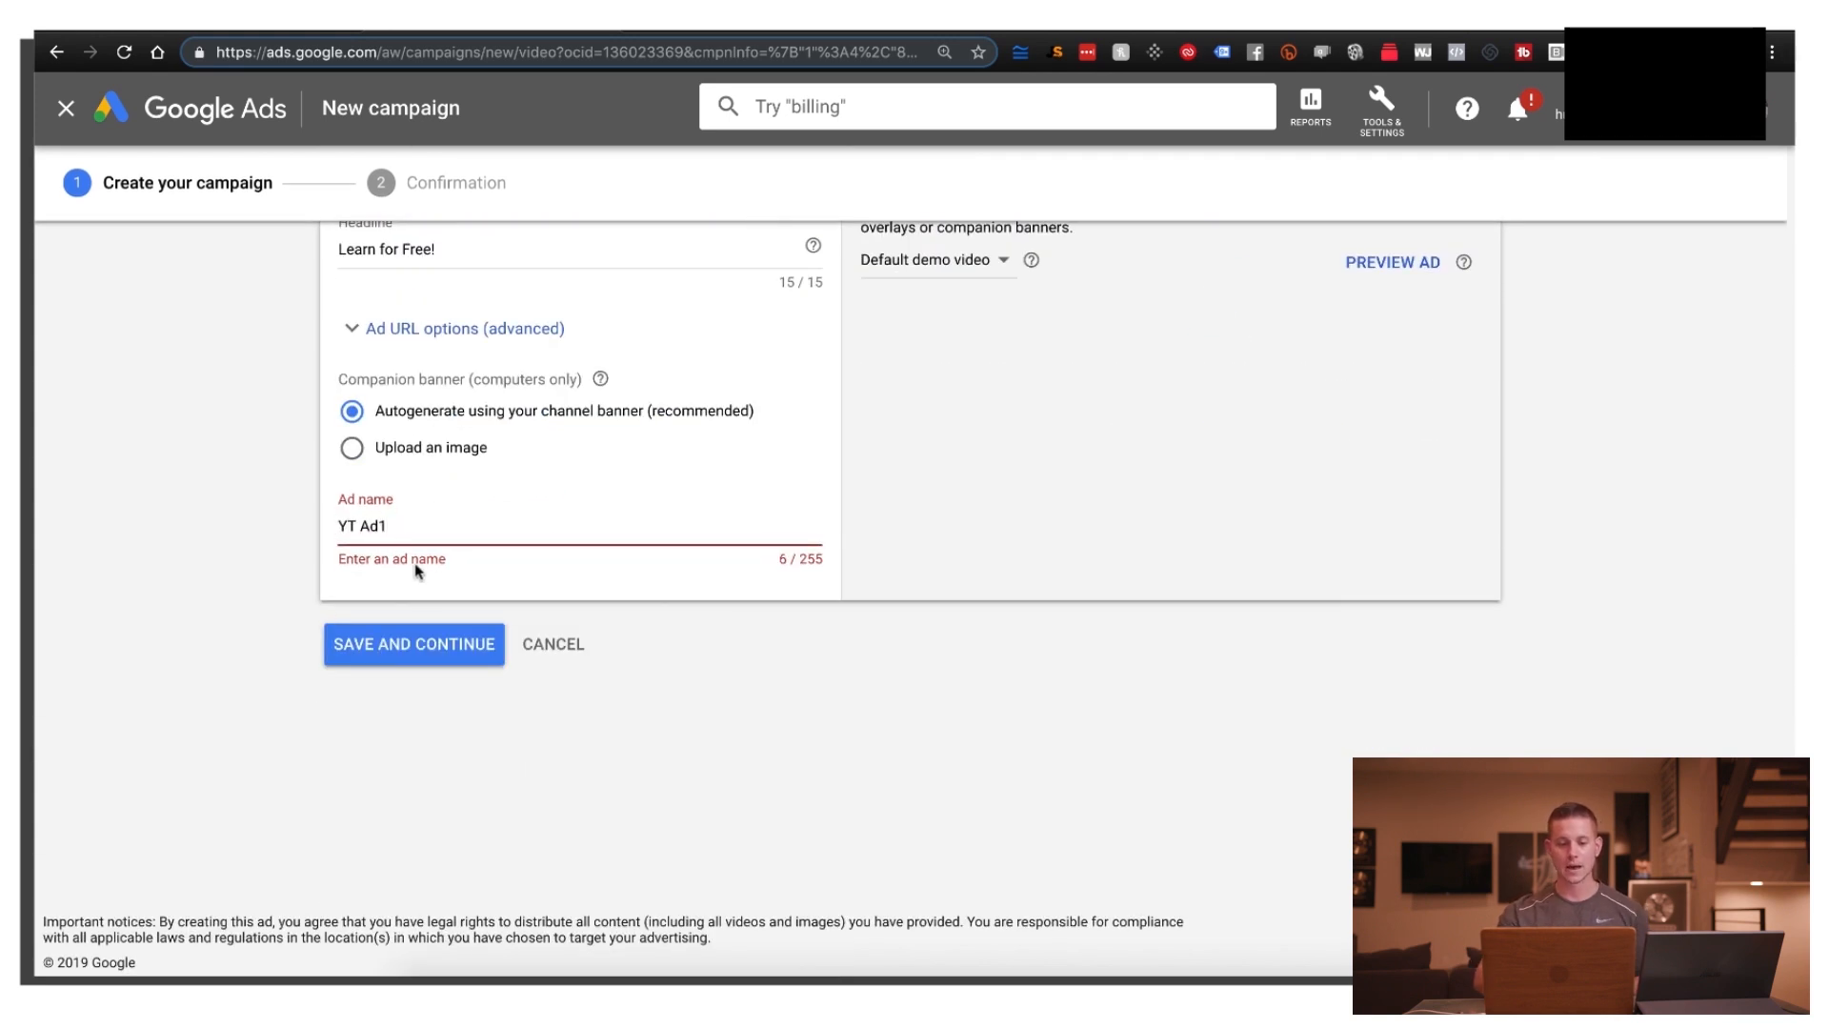
{"action": "left_click", "coordinate": [419, 643]}
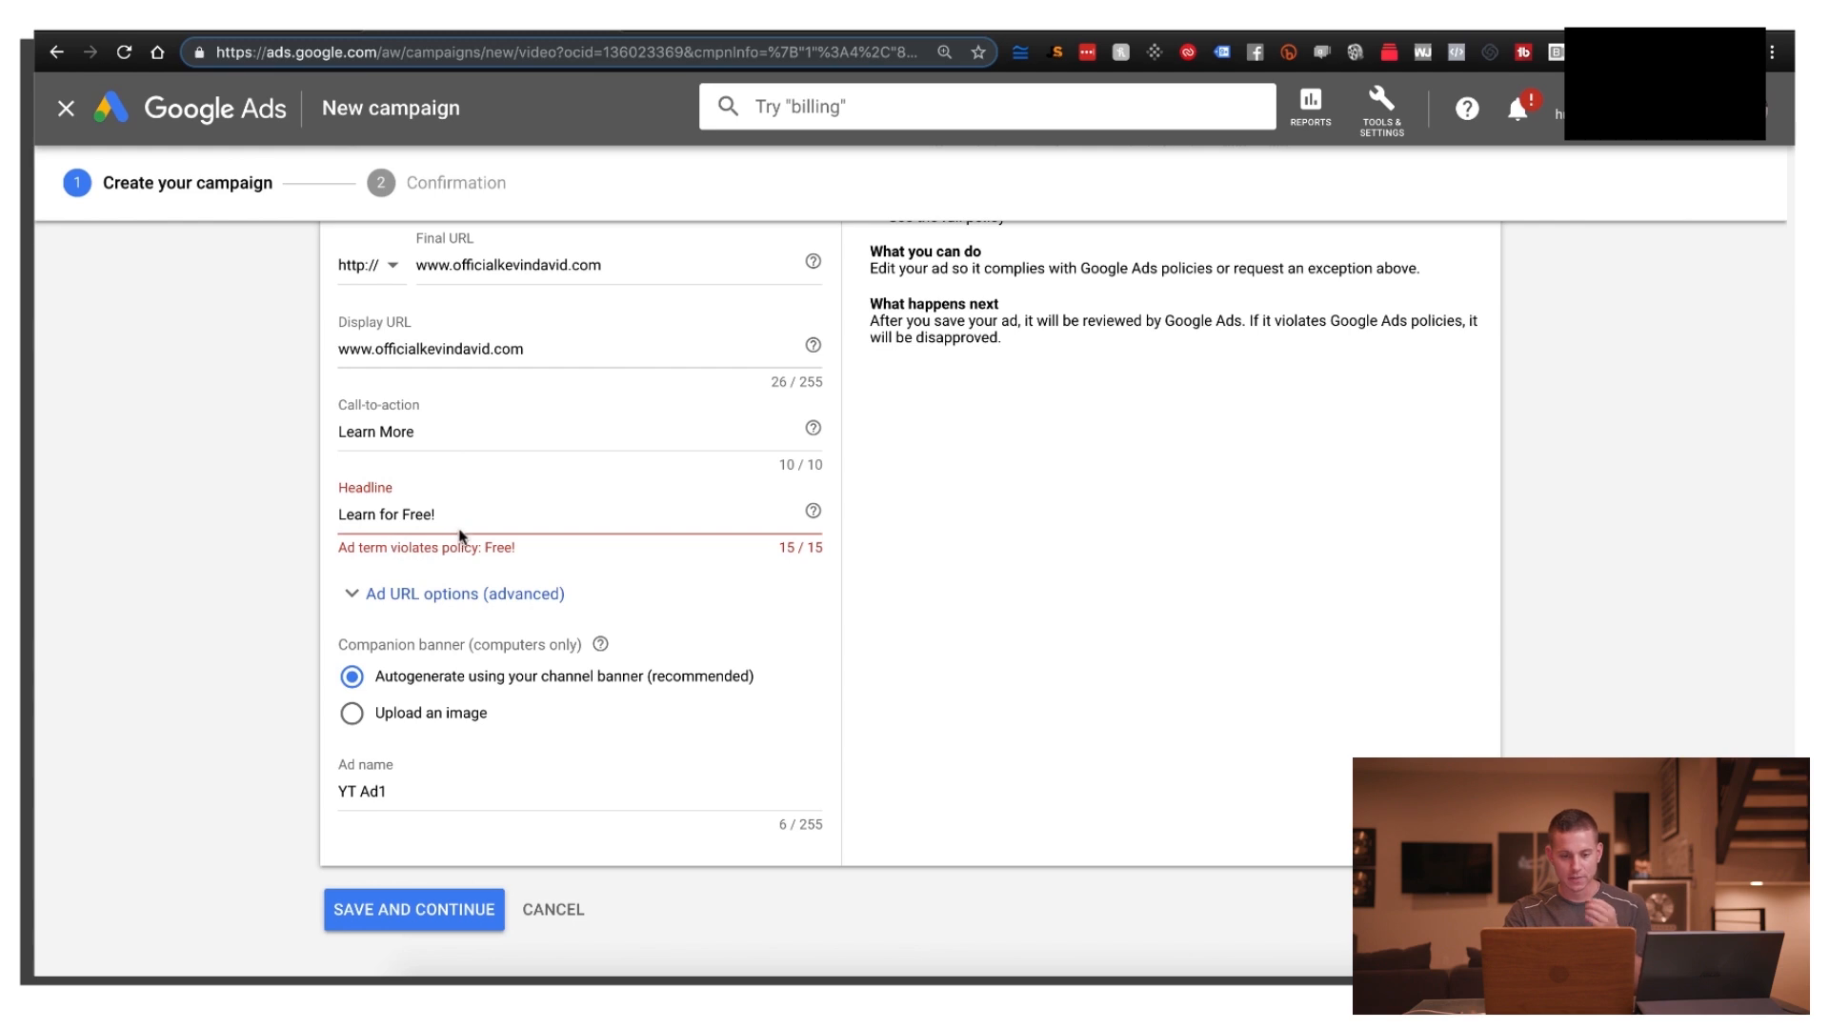
- Change the ad's headline to "Learn Now!" and try to save the campaign again
{"action": "double_click", "coordinate": [420, 514]}
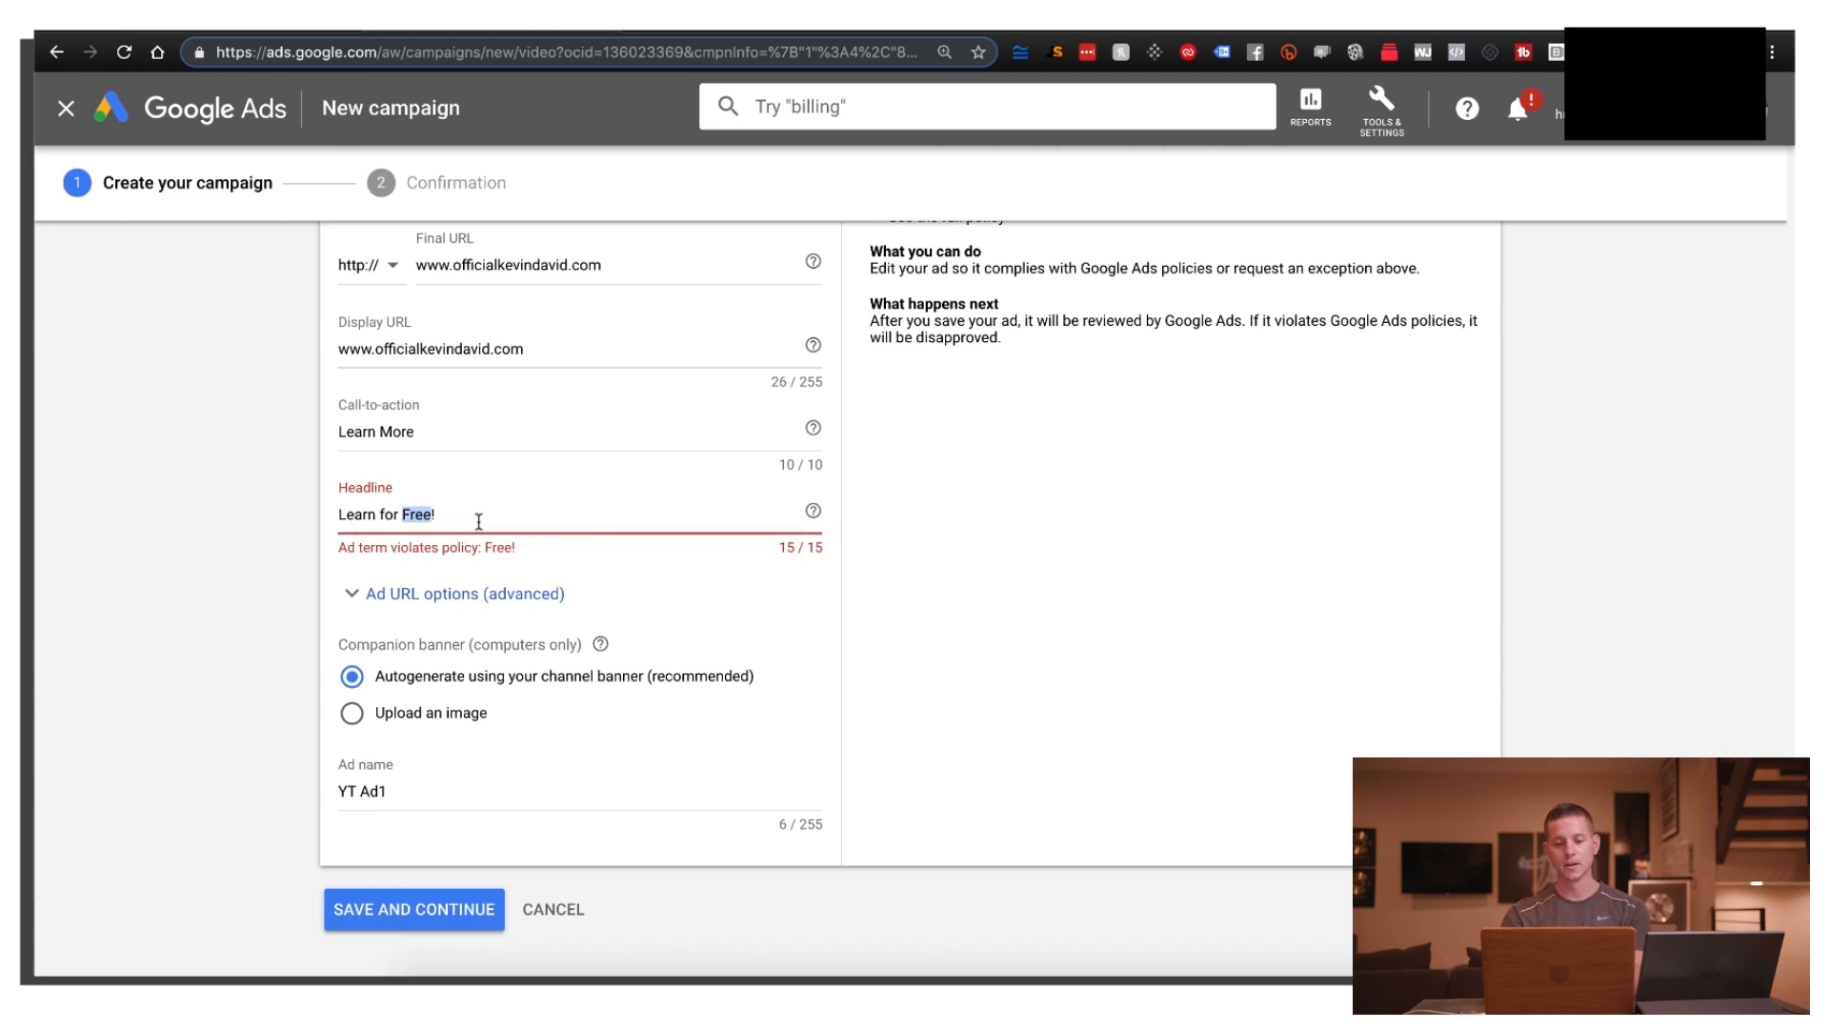
{"action": "key", "text": "BackSpace"}
{"action": "key", "text": "BackSpace"}
{"action": "key", "text": "BackSpace"}
{"action": "key", "text": "BackSpace"}
{"action": "key", "text": "BackSpace"}
{"action": "type", "text": "Now"}
{"action": "scroll", "coordinate": [270, 507], "scroll_direction": "up", "scroll_amount": 3}
{"action": "scroll", "coordinate": [267, 510], "scroll_direction": "up", "scroll_amount": 5}
{"action": "scroll", "coordinate": [276, 538], "scroll_direction": "down", "scroll_amount": 10}
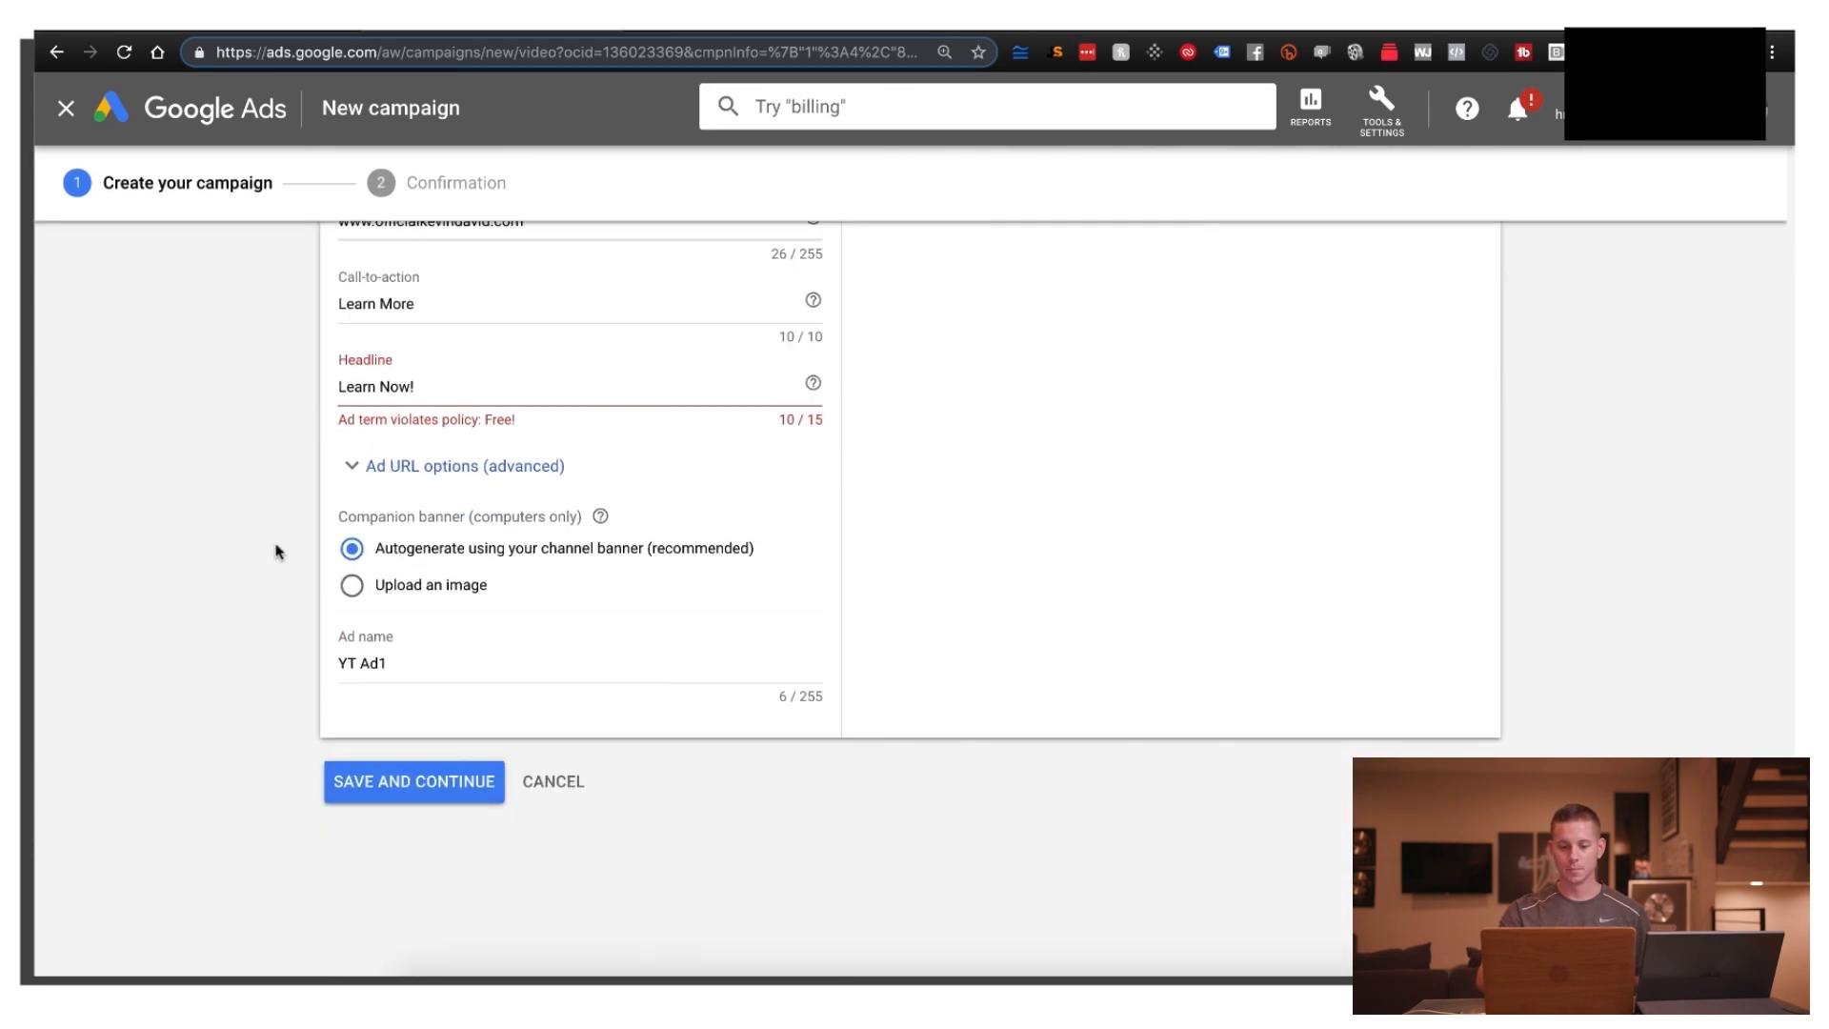
{"action": "left_click", "coordinate": [366, 790]}
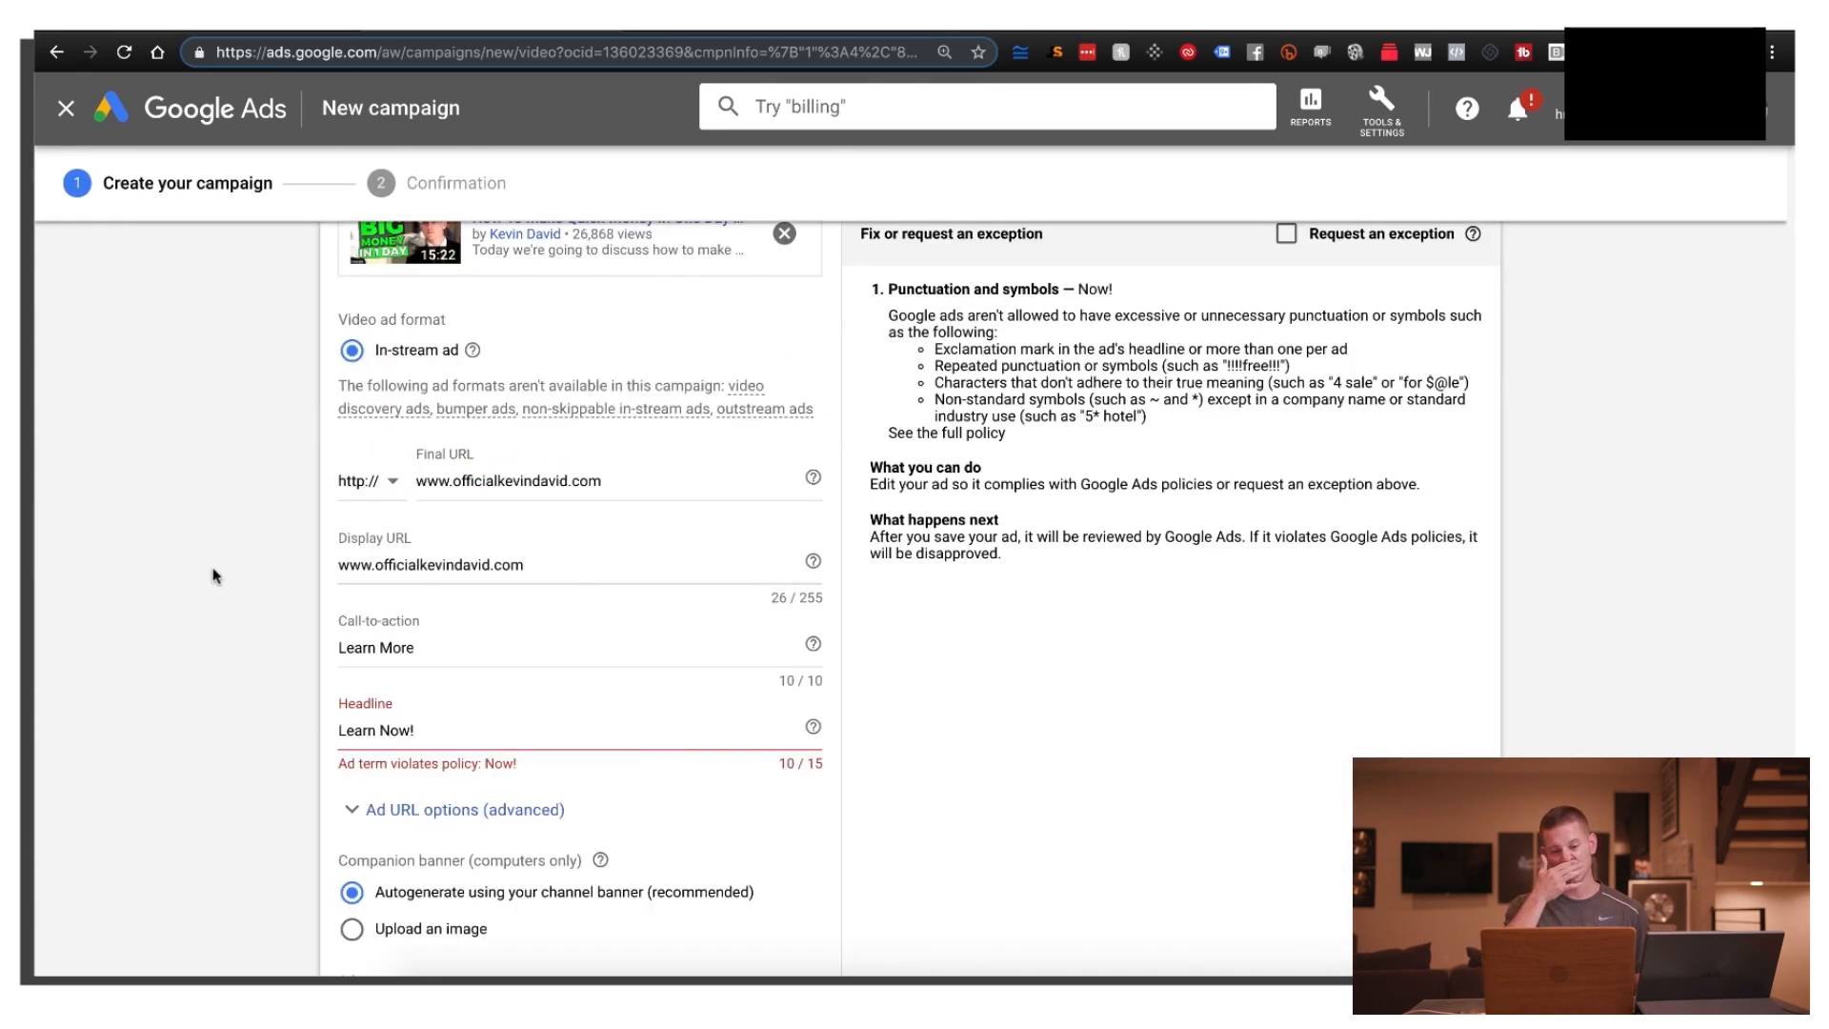
- Try "Learn Today!" as the headline, change it to "Learn More", and save the campaign and continue to it
{"action": "double_click", "coordinate": [394, 729]}
{"action": "key", "text": "BackSpace"}
{"action": "type", "text": "Today!"}
{"action": "scroll", "coordinate": [227, 710], "scroll_direction": "down", "scroll_amount": 2}
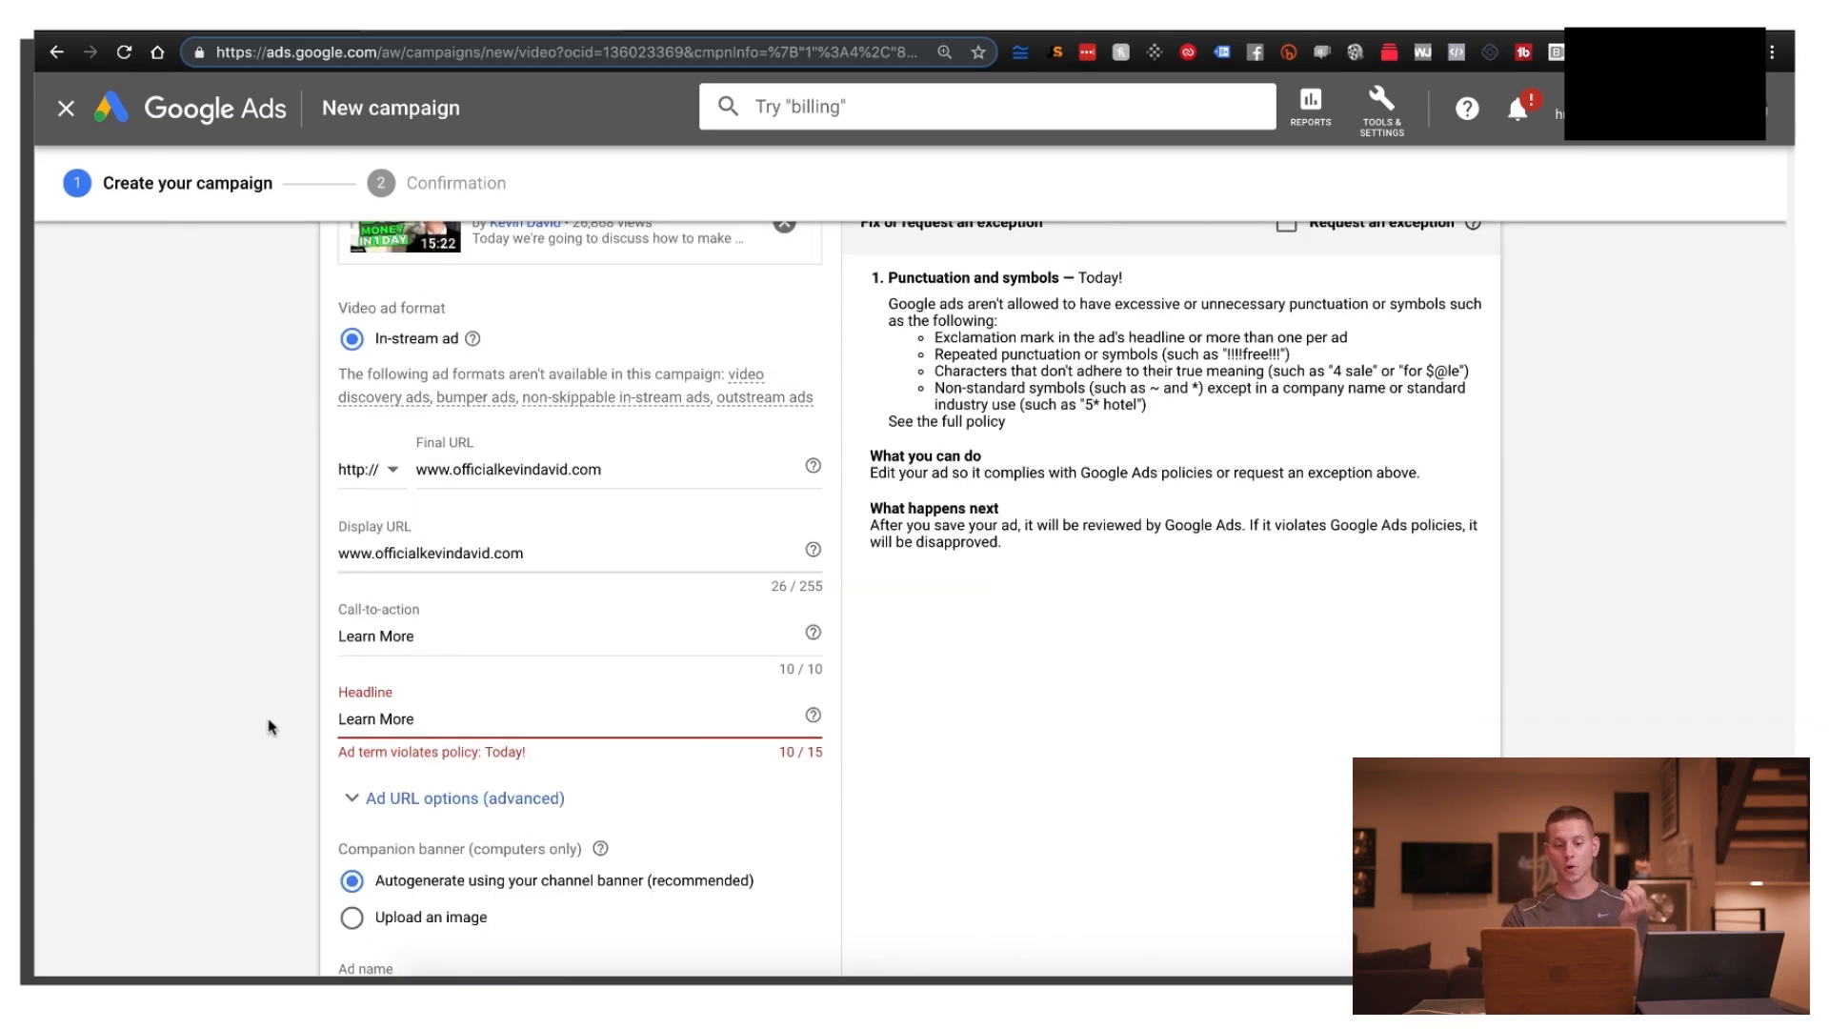
{"action": "scroll", "coordinate": [286, 724], "scroll_direction": "down", "scroll_amount": 2}
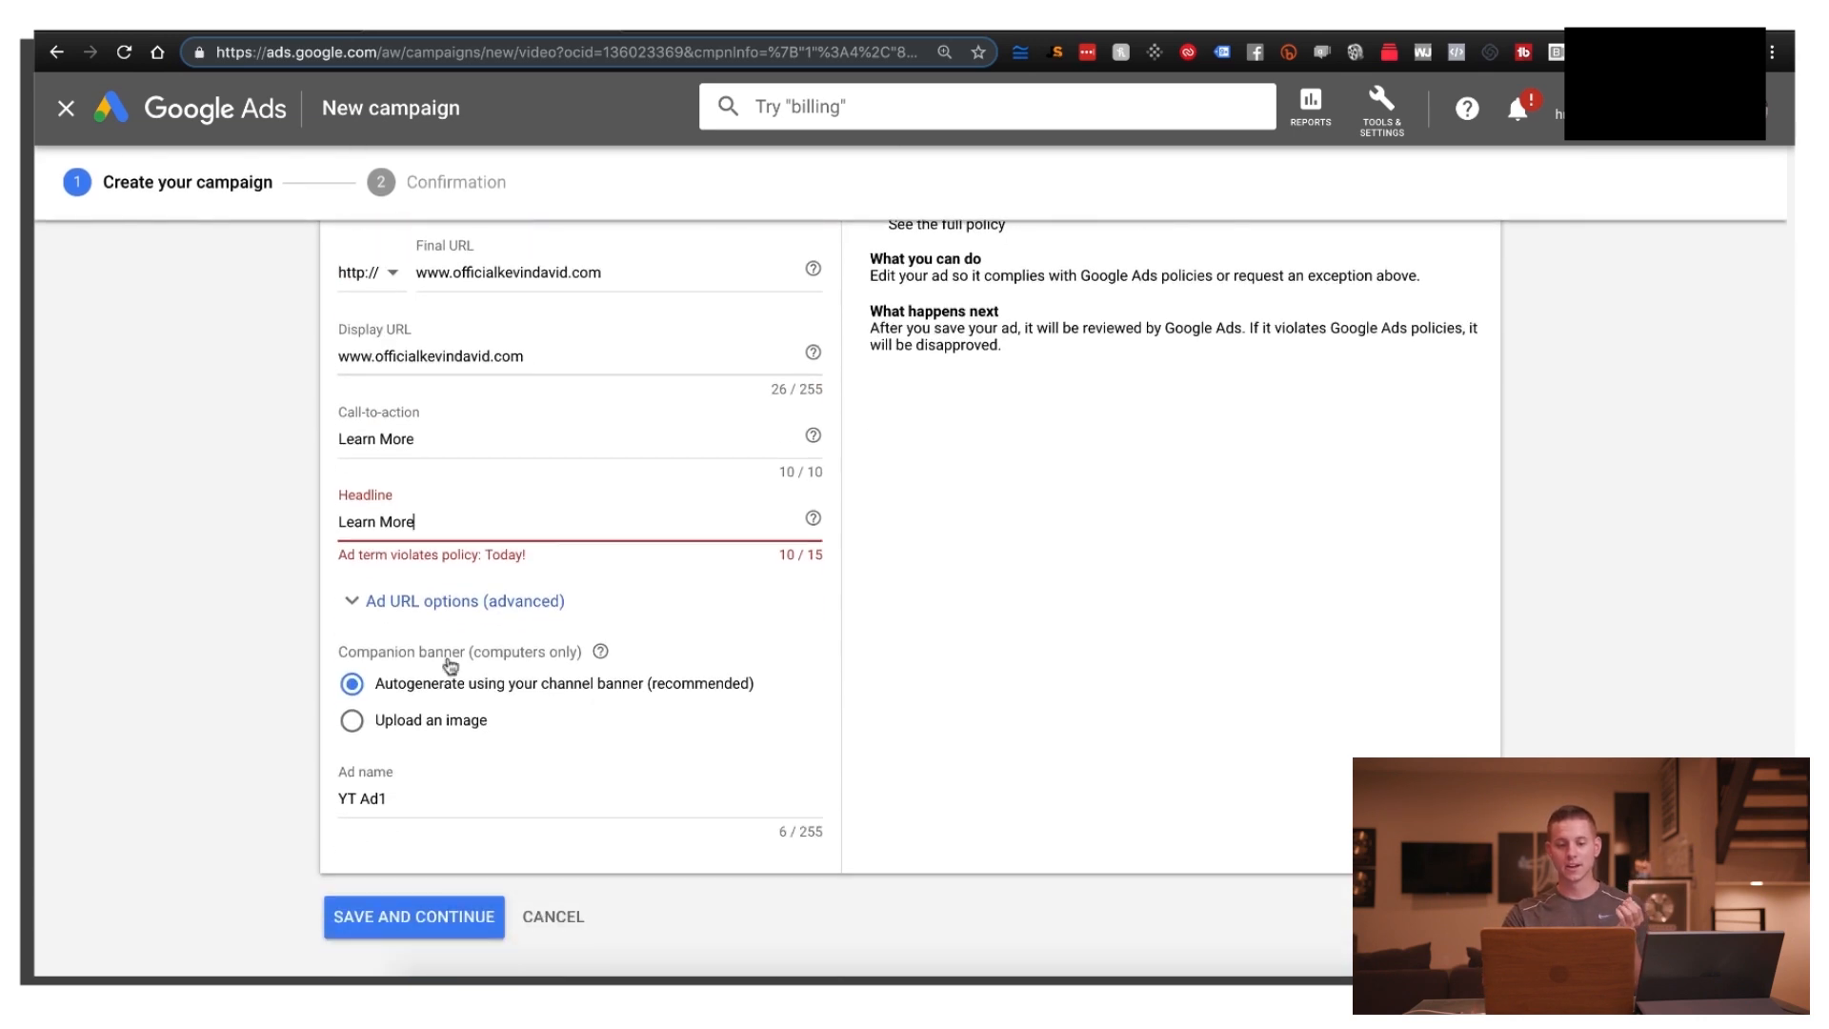
{"action": "left_click", "coordinate": [391, 913]}
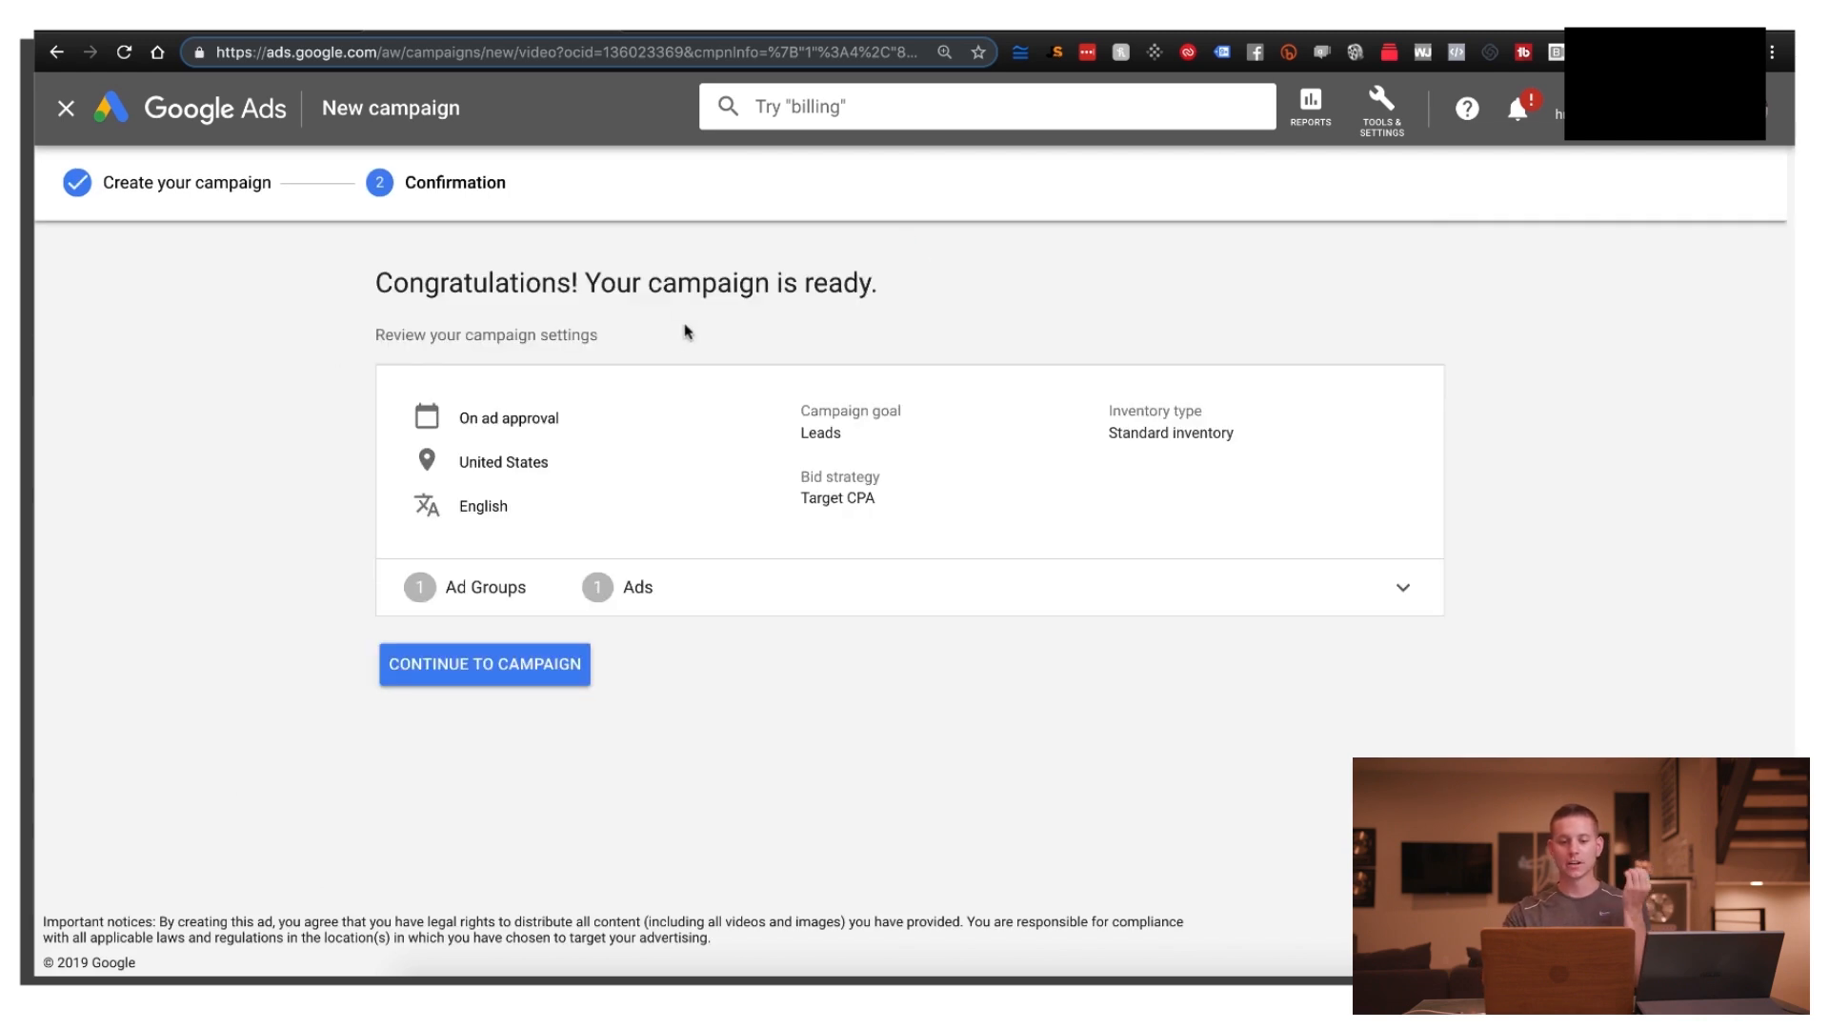
{"action": "left_click", "coordinate": [519, 671]}
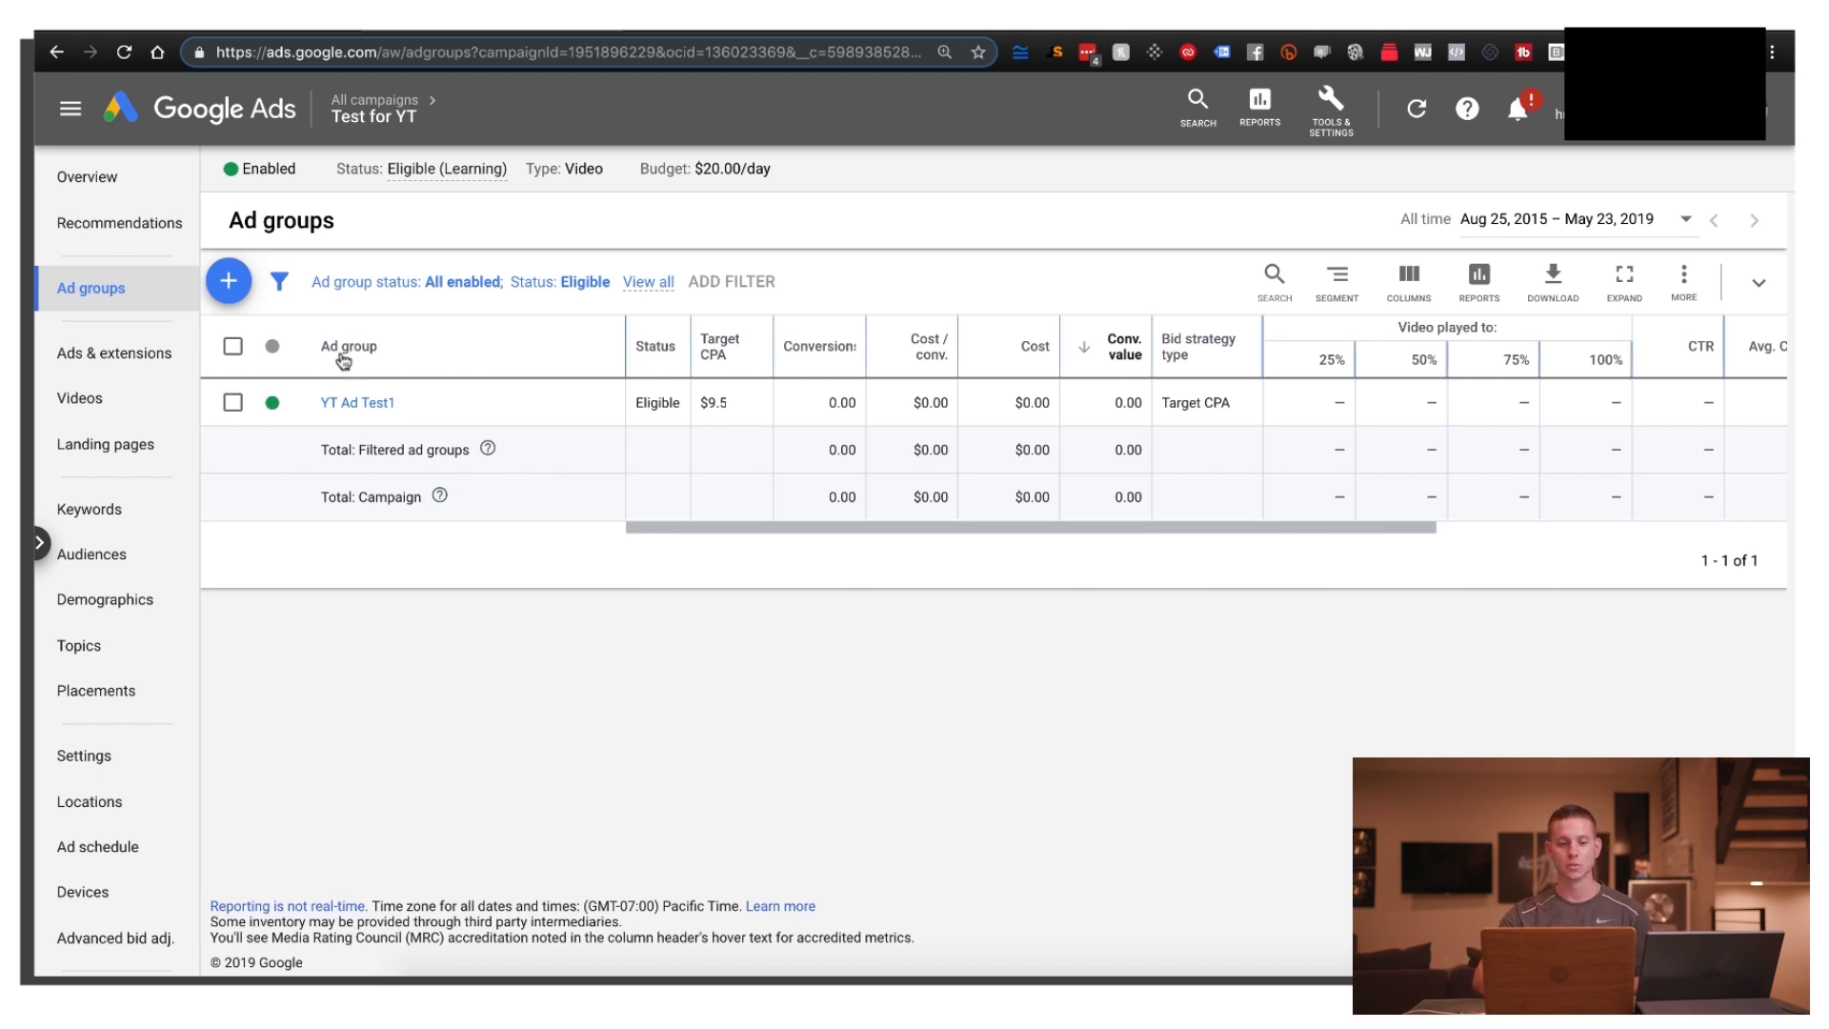
- Open the Audience manager and start a new remarketing audience of website visitors
{"action": "left_click", "coordinate": [1321, 118]}
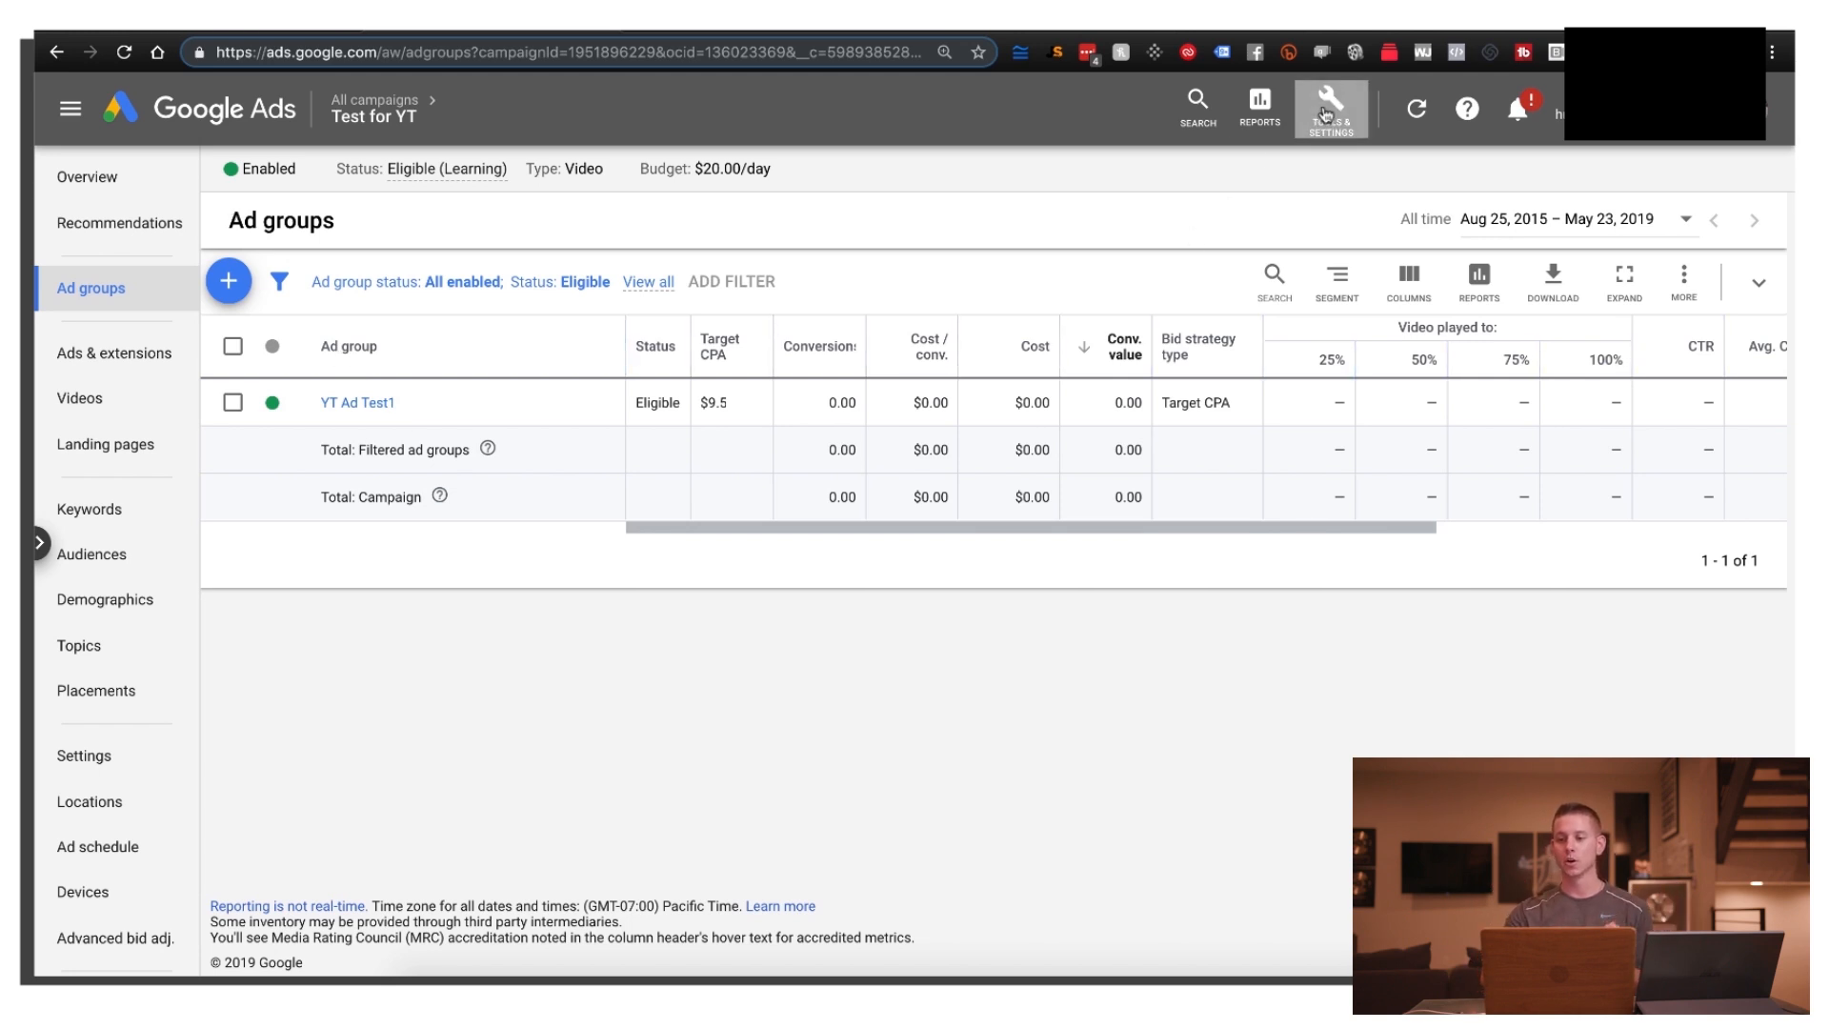
{"action": "left_click", "coordinate": [696, 230]}
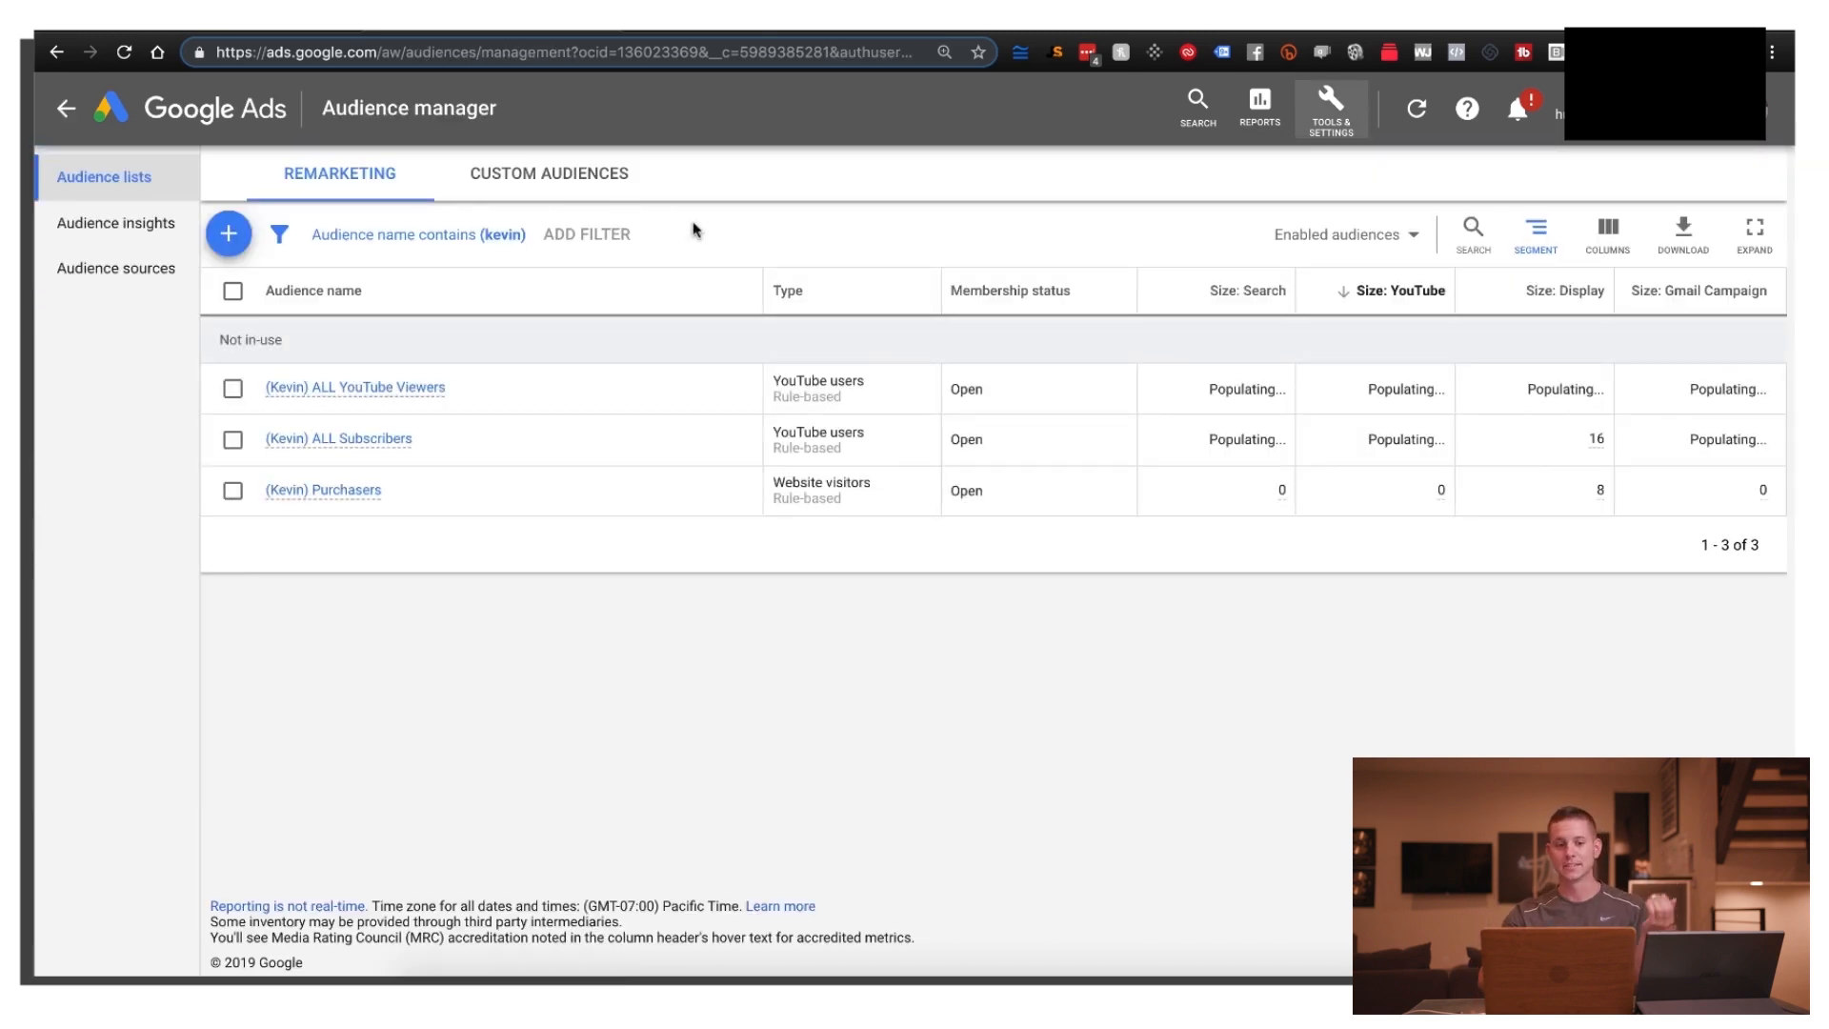
{"action": "left_click", "coordinate": [229, 236]}
{"action": "left_click", "coordinate": [396, 320]}
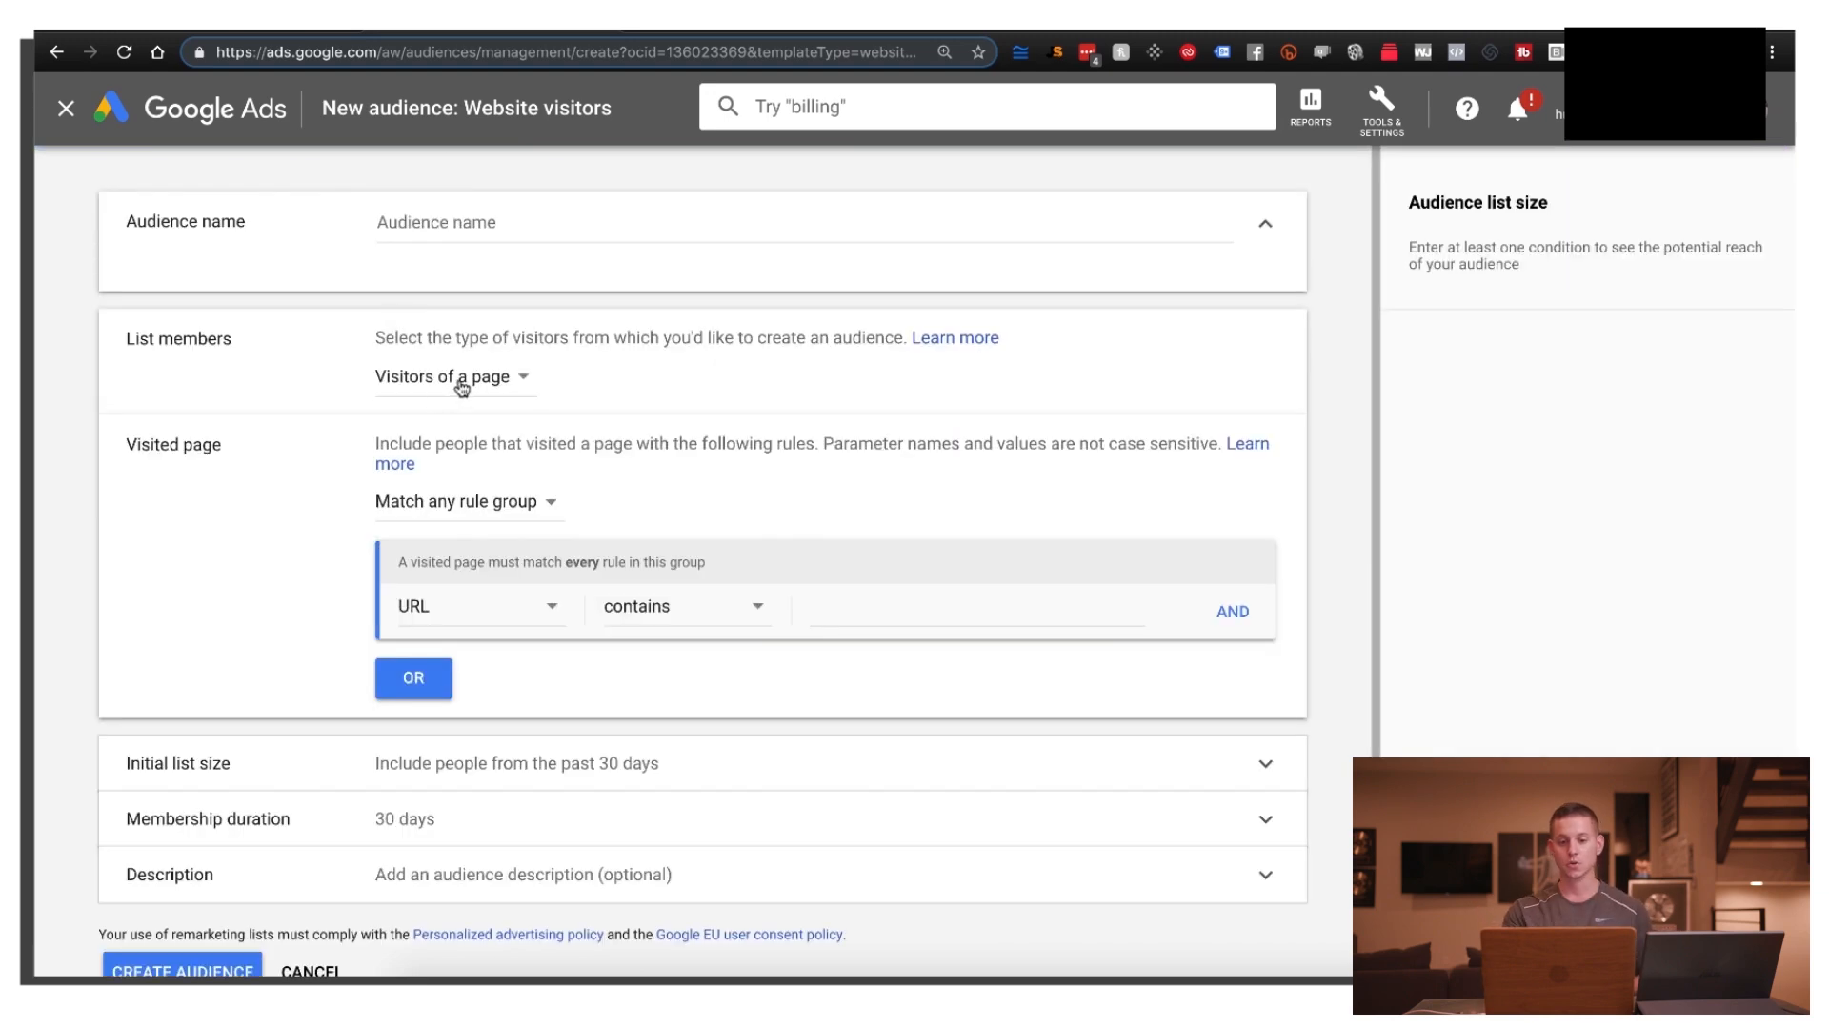
- Review the list member types available for the website visitors audience, keeping Visitors of a page
{"action": "left_click", "coordinate": [452, 379]}
{"action": "left_click", "coordinate": [453, 362]}
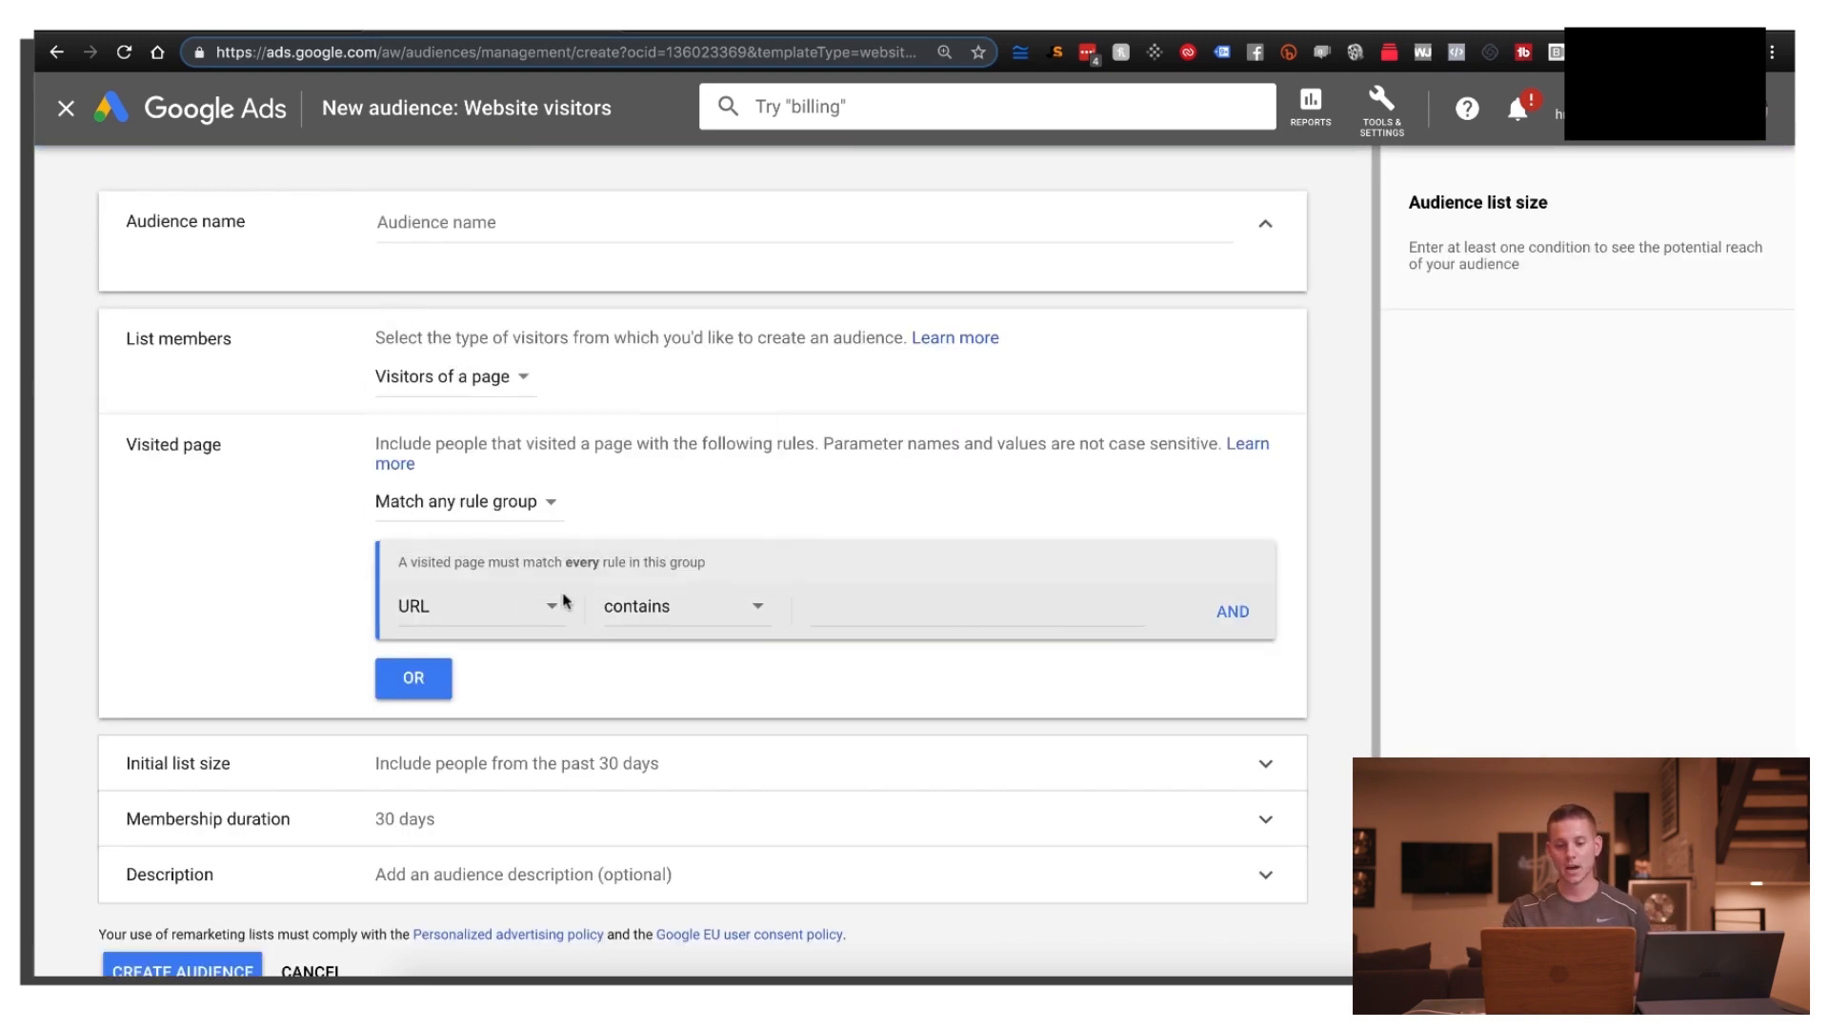
{"action": "left_click", "coordinate": [865, 604]}
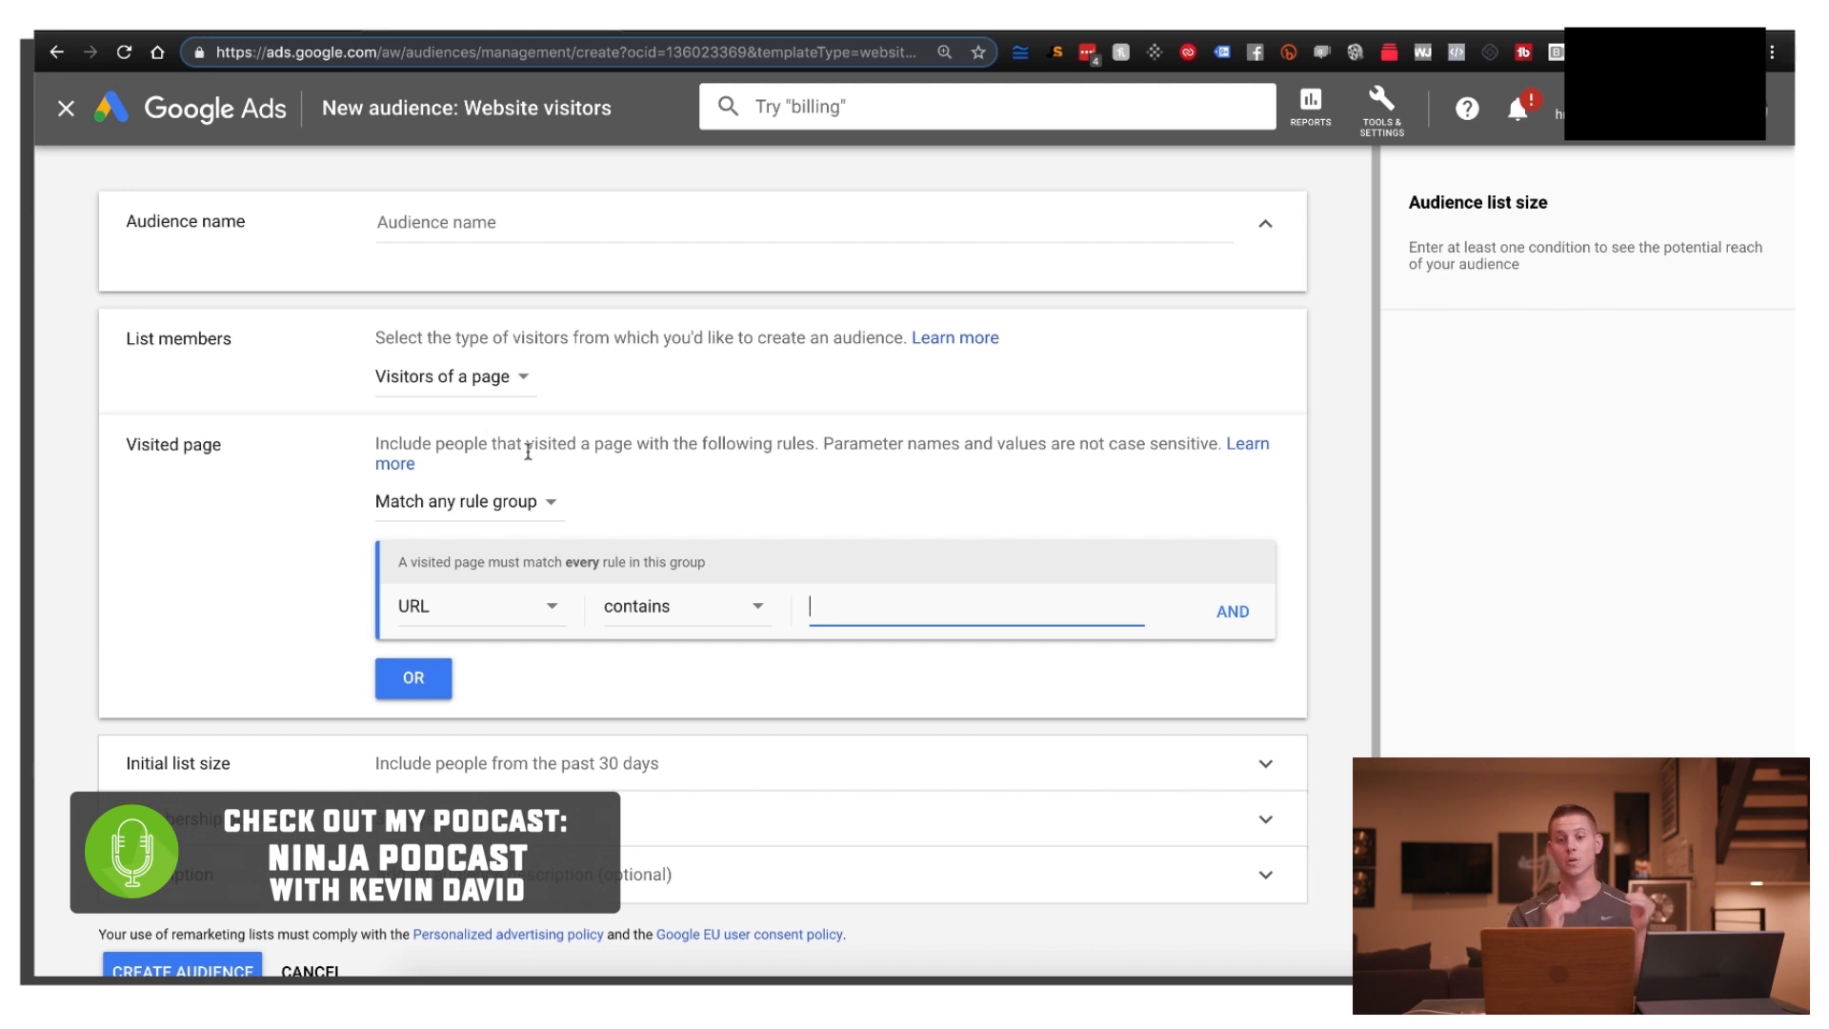
{"action": "left_click", "coordinate": [421, 377]}
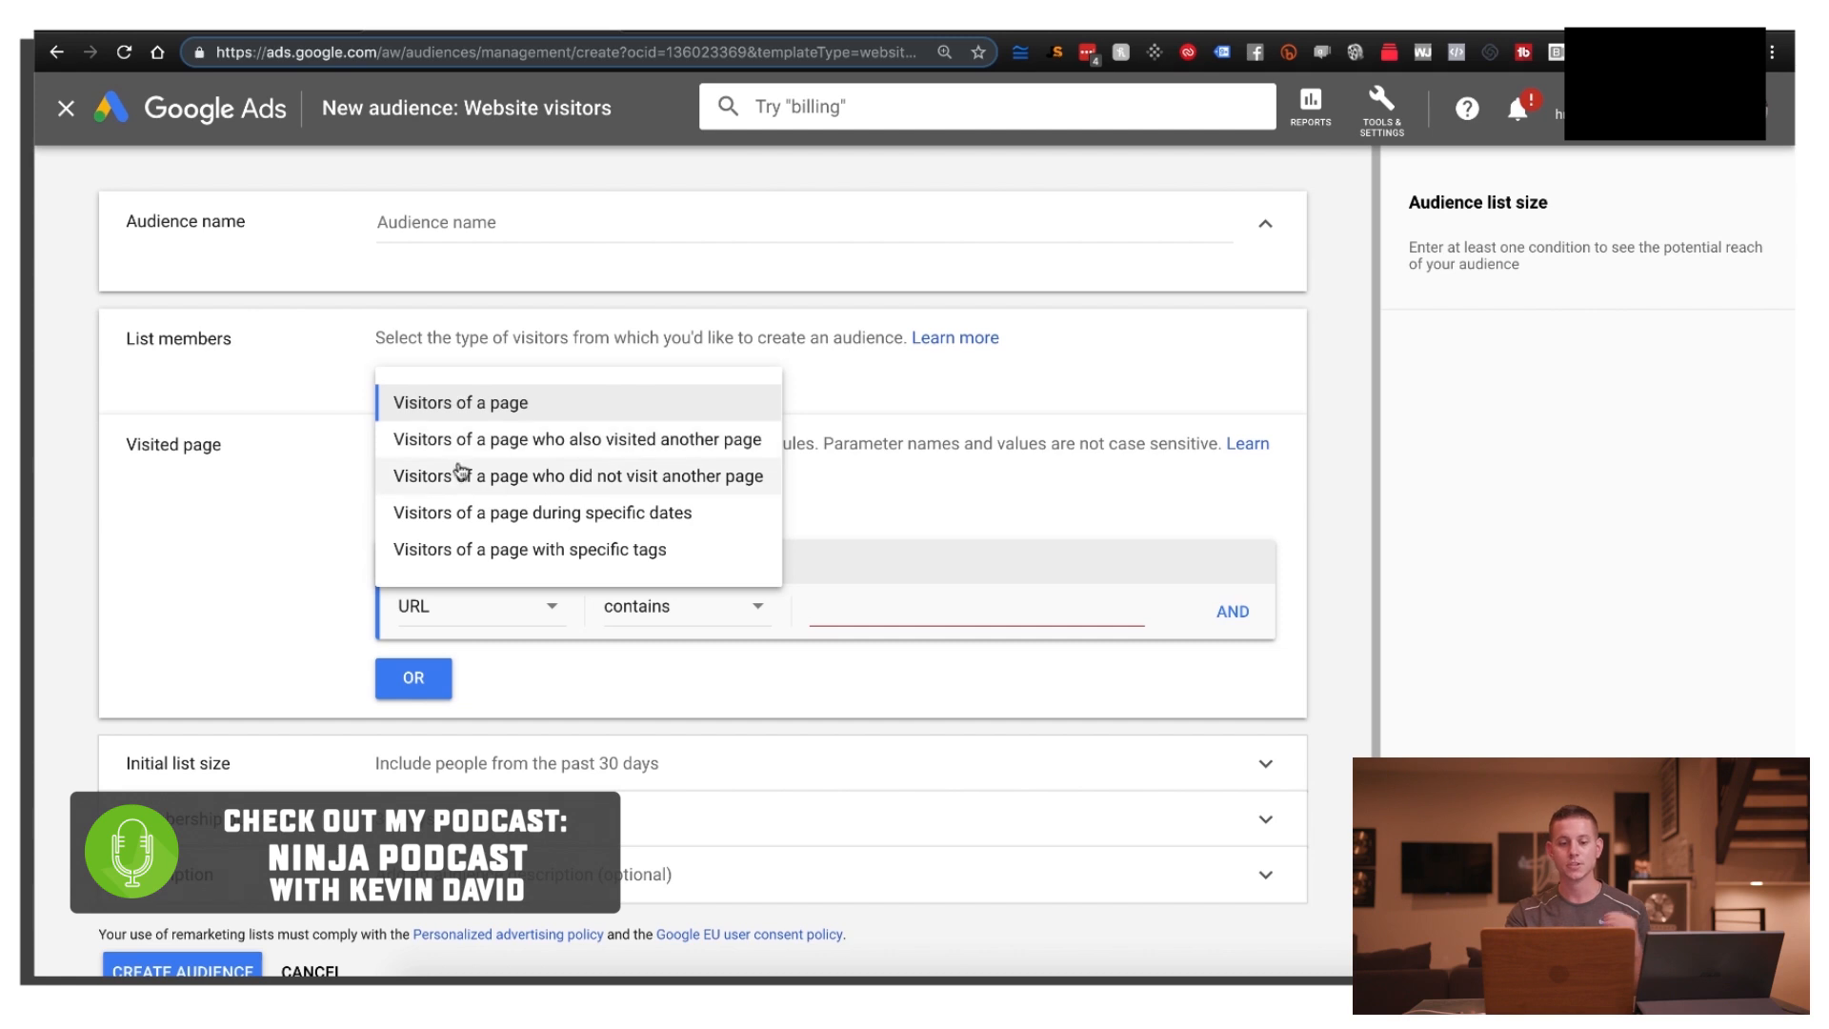
{"action": "left_click", "coordinate": [870, 467]}
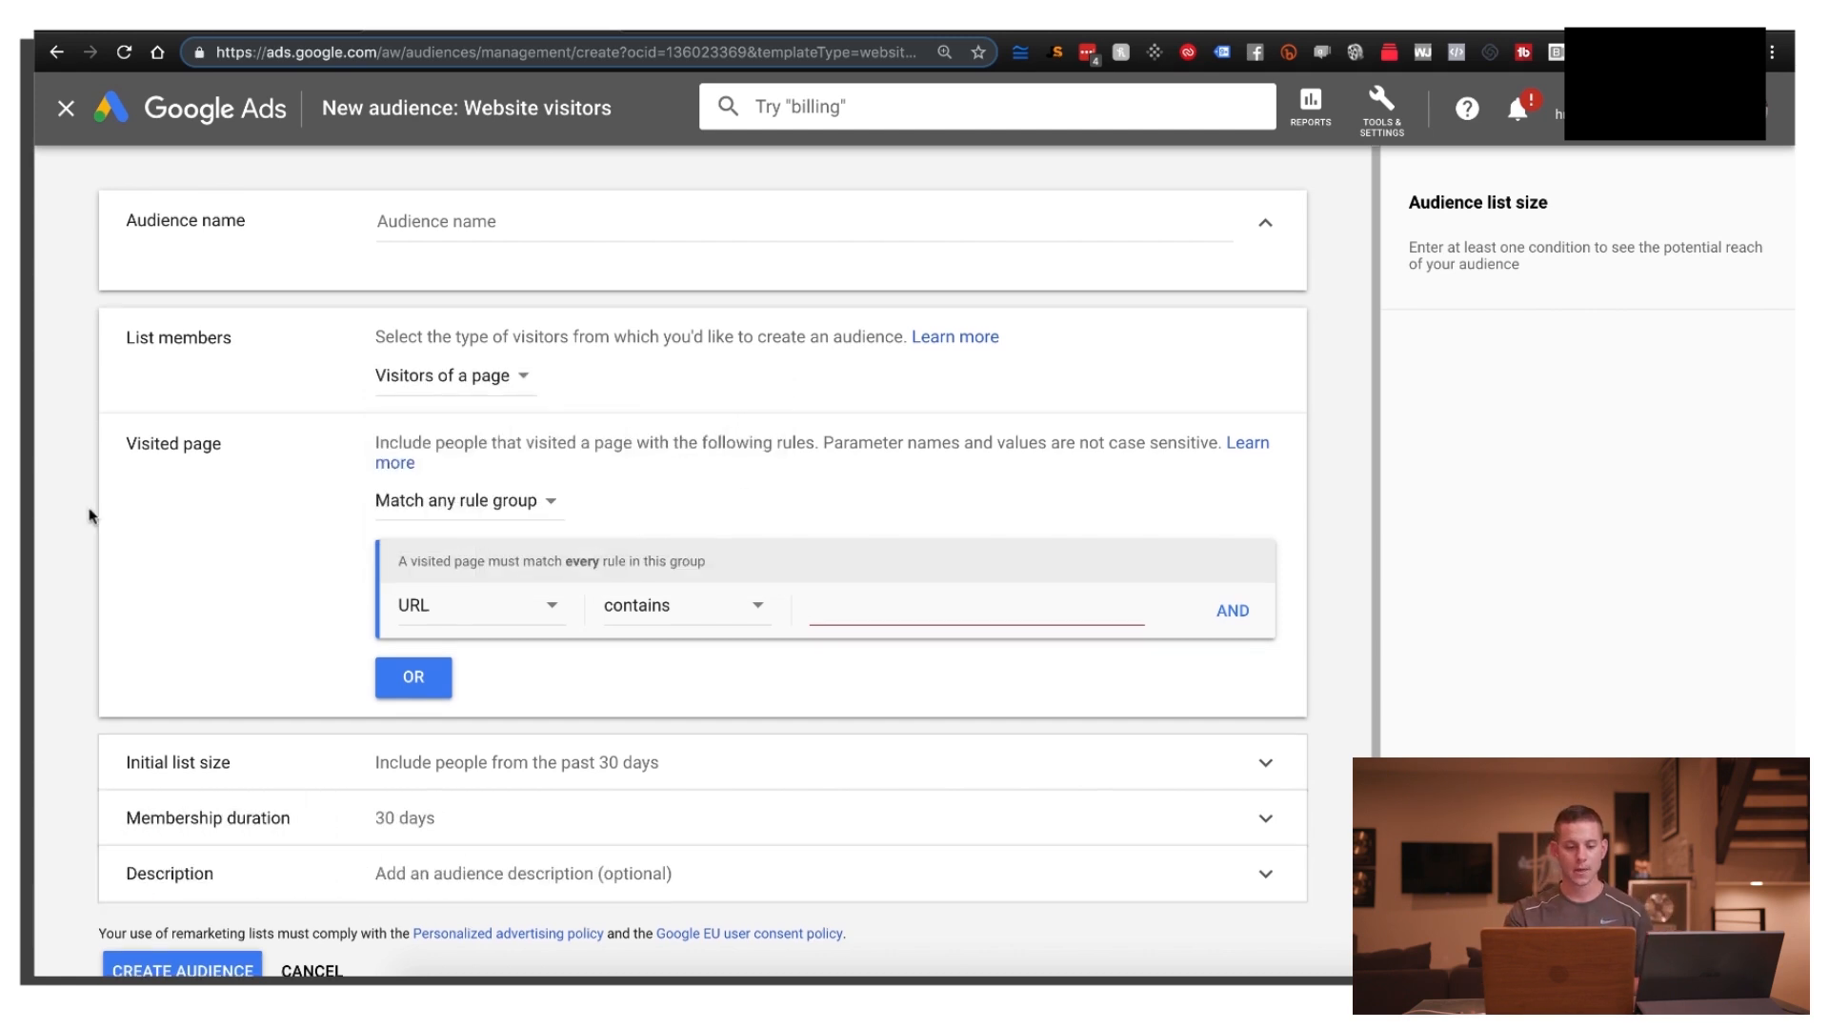
- Set the audience's membership duration to 540 days, and close the website visitors form without creating the audience
{"action": "scroll", "coordinate": [385, 717], "scroll_direction": "down", "scroll_amount": 2}
{"action": "left_click", "coordinate": [448, 726]}
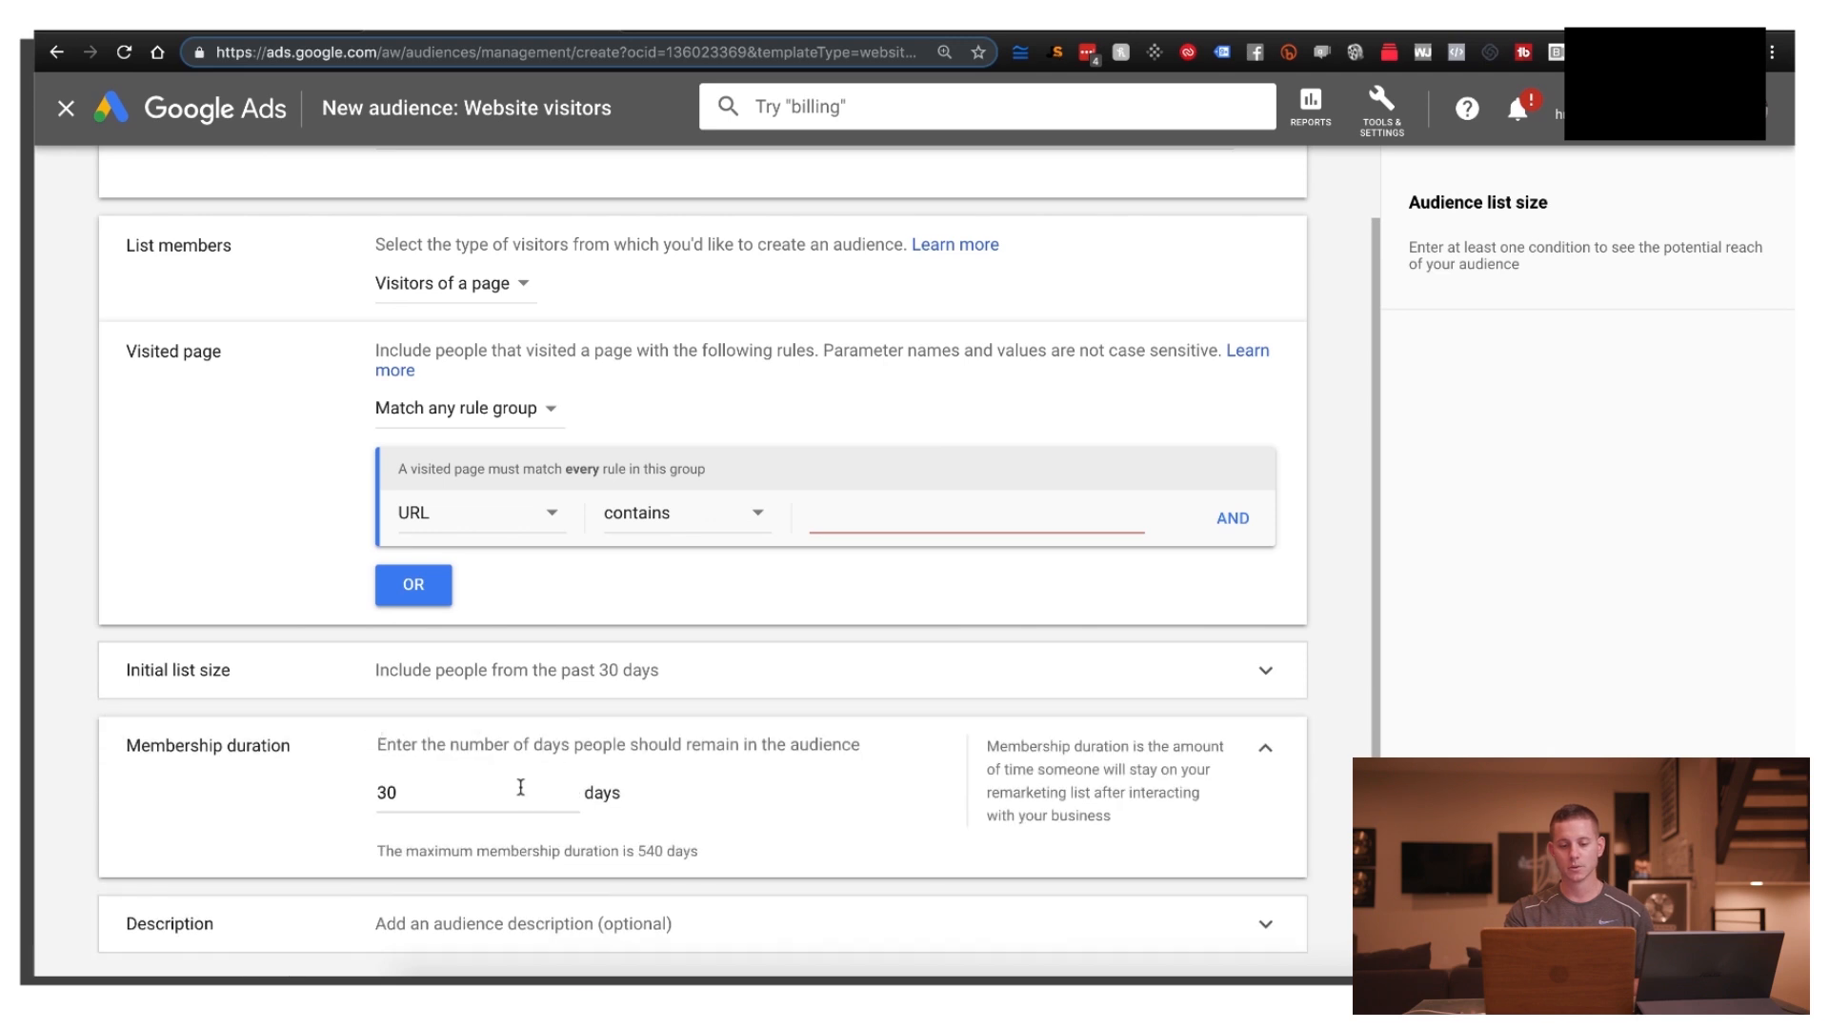
{"action": "double_click", "coordinate": [427, 800]}
{"action": "type", "text": "540"}
{"action": "scroll", "coordinate": [229, 561], "scroll_direction": "down", "scroll_amount": 3}
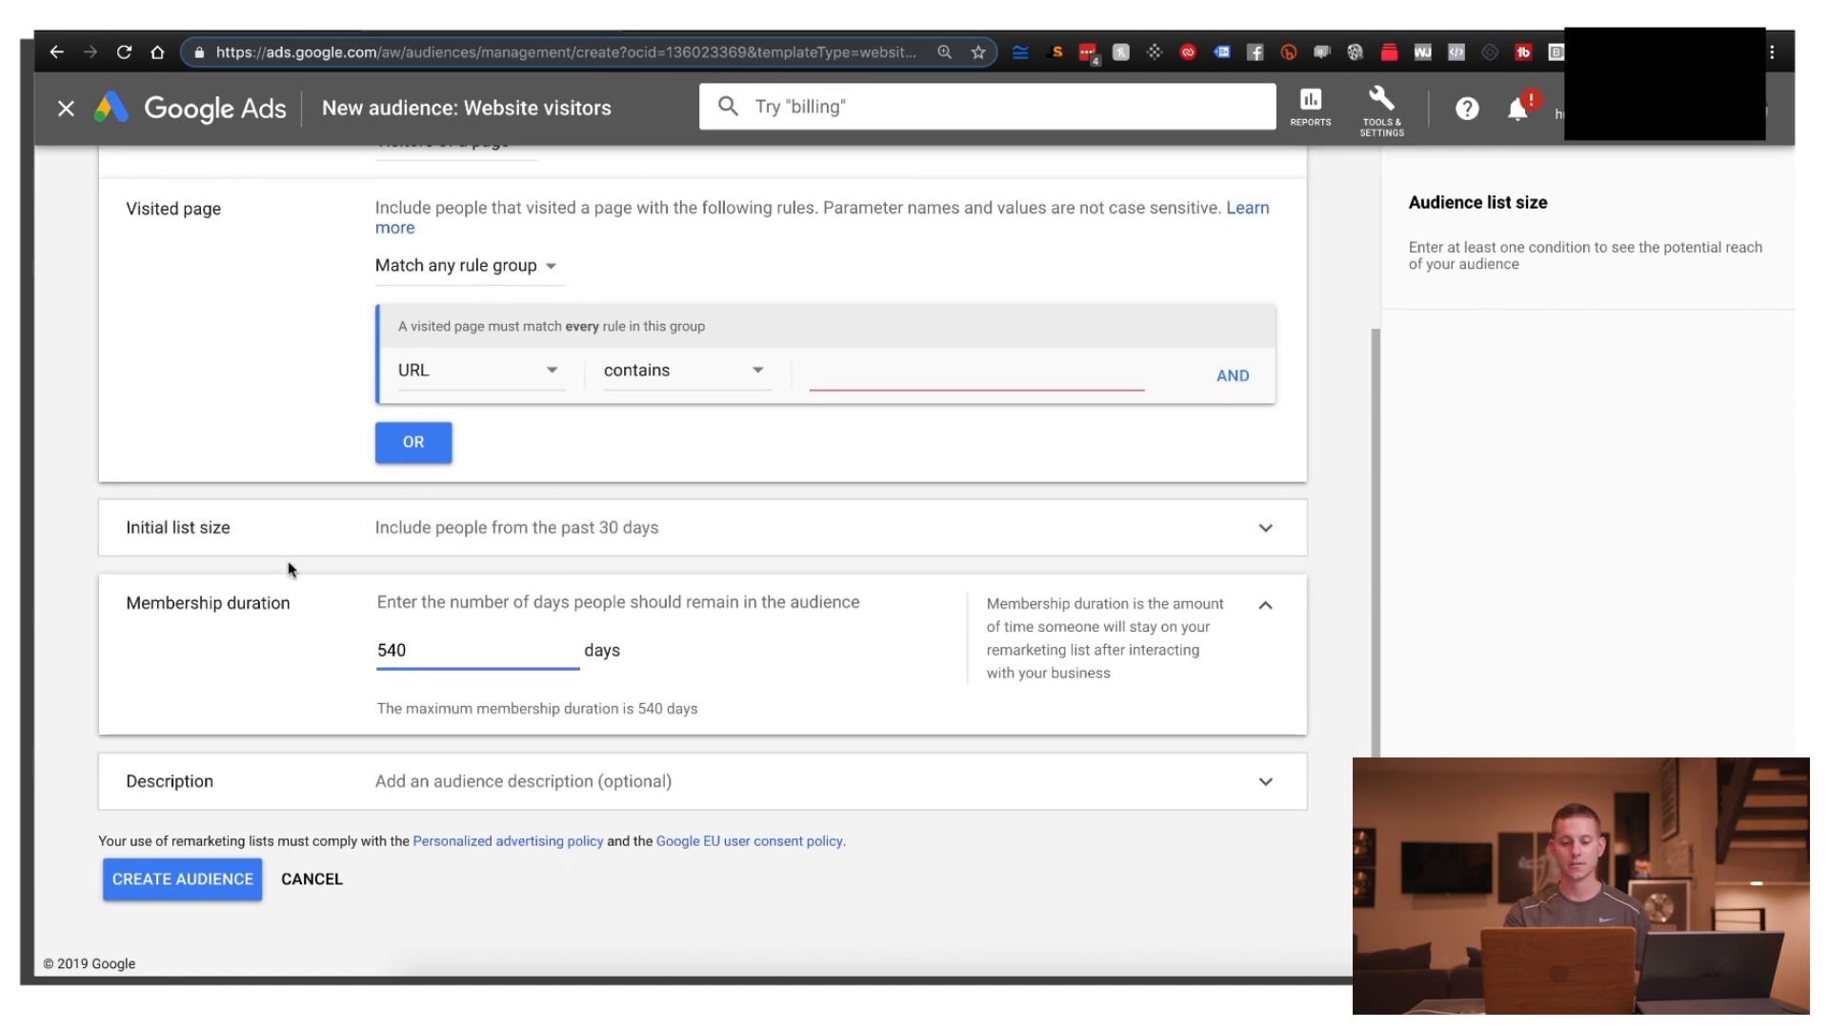
{"action": "scroll", "coordinate": [323, 540], "scroll_direction": "up", "scroll_amount": 5}
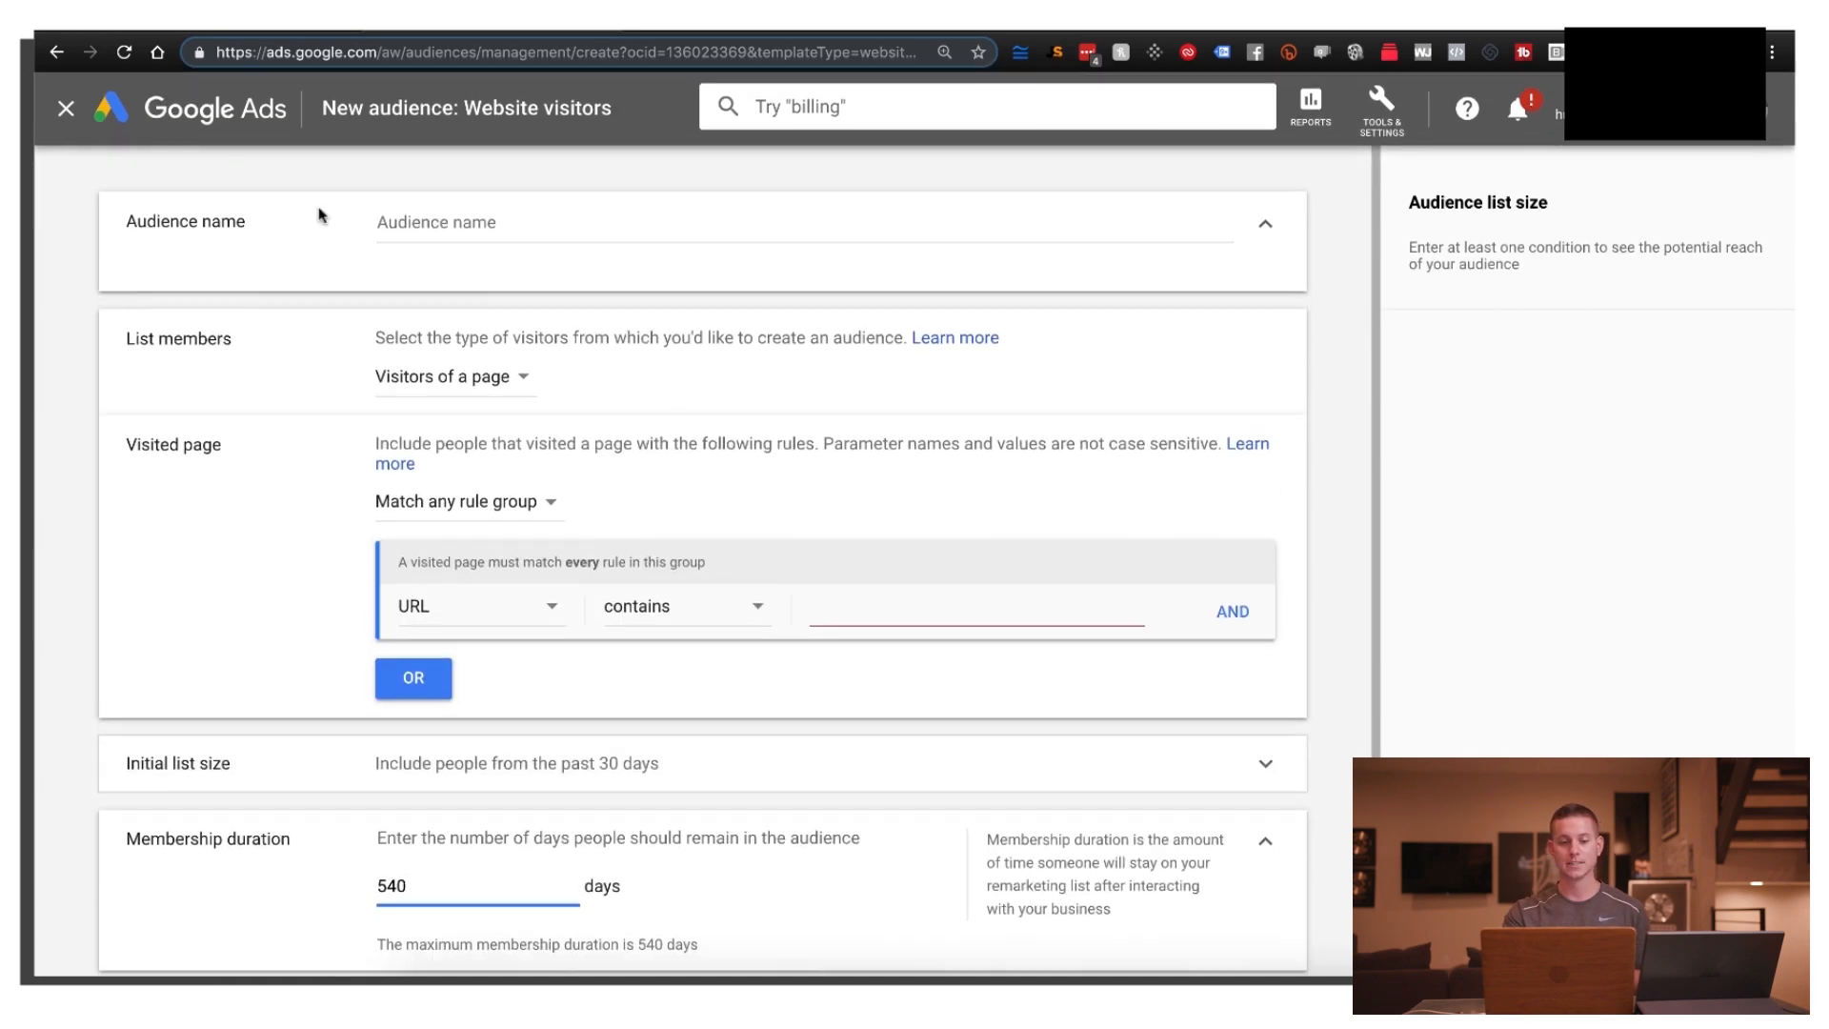
{"action": "left_click", "coordinate": [65, 111]}
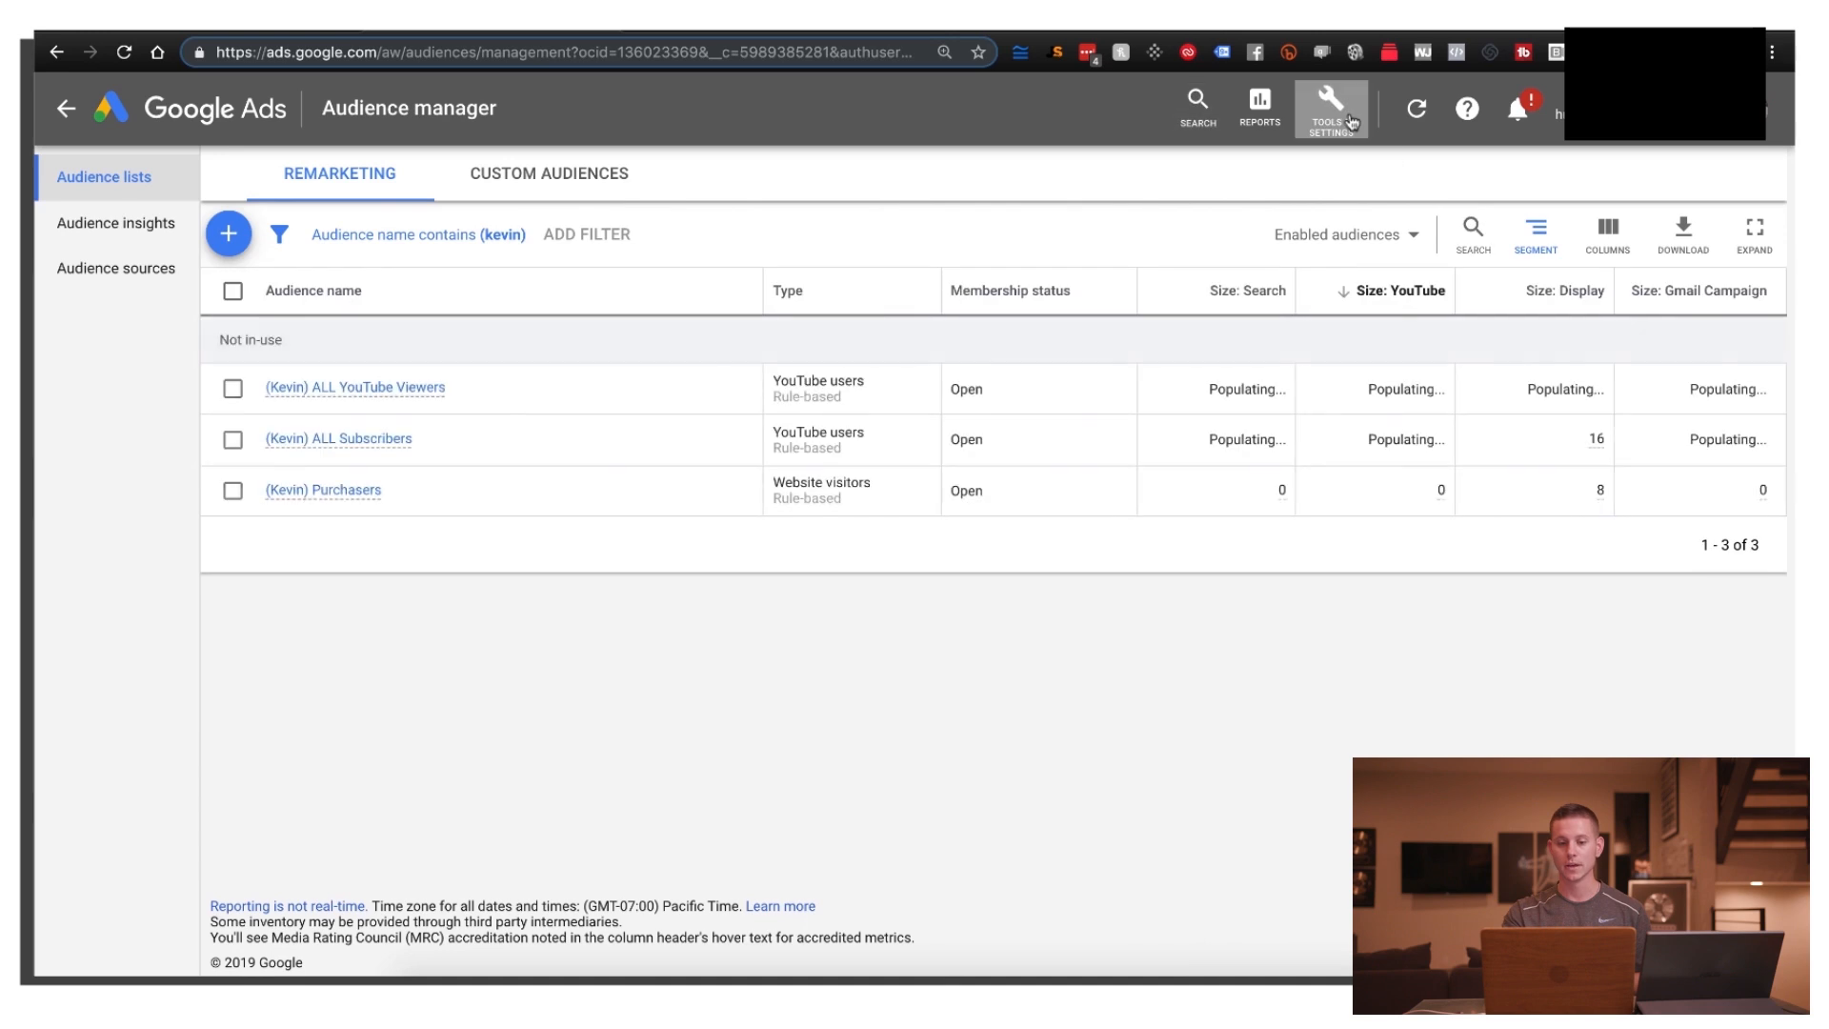
- Review the list member types offered for a new YouTube users audience, and cancel its creation
{"action": "left_click", "coordinate": [216, 235]}
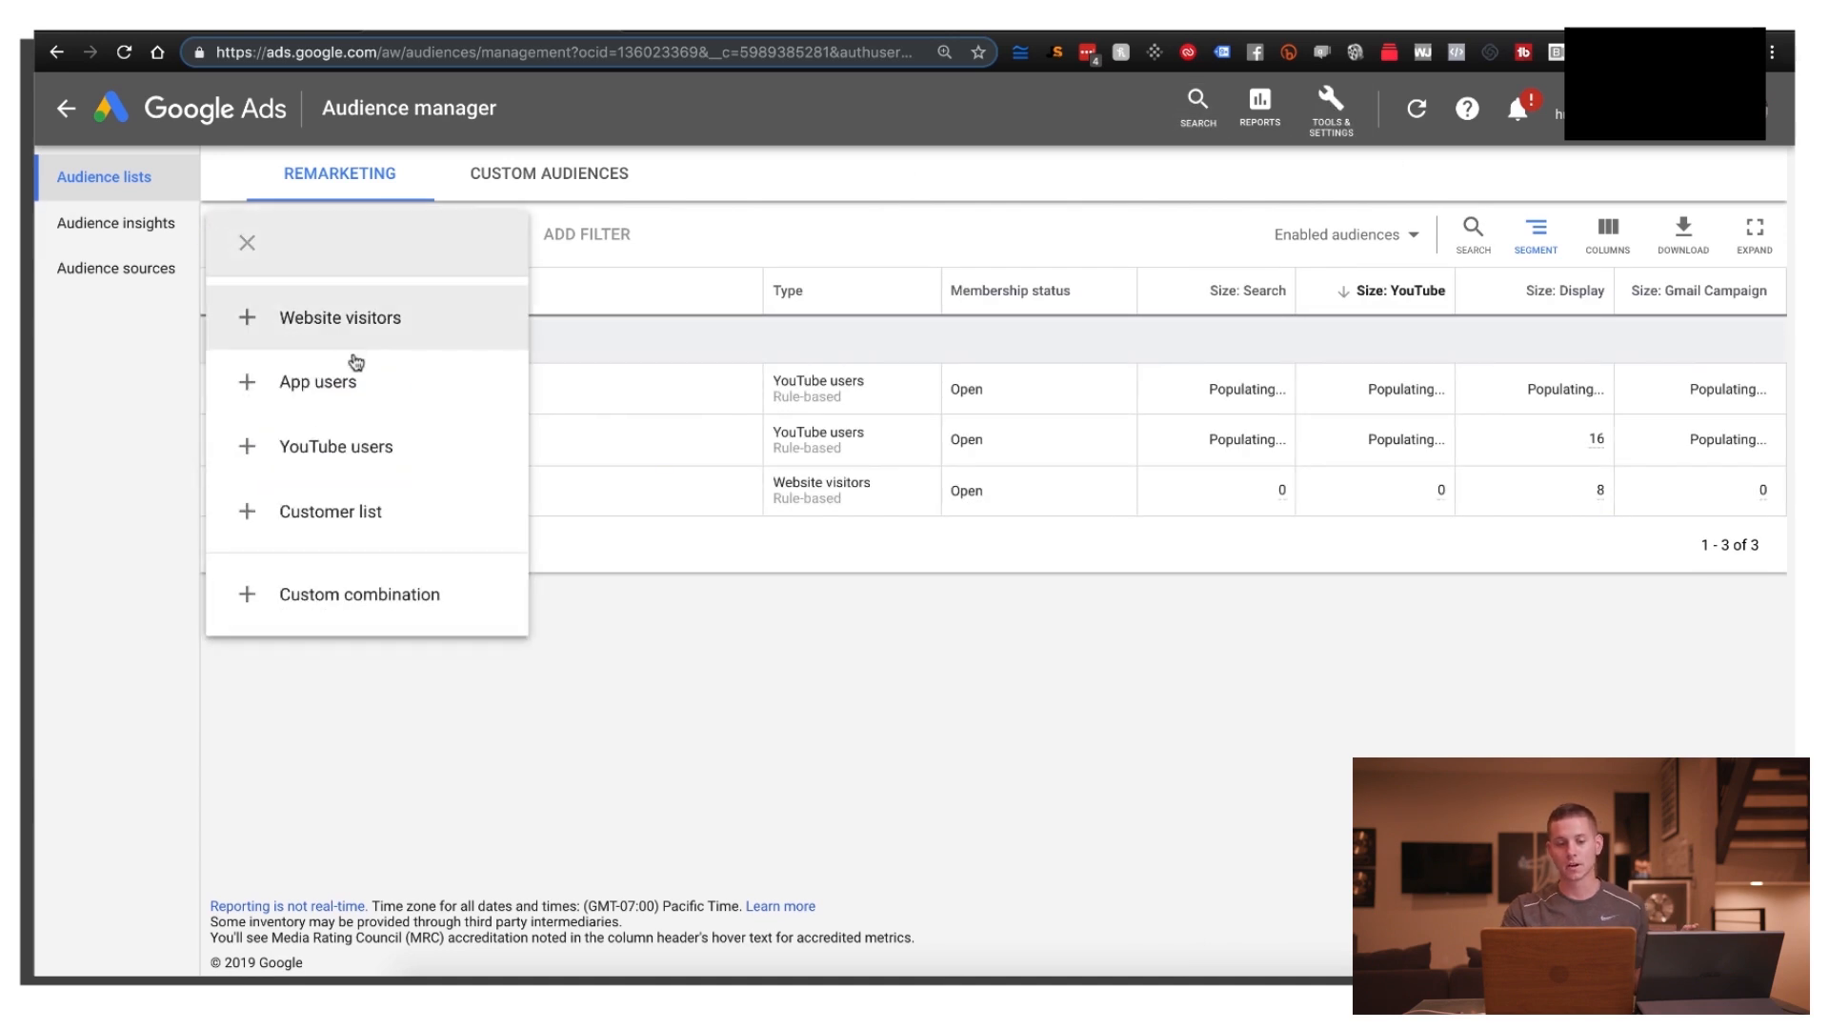
{"action": "left_click", "coordinate": [399, 448]}
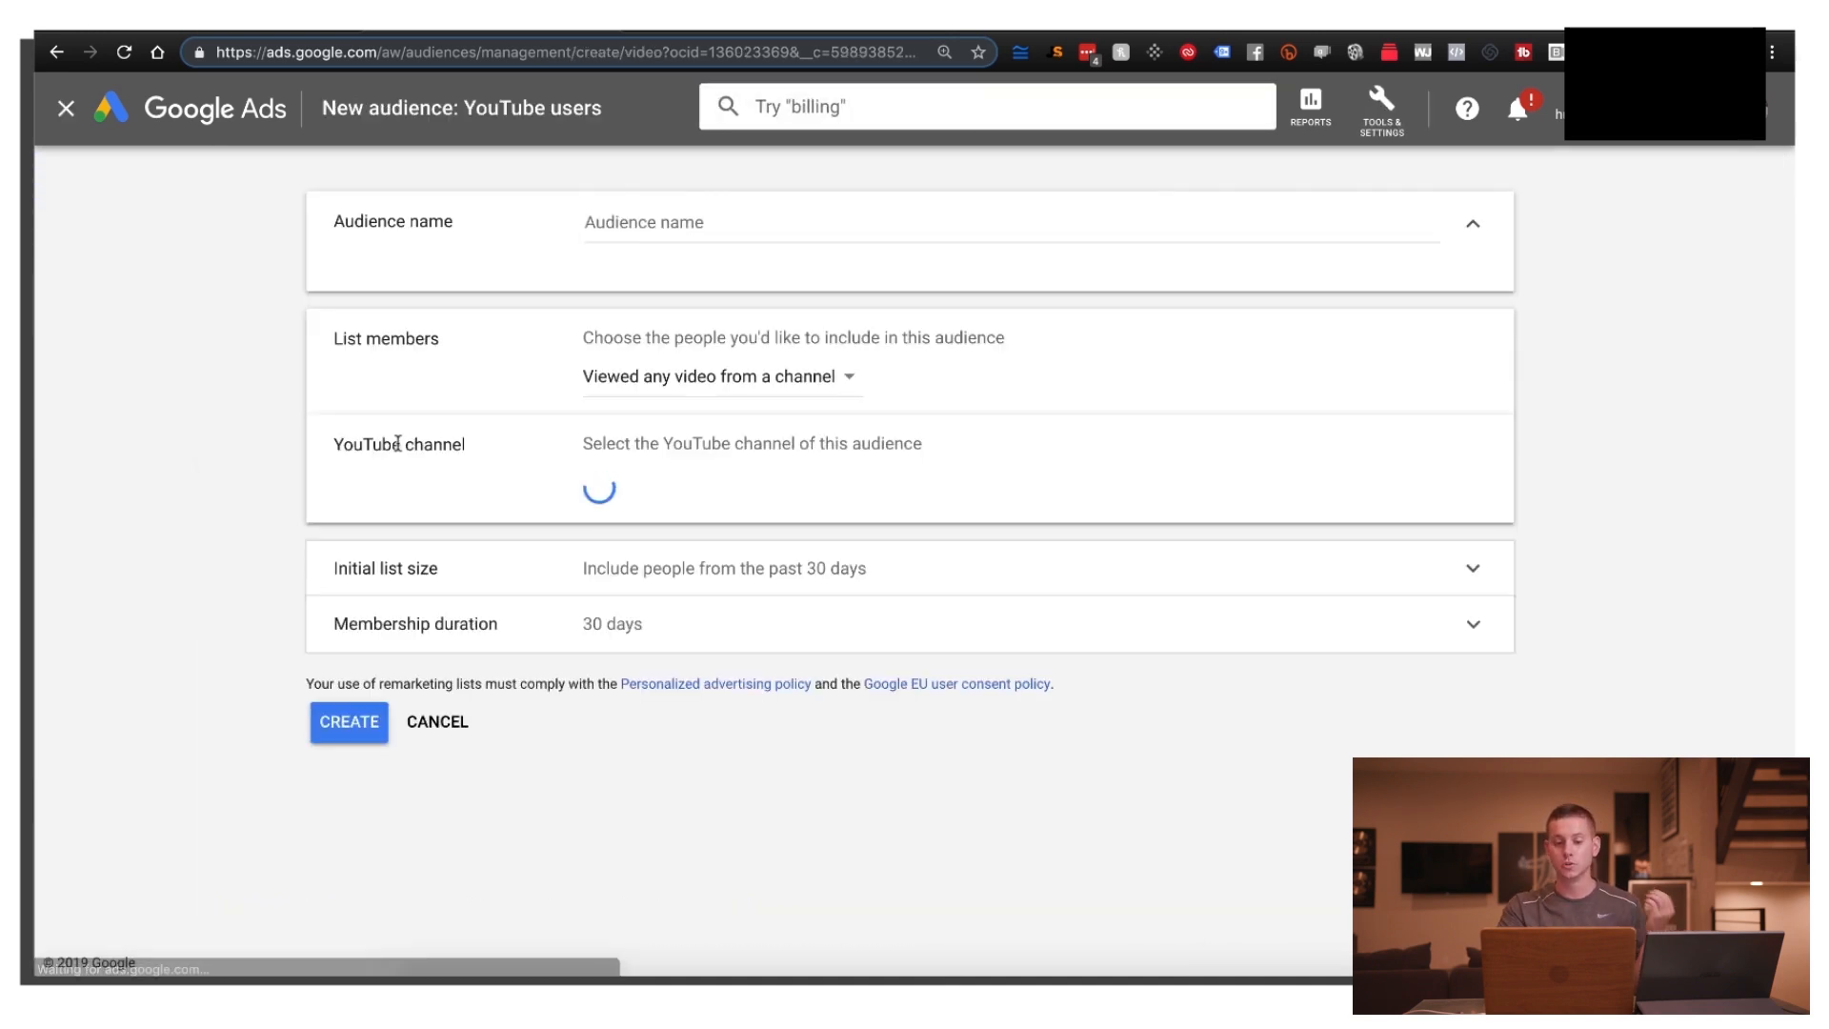
{"action": "left_click", "coordinate": [707, 381]}
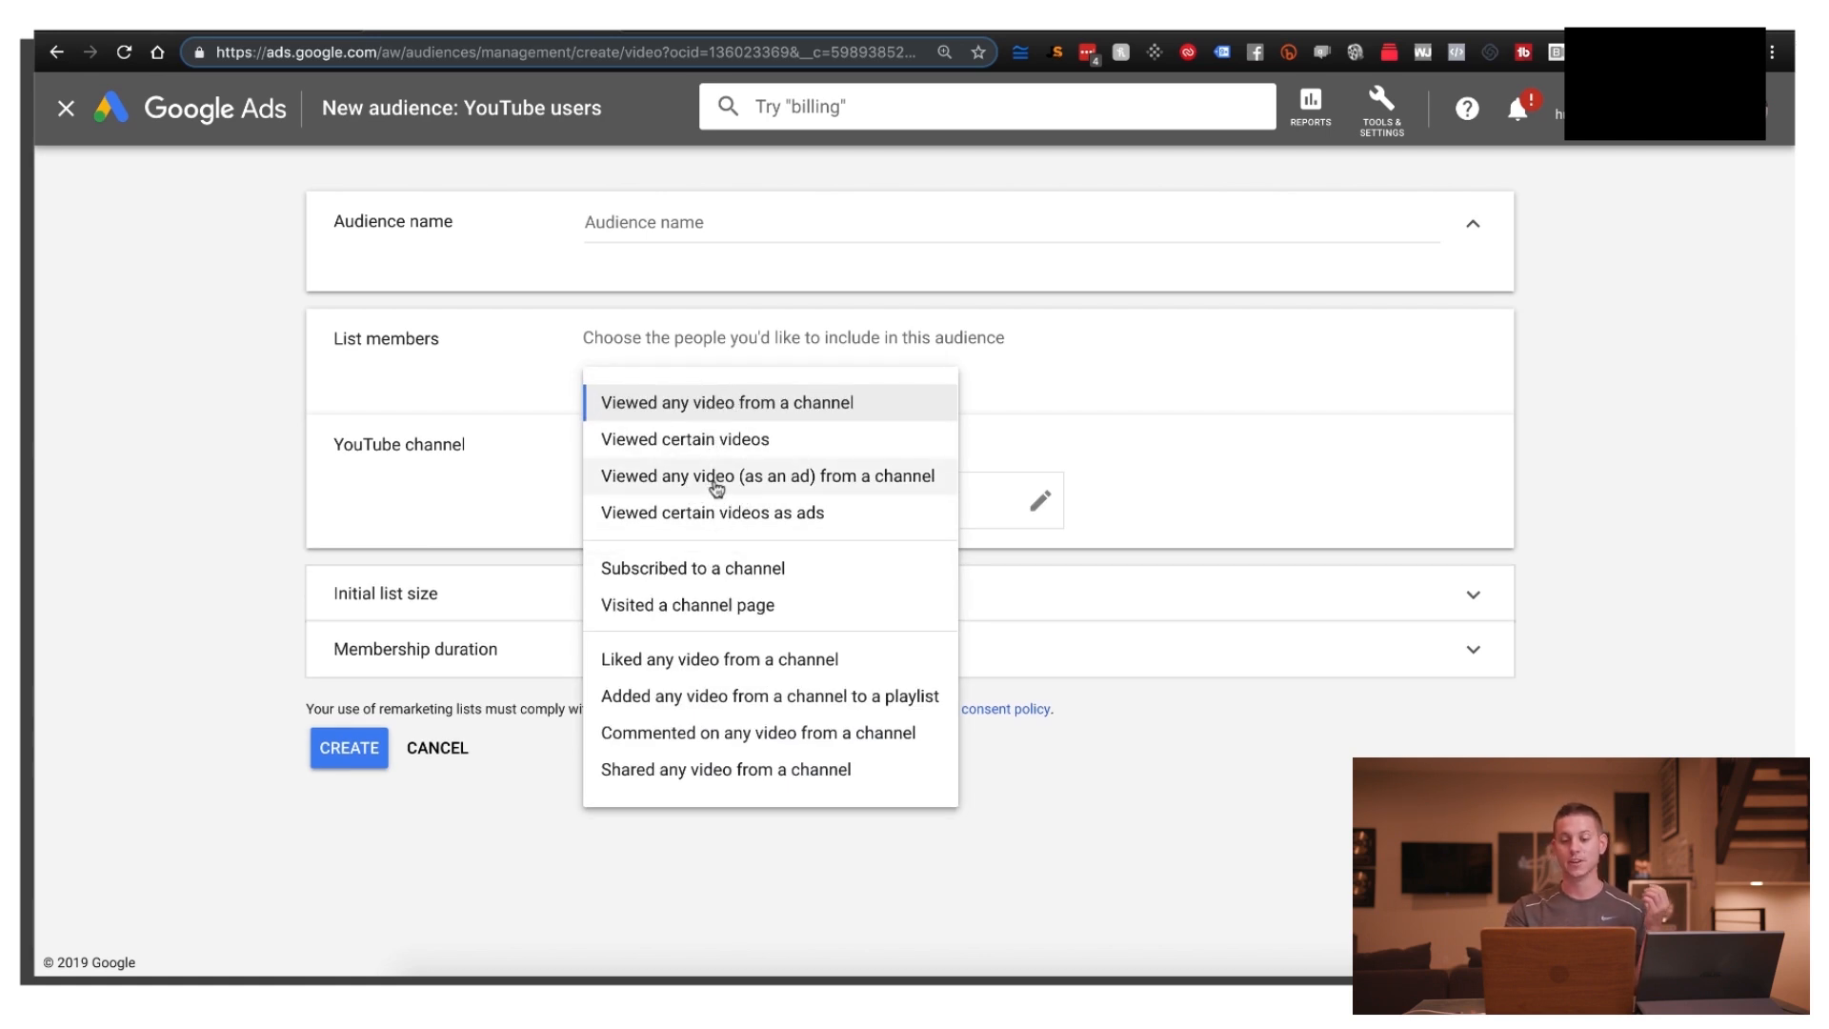
{"action": "left_click", "coordinate": [443, 750]}
{"action": "left_click", "coordinate": [440, 749]}
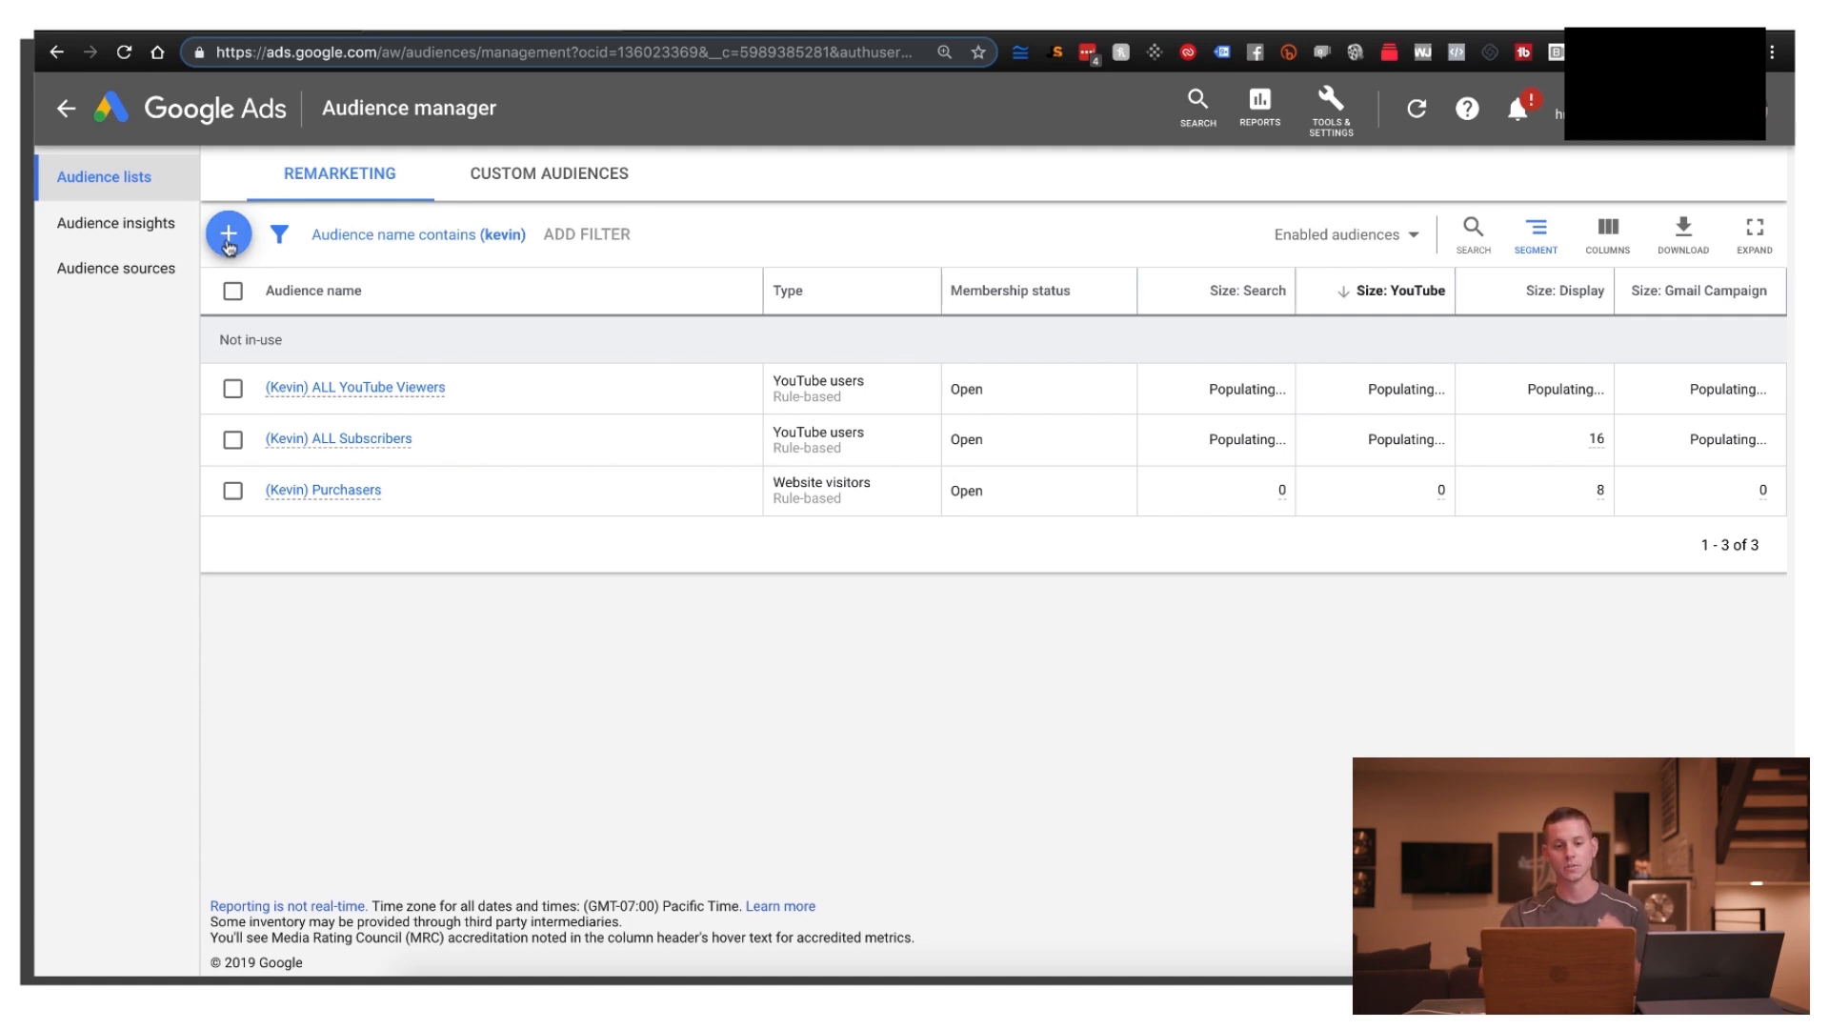
- Show audience insights for the Amazon - 15 Days Visits audience and browse the other website visitor audiences available there
{"action": "left_click", "coordinate": [151, 230]}
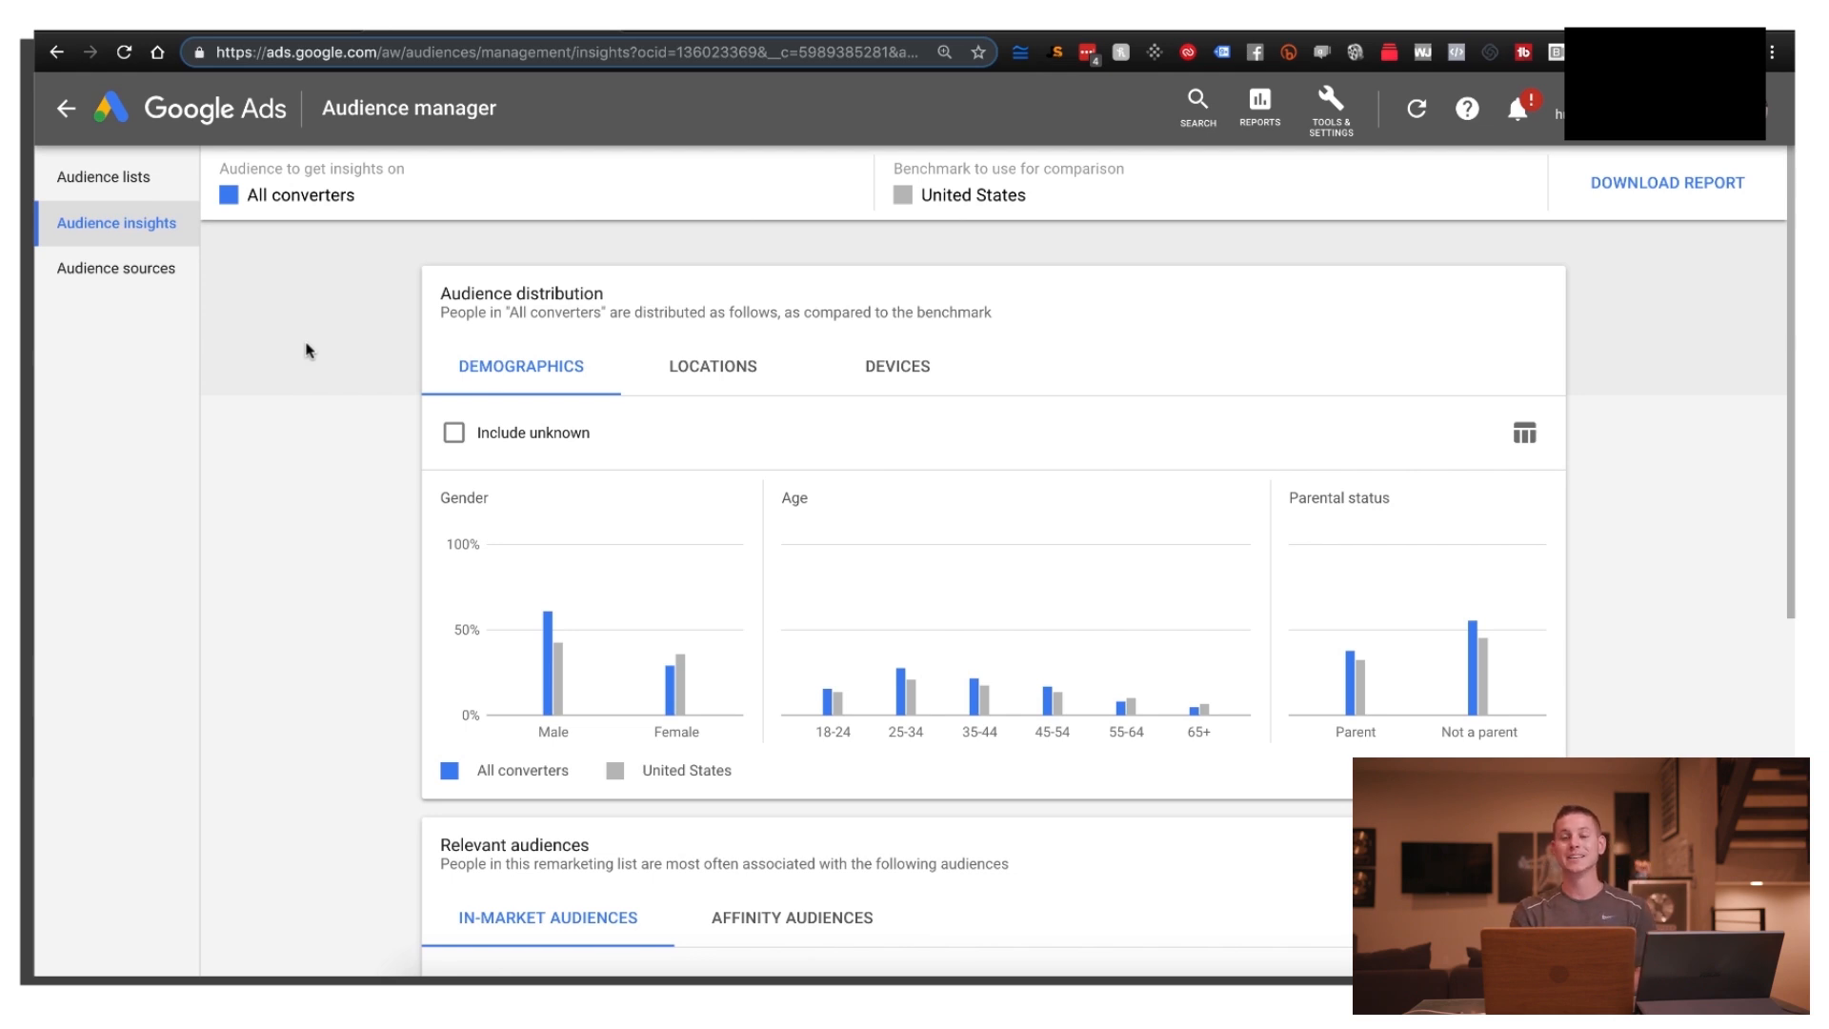
{"action": "left_click", "coordinate": [838, 180]}
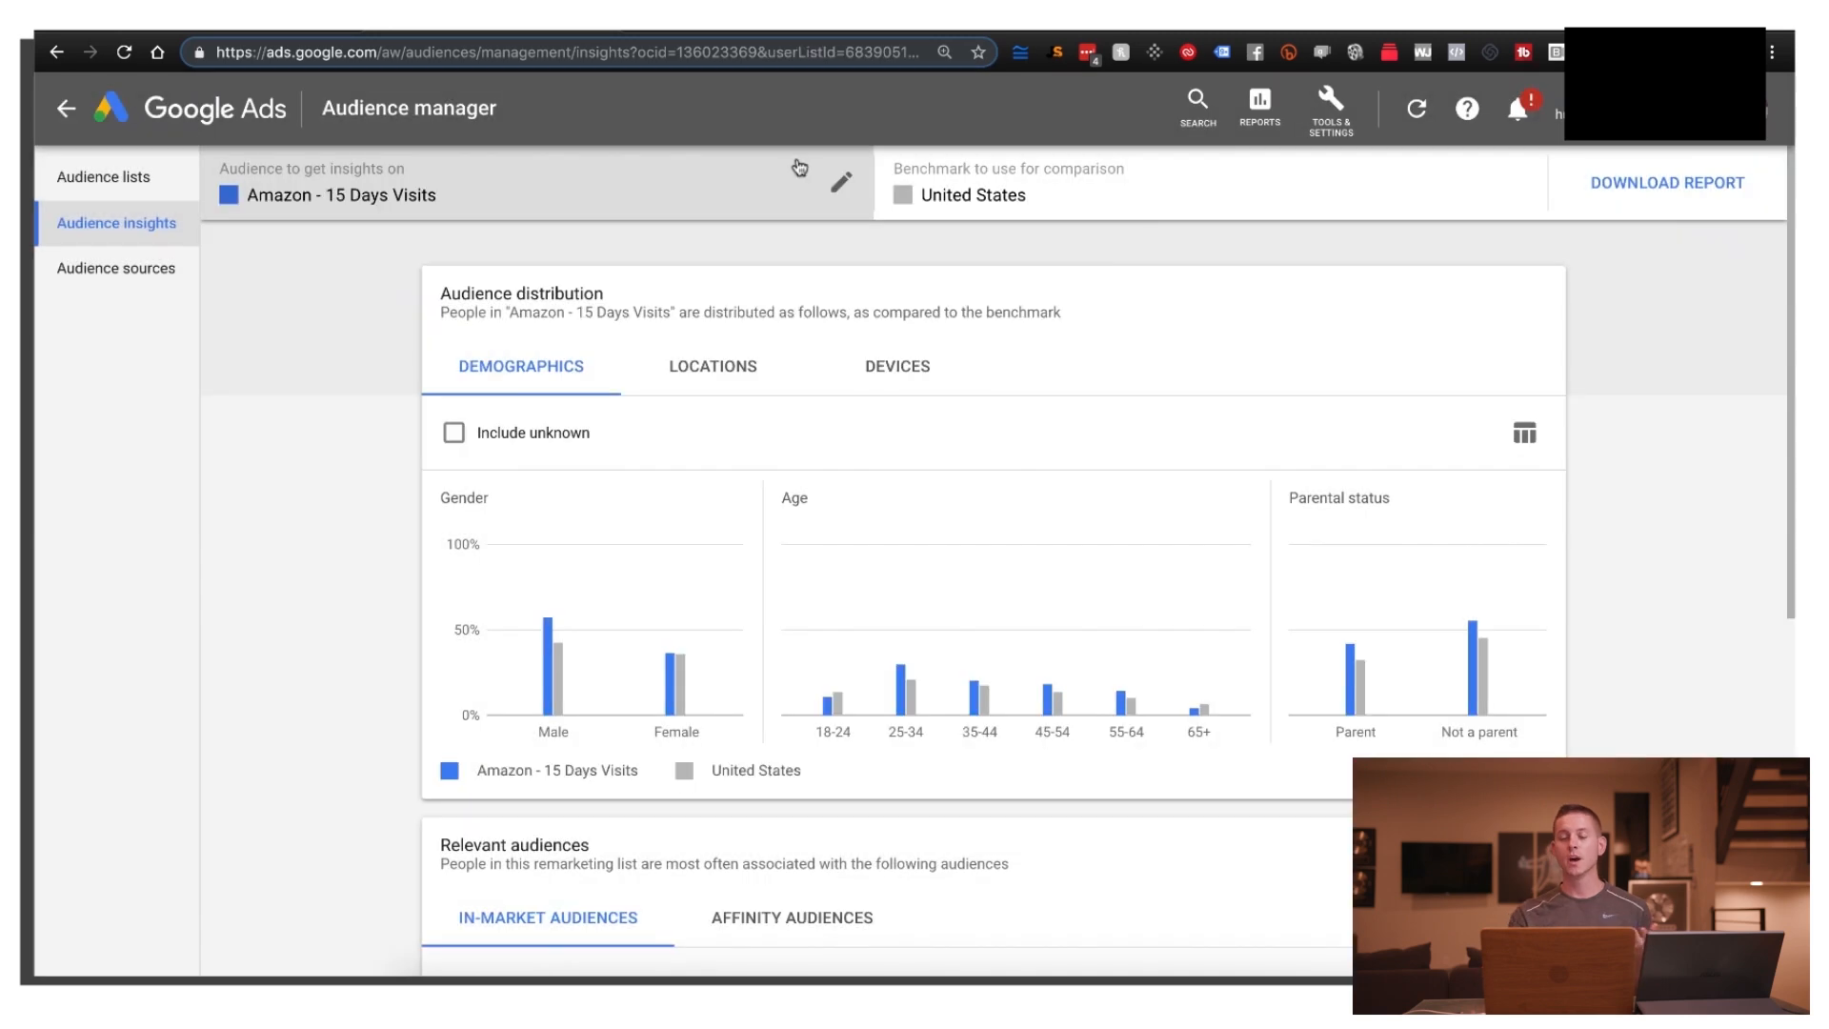
{"action": "left_click", "coordinate": [838, 182]}
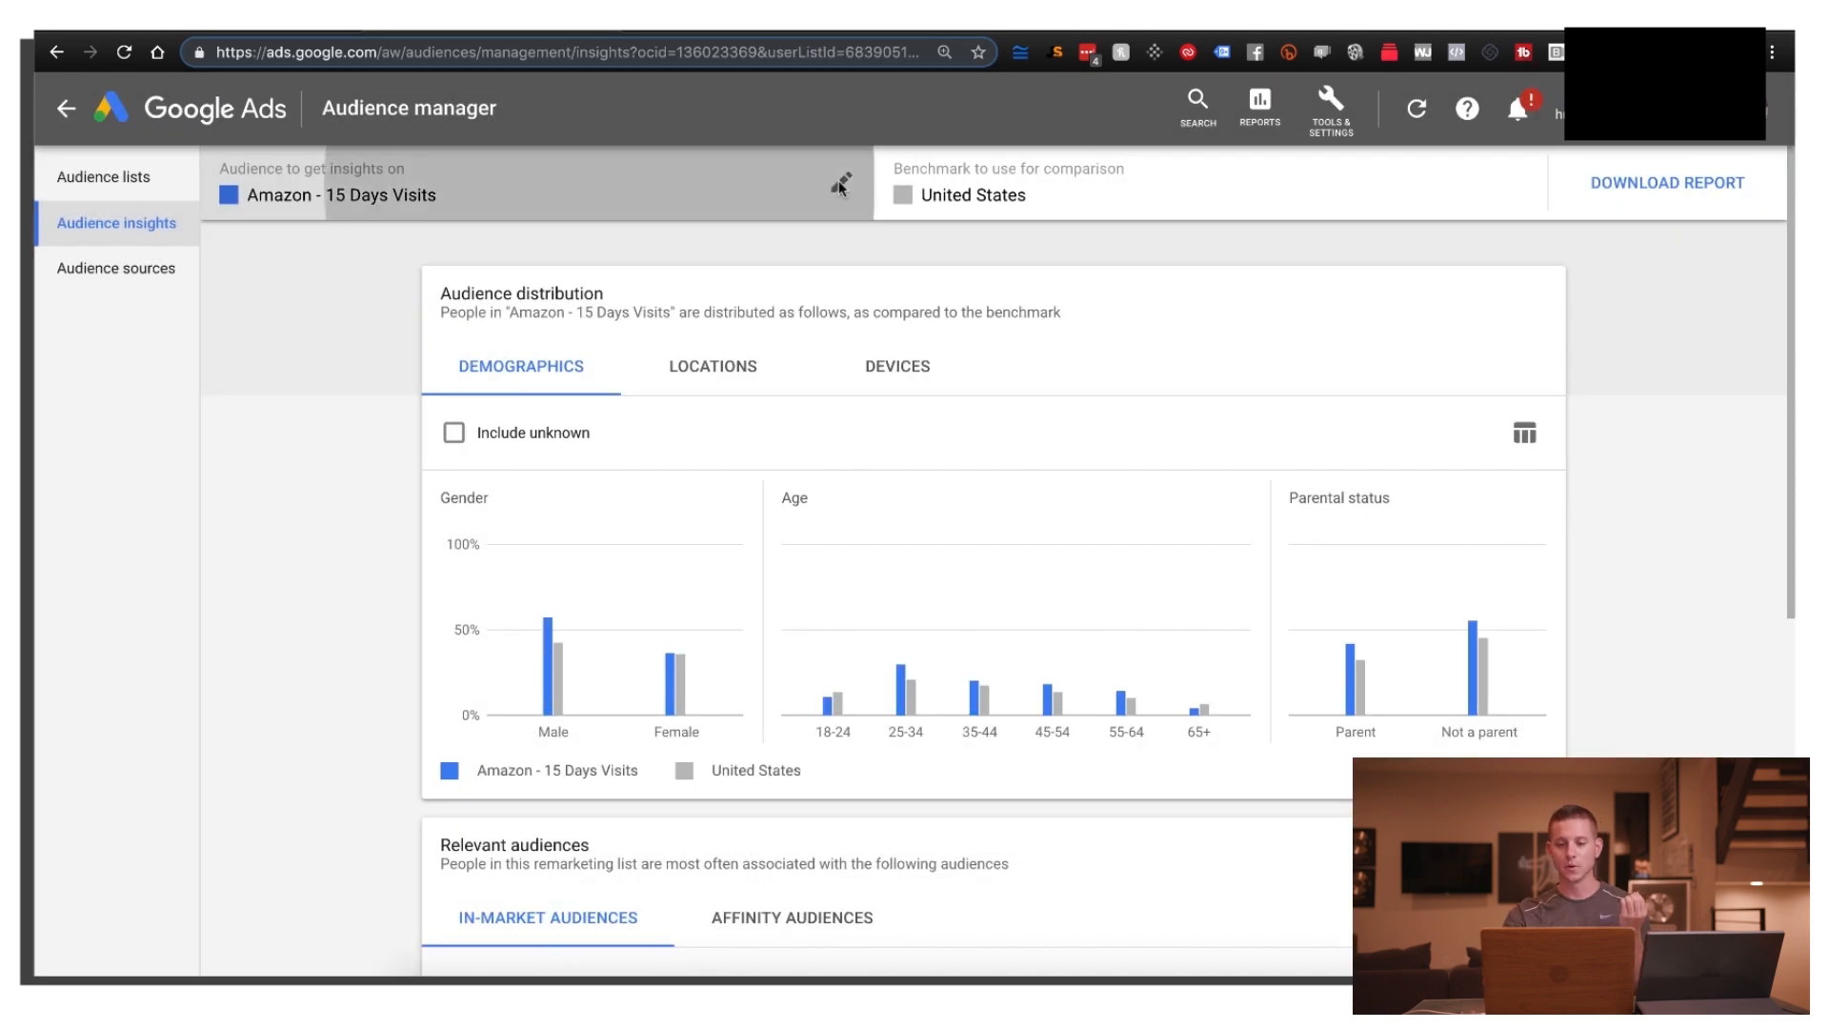
{"action": "left_click", "coordinate": [852, 404]}
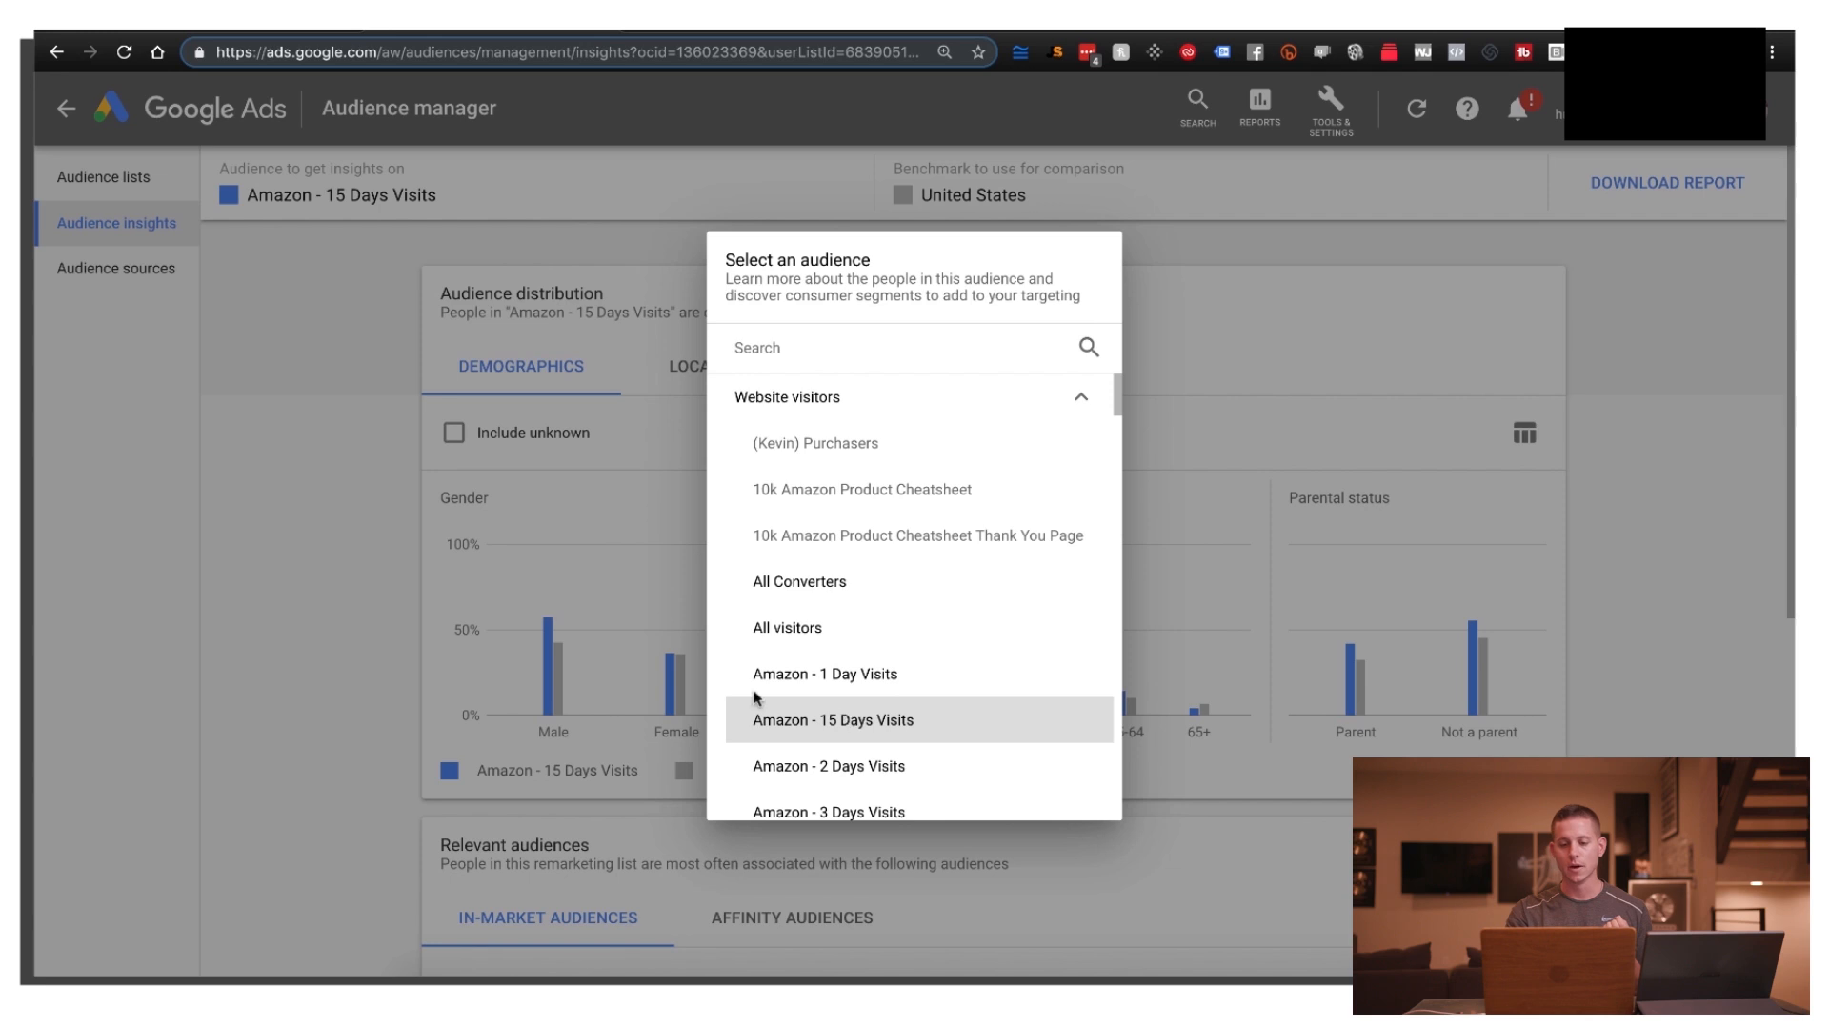
{"action": "left_click", "coordinate": [322, 617]}
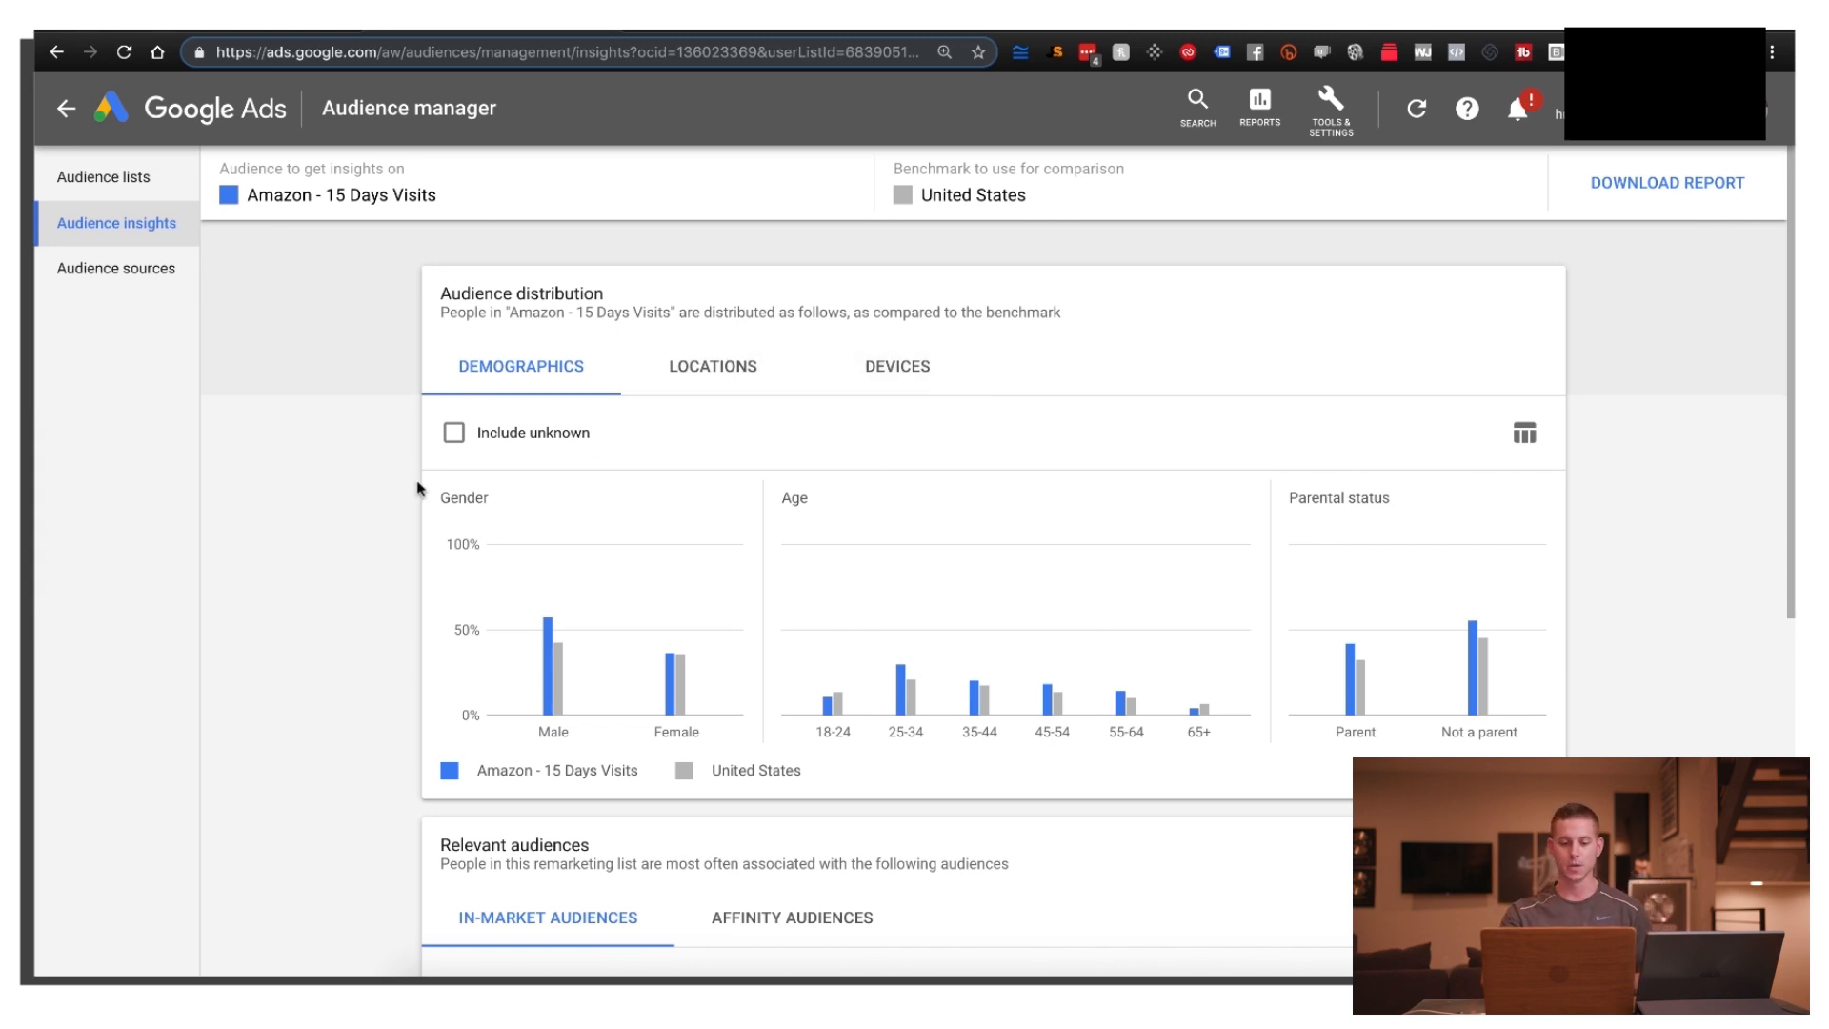
- Examine the Amazon - 15 Days Visits audience's distribution by demographics, locations and devices
{"action": "scroll", "coordinate": [339, 523], "scroll_direction": "down", "scroll_amount": 2}
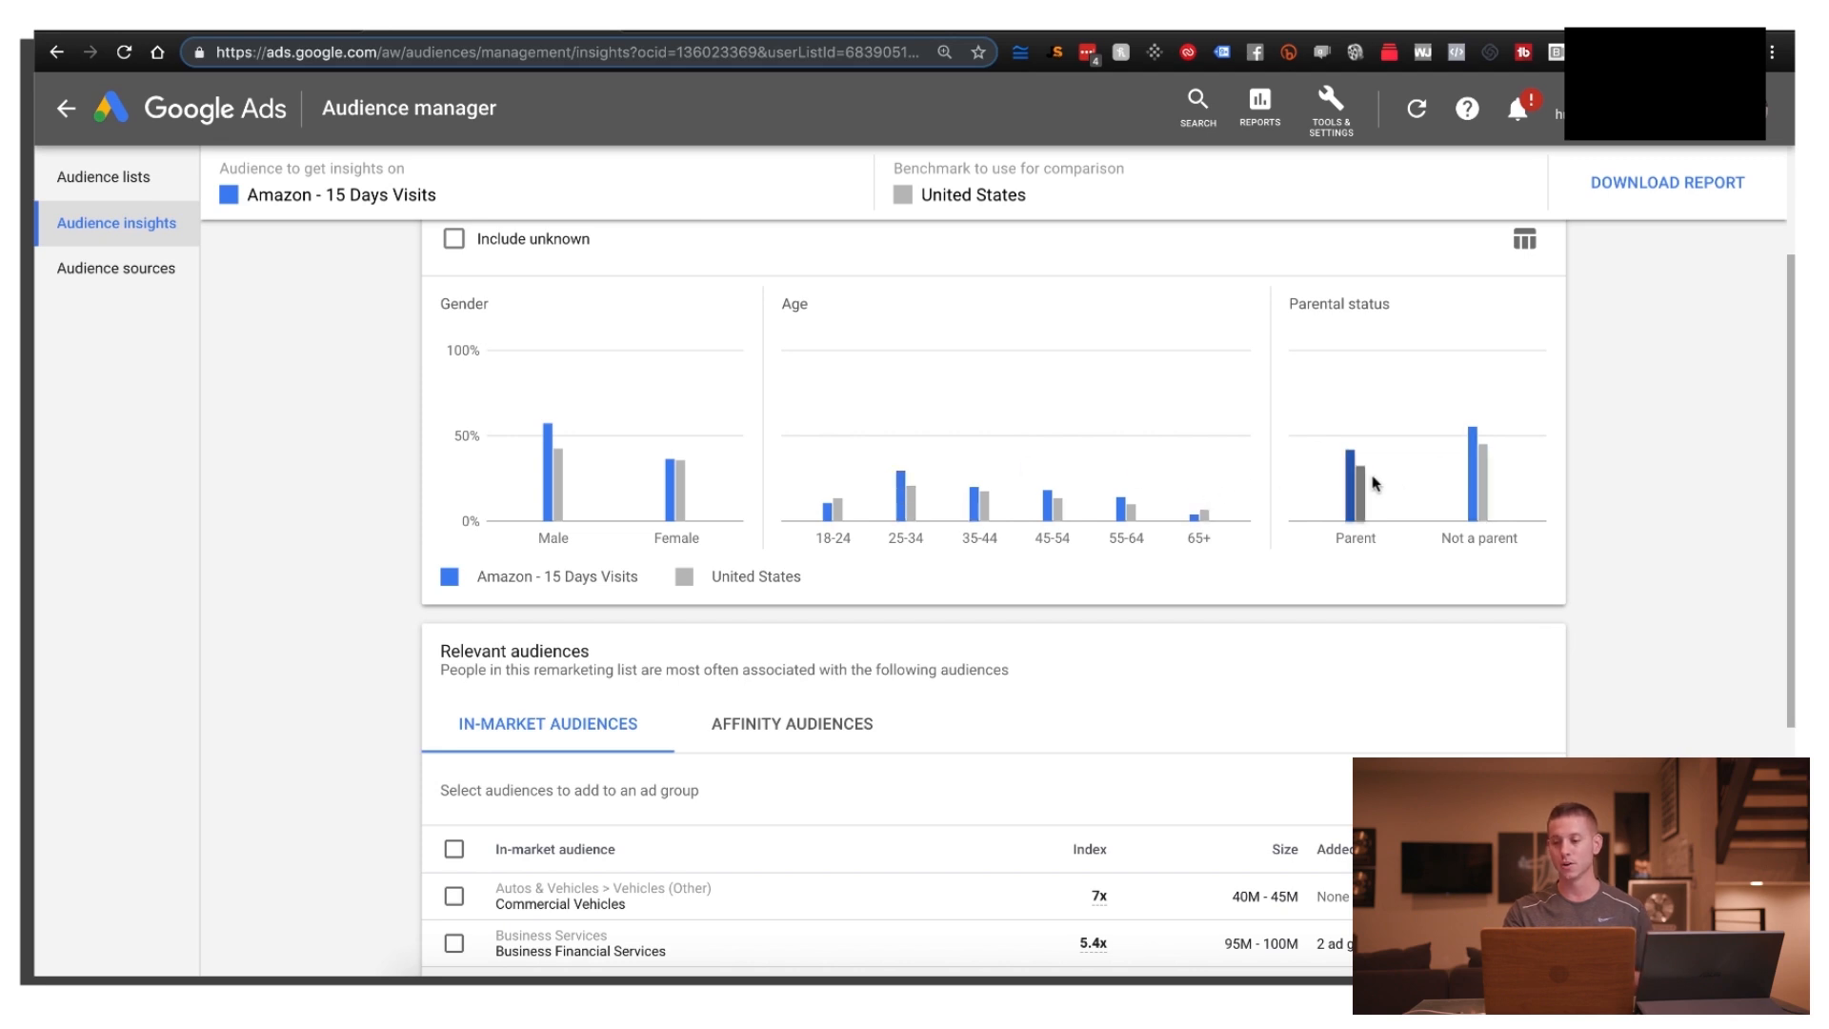
{"action": "scroll", "coordinate": [1490, 478], "scroll_direction": "up", "scroll_amount": 2}
{"action": "left_click", "coordinate": [726, 362]}
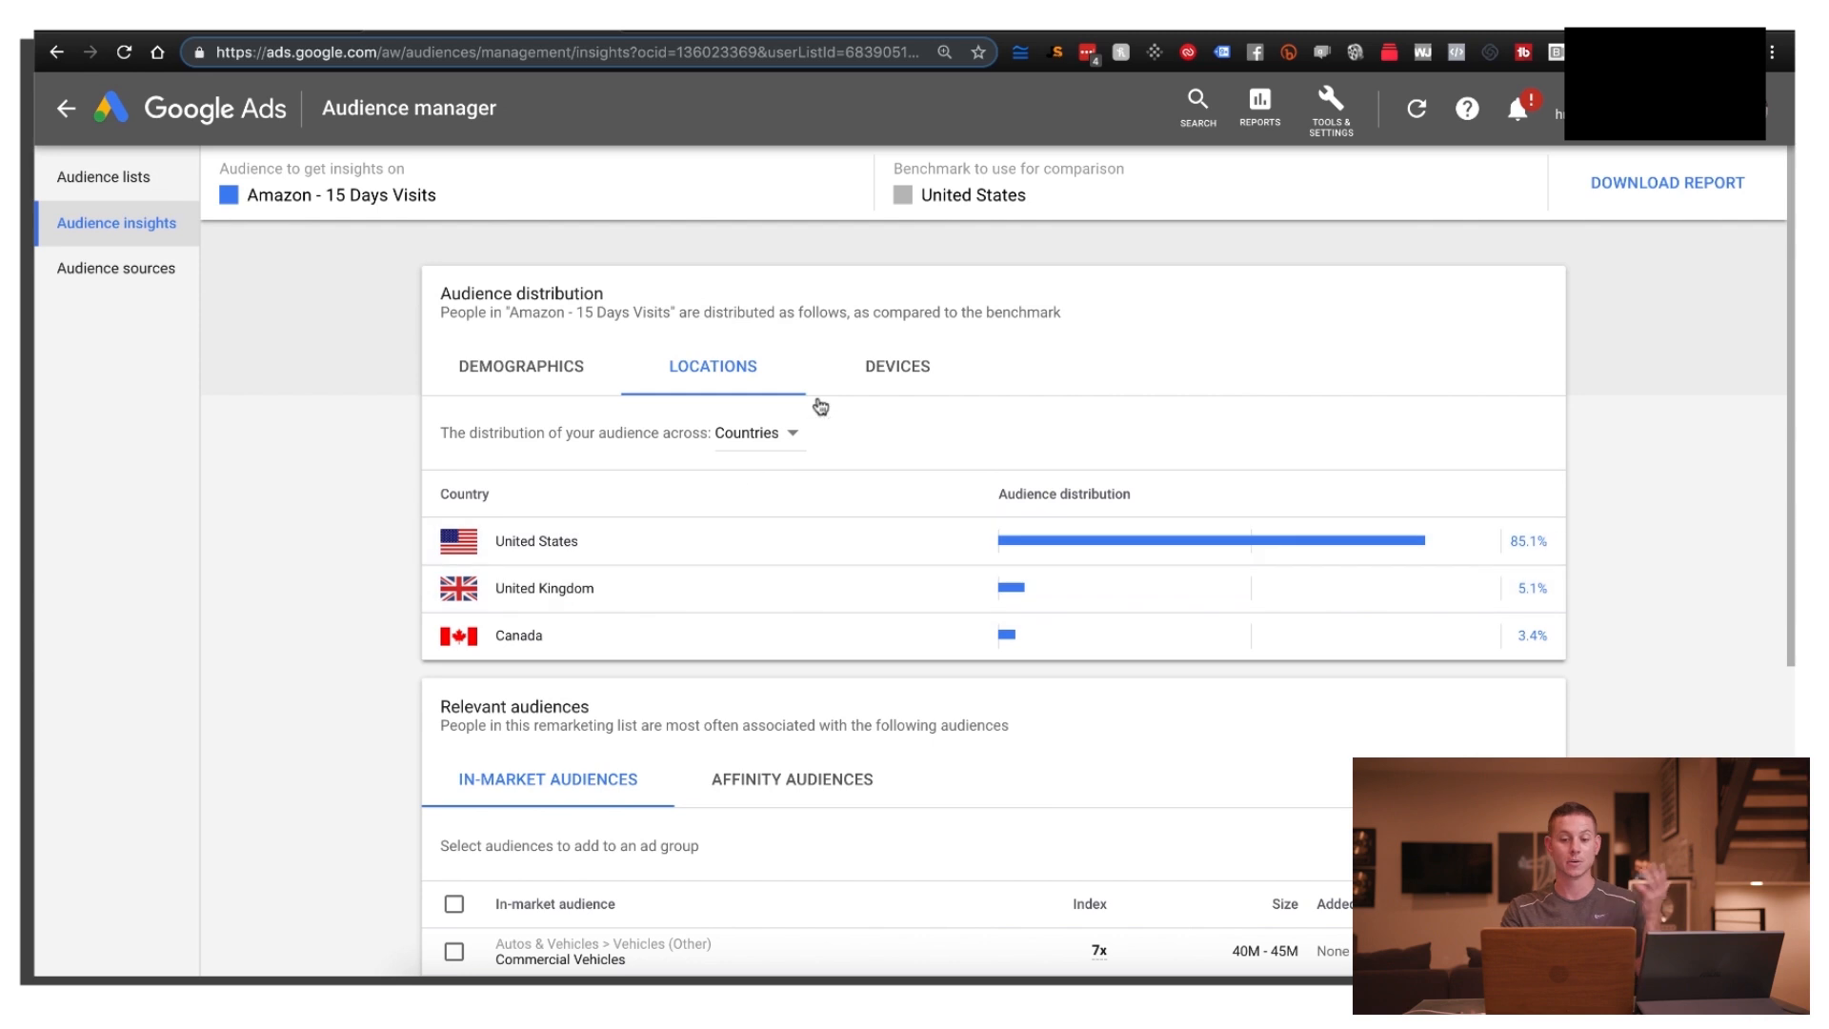
{"action": "left_click", "coordinate": [886, 369]}
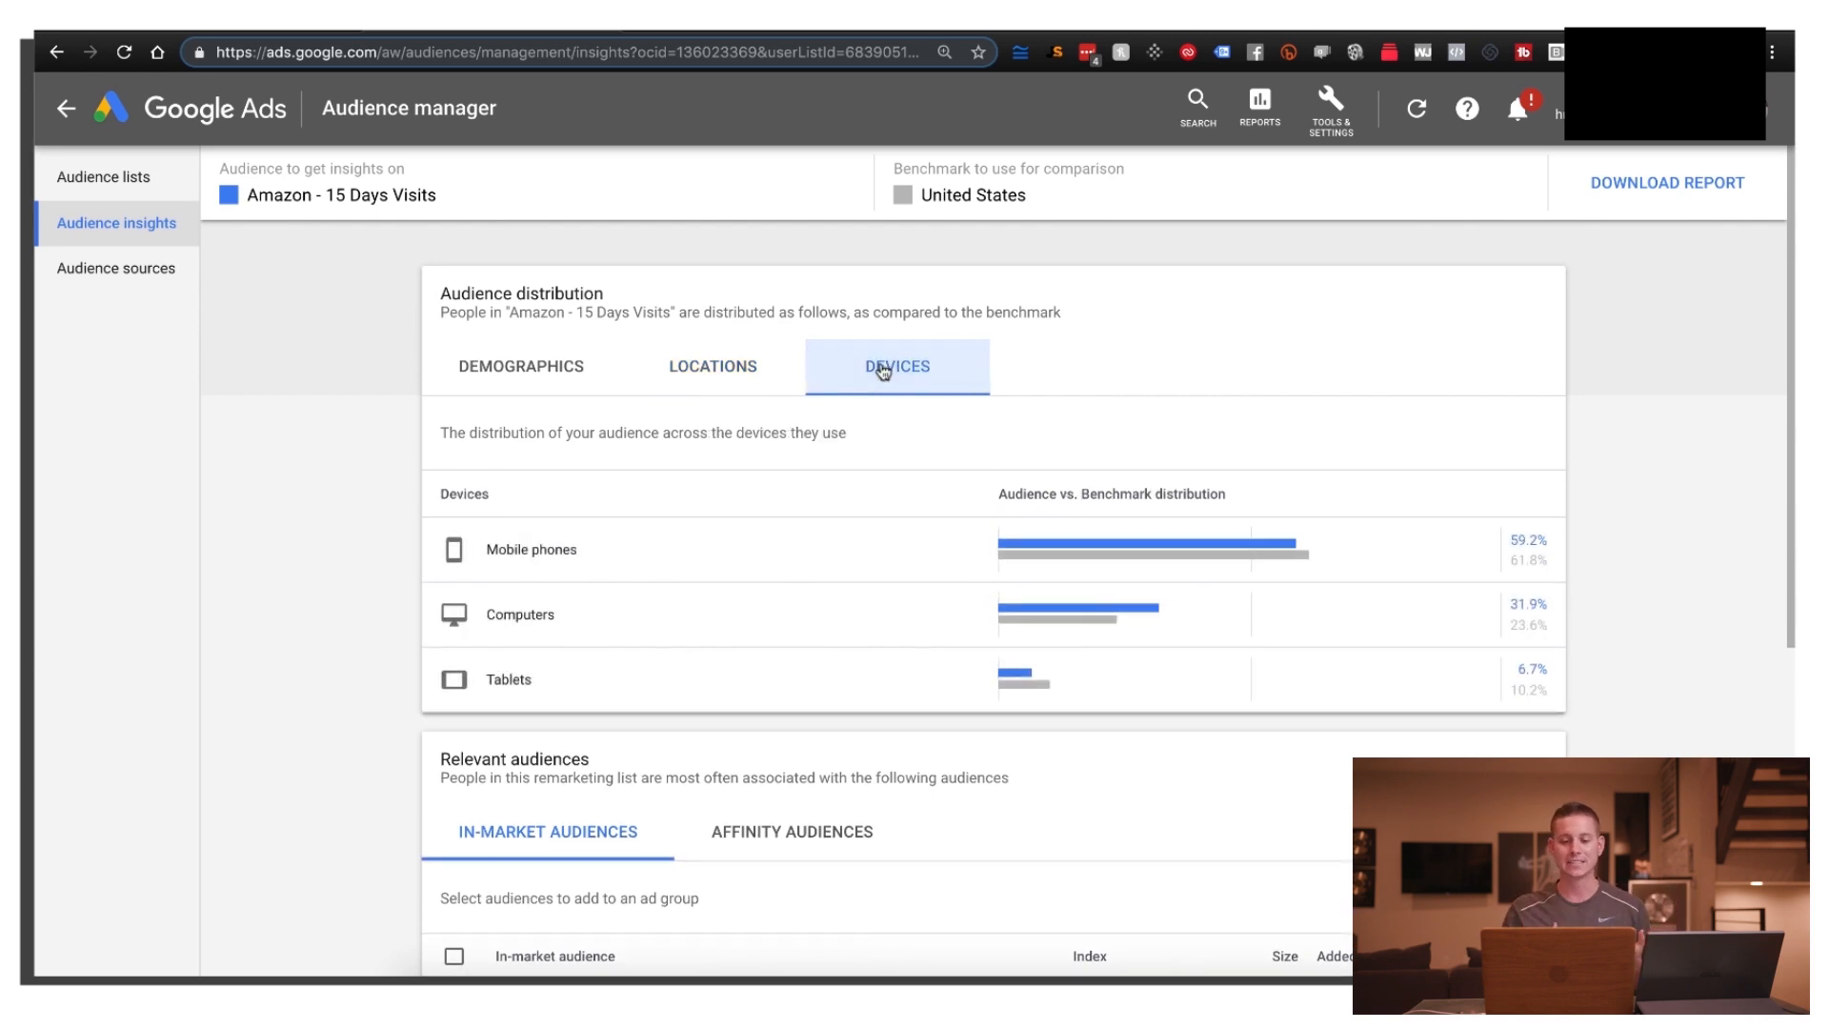
{"action": "left_click", "coordinate": [613, 368]}
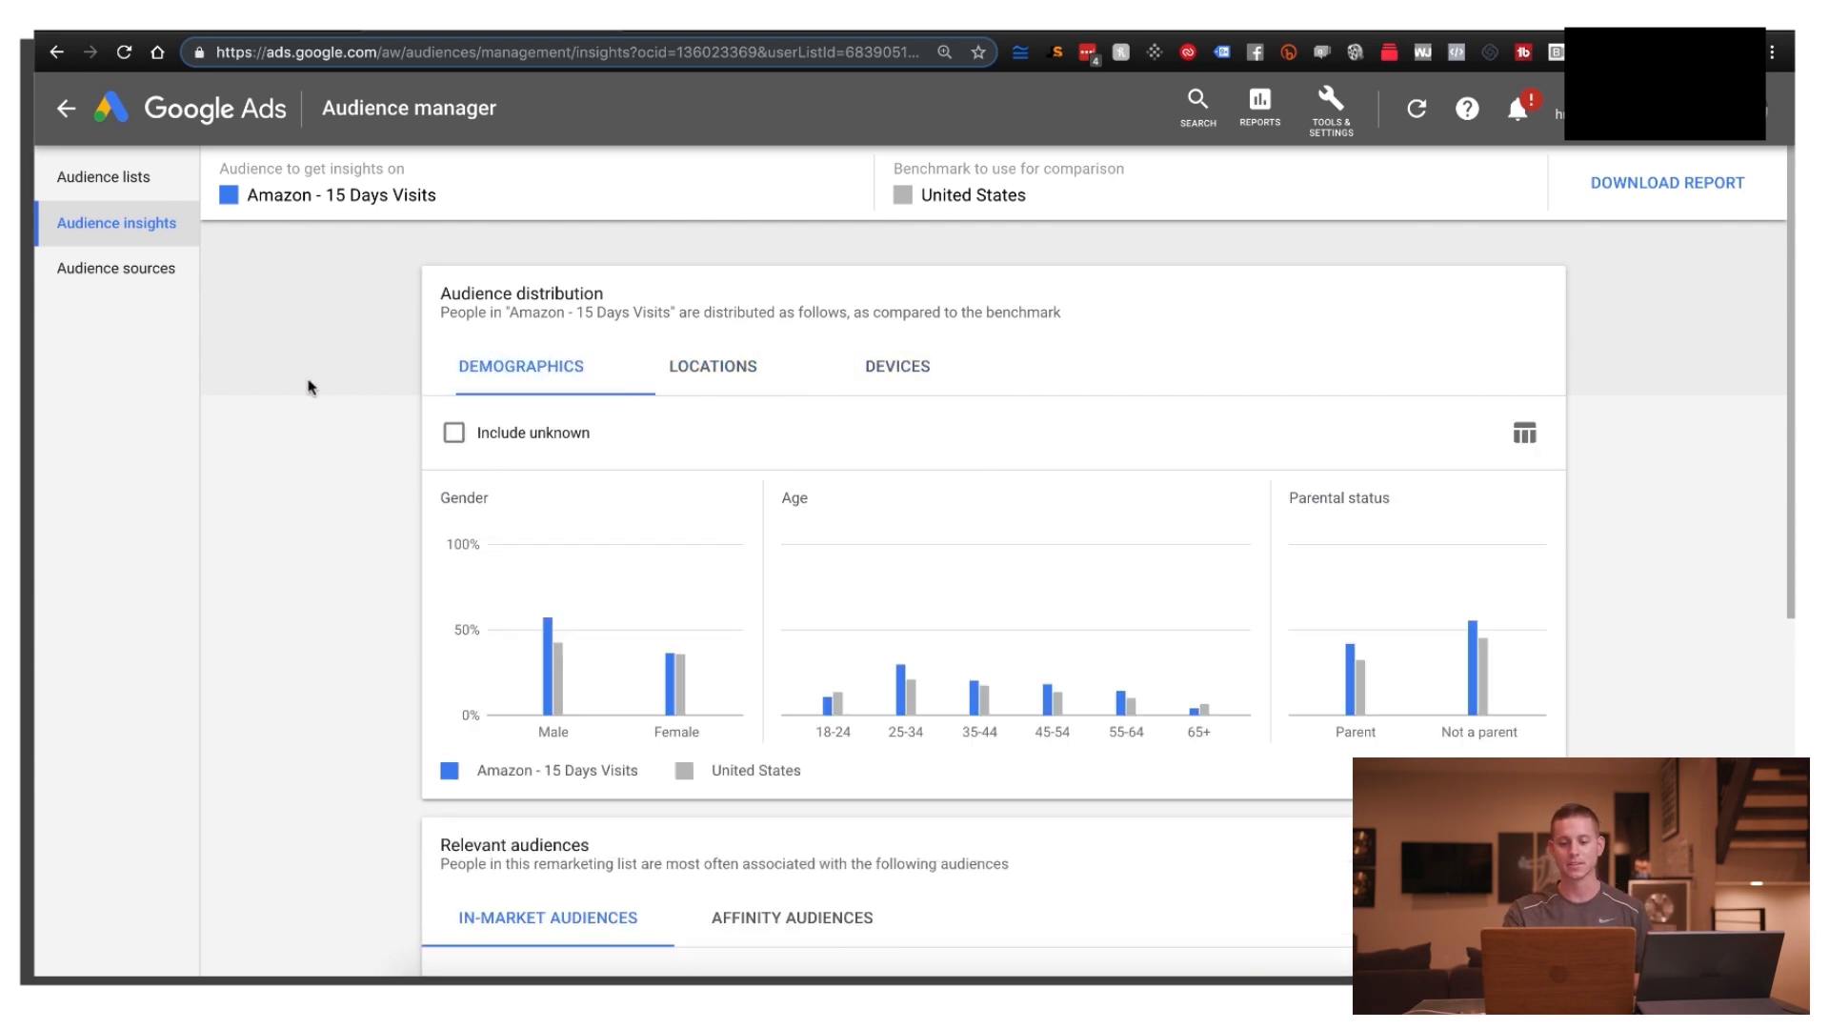
- Examine the in-market and affinity audiences most often associated with the Amazon - 15 Days Visits audience
{"action": "scroll", "coordinate": [307, 388], "scroll_direction": "down", "scroll_amount": 3}
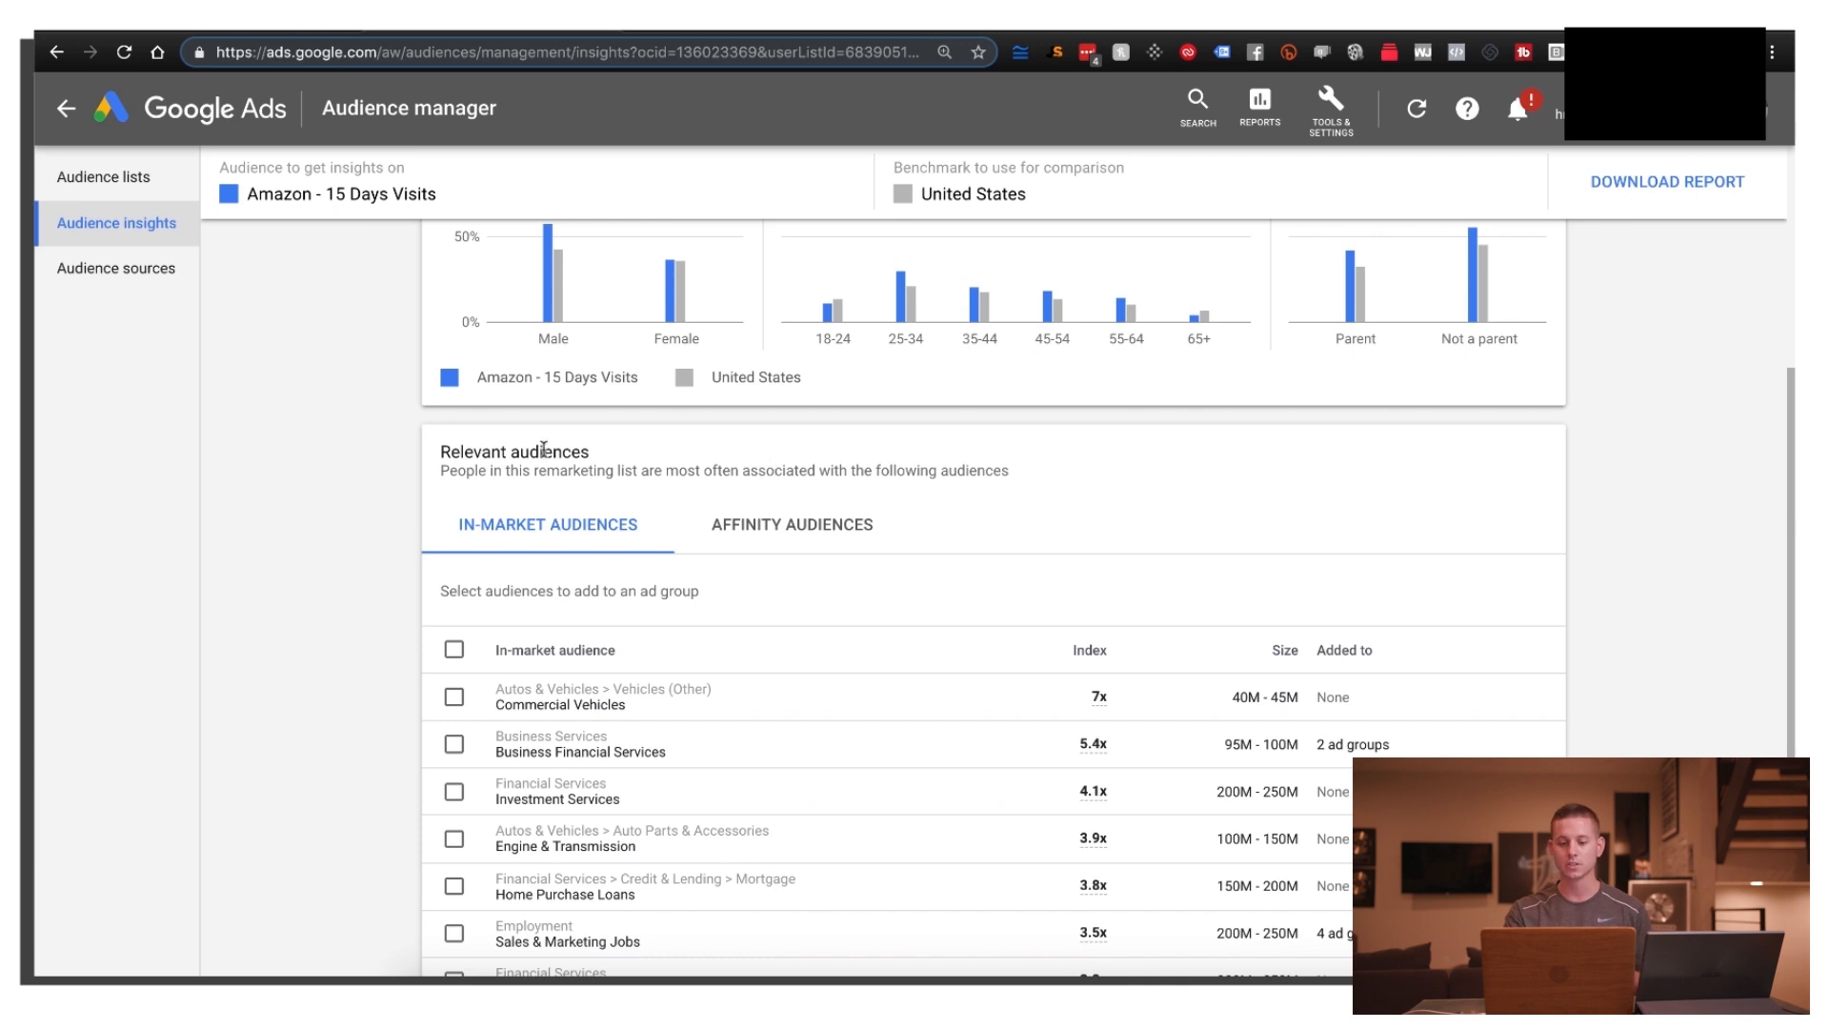
{"action": "scroll", "coordinate": [307, 387], "scroll_direction": "down", "scroll_amount": 1}
{"action": "scroll", "coordinate": [287, 481], "scroll_direction": "down", "scroll_amount": 1}
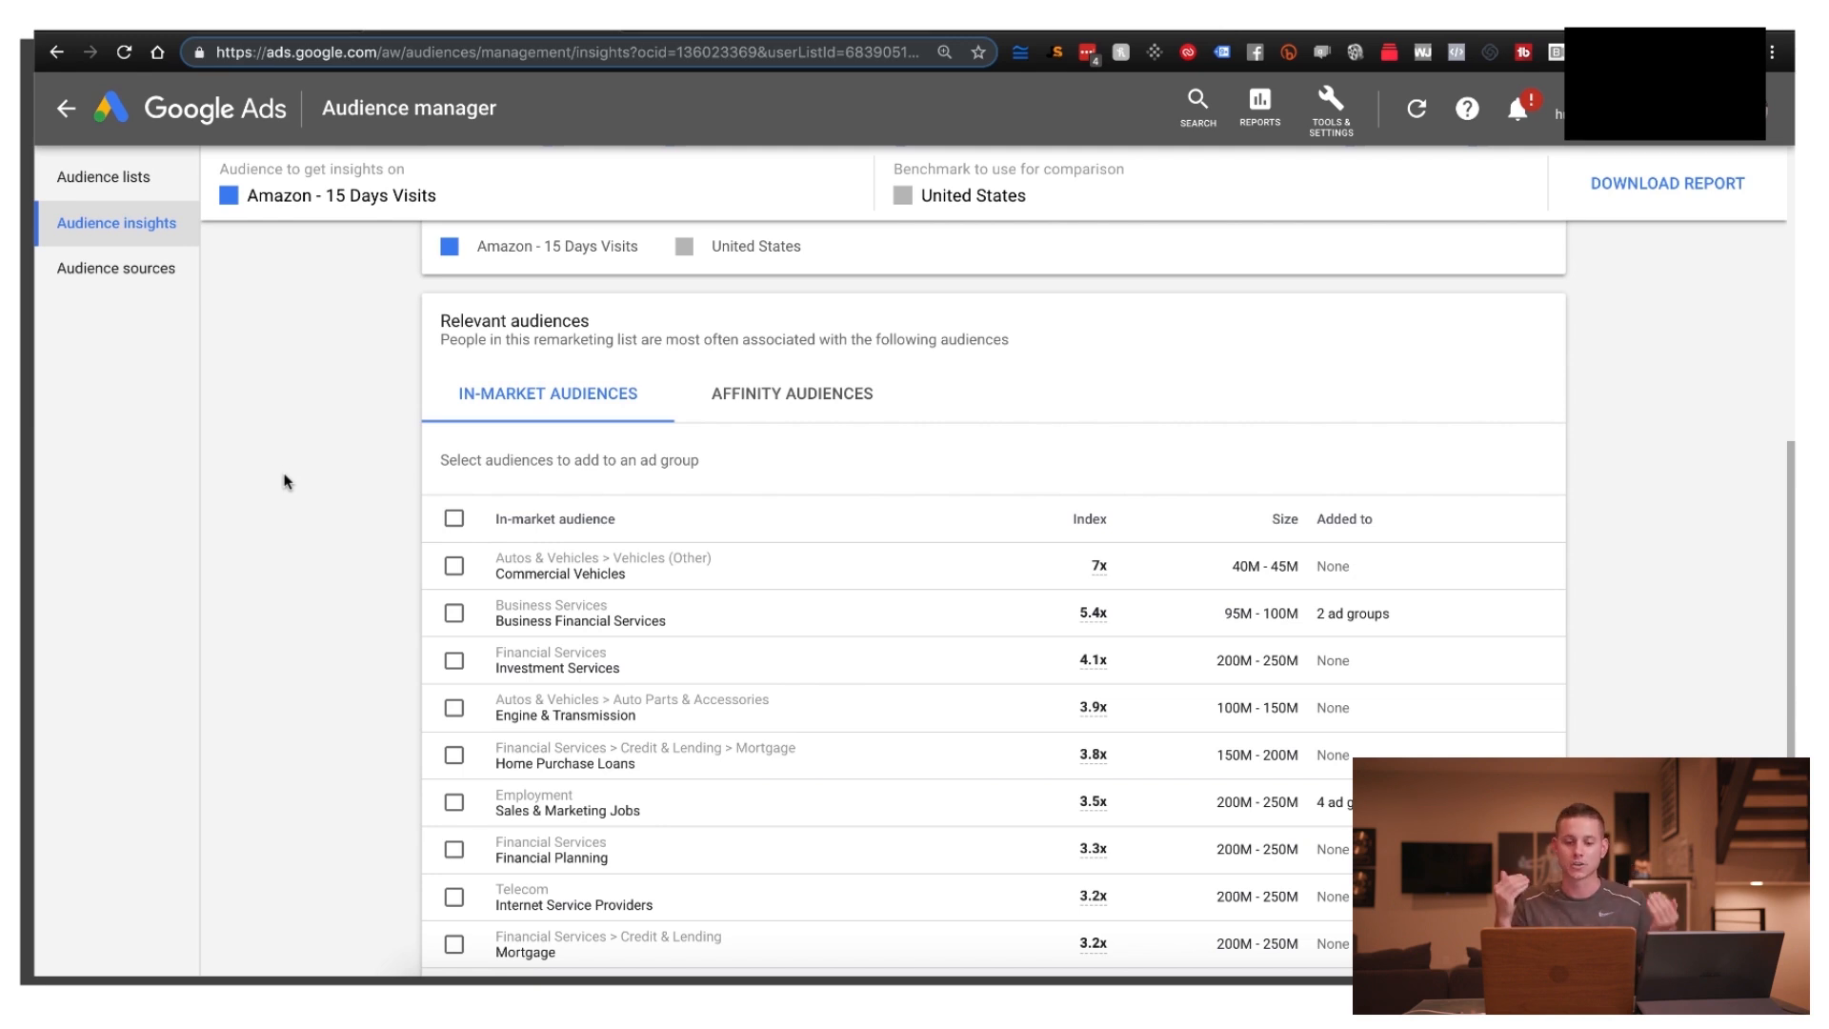
{"action": "scroll", "coordinate": [584, 544], "scroll_direction": "down", "scroll_amount": 1}
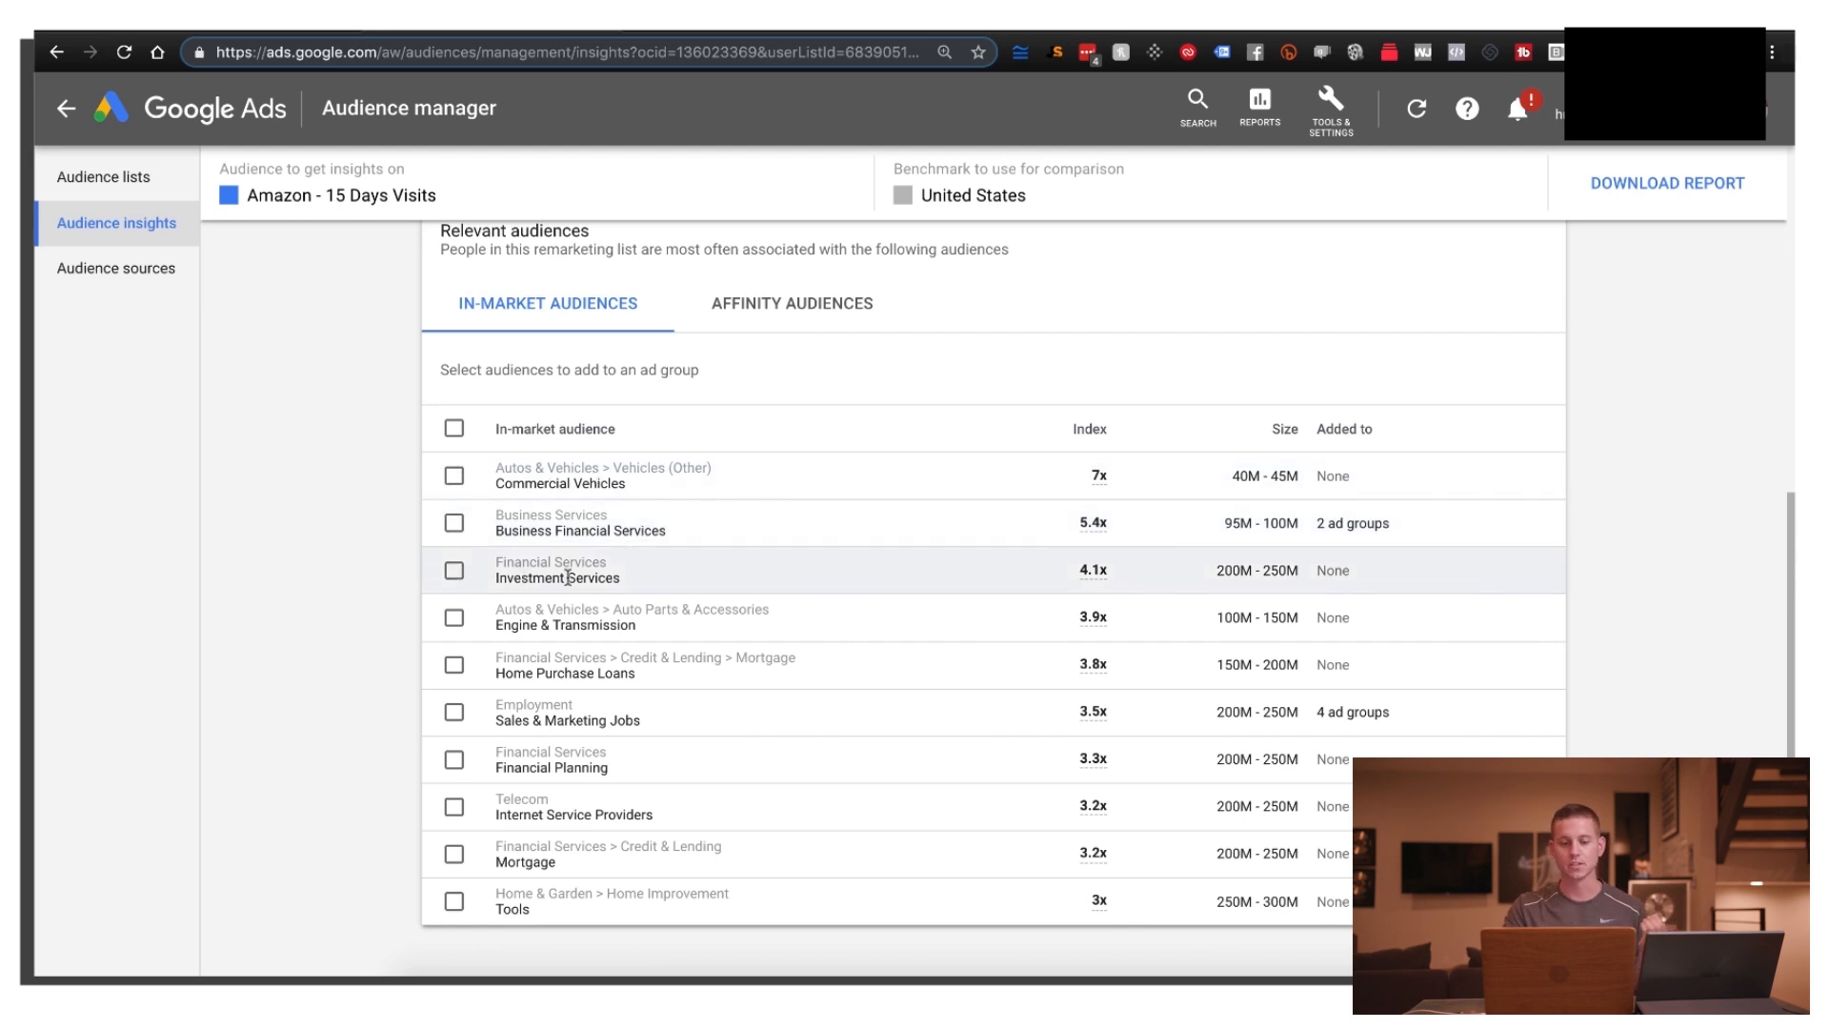
{"action": "left_click", "coordinate": [785, 314]}
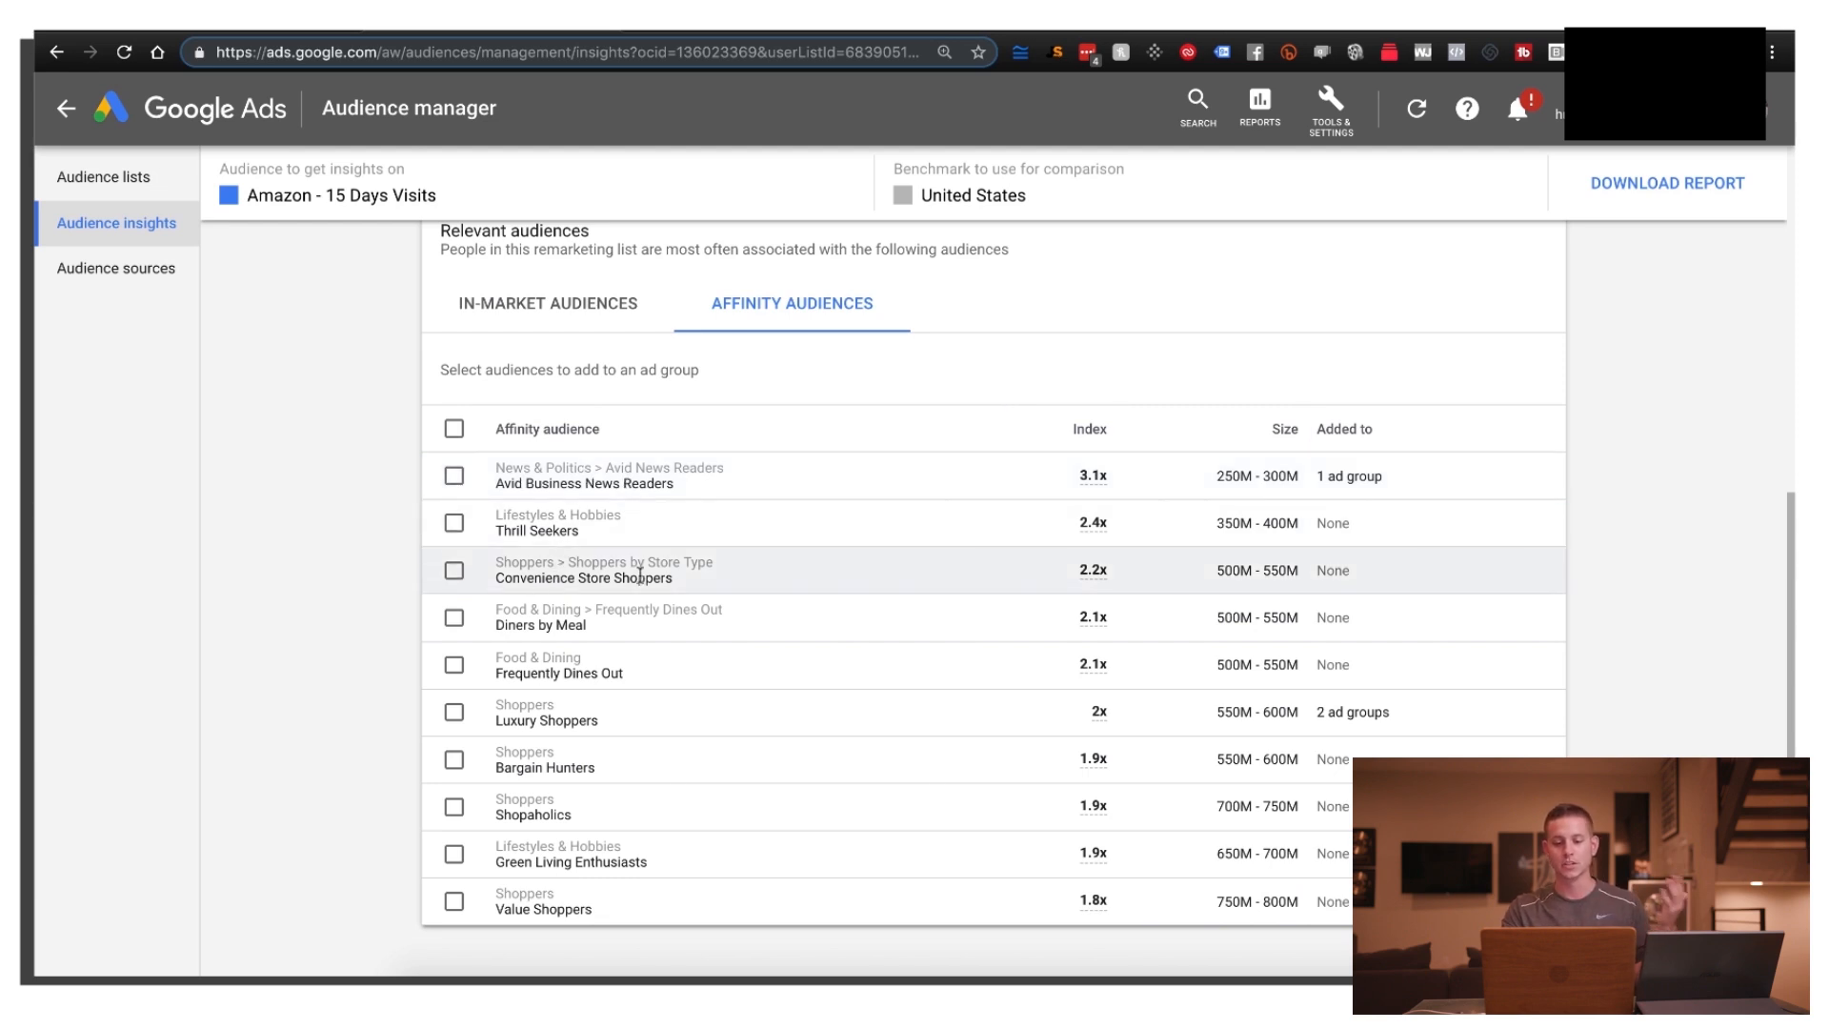
{"action": "scroll", "coordinate": [275, 477], "scroll_direction": "up", "scroll_amount": 2}
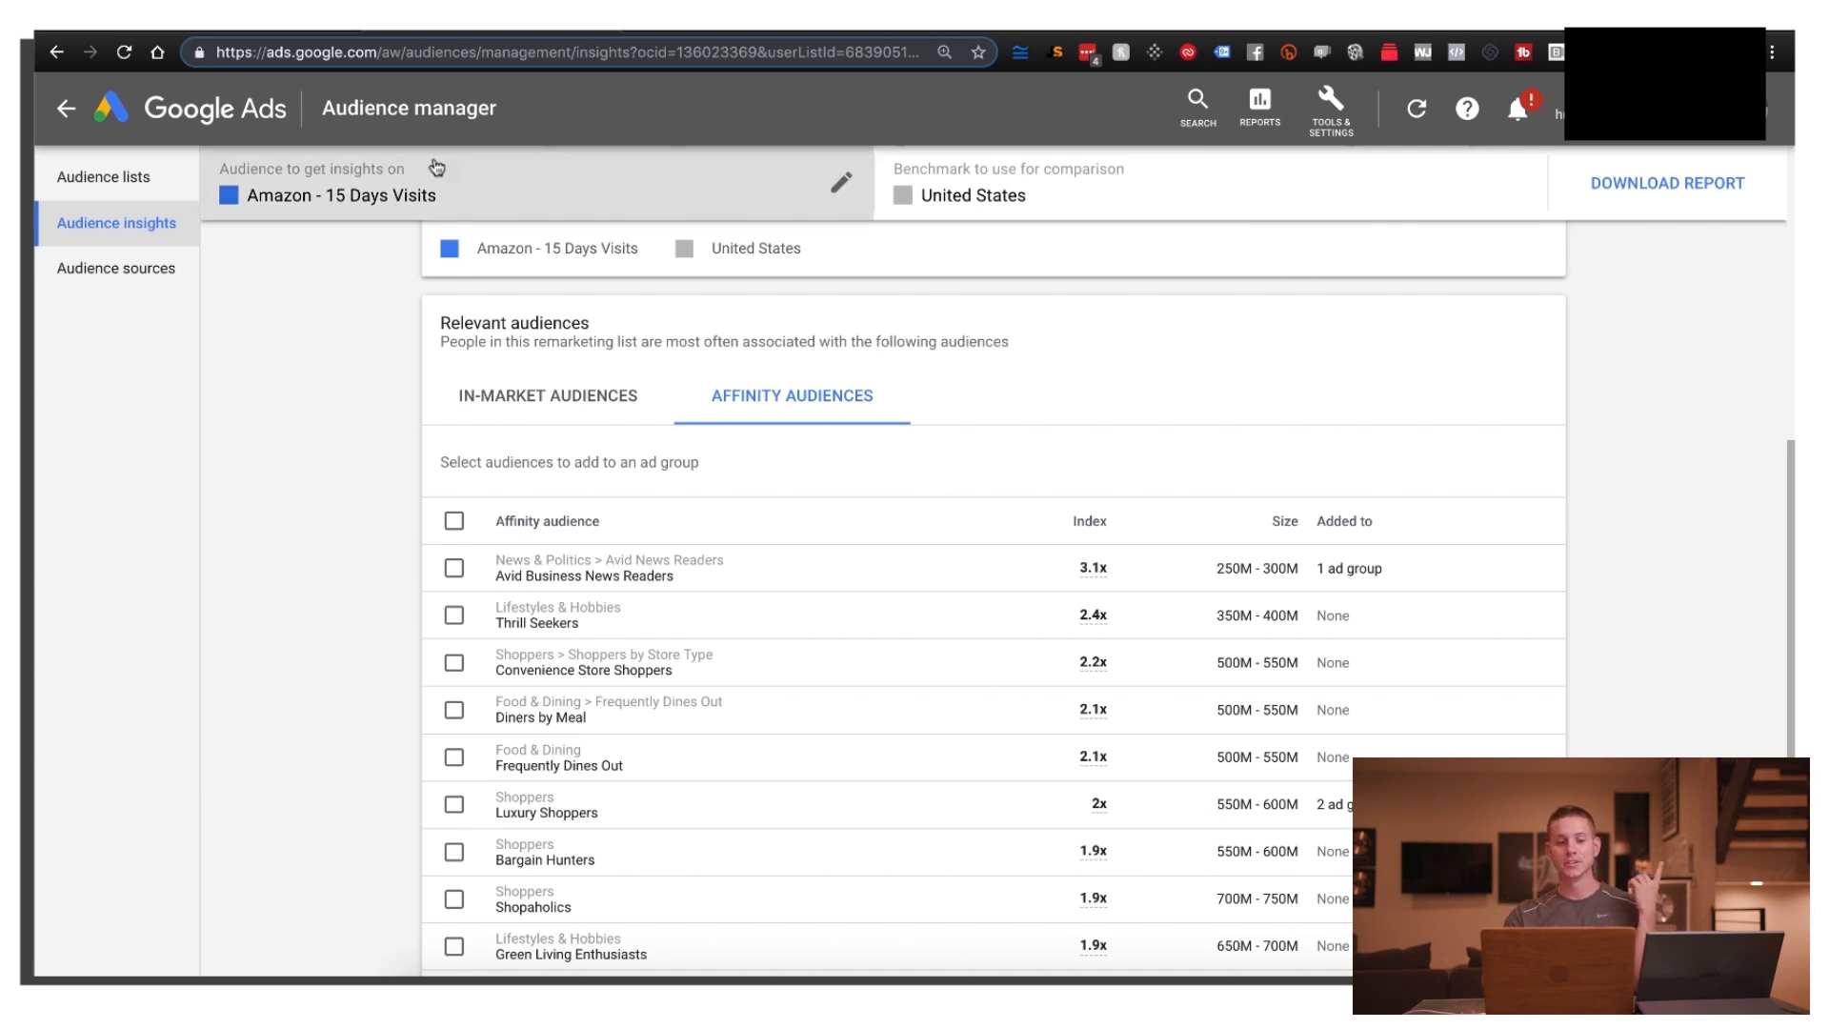
- Return to the Videos report and review the columns included in the saved column set, leaving it unsaved
{"action": "left_click", "coordinate": [66, 107]}
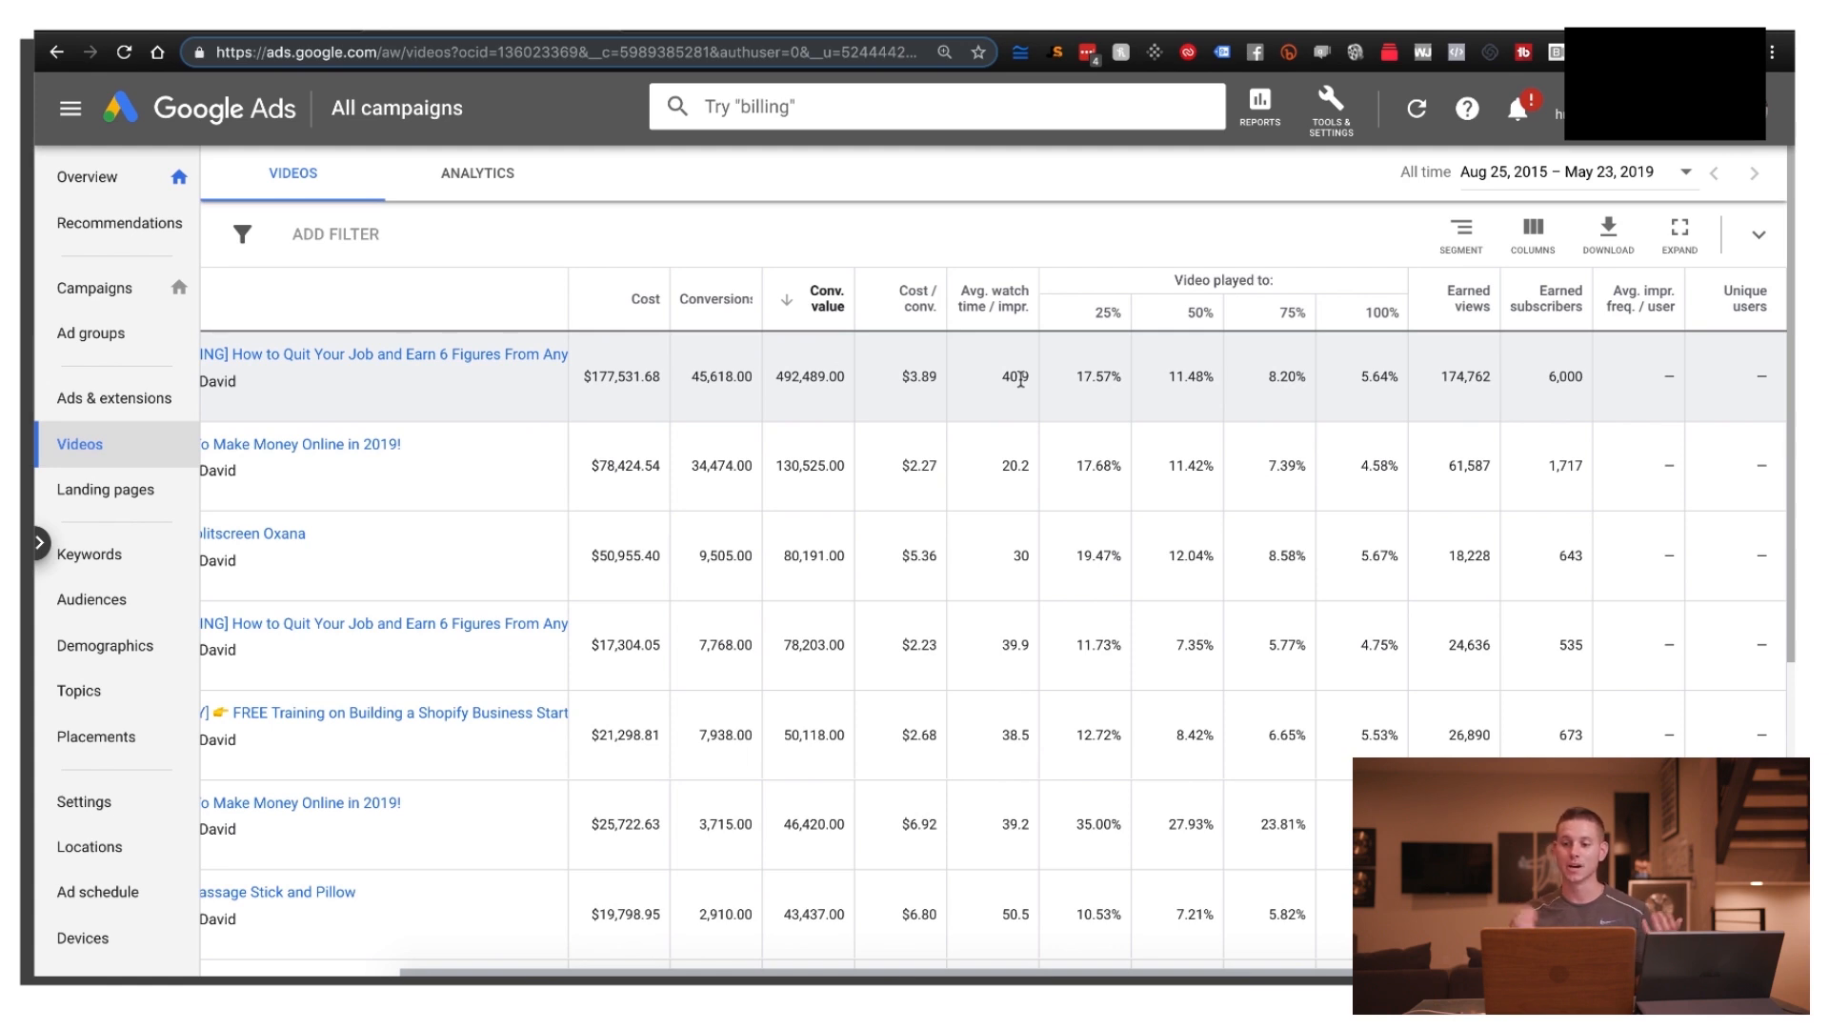
{"action": "left_click", "coordinate": [1533, 234]}
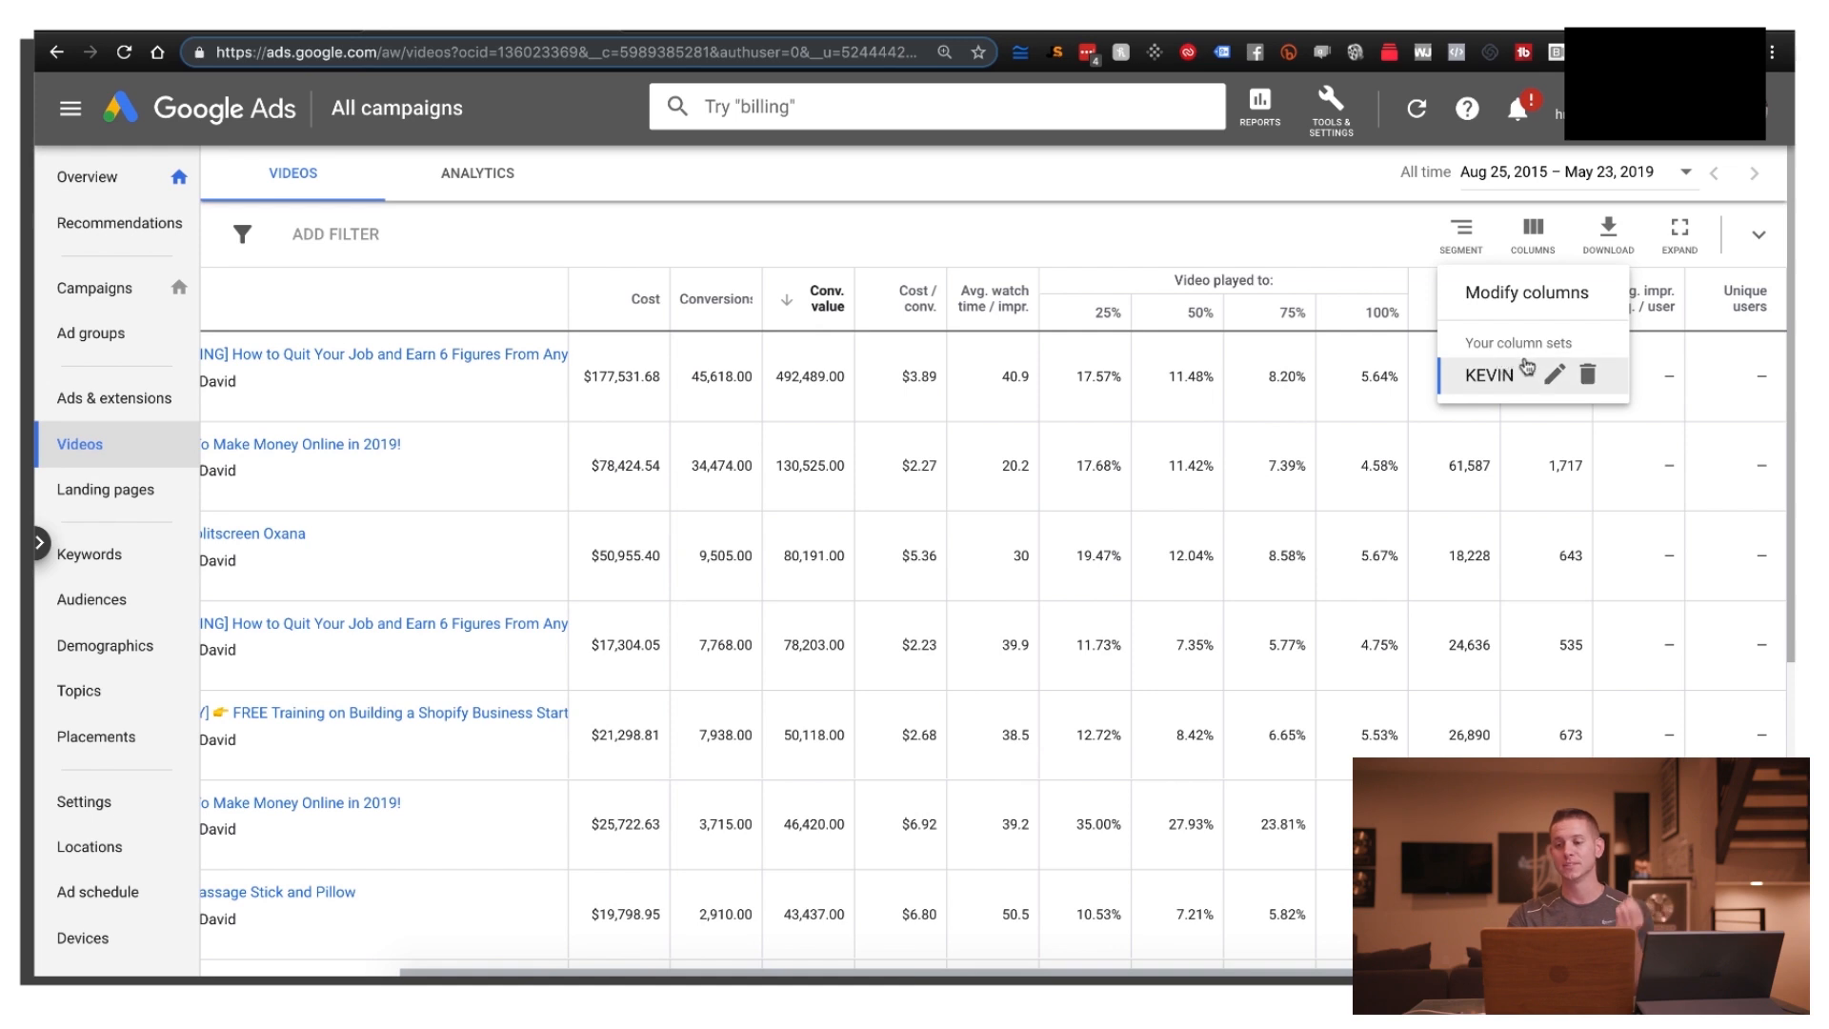
{"action": "left_click", "coordinate": [1554, 373]}
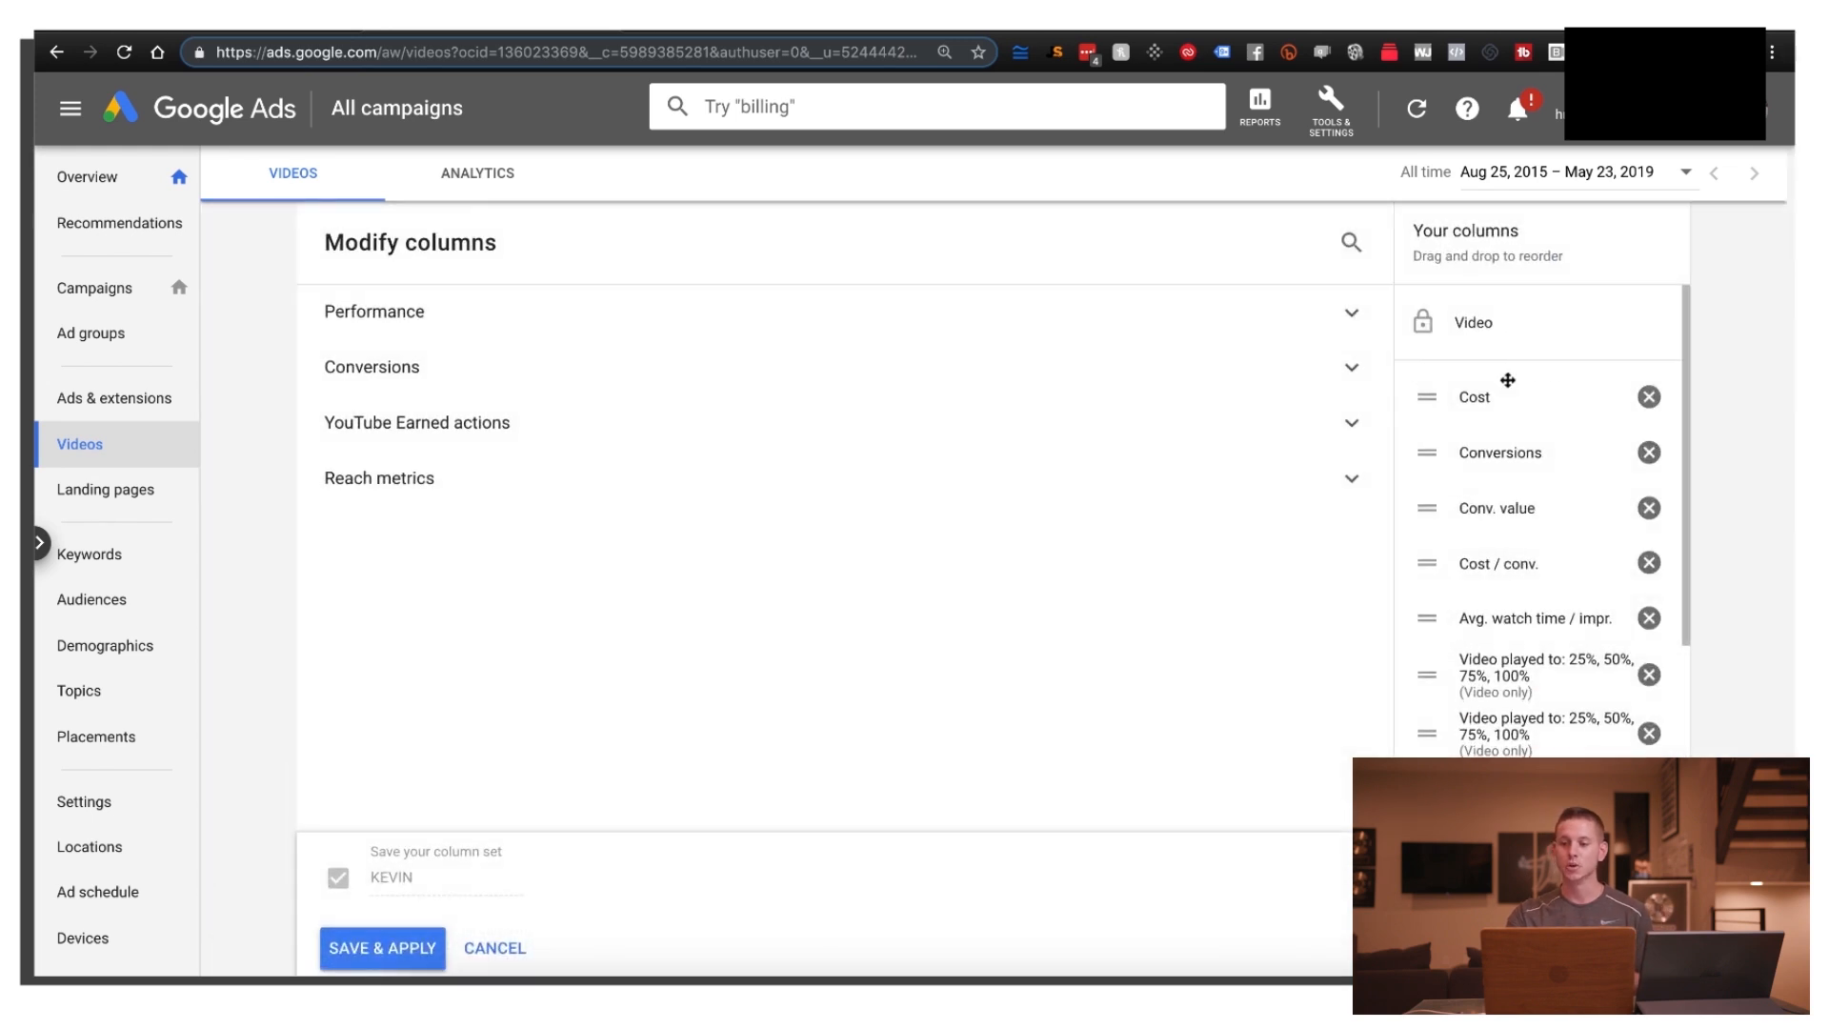
{"action": "scroll", "coordinate": [1529, 392], "scroll_direction": "down", "scroll_amount": 5}
{"action": "scroll", "coordinate": [1502, 378], "scroll_direction": "down", "scroll_amount": 1}
{"action": "scroll", "coordinate": [1502, 377], "scroll_direction": "up", "scroll_amount": 4}
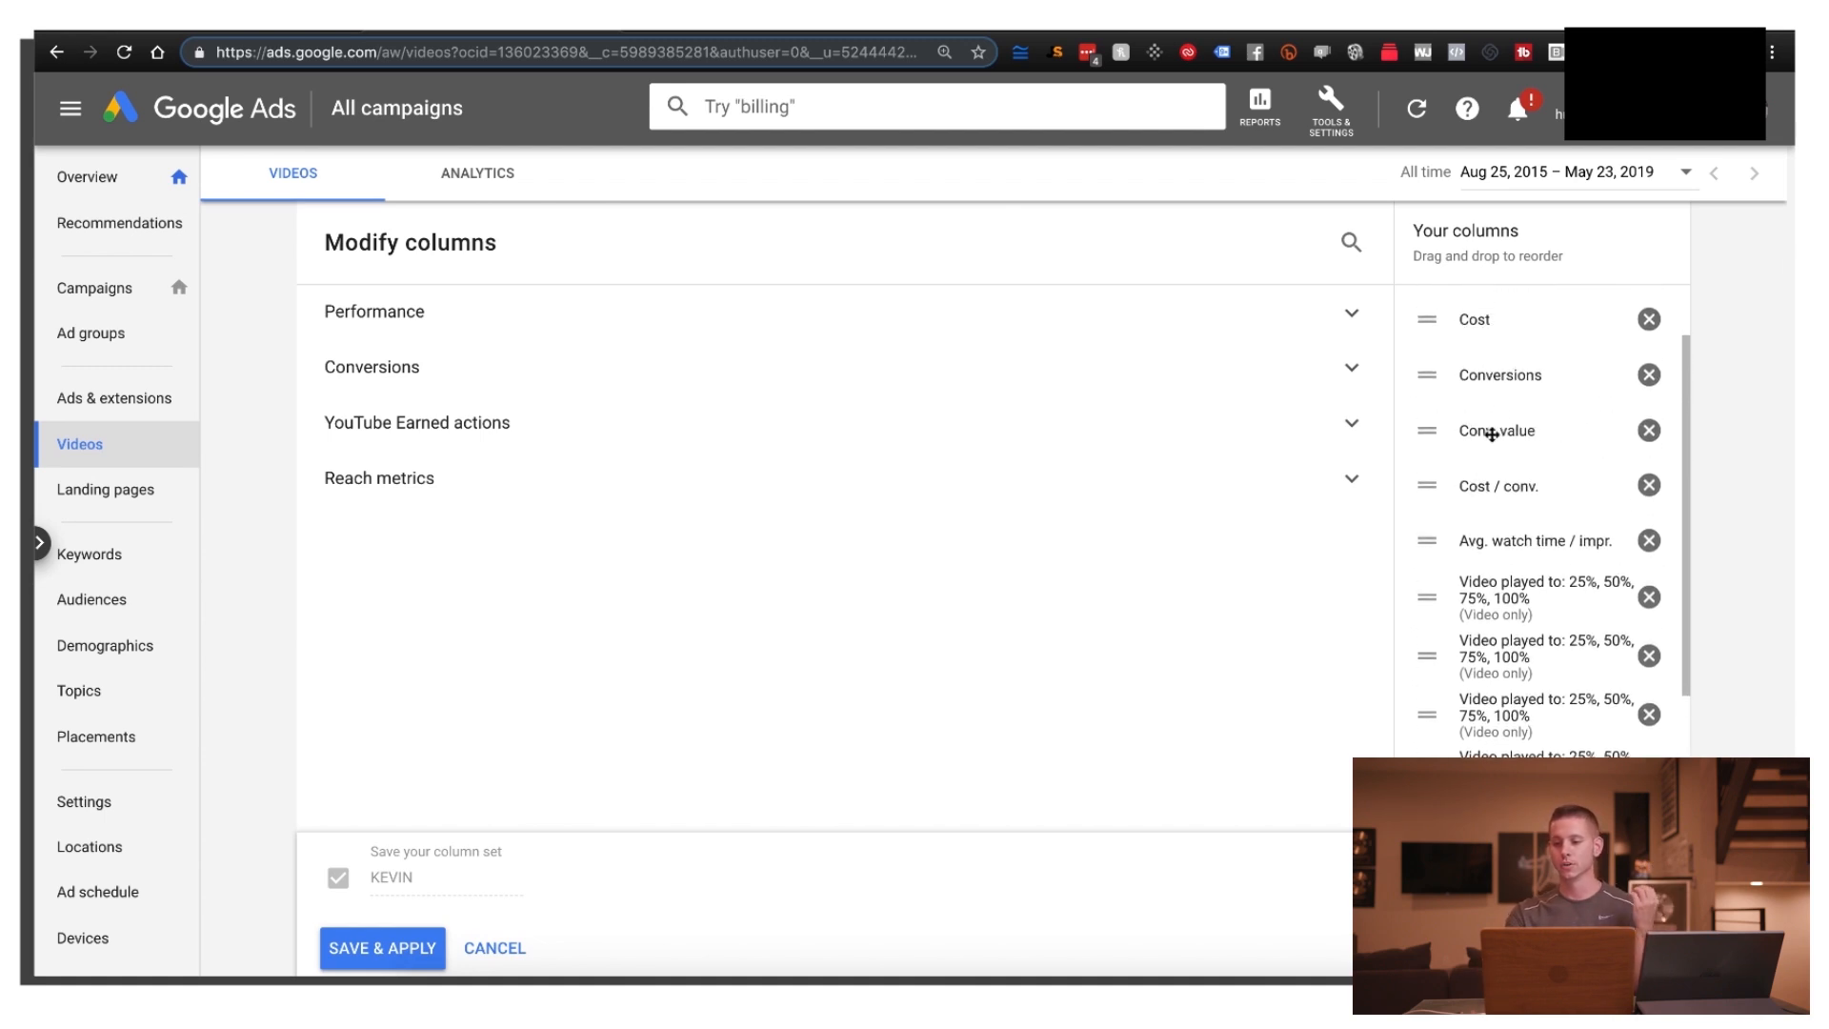
{"action": "scroll", "coordinate": [1484, 540], "scroll_direction": "down", "scroll_amount": 1}
{"action": "scroll", "coordinate": [1505, 521], "scroll_direction": "down", "scroll_amount": 3}
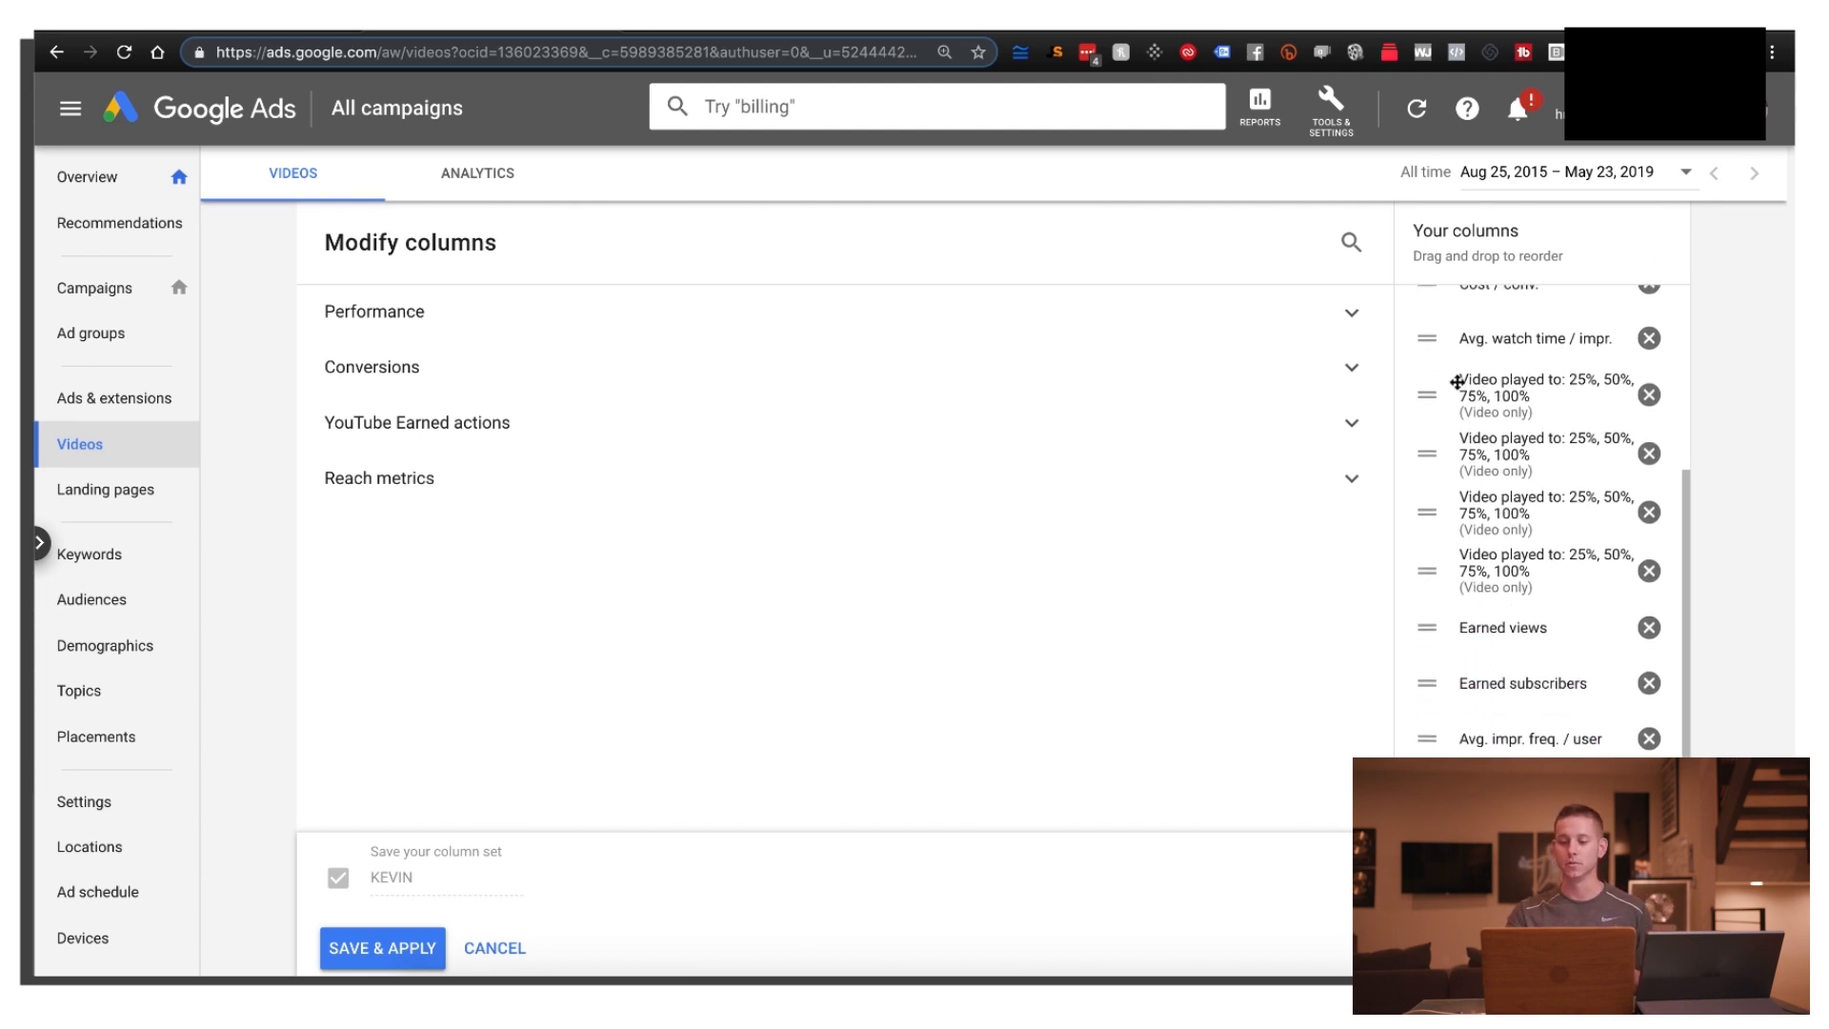
{"action": "left_click", "coordinate": [508, 943]}
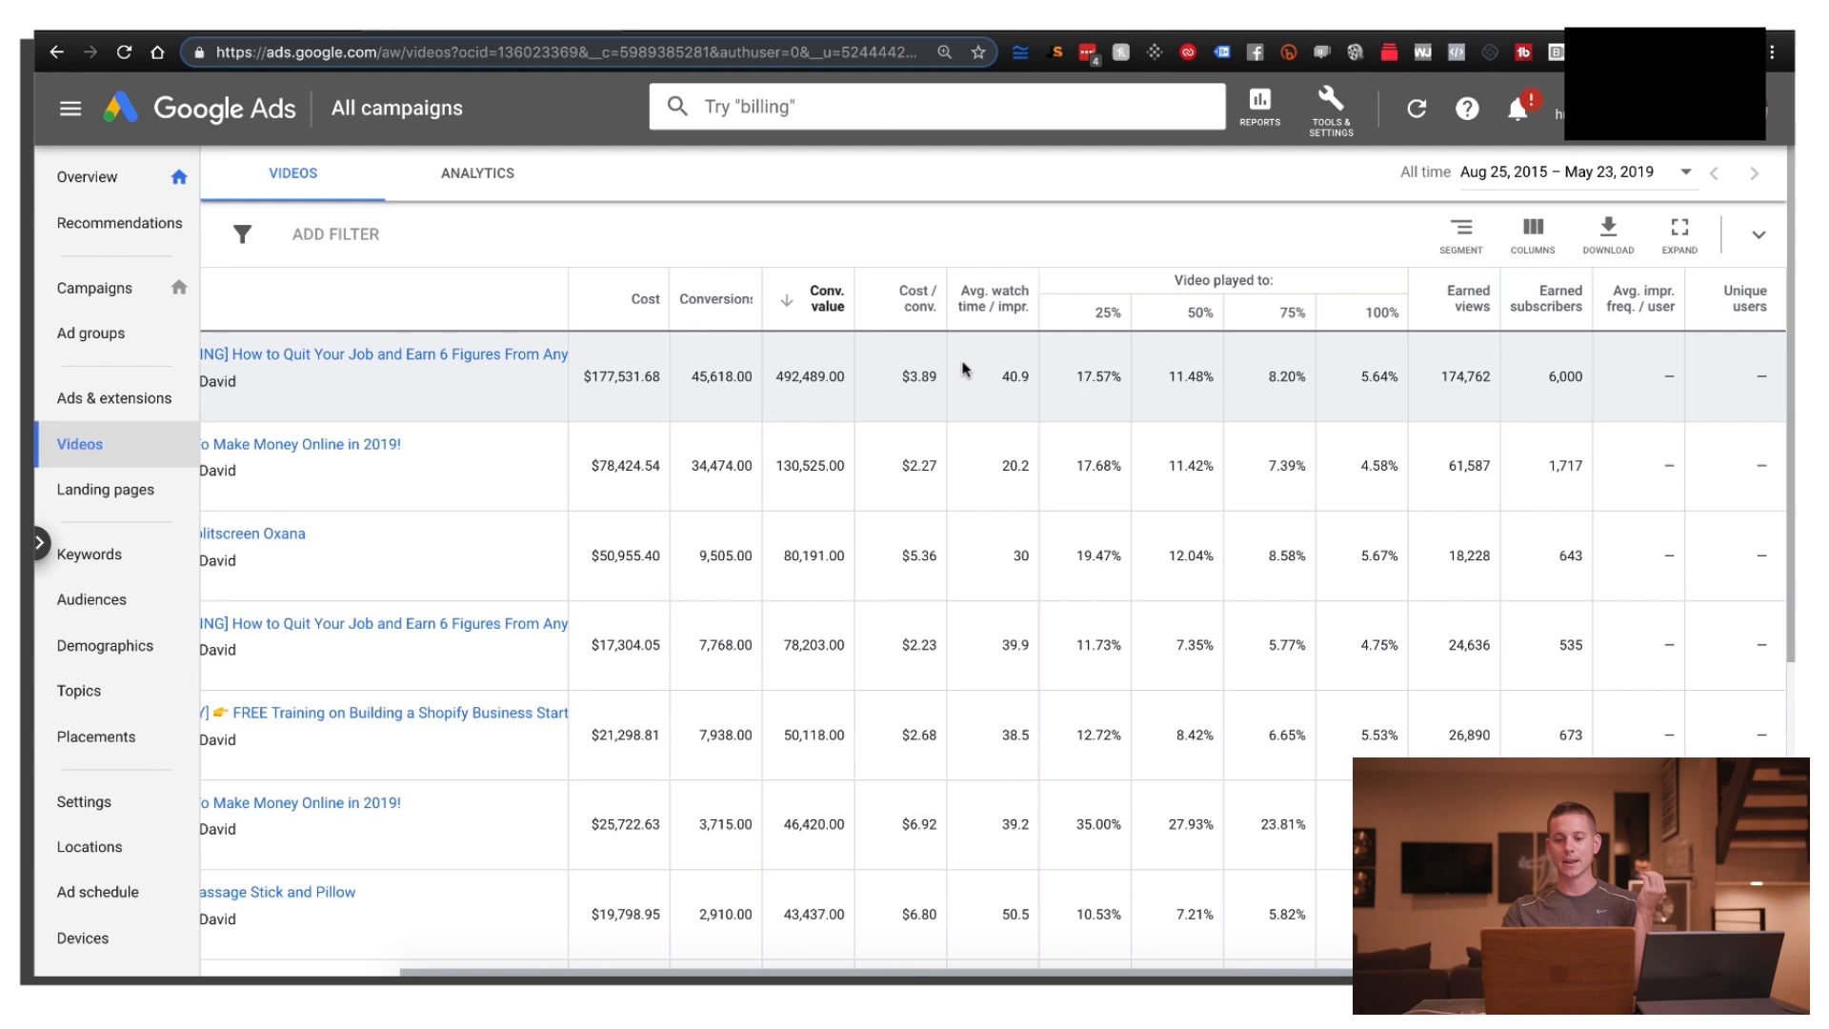
- Check the first video's cost per conversion and average watch time, and review the column set's Performance metrics without saving
{"action": "left_click_drag", "start_coordinate": [901, 379], "coordinate": [938, 379]}
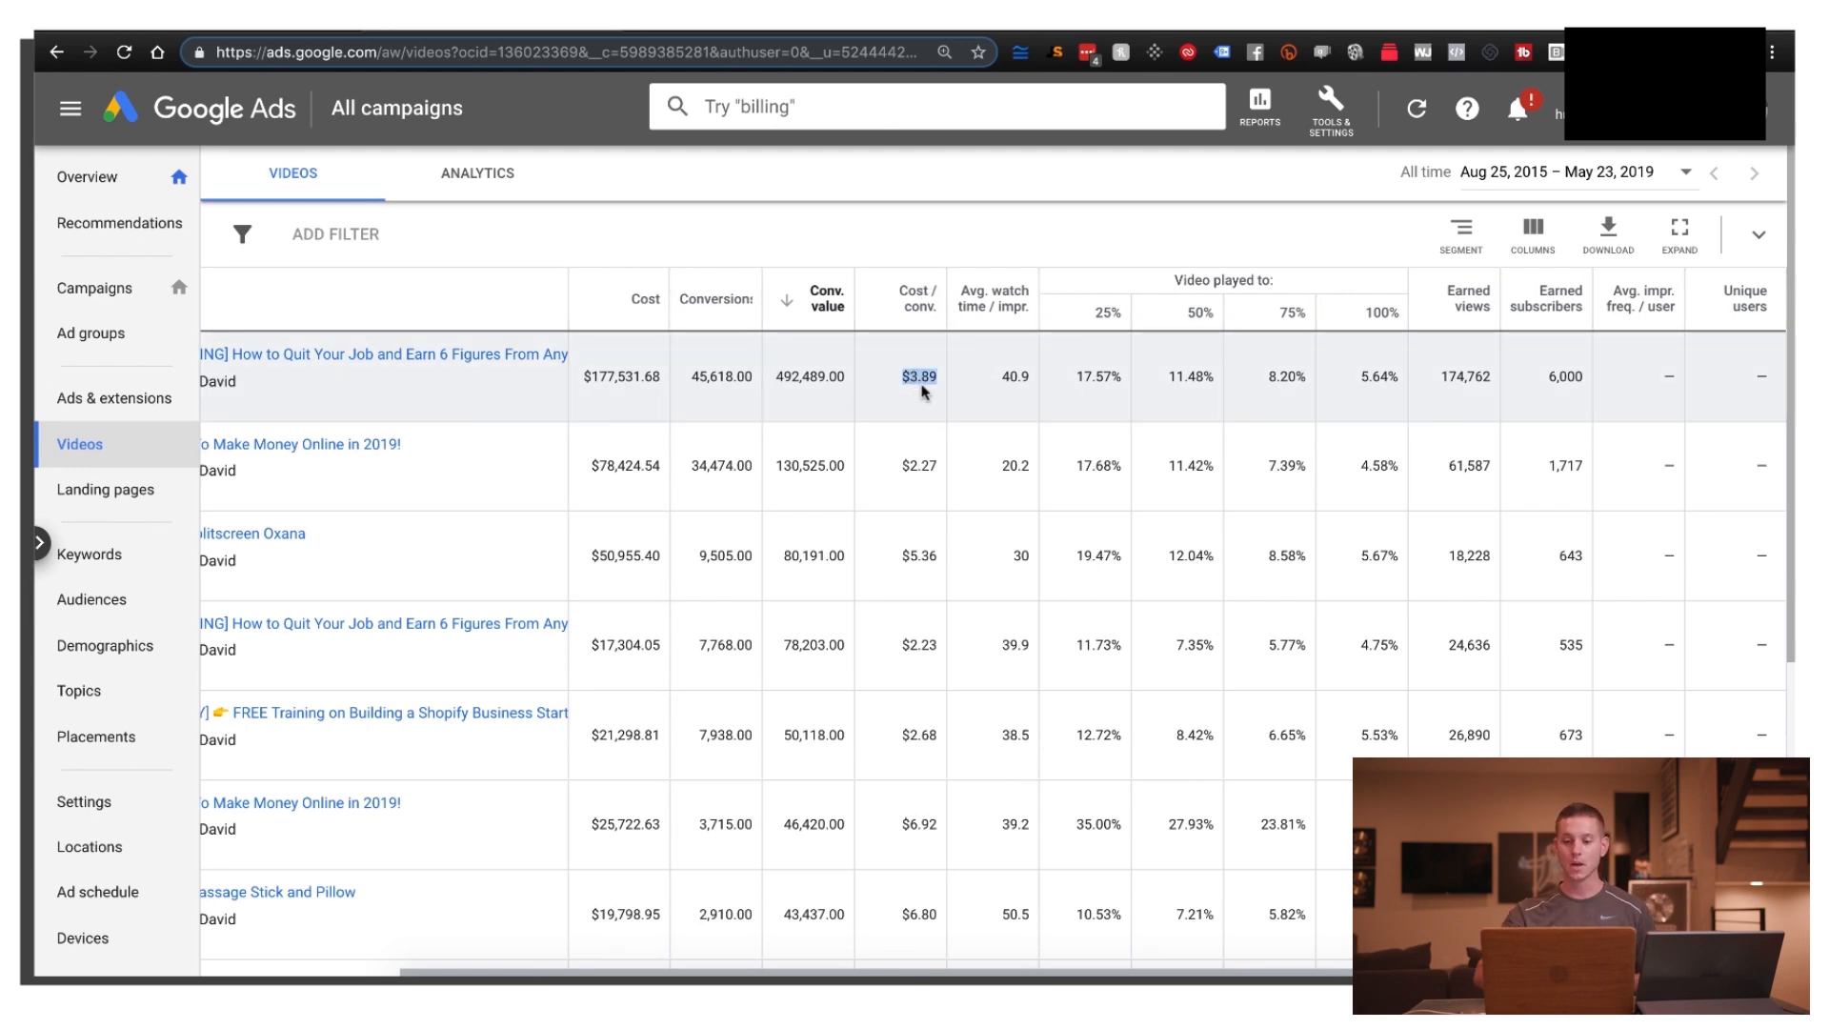
{"action": "double_click", "coordinate": [1016, 379]}
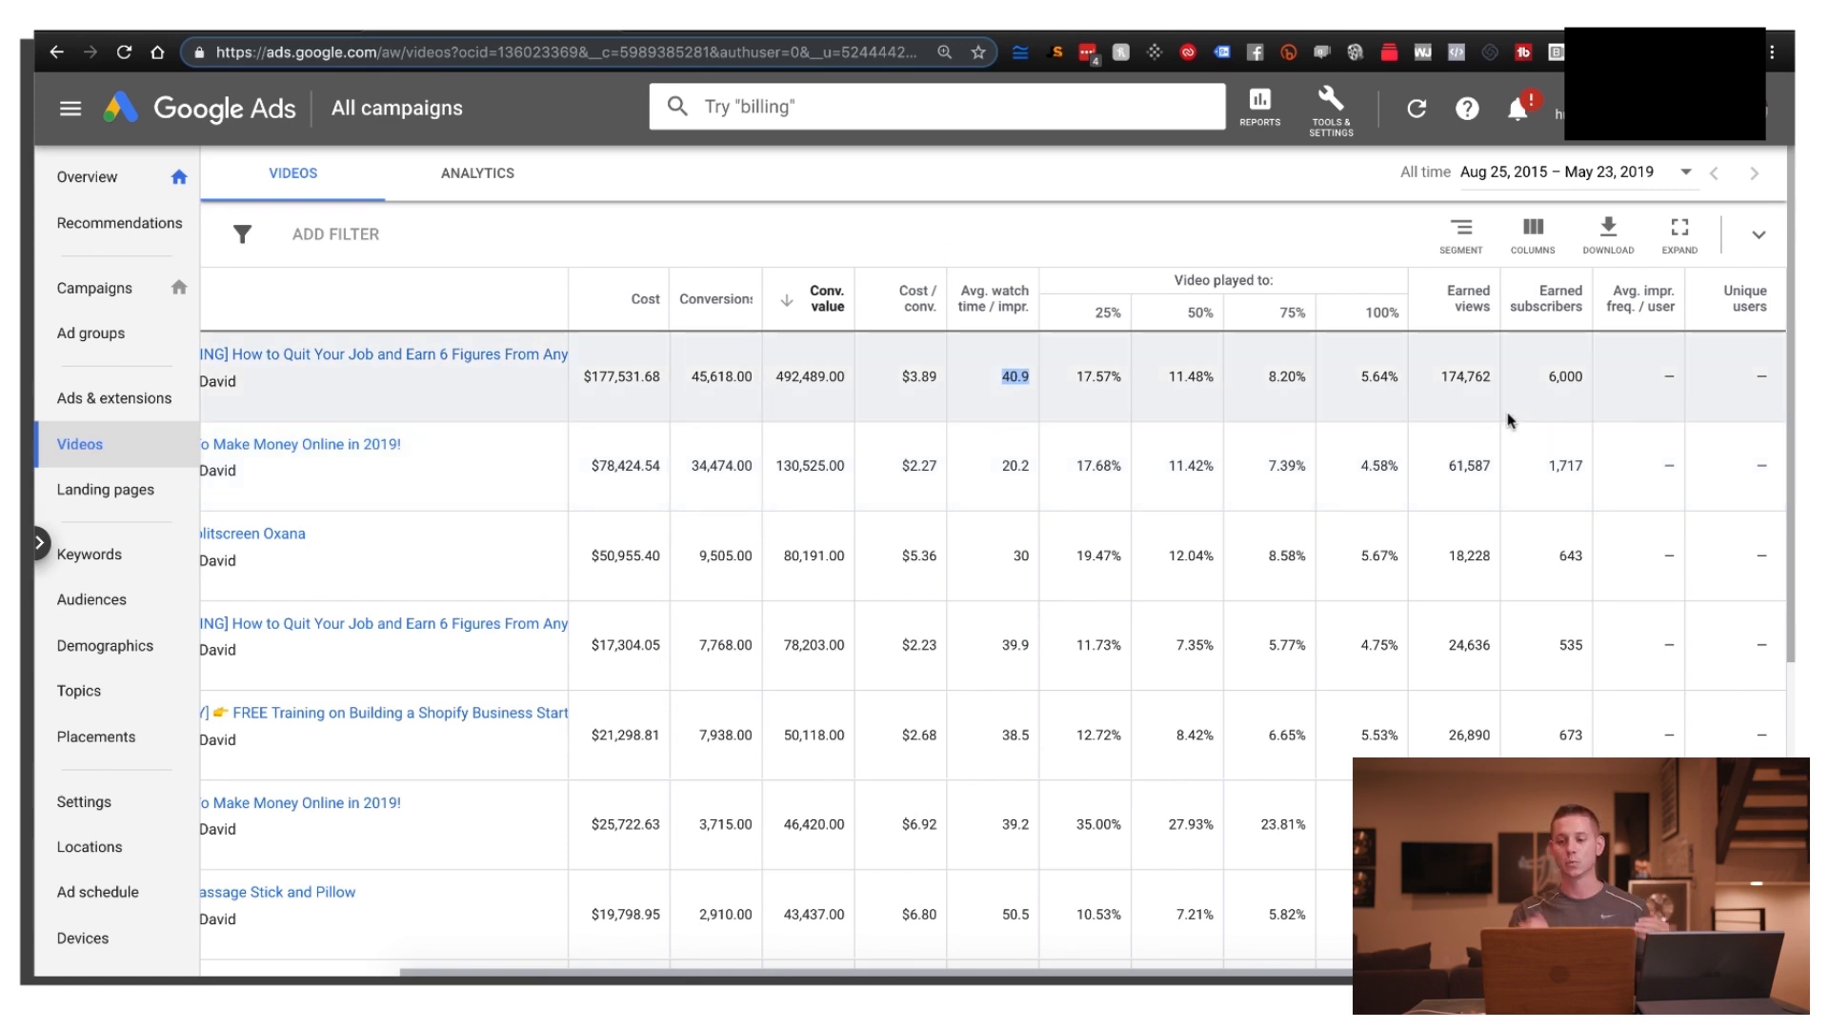
{"action": "left_click", "coordinate": [1533, 229]}
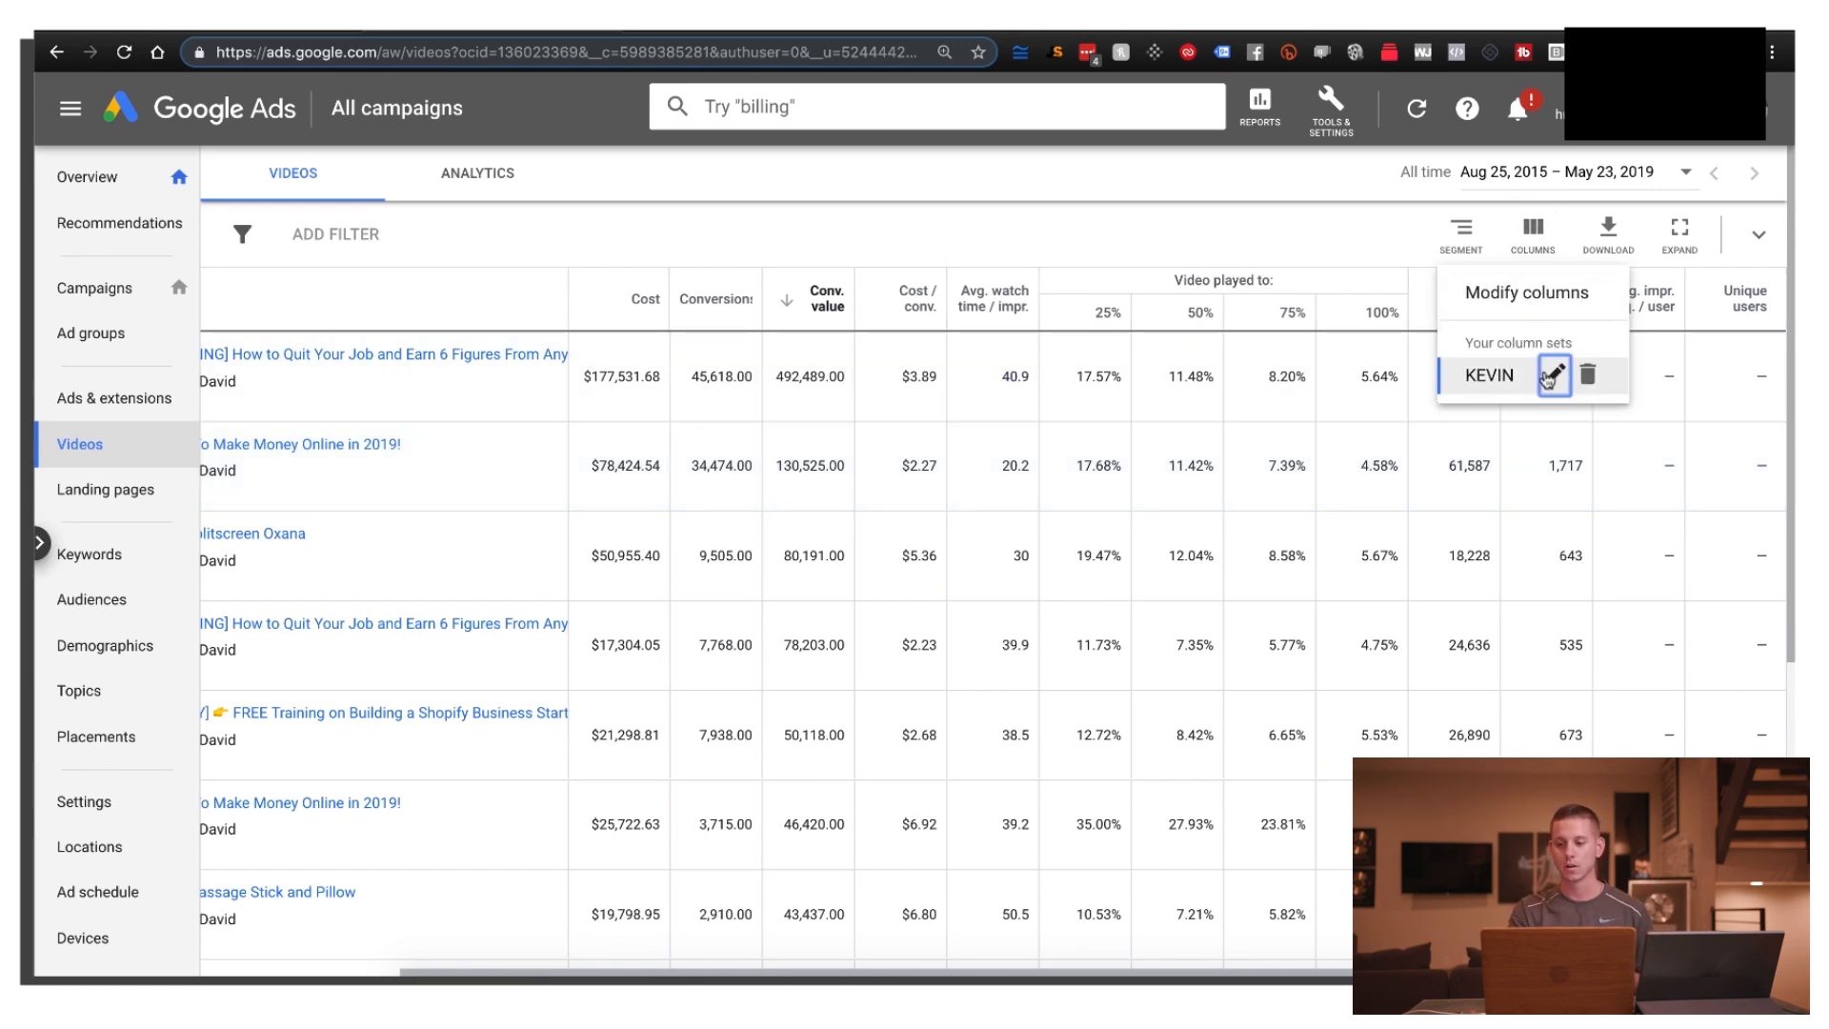
{"action": "left_click", "coordinate": [1553, 374]}
{"action": "left_click", "coordinate": [538, 324]}
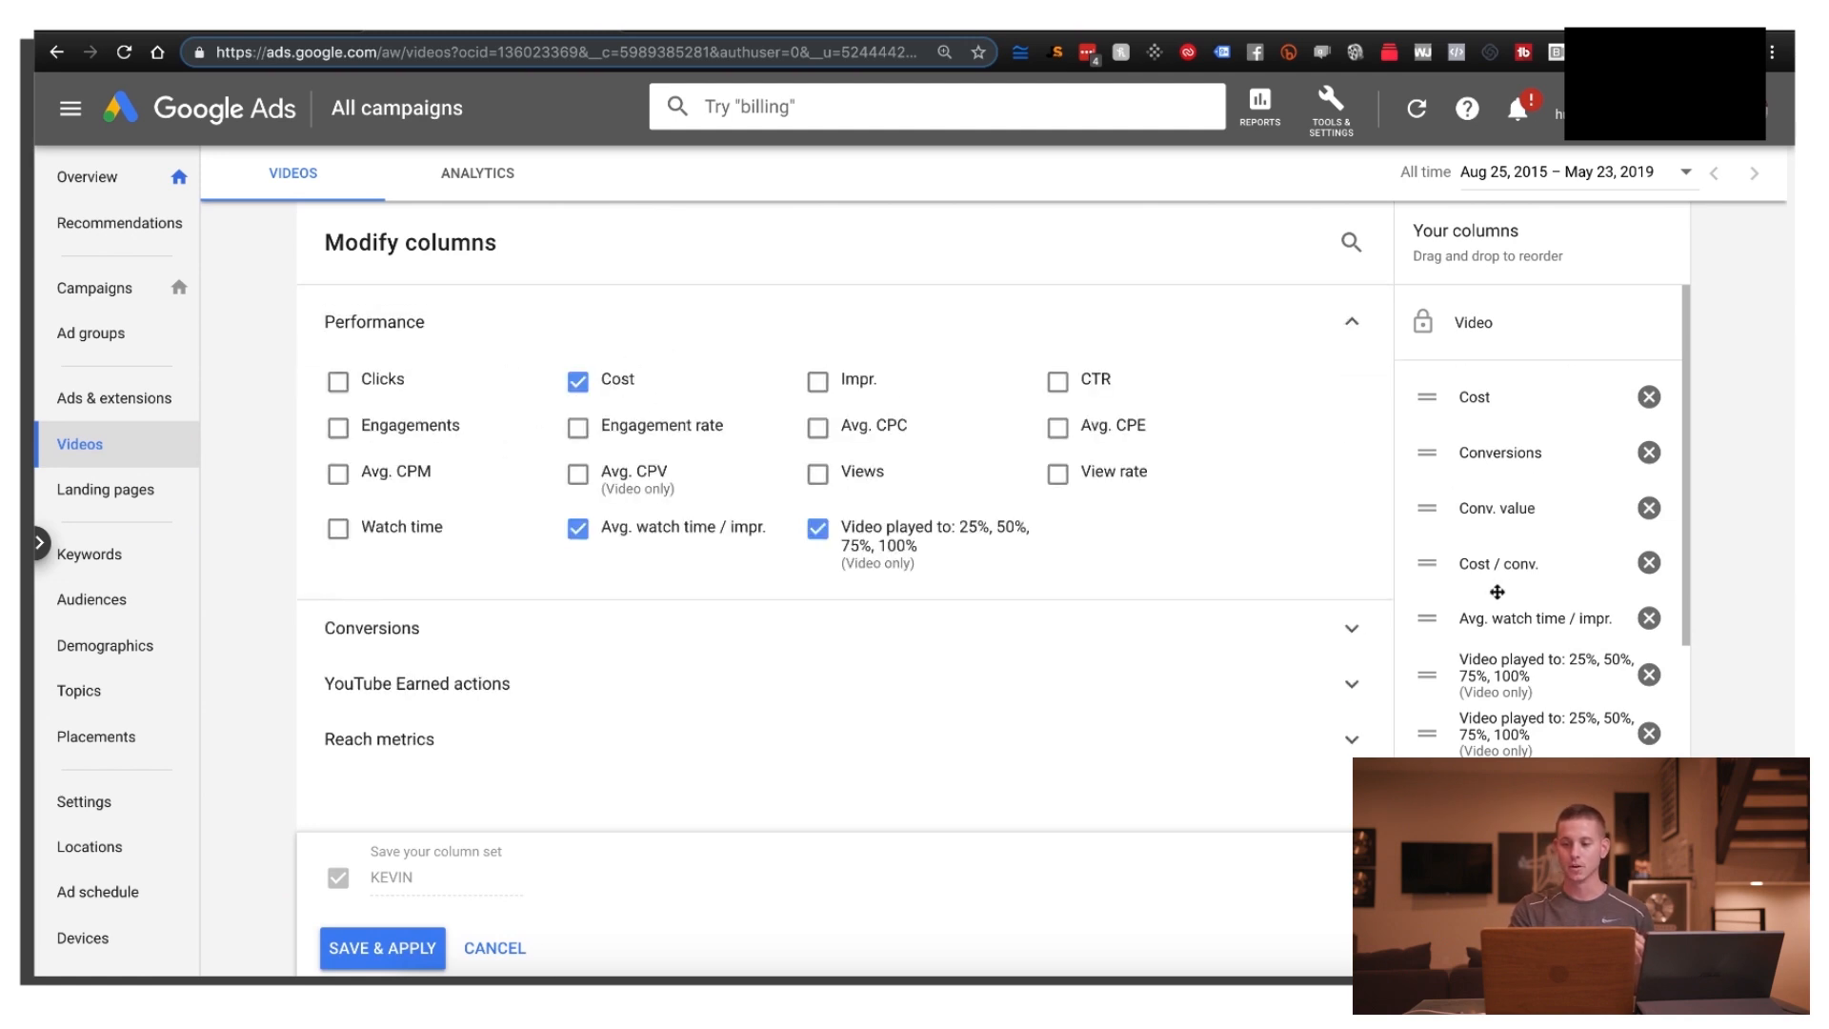
{"action": "mouse_move", "coordinate": [1429, 505]}
{"action": "left_mouse_down"}
{"action": "mouse_move", "coordinate": [1426, 475]}
{"action": "mouse_move", "coordinate": [1428, 522]}
{"action": "left_mouse_up"}
{"action": "left_click", "coordinate": [488, 945]}
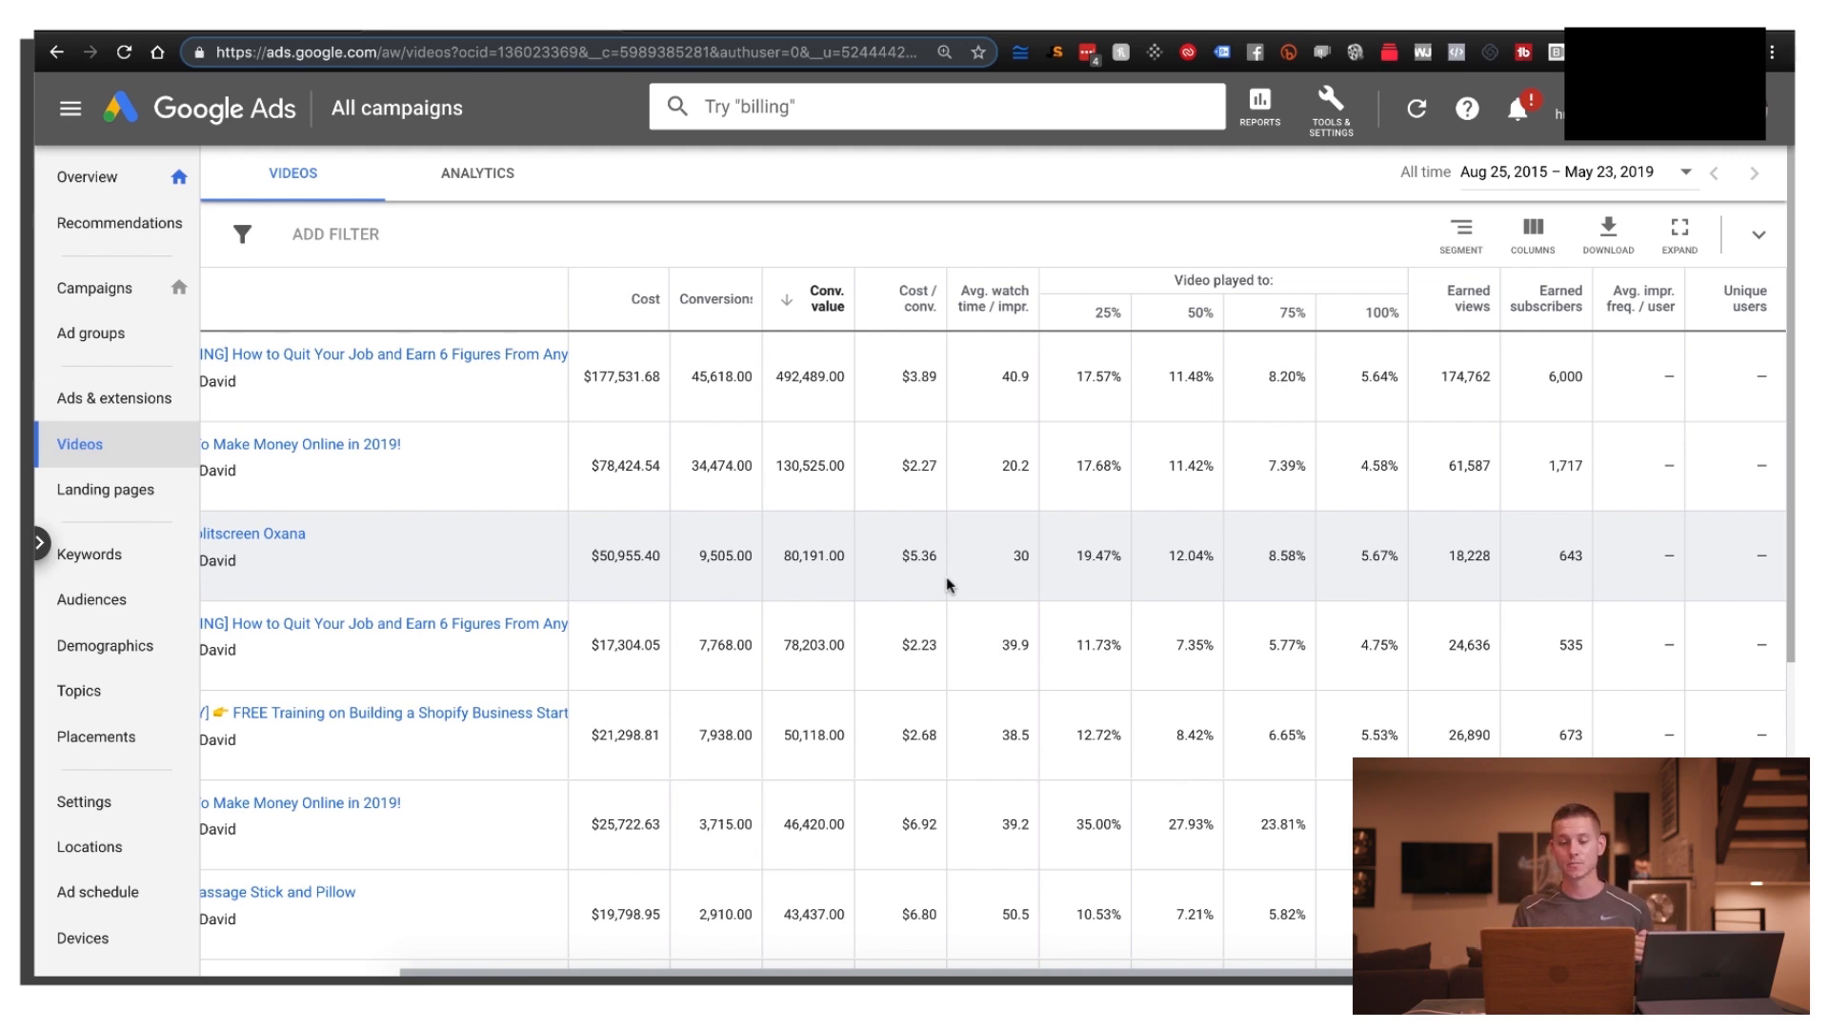
- Switch to the Digital Course Secrets! Facebook group and examine the resource links in its description
{"action": "left_click", "coordinate": [664, 17]}
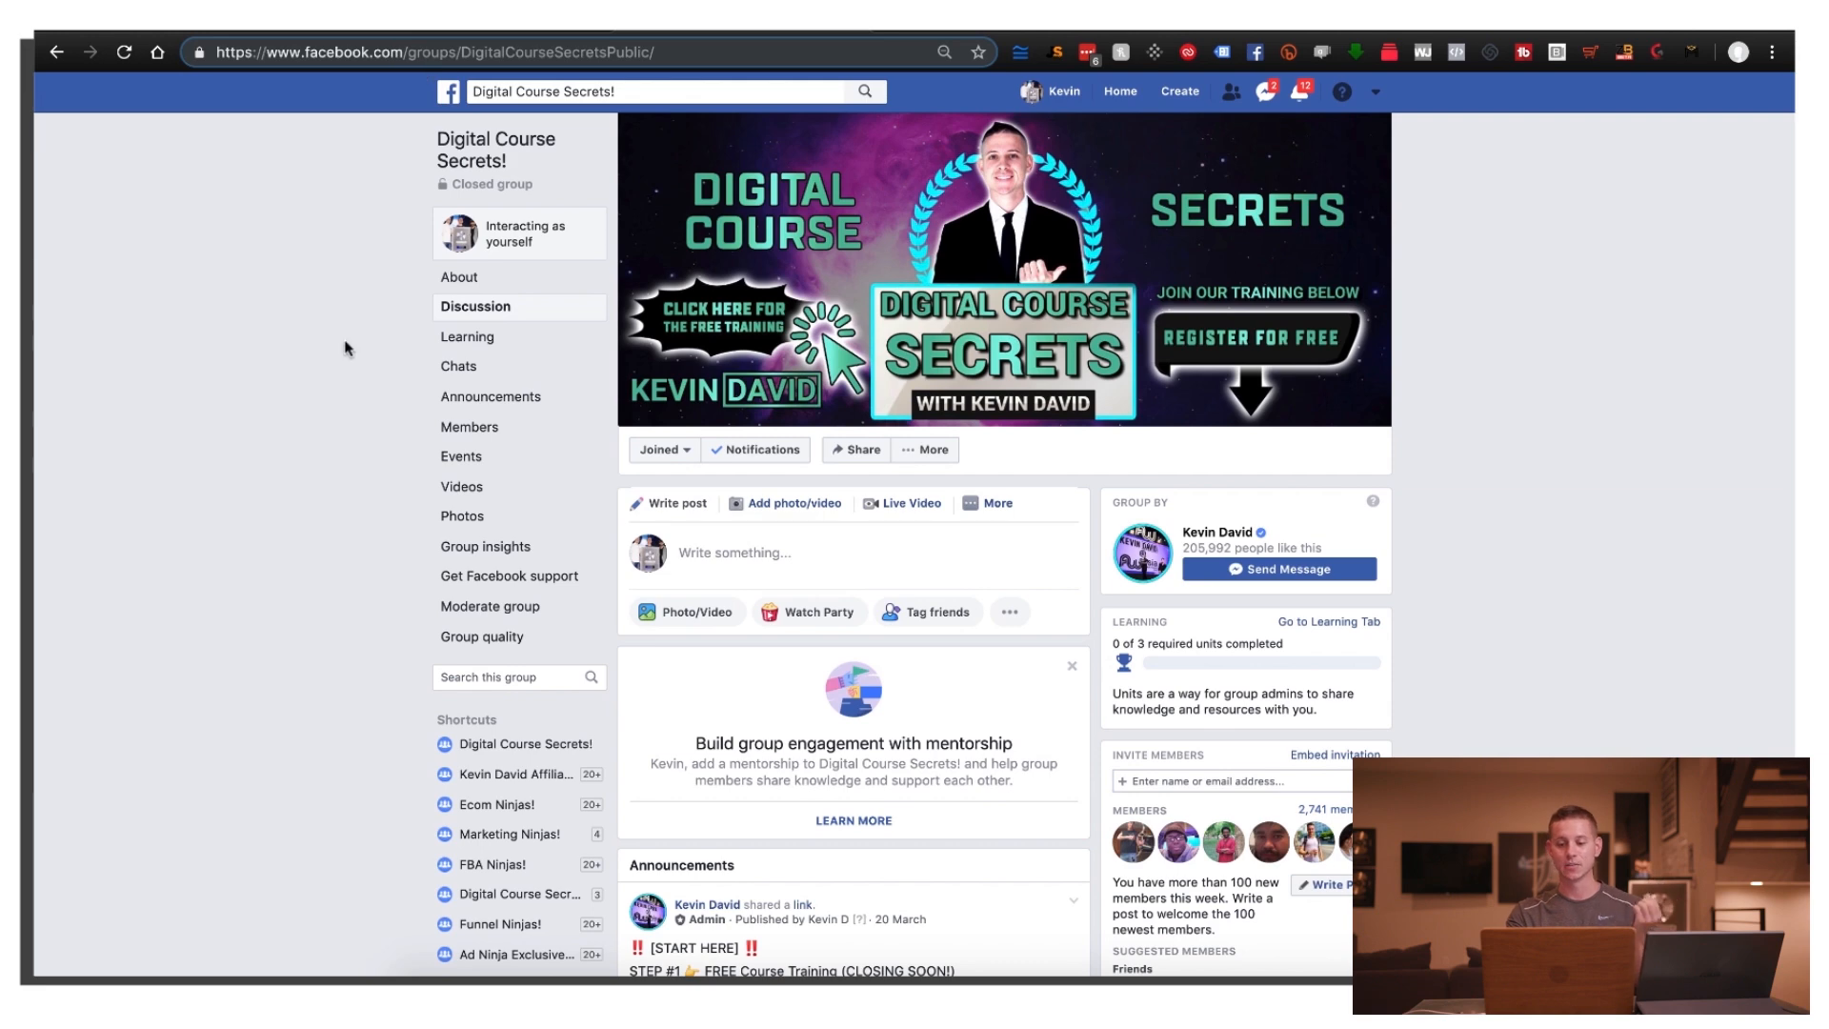
{"action": "scroll", "coordinate": [350, 349], "scroll_direction": "down", "scroll_amount": 3}
{"action": "left_click", "coordinate": [1323, 857]}
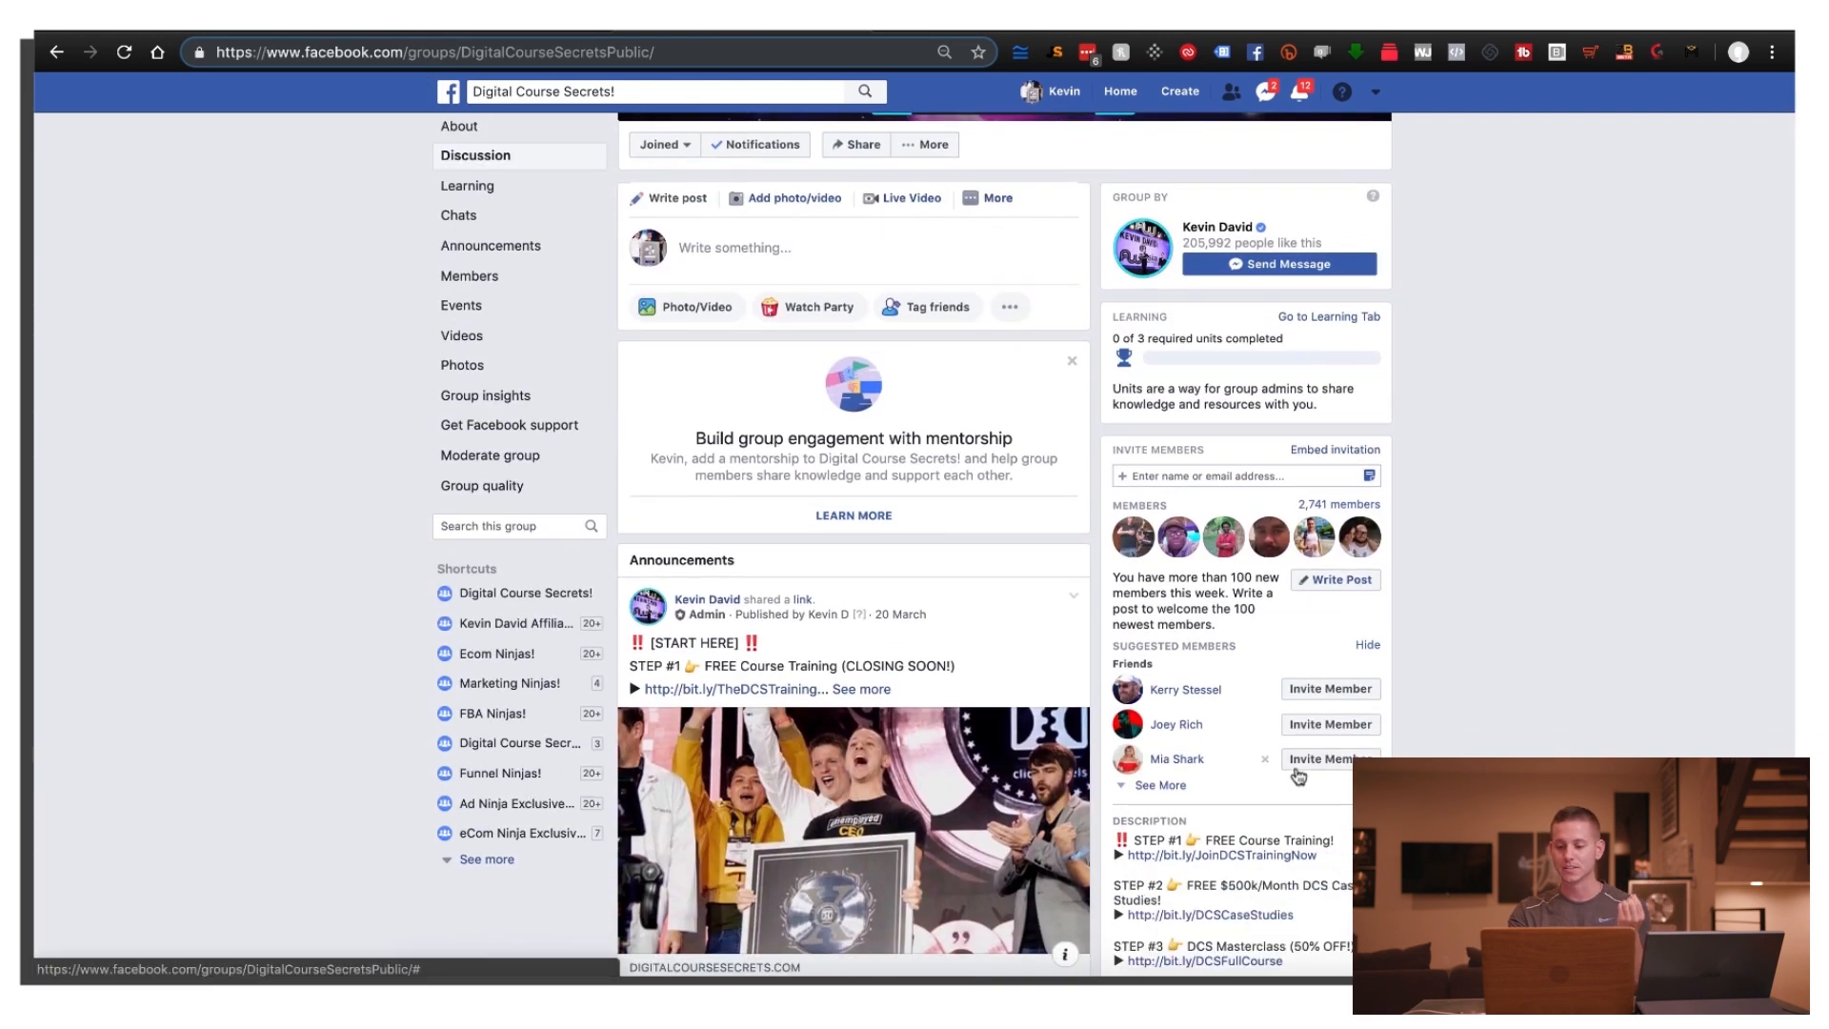
{"action": "scroll", "coordinate": [1300, 777], "scroll_direction": "down", "scroll_amount": 2}
{"action": "scroll", "coordinate": [1134, 640], "scroll_direction": "down", "scroll_amount": 1}
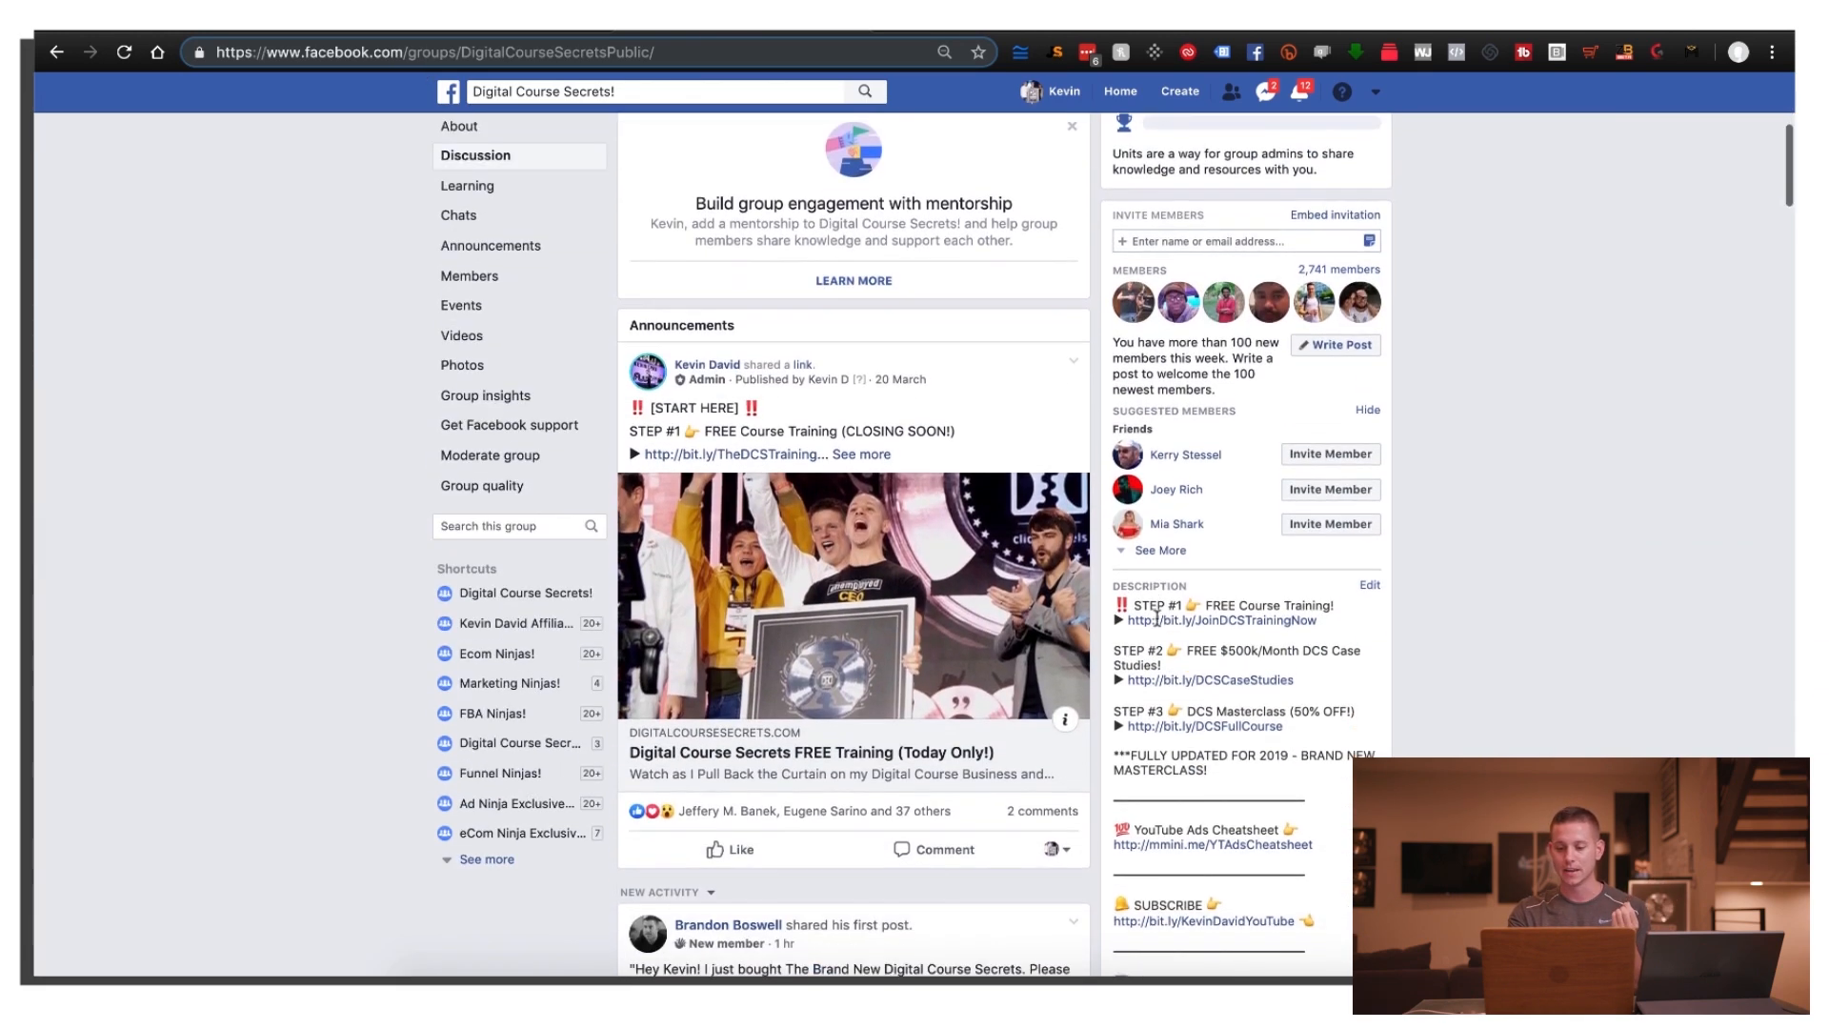